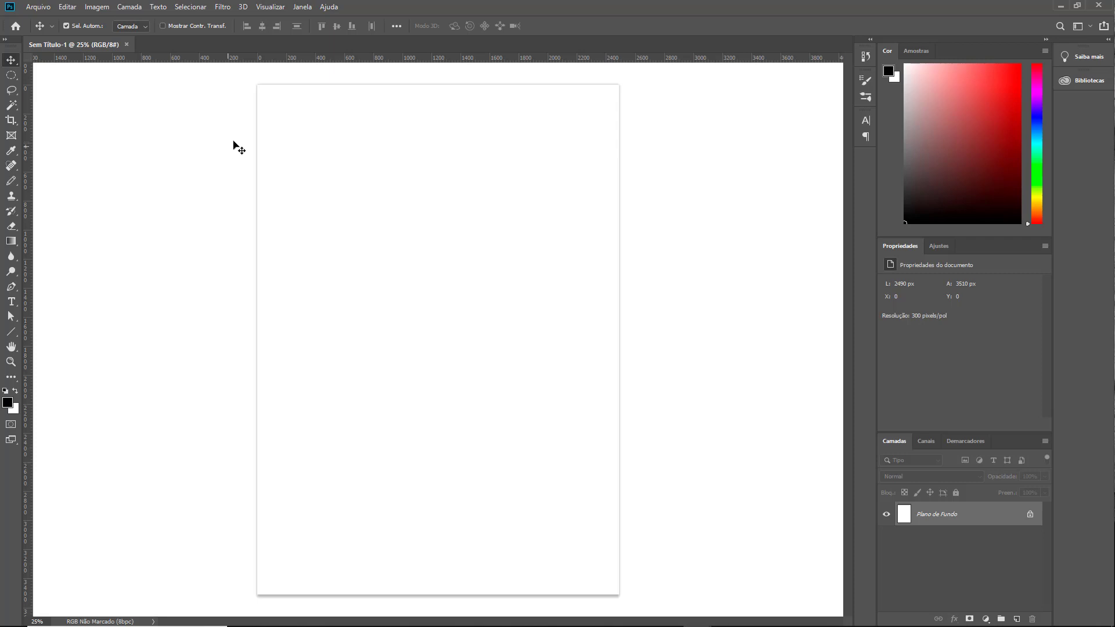
Check the document's resolution in Image Size, closing it without changes.
click(11, 363)
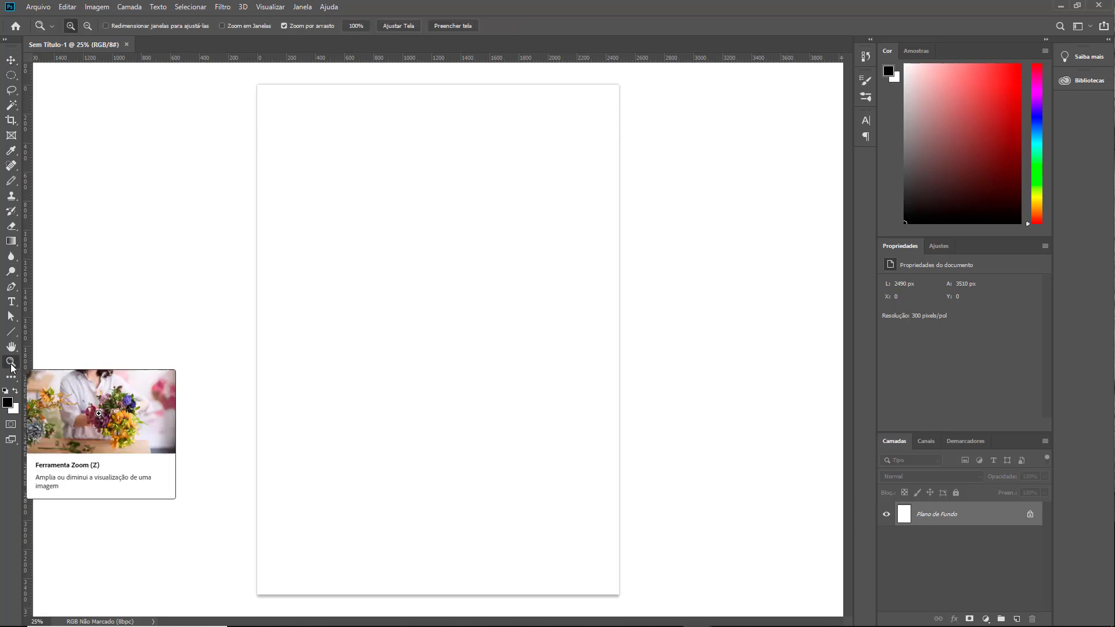
click(90, 7)
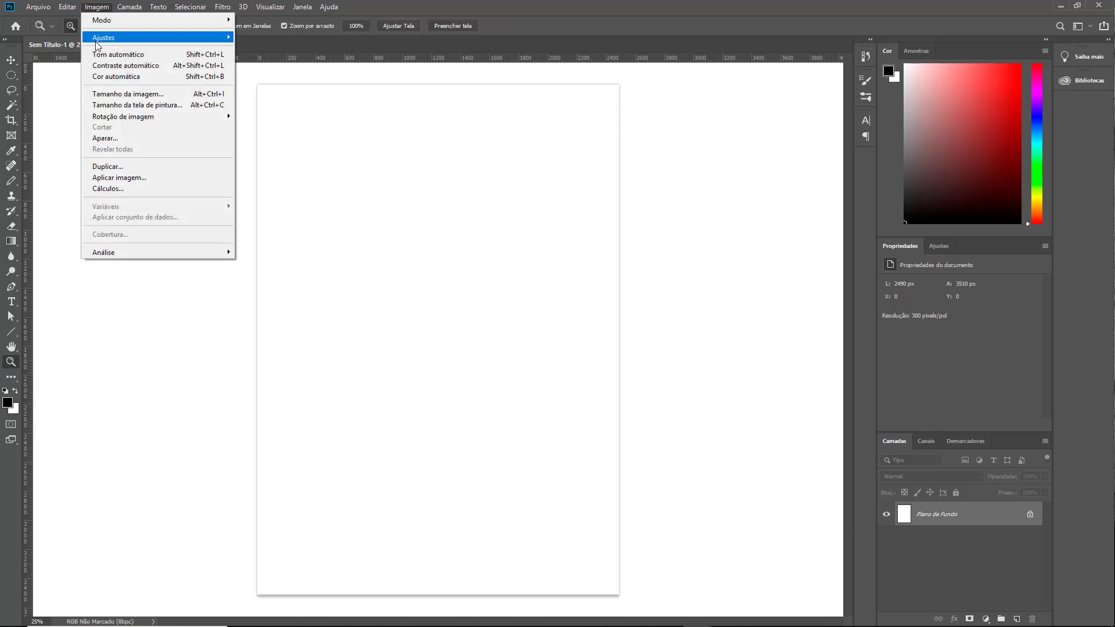
click(130, 95)
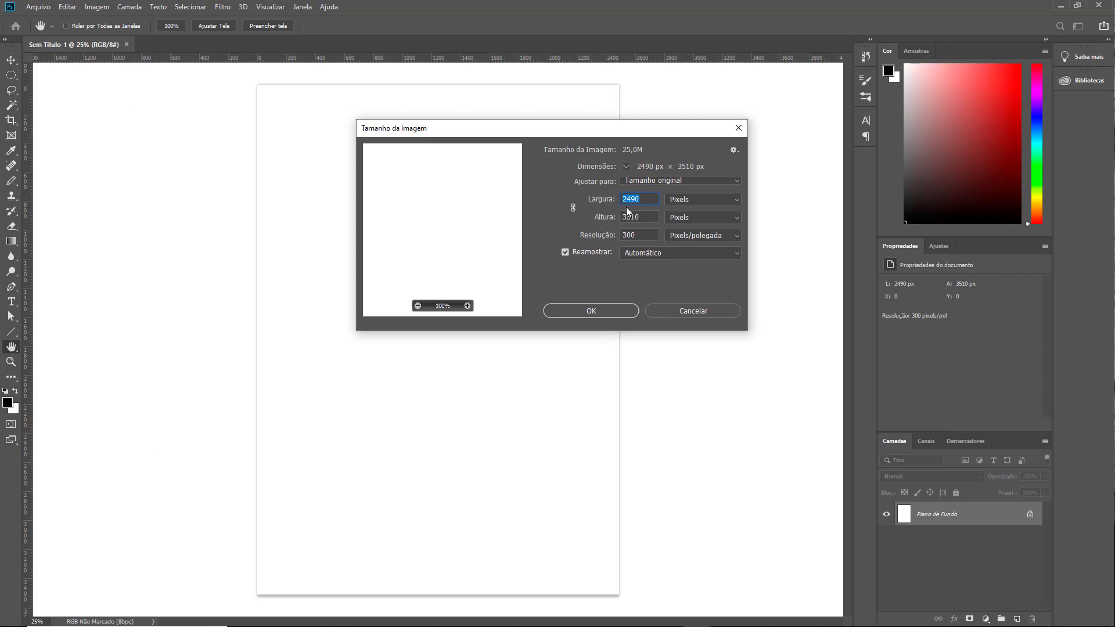
click(643, 236)
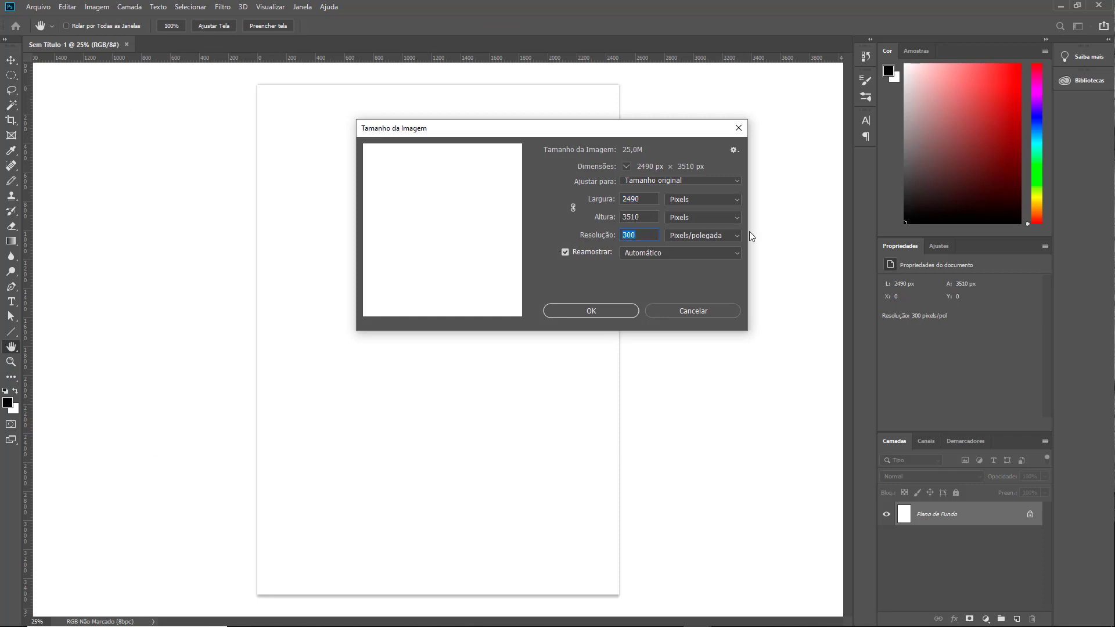
click(687, 311)
key(z)
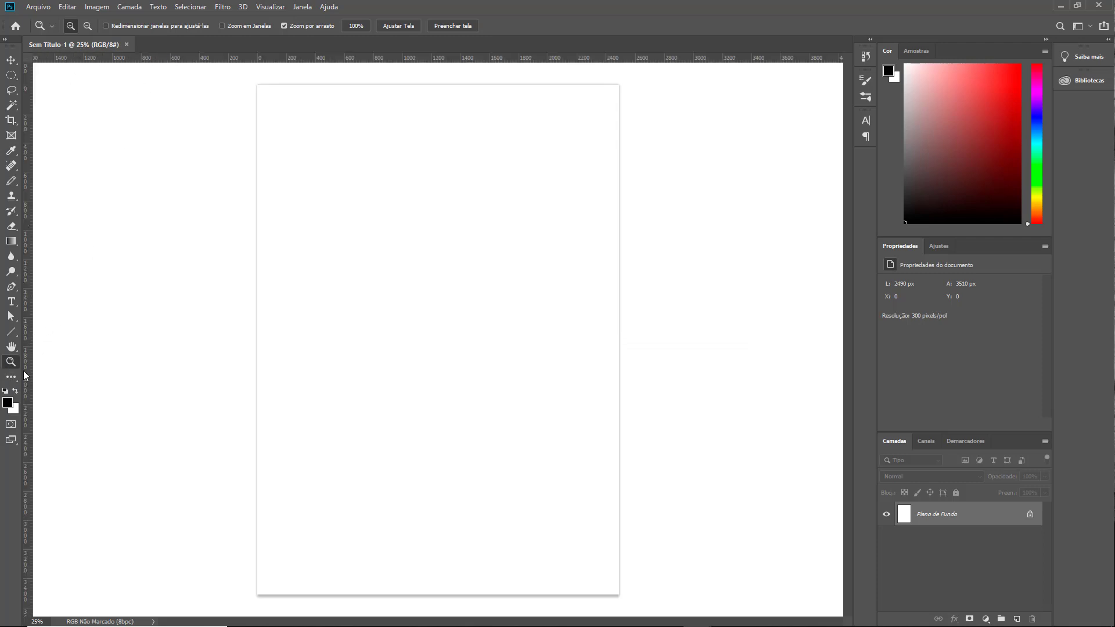
Add vertical guides at about 600, 1211 and 1870 px, then a new empty layer.
drag(24, 373, 442, 411)
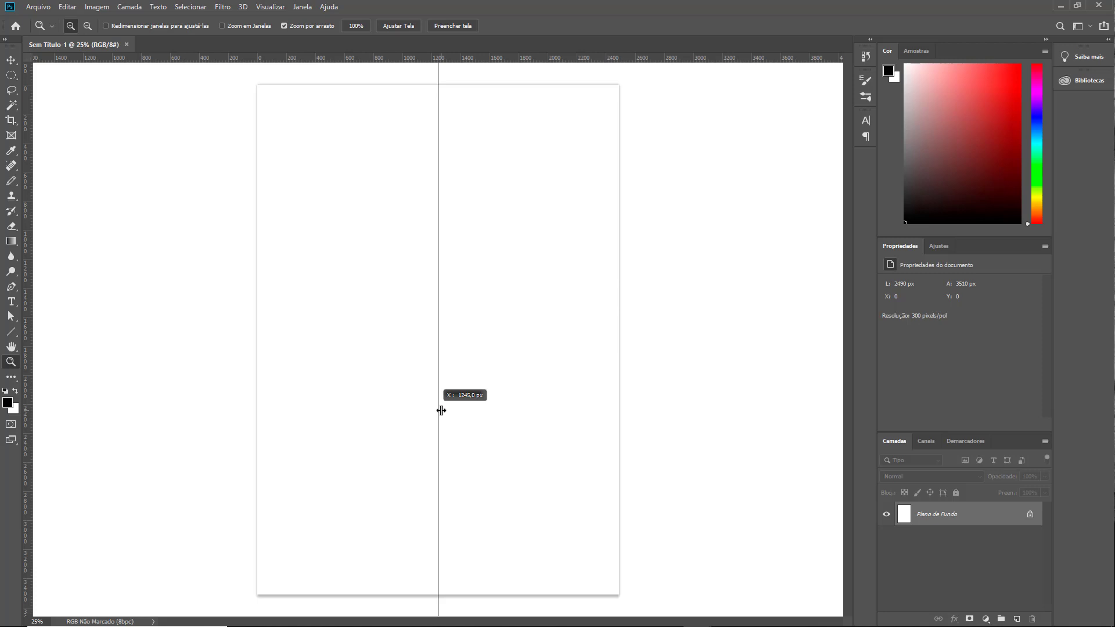
drag(441, 410, 440, 410)
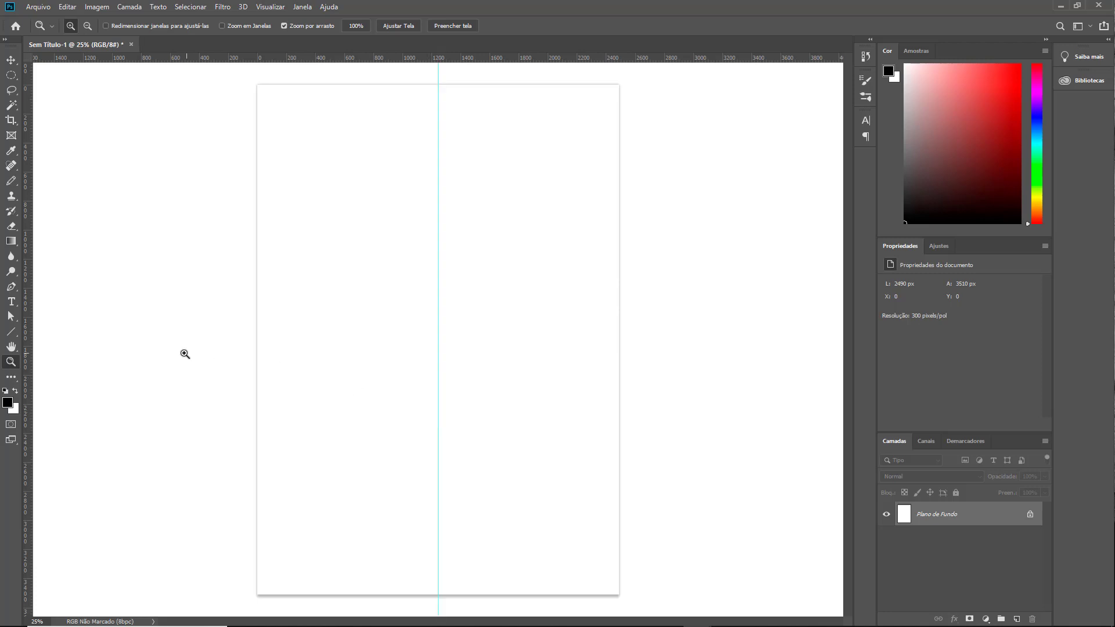
mouse_move(27, 362)
mouse_down()
mouse_move(251, 375)
mouse_move(365, 366)
mouse_move(347, 373)
mouse_up()
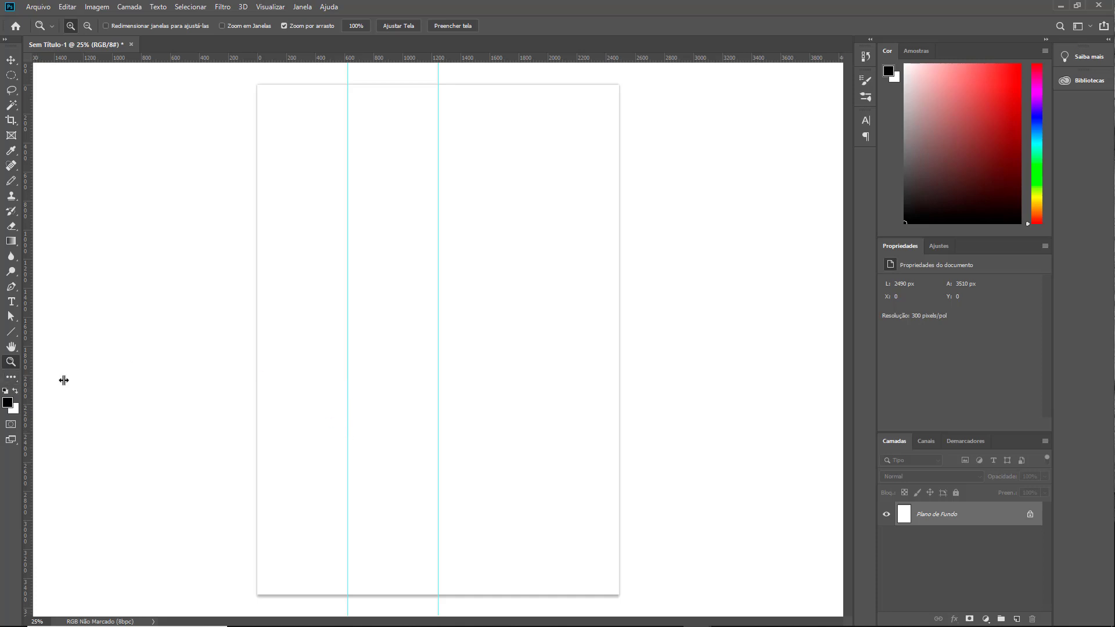
mouse_move(64, 380)
mouse_down()
mouse_move(567, 383)
mouse_move(528, 389)
mouse_up()
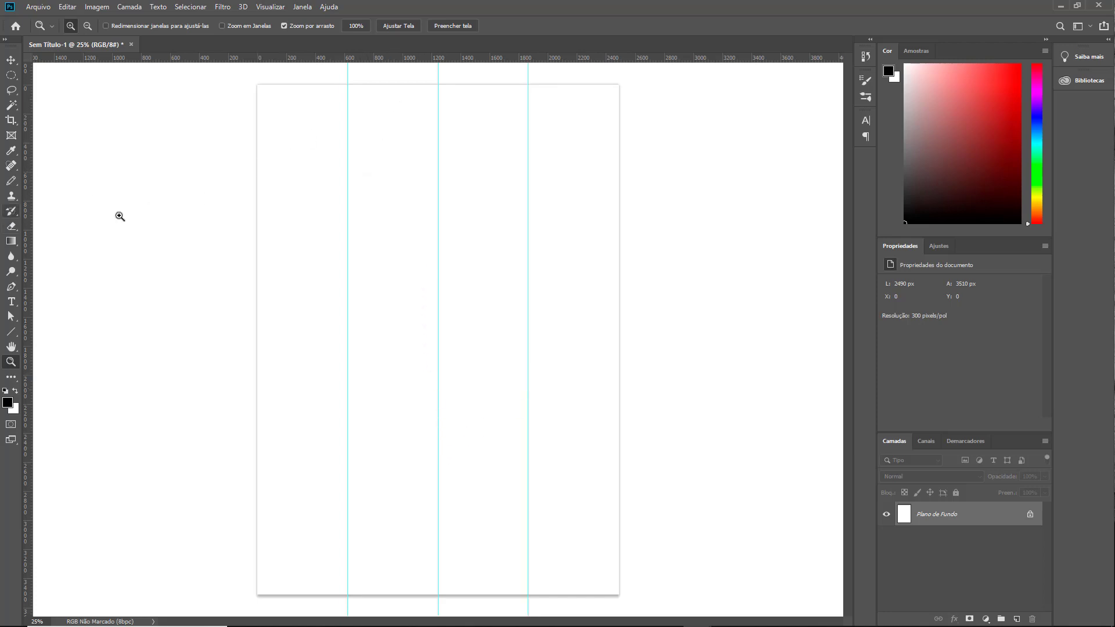
click(1016, 618)
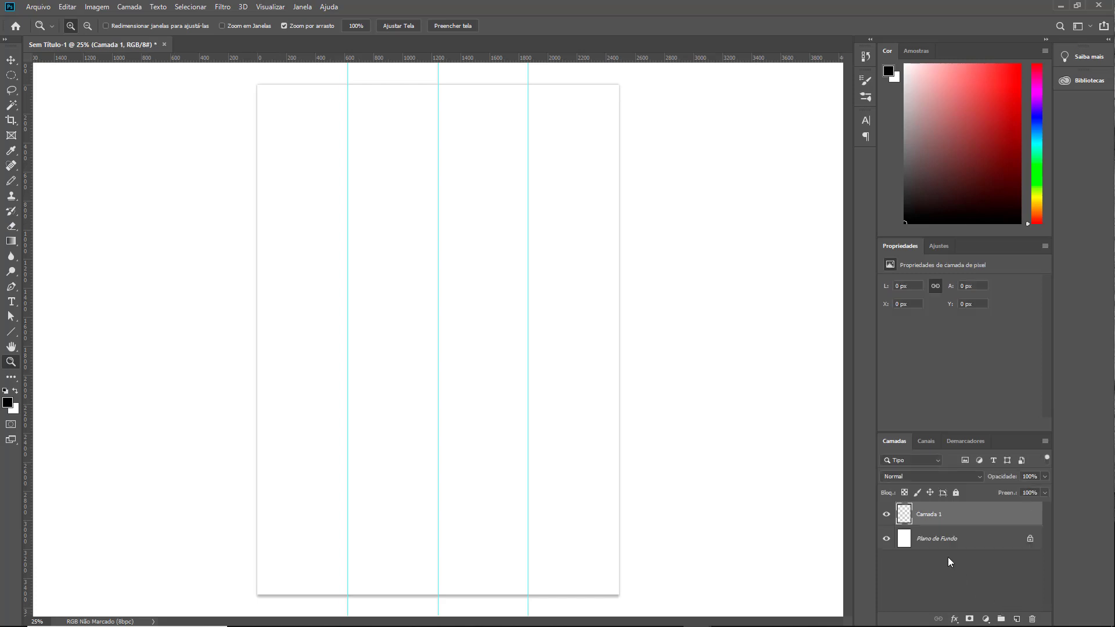
Rename the new layer to 'logo'.
double_click(927, 513)
text(logo)
key(Return)
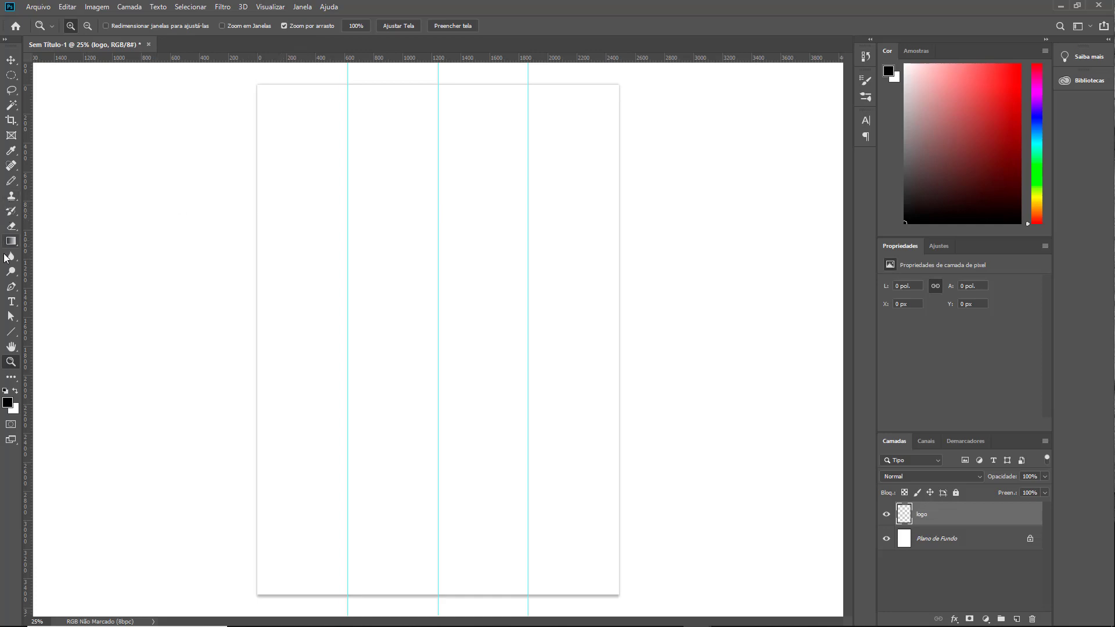
Draw a closed pentagon pen path along the guides, adding a horizontal guide at about 731 px.
click(11, 287)
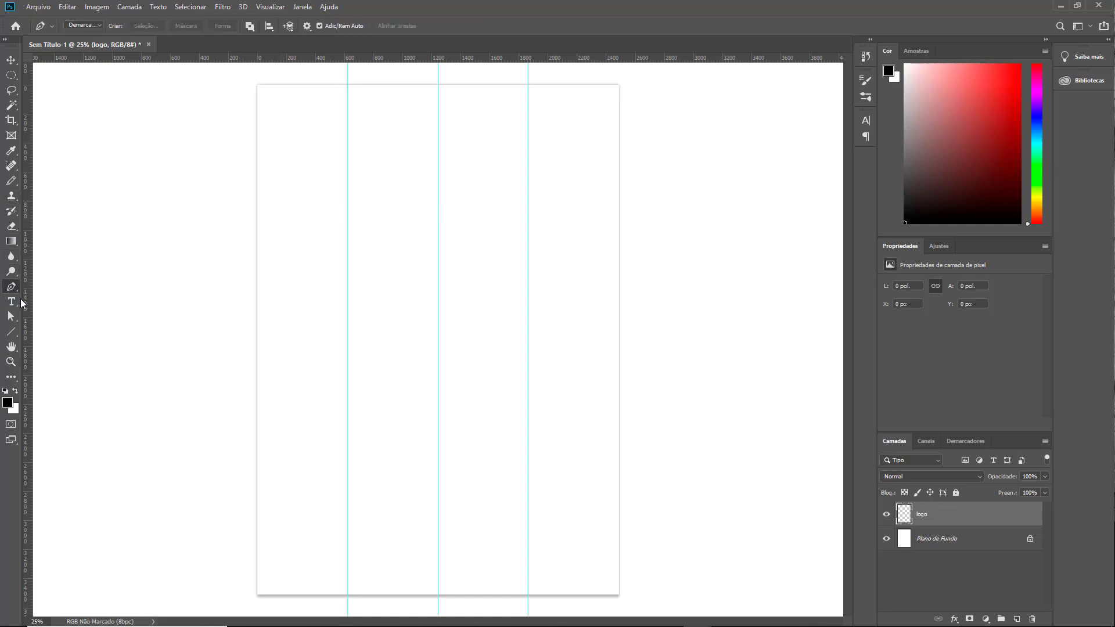
click(347, 85)
click(527, 84)
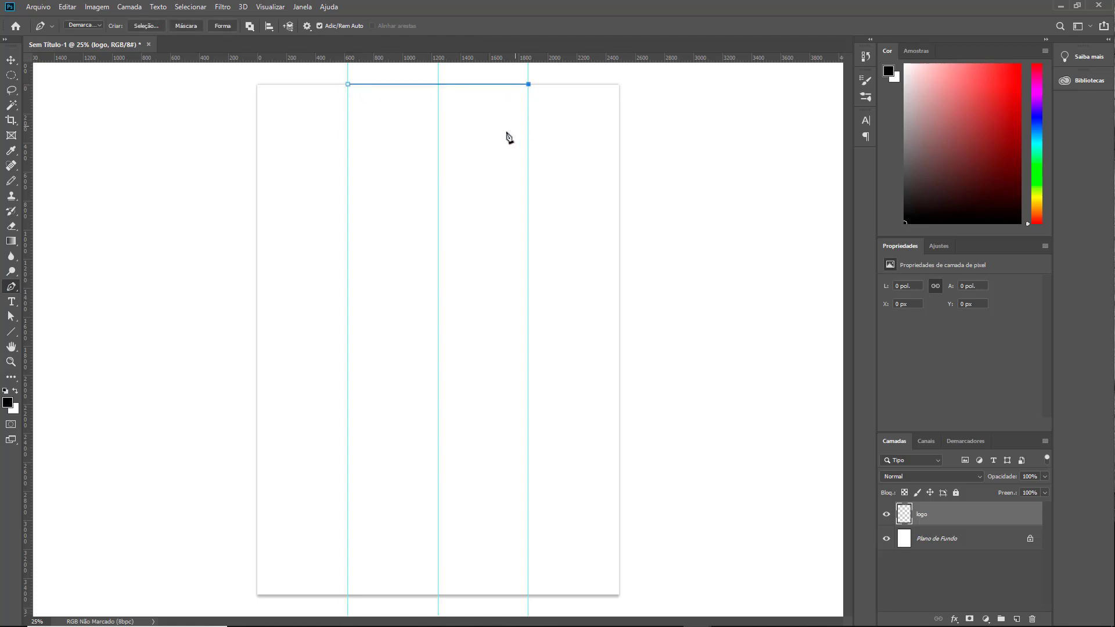
click(529, 193)
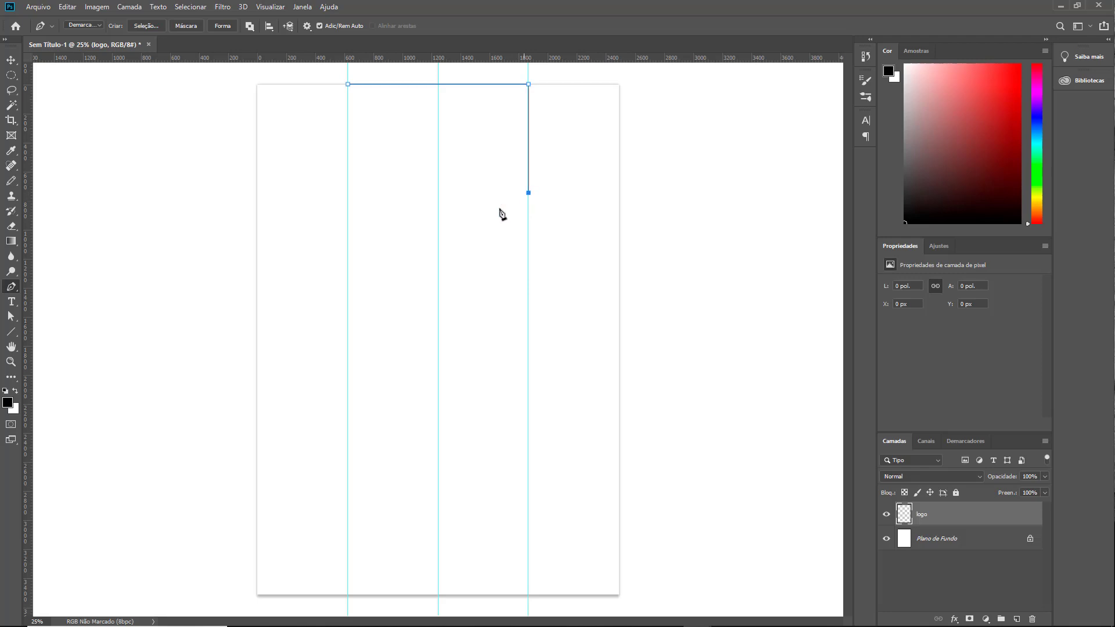
click(438, 241)
drag(412, 58, 416, 193)
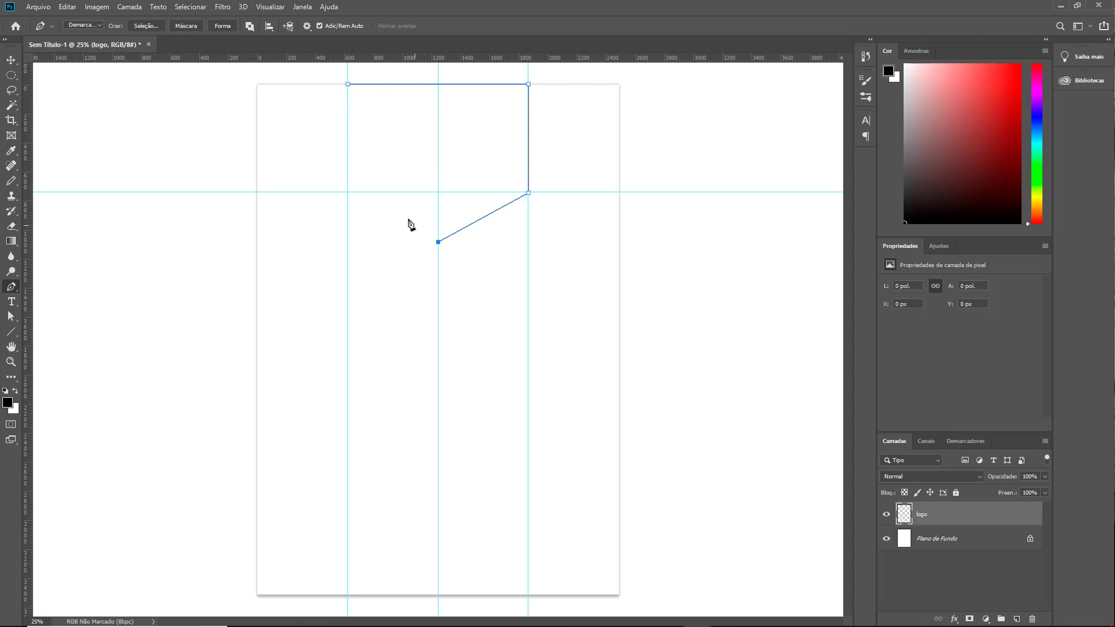
click(348, 192)
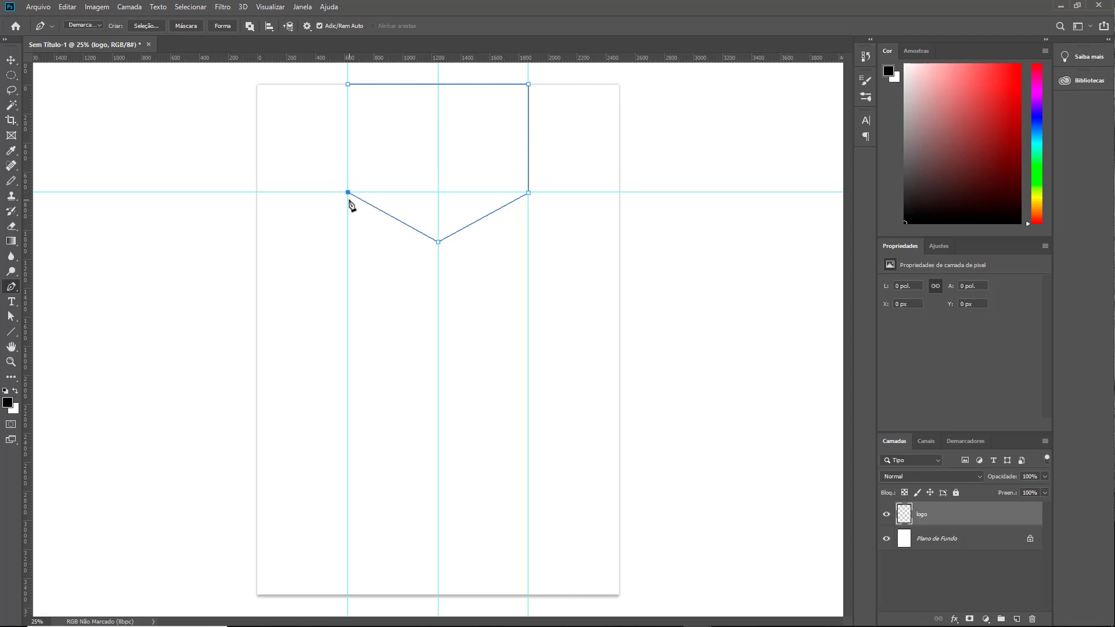
click(349, 84)
Turn the pentagon path into a selection with no feather.
right_click(460, 232)
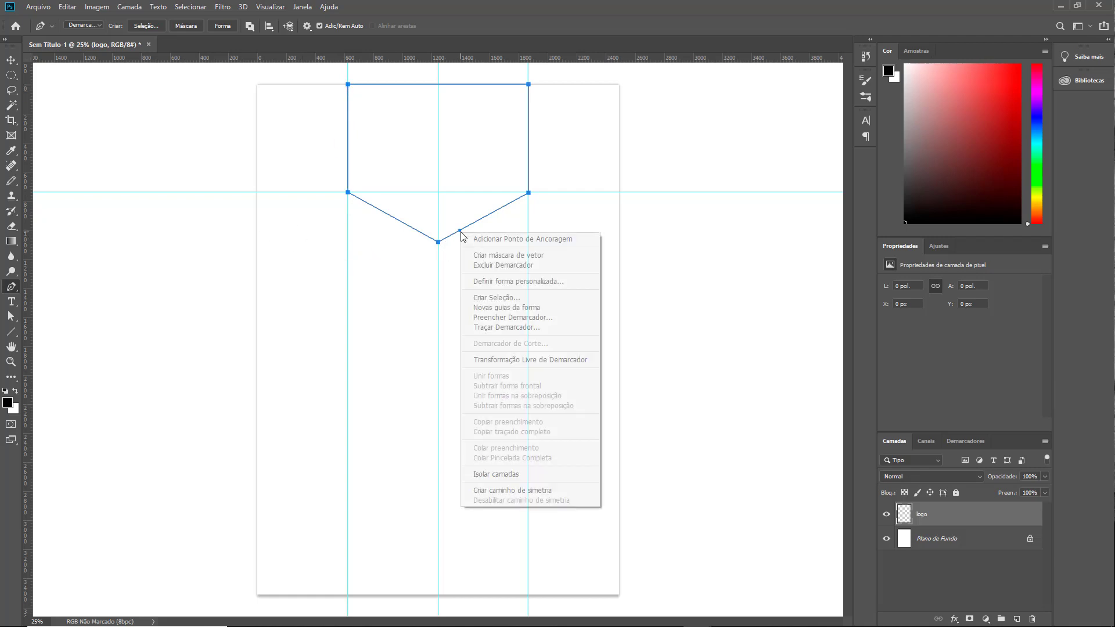
click(504, 299)
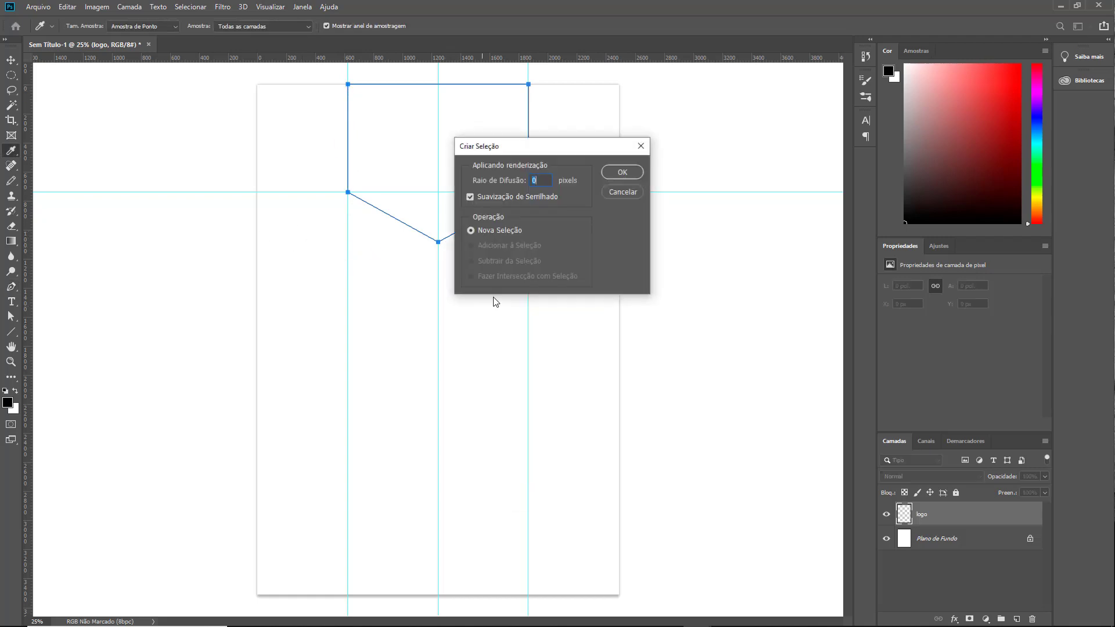
click(622, 172)
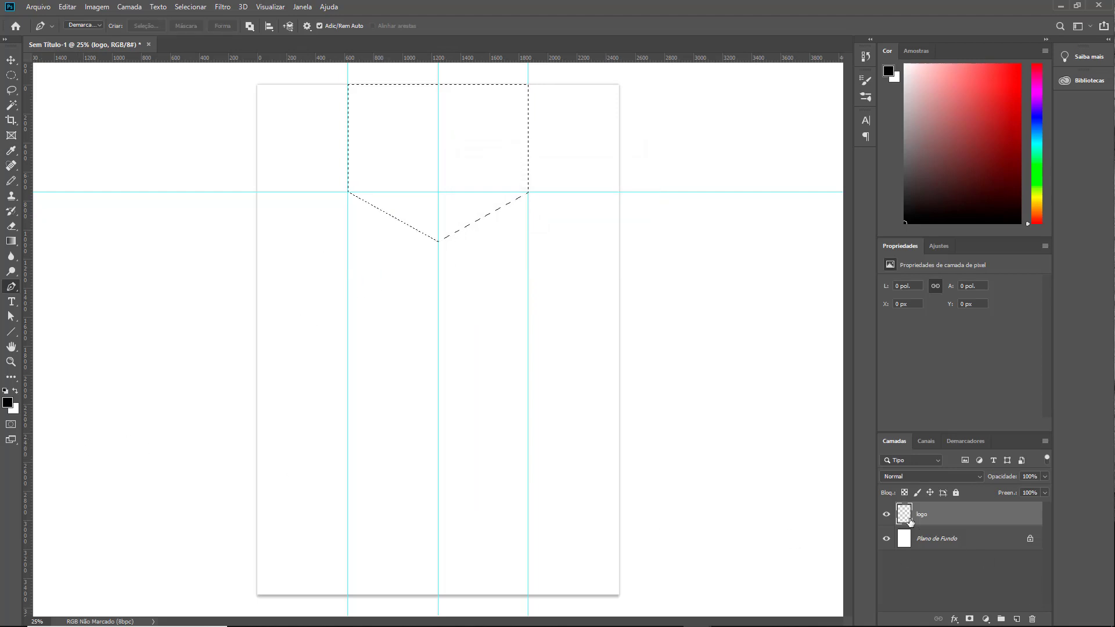
Set the foreground colour to dark red #bd0303.
click(8, 402)
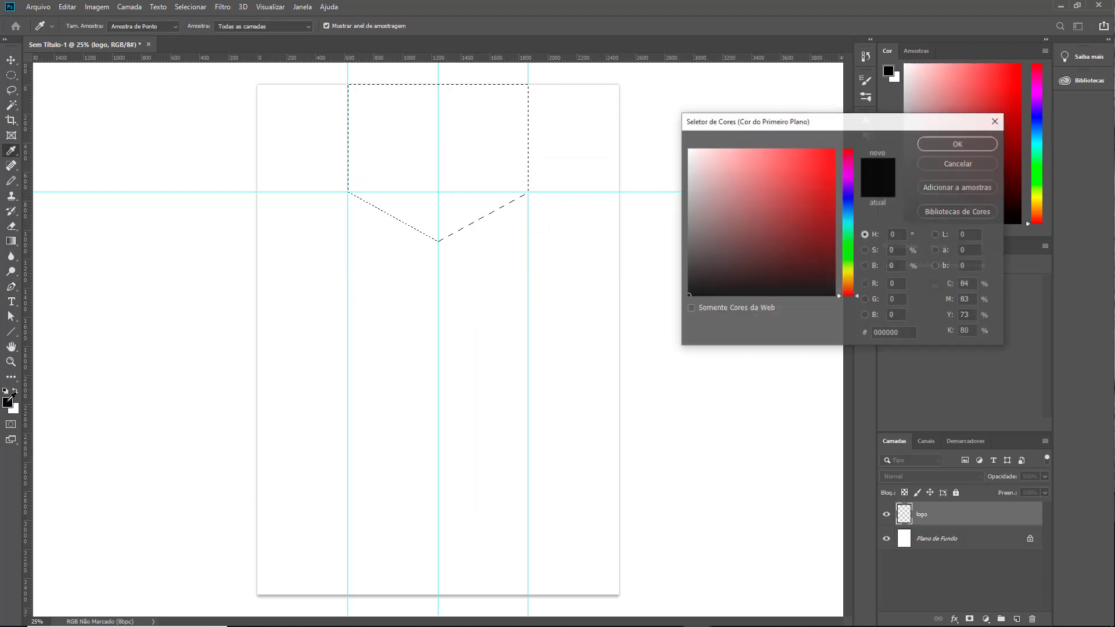
text(ed0707)
key(BackSpace)
key(BackSpace)
key(BackSpace)
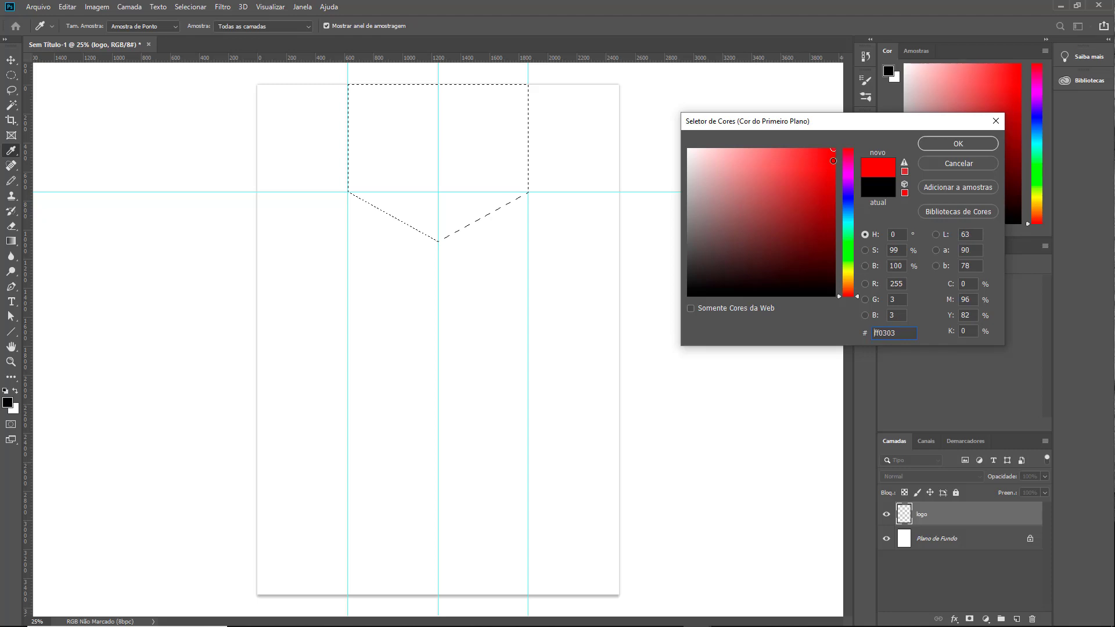
text(bd0303)
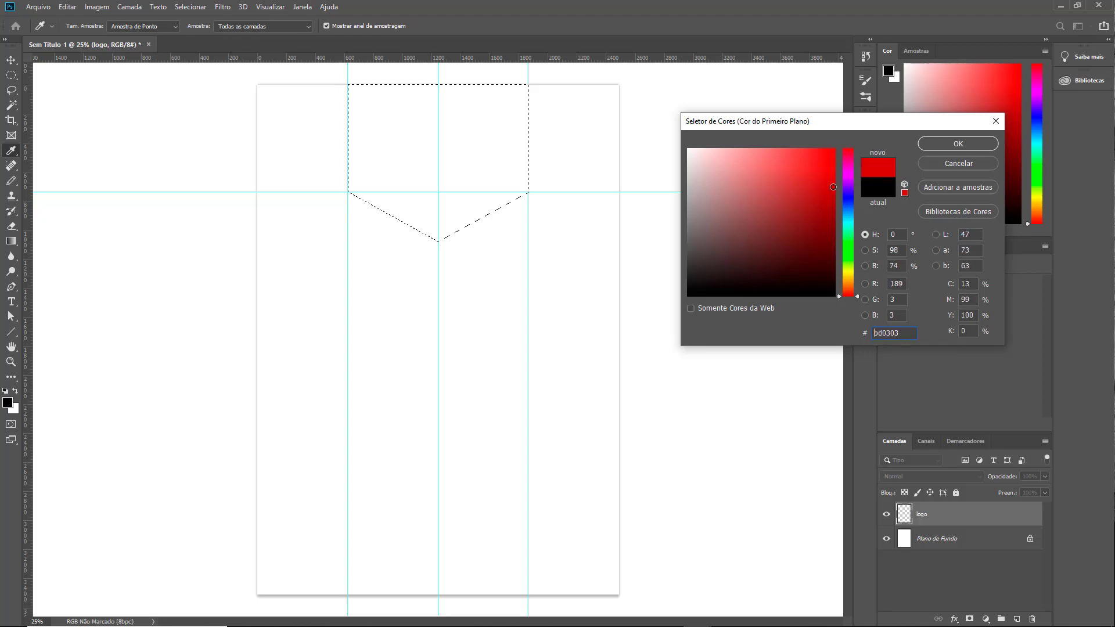
click(947, 144)
key(p)
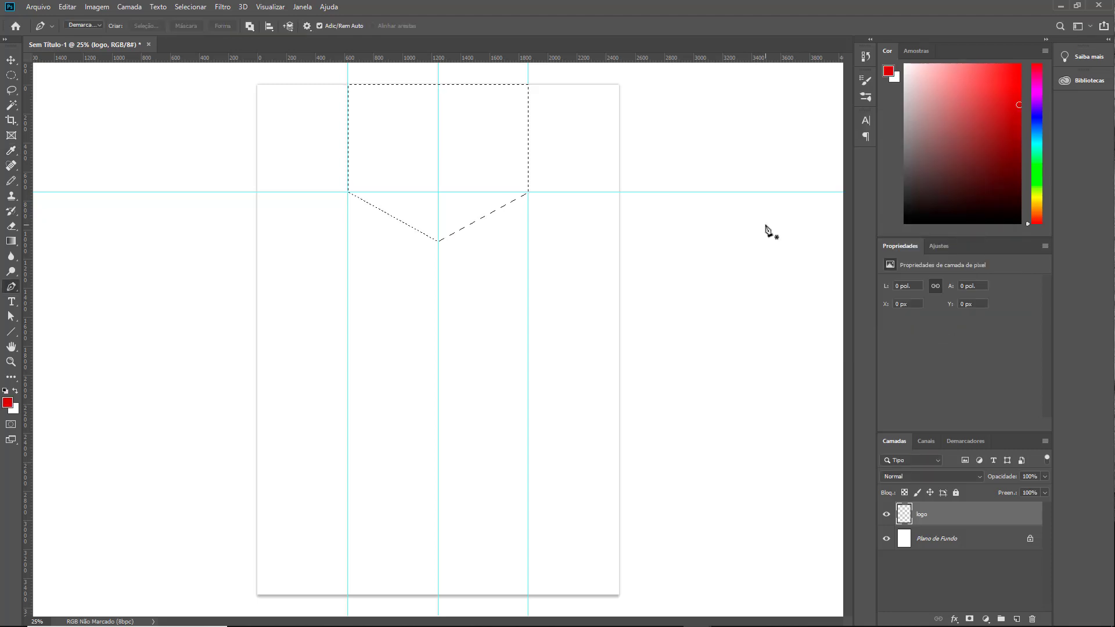
Fill the selection with red, deselect, then reload the logo layer's outline as a selection.
key(alt+BackSpace)
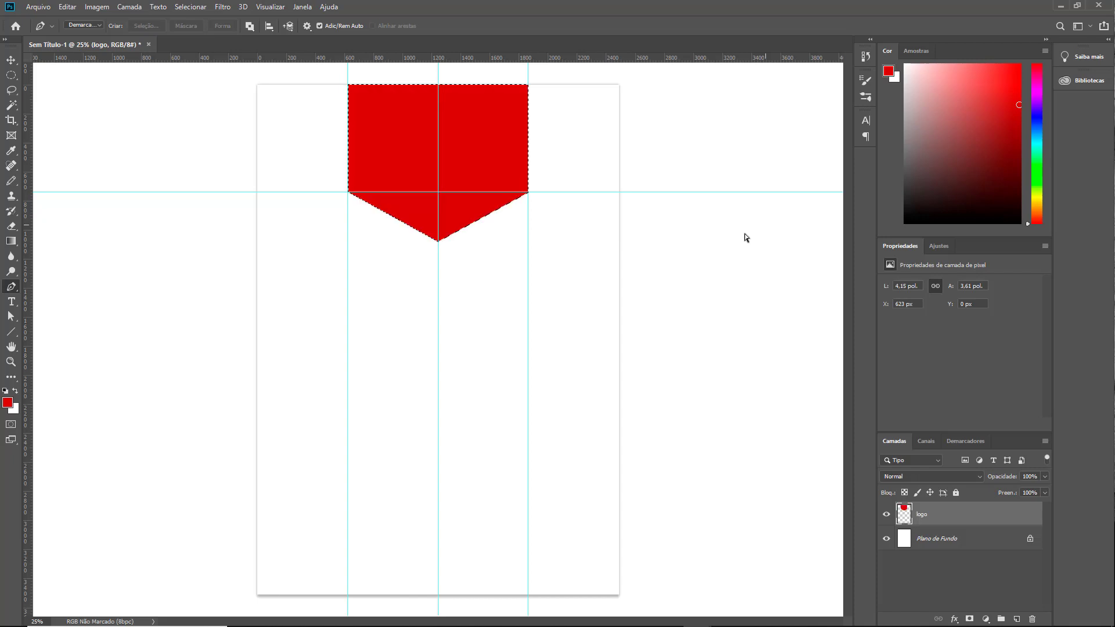
key(ctrl+d)
ctrl+click(904, 522)
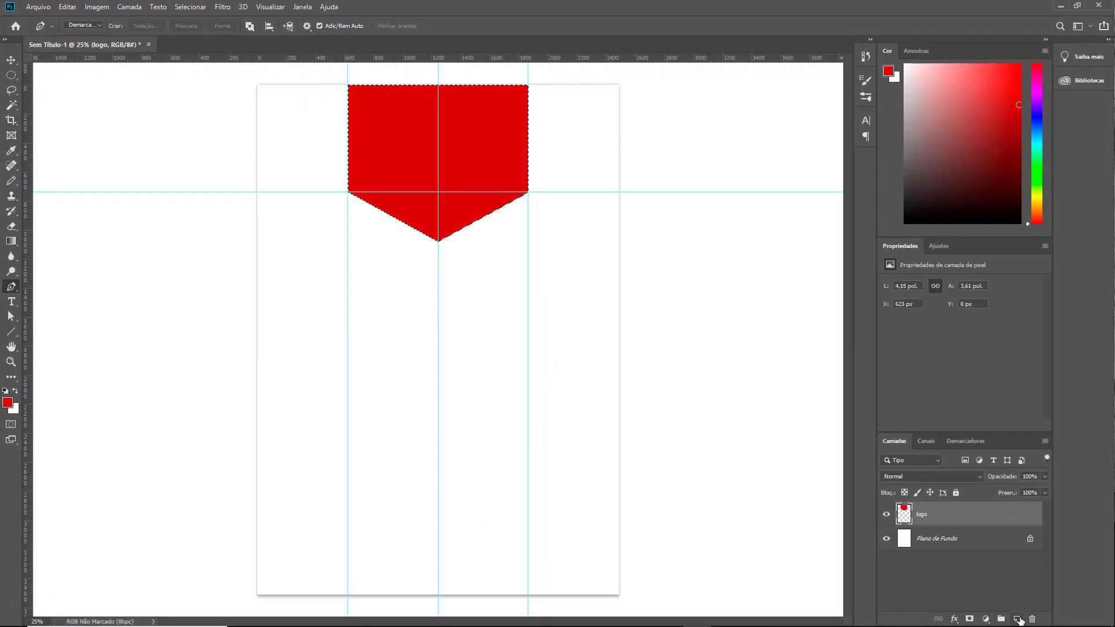
On a new layer above logo, fill the logo selection with white.
click(1017, 618)
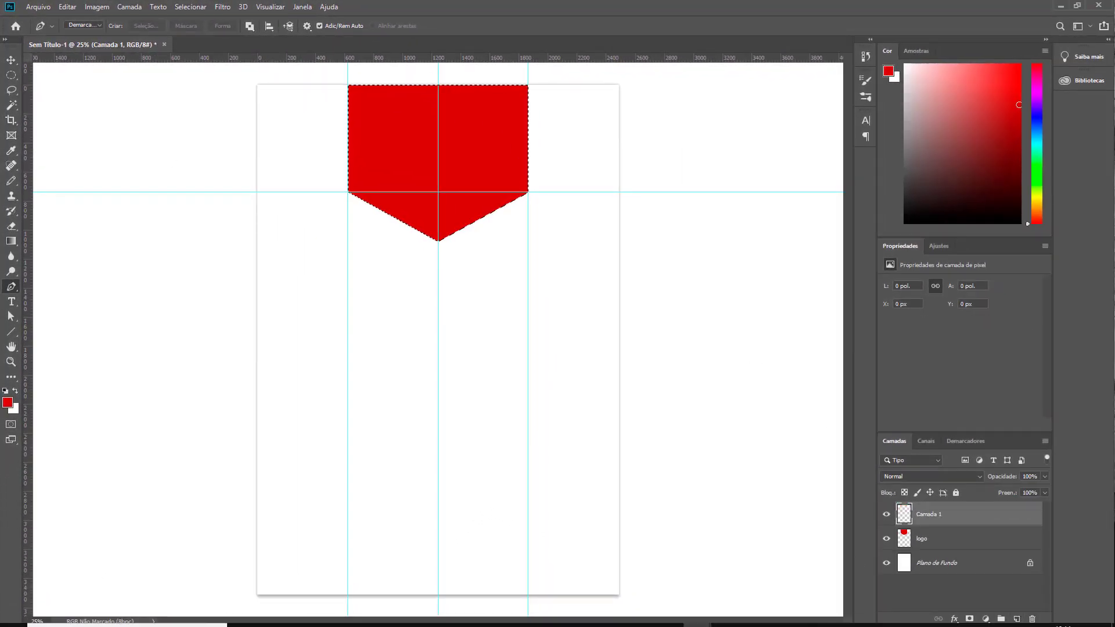
click(73, 7)
click(96, 184)
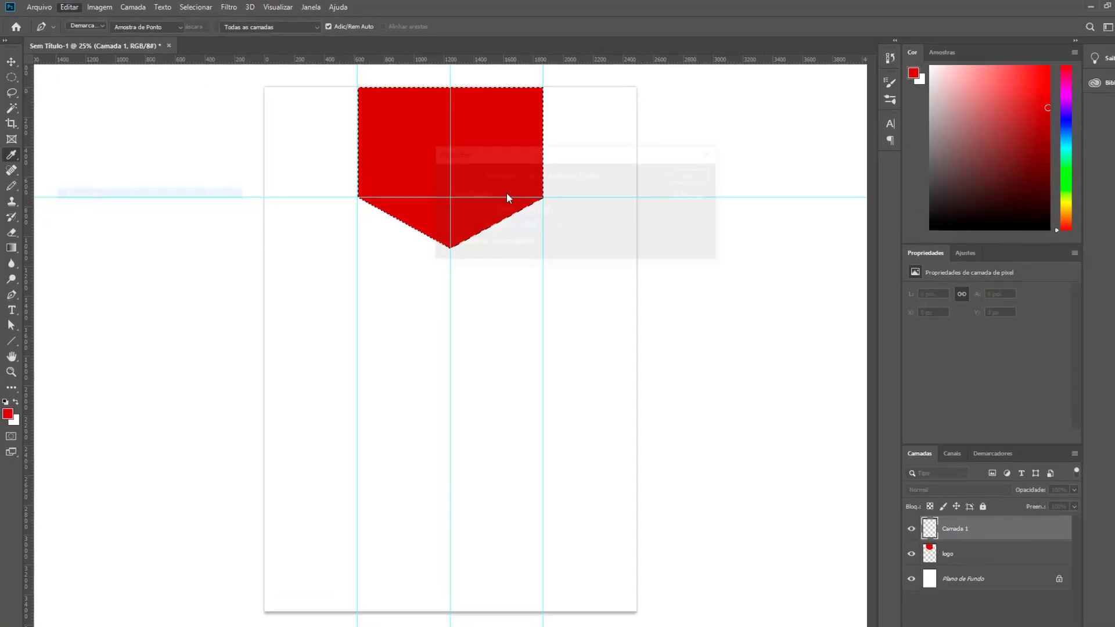
click(589, 177)
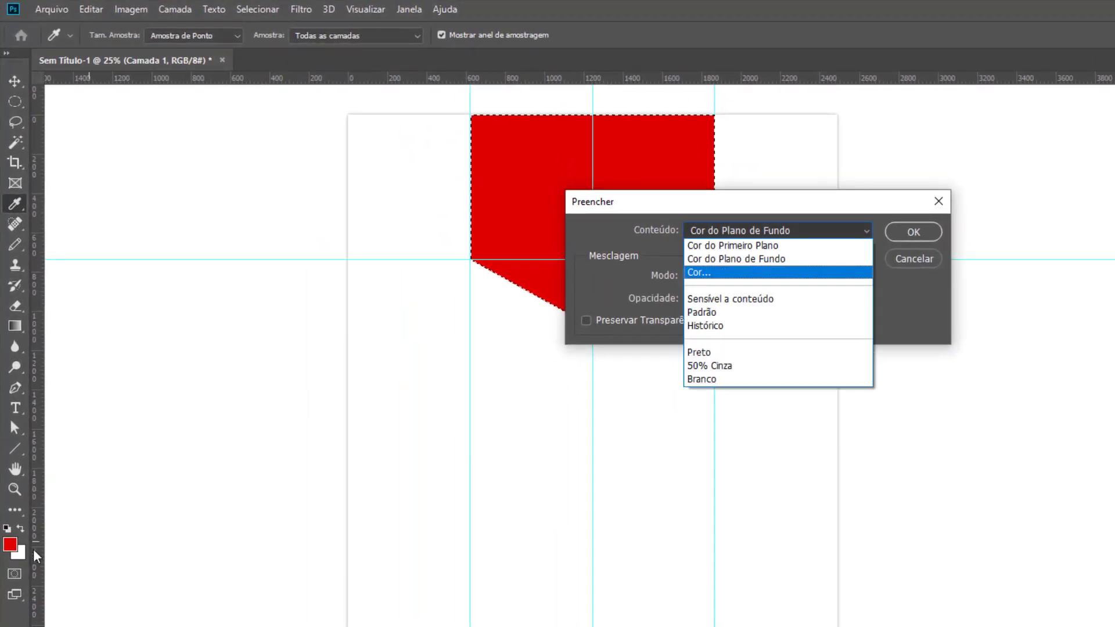
click(701, 379)
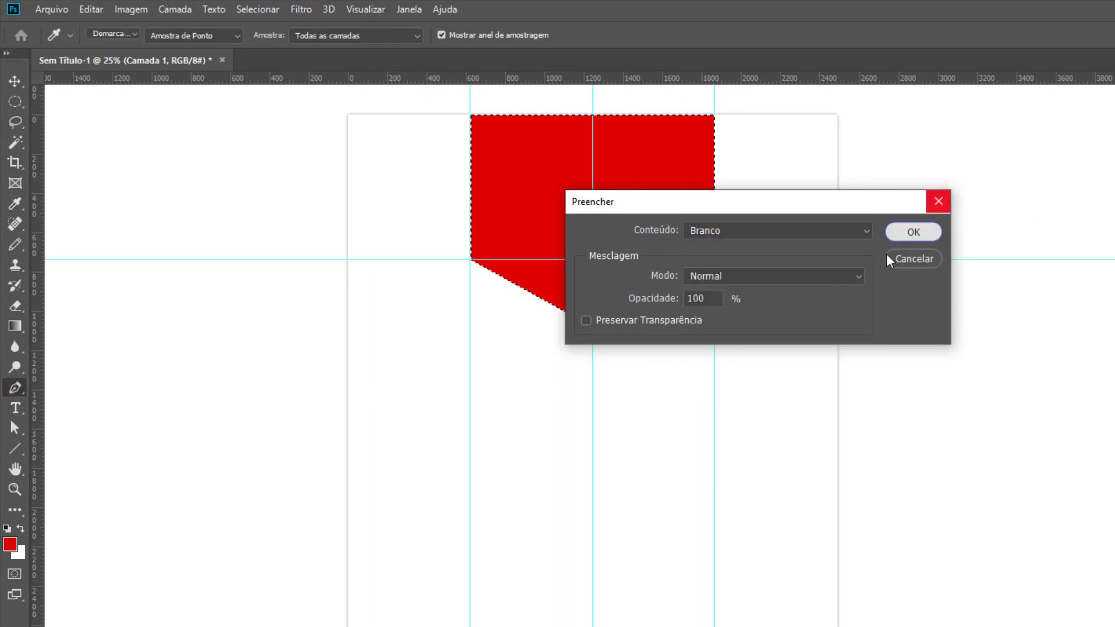
key(Return)
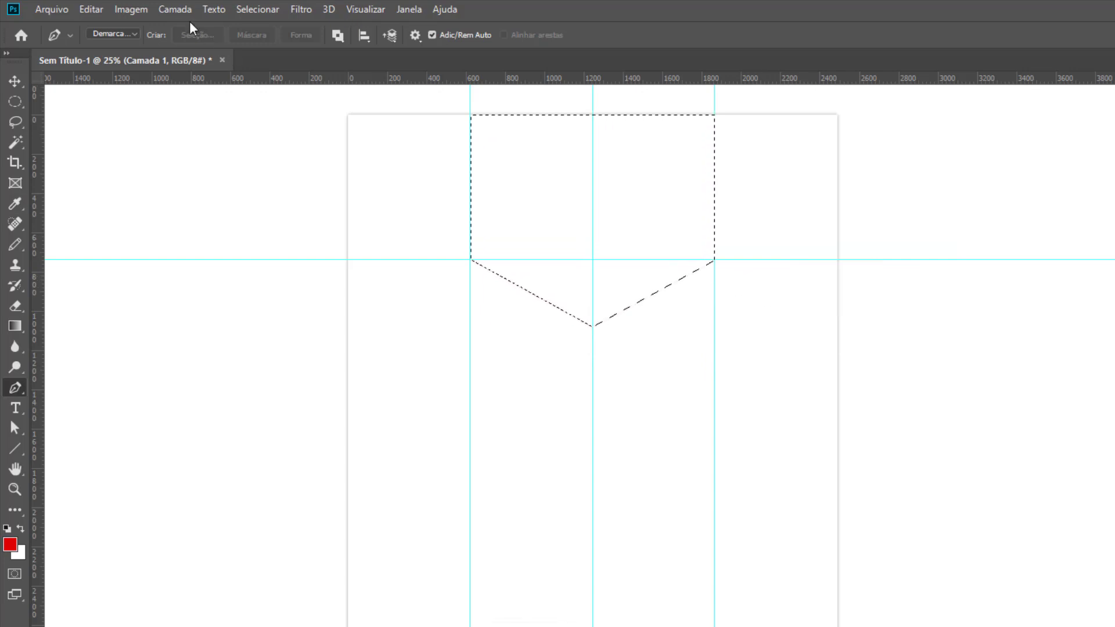
Contract the selection by 20 px, fill it with red and deselect.
click(255, 10)
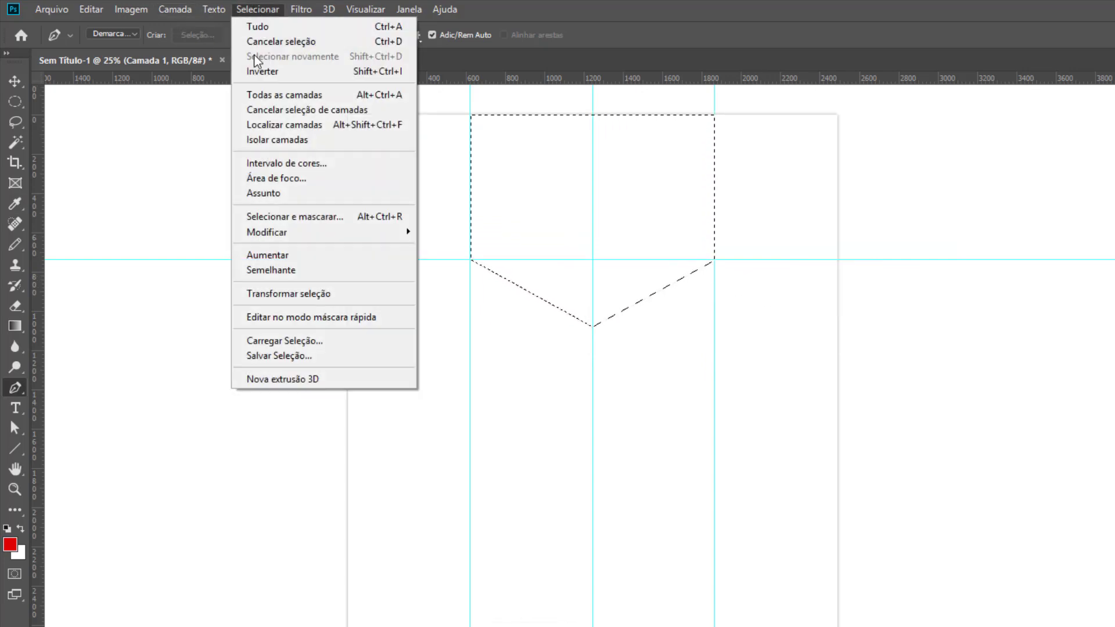
mouse_move(322, 231)
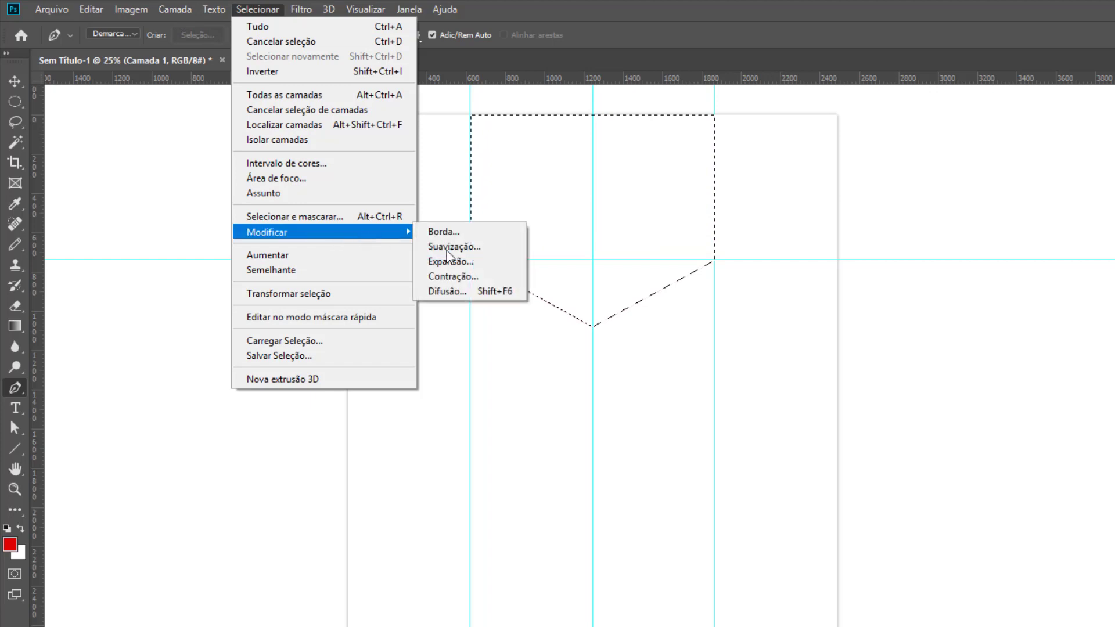
click(458, 276)
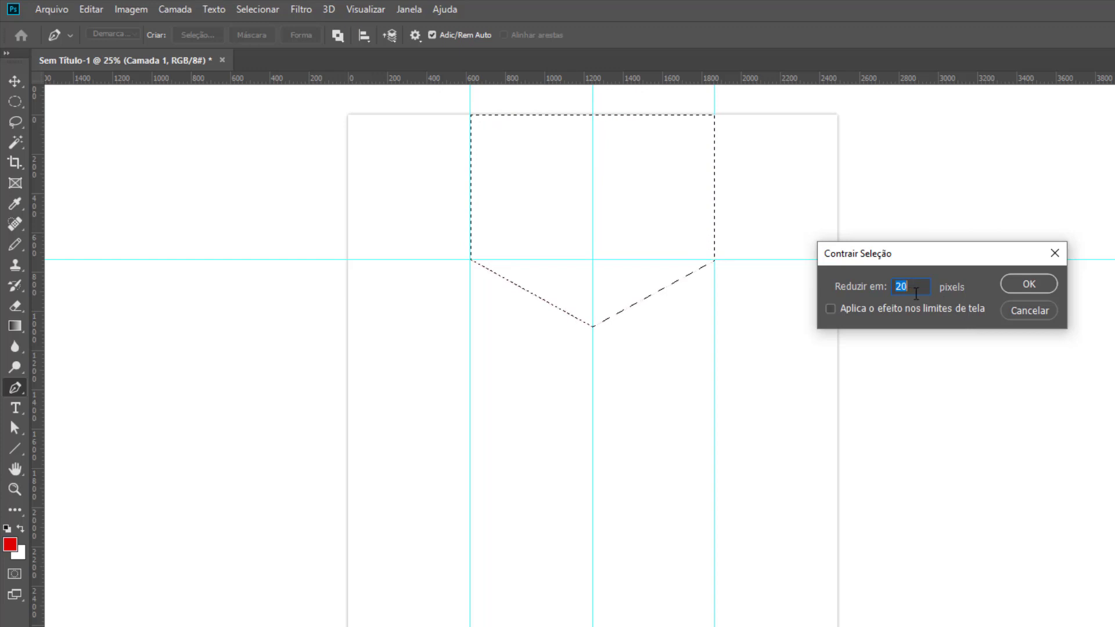
click(1025, 285)
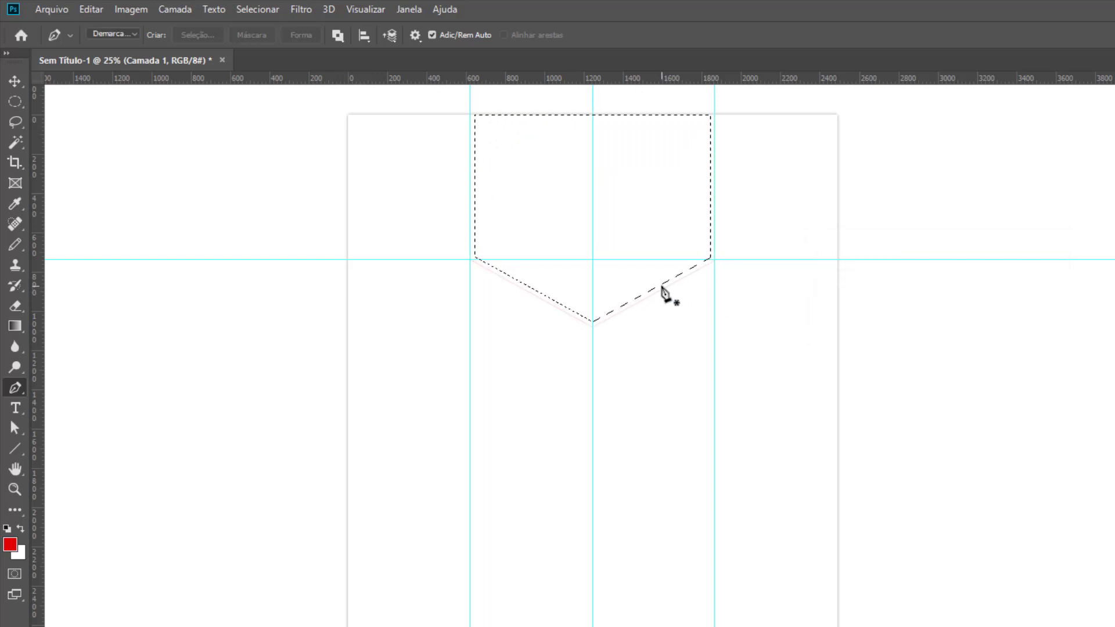
key(alt+BackSpace)
key(ctrl+d)
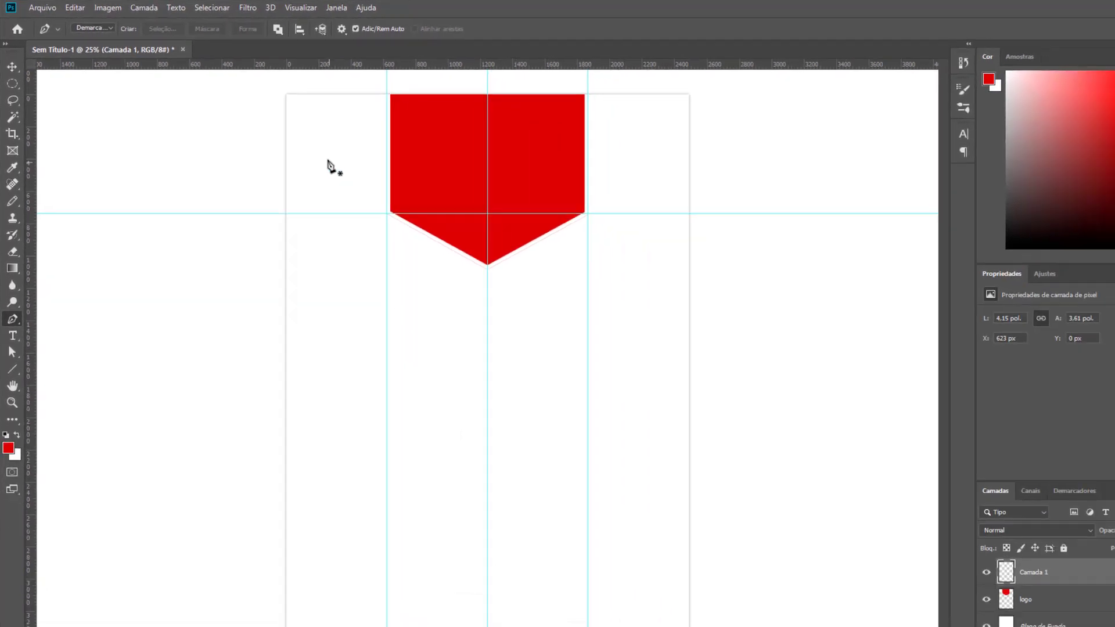
key(v)
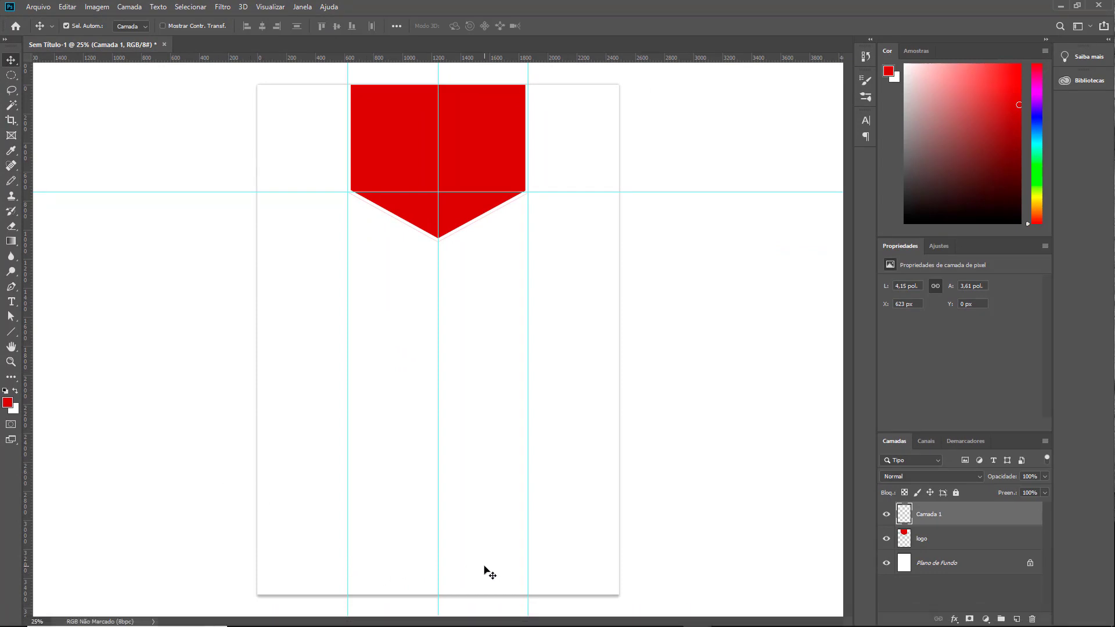
Duplicate the red shape's layer and paste the food pattern as a smart object at the page bottom.
key(ctrl+j)
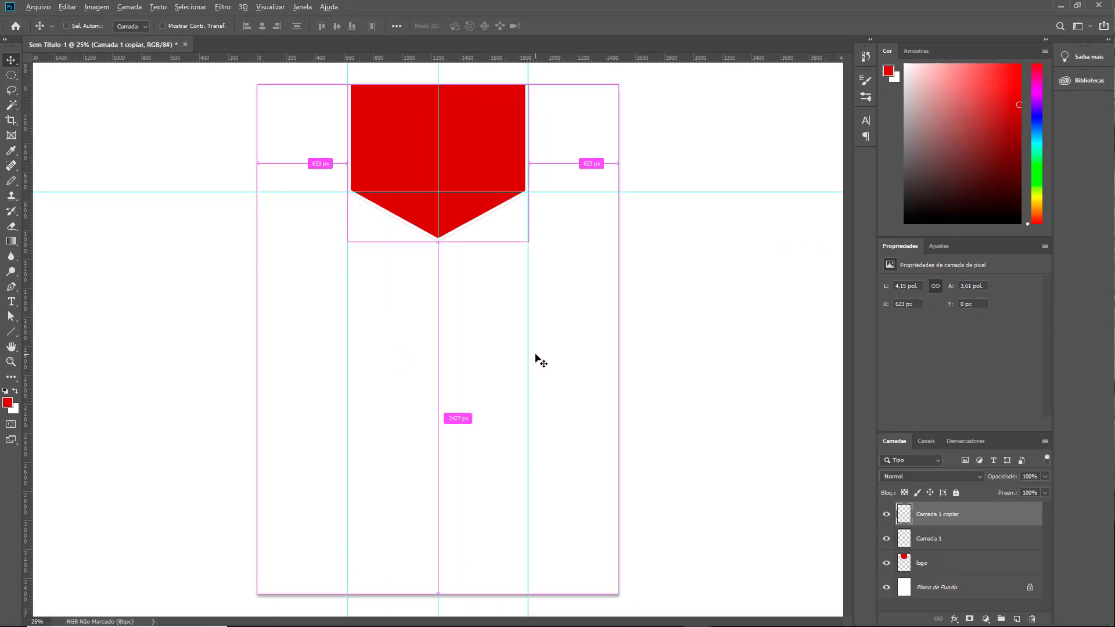
key(ctrl+v)
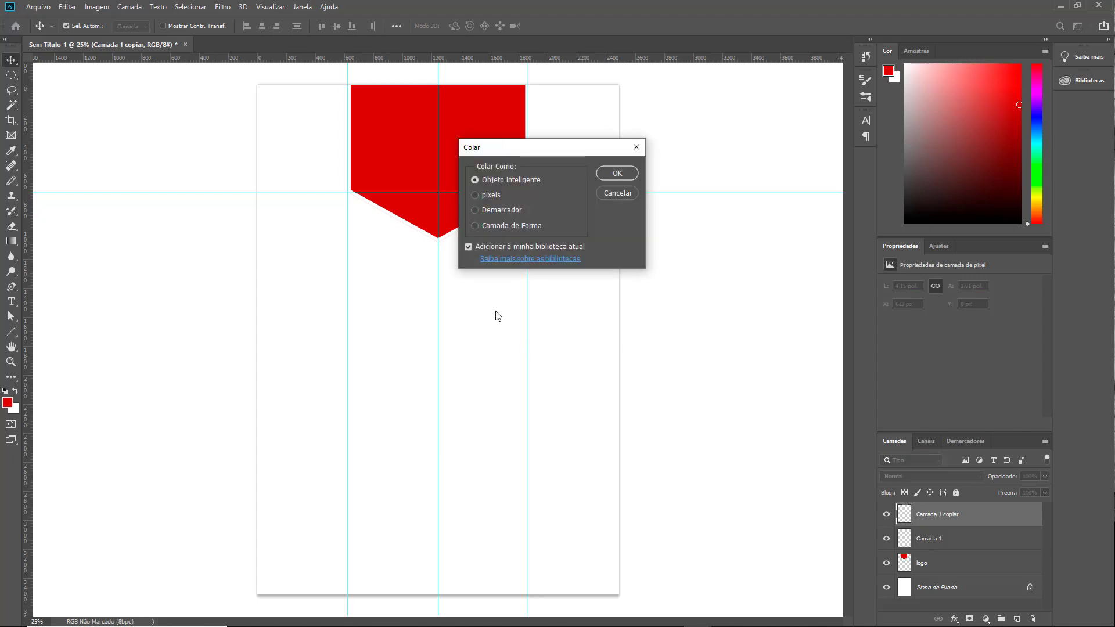
click(618, 173)
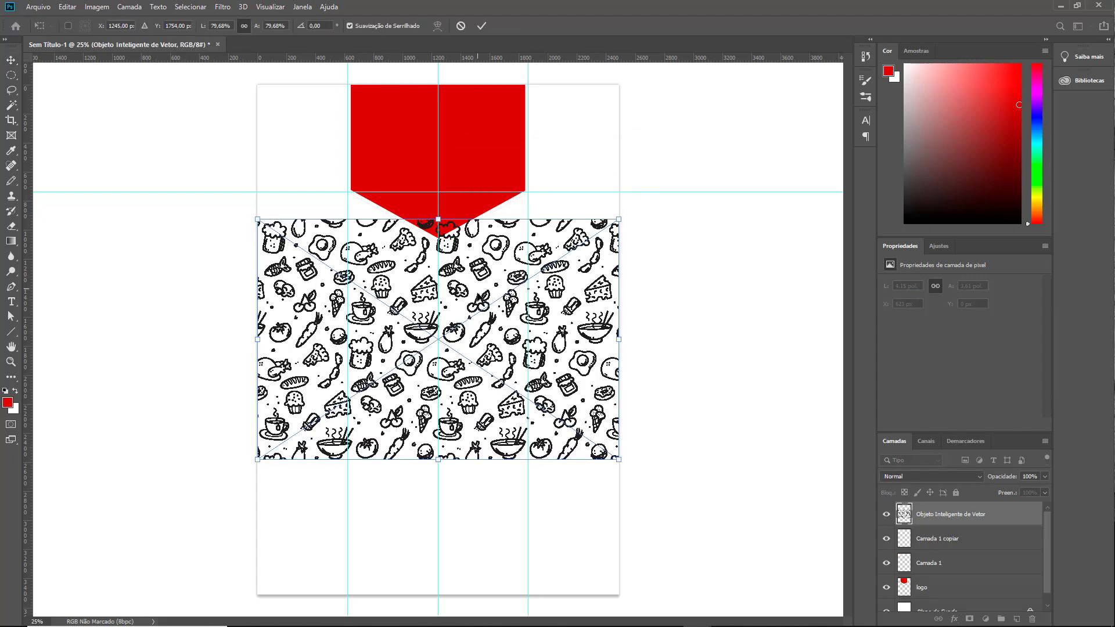
drag(476, 295, 476, 426)
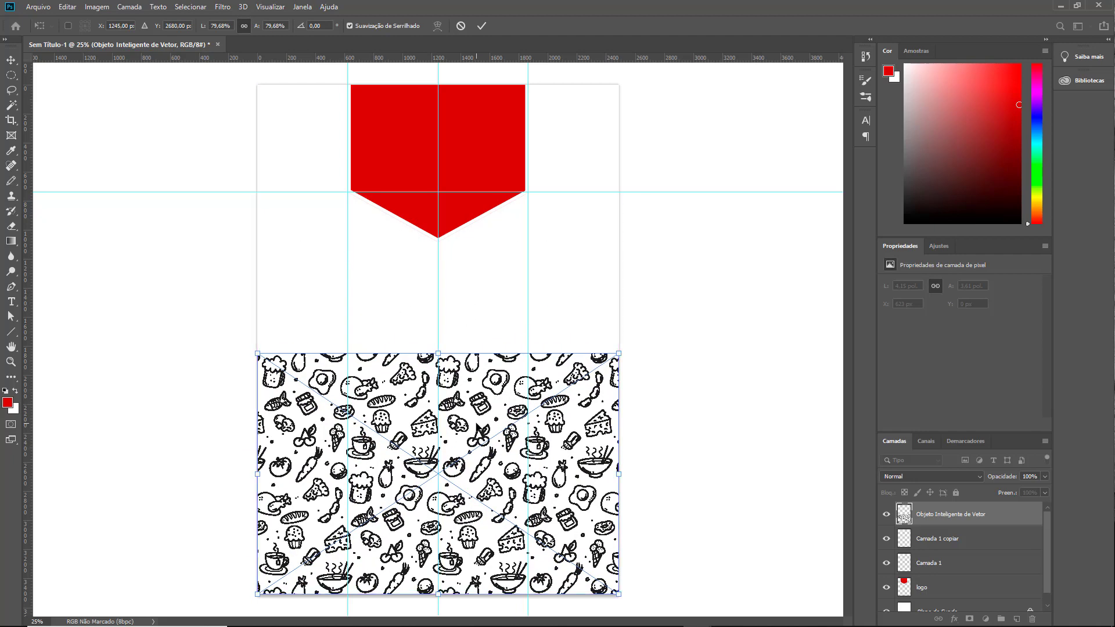
key(Return)
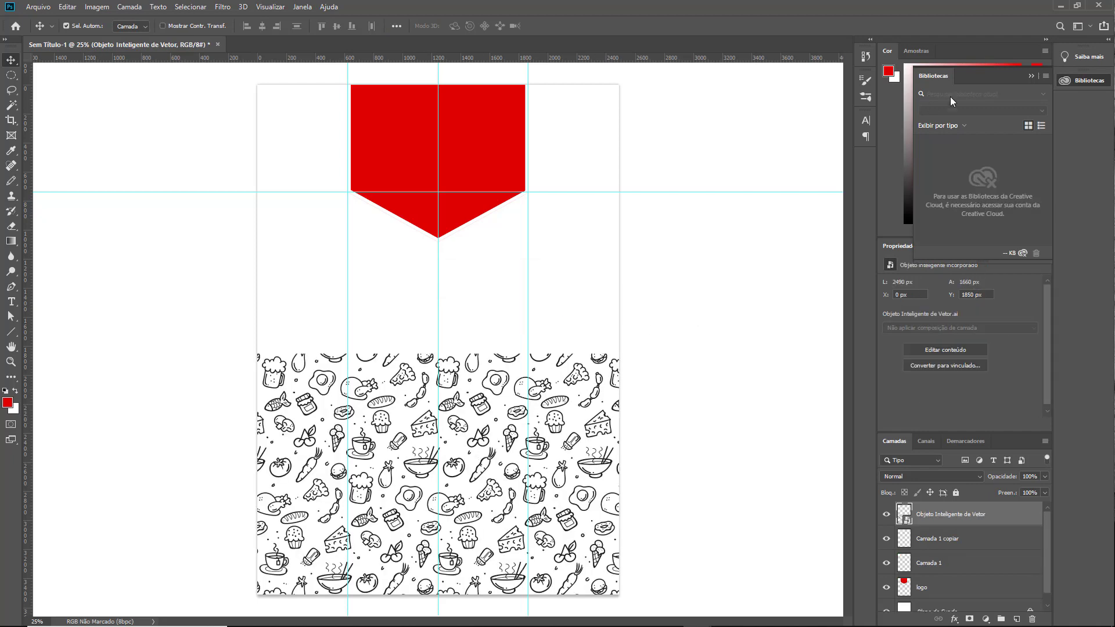
Close the Libraries panel and fine-tune the bottom pattern's position.
click(1034, 76)
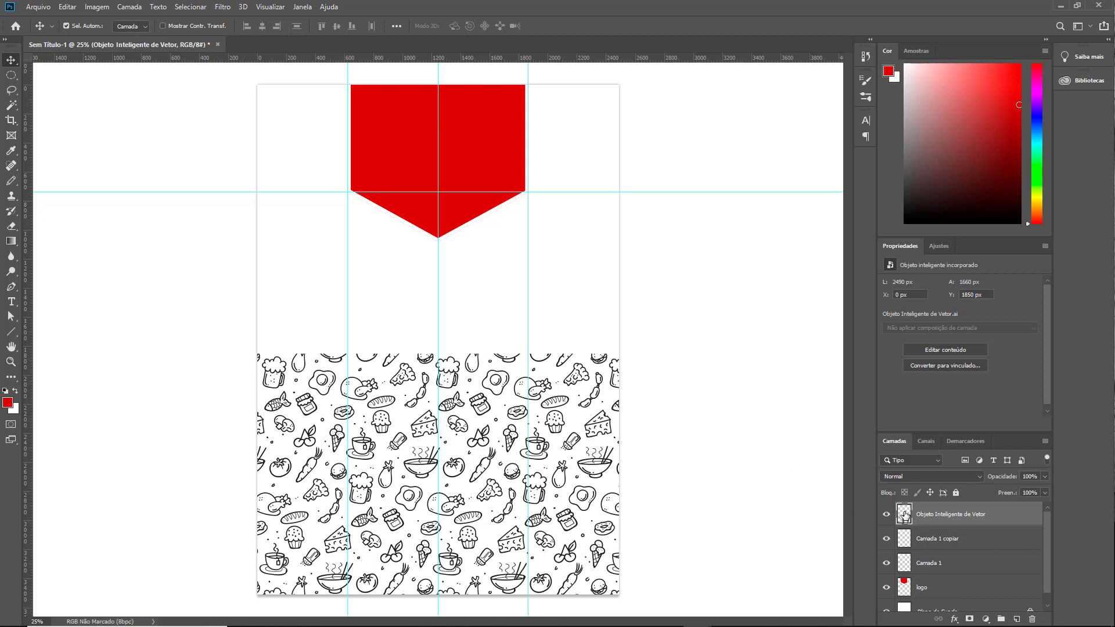
key(ctrl)
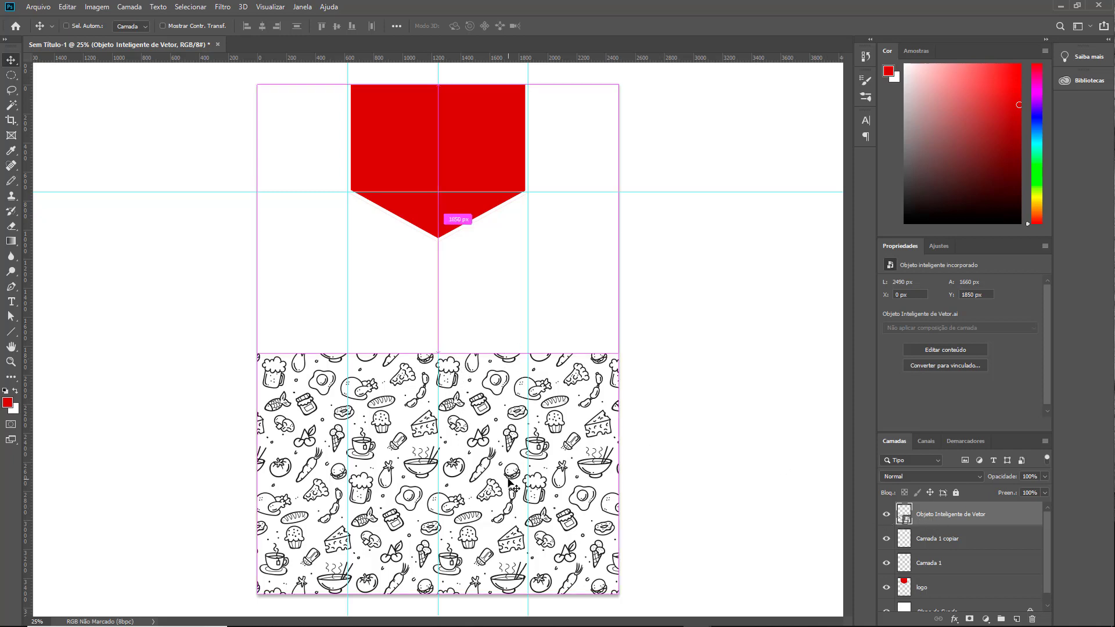
mouse_move(509, 480)
mouse_down()
mouse_move(514, 467)
mouse_move(470, 468)
mouse_up()
key(ctrl)
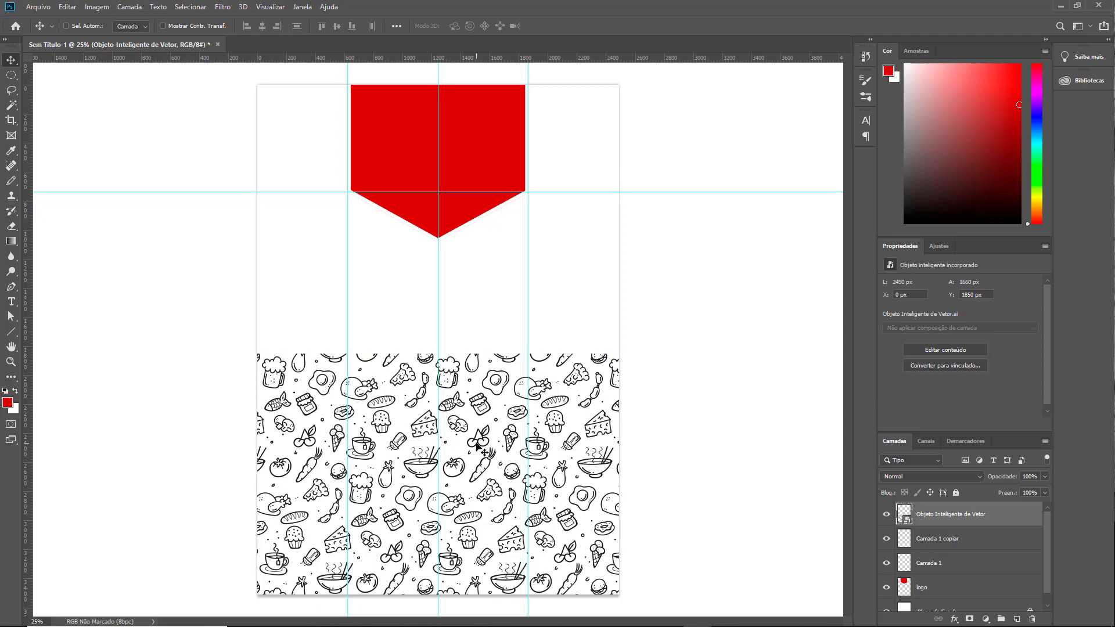
Alt-drag a copy of the food pattern up over the page top and zoom in on the seam.
mouse_move(477, 444)
mouse_down()
mouse_move(483, 182)
mouse_move(482, 209)
mouse_move(506, 212)
mouse_move(495, 212)
mouse_up()
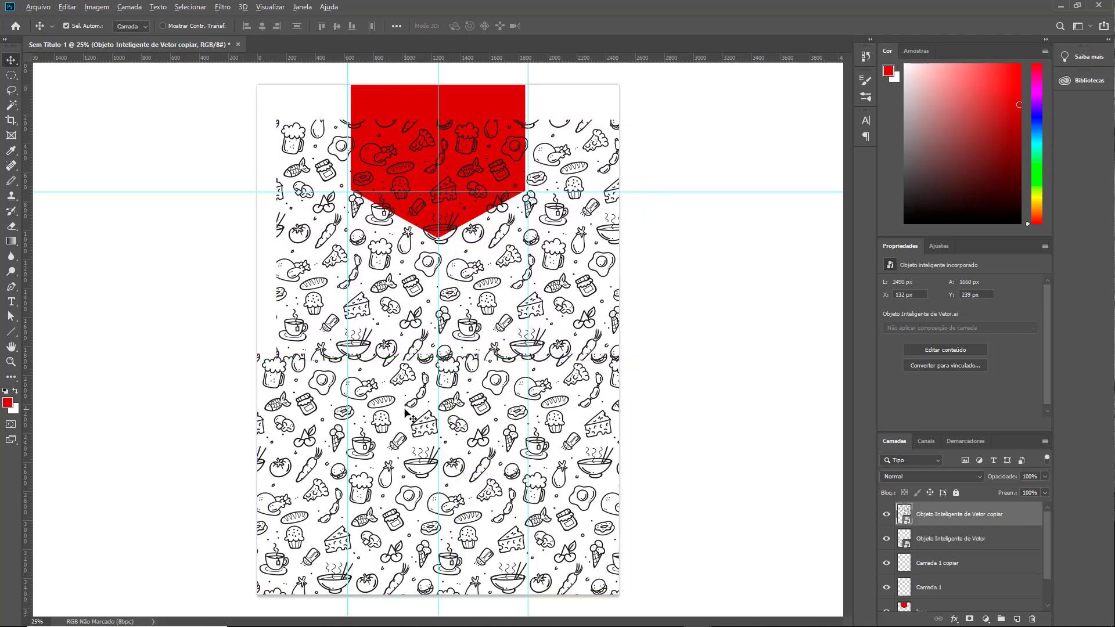
scroll(406, 413, up, 4)
mouse_move(406, 413)
mouse_down()
mouse_move(485, 435)
mouse_move(474, 485)
mouse_up()
mouse_move(303, 310)
mouse_down()
mouse_move(345, 327)
mouse_move(344, 343)
mouse_up()
key(ctrl+z)
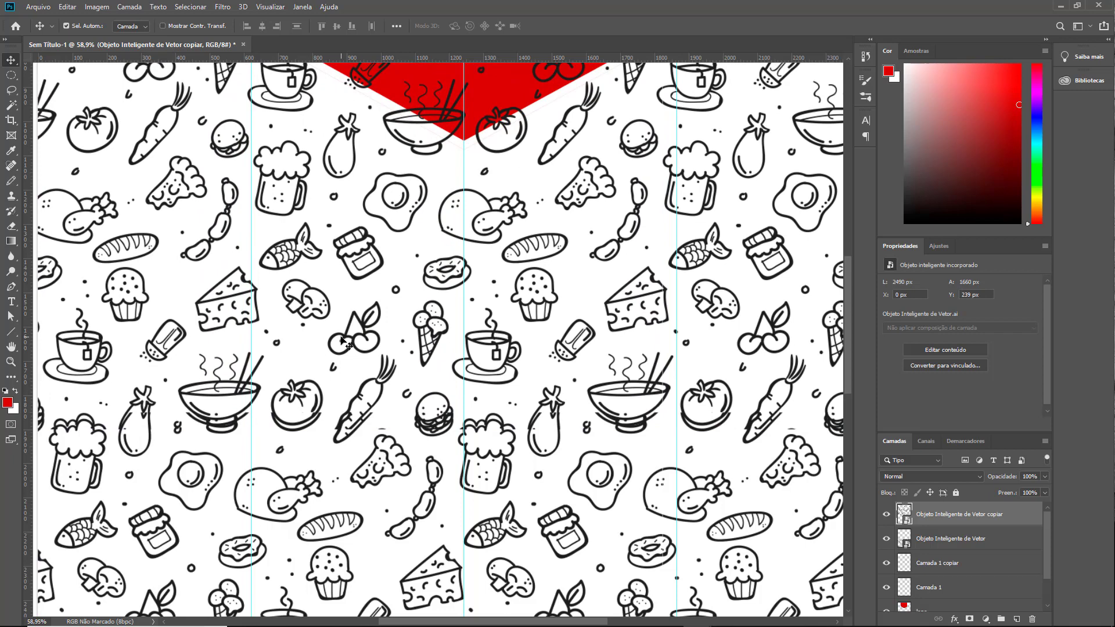
Nudge the pattern copy with arrow keys until the seam lines up, then zoom back out.
key(Down)
key(Up)
key(Up)
key(Up)
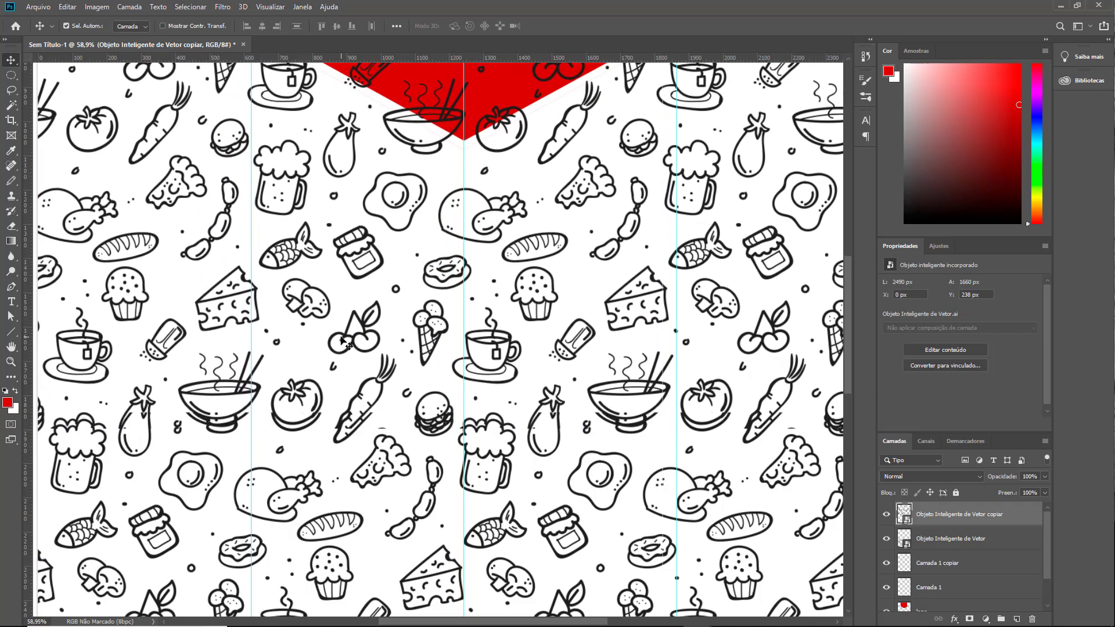
key(Up)
key(Up)
key(Up)
key(Up)
key(Up)
key(Up)
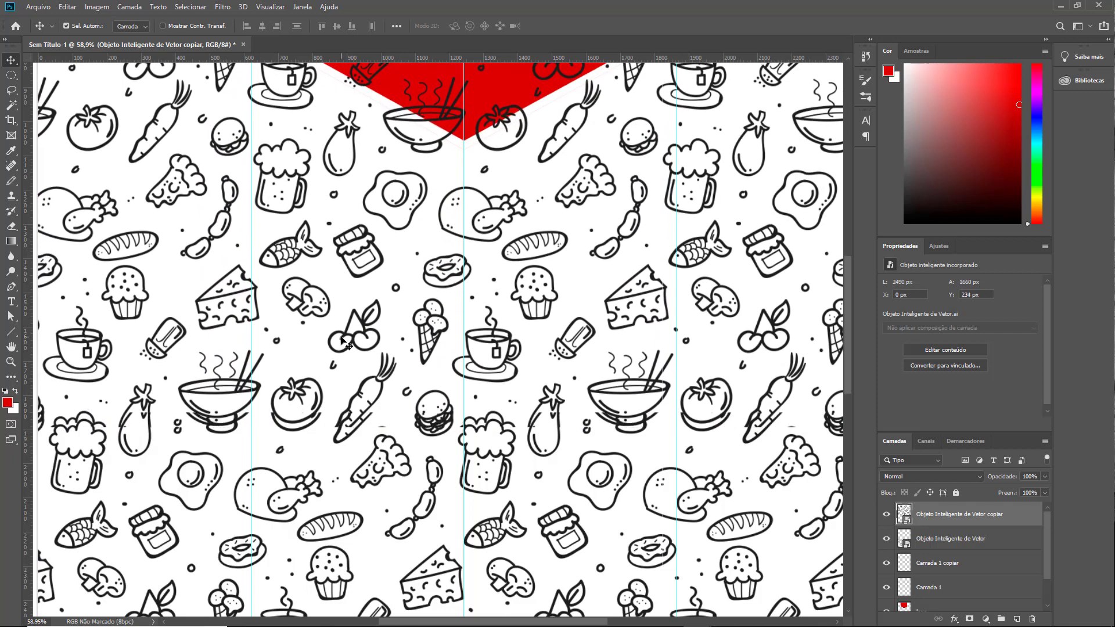
key(Down)
key(Down)
key(Down)
key(Down)
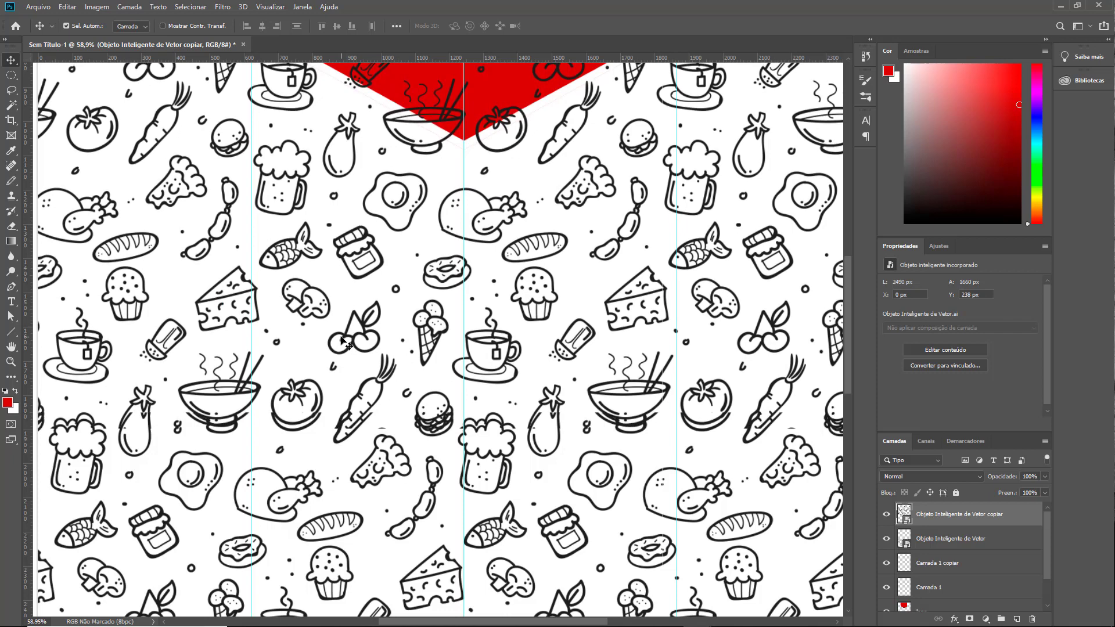
key(Down)
key(Down)
key(Right)
key(Right)
key(Right)
key(Right)
key(Right)
key(Right)
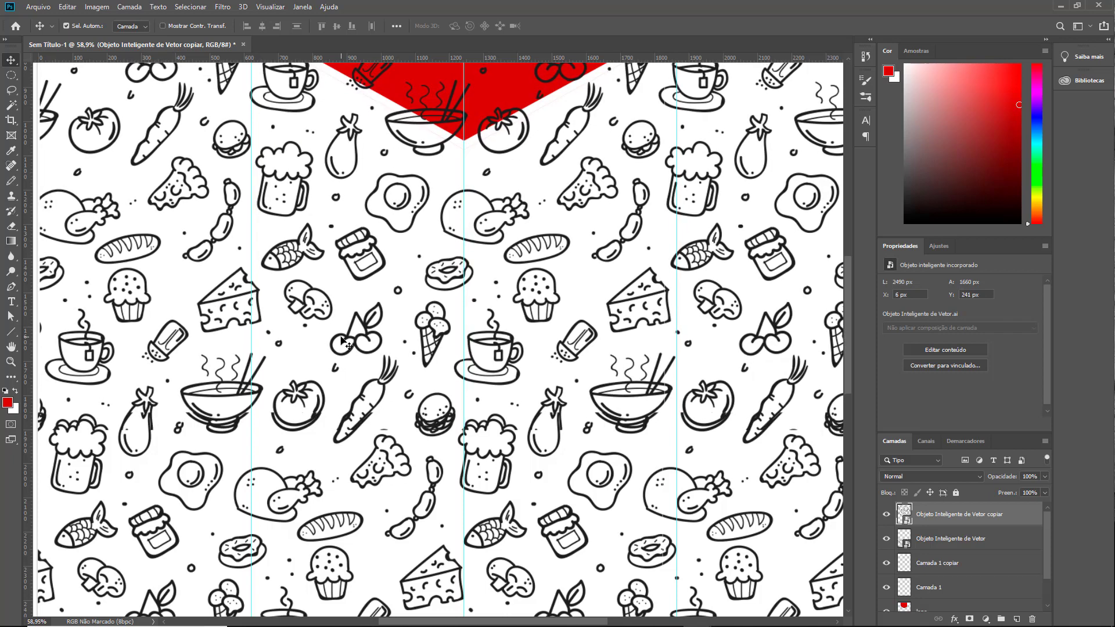
key(Down)
key(Down)
key(Down)
key(Left)
key(Down)
key(Down)
key(Down)
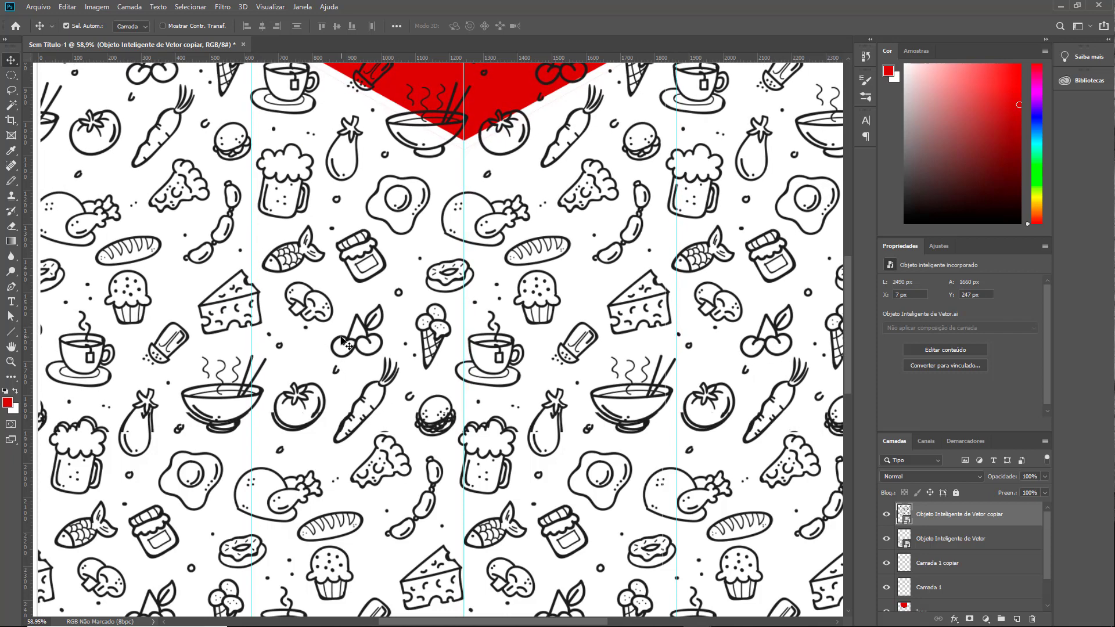
key(Down)
key(Left)
key(Left)
key(Left)
key(Left)
key(Left)
key(Left)
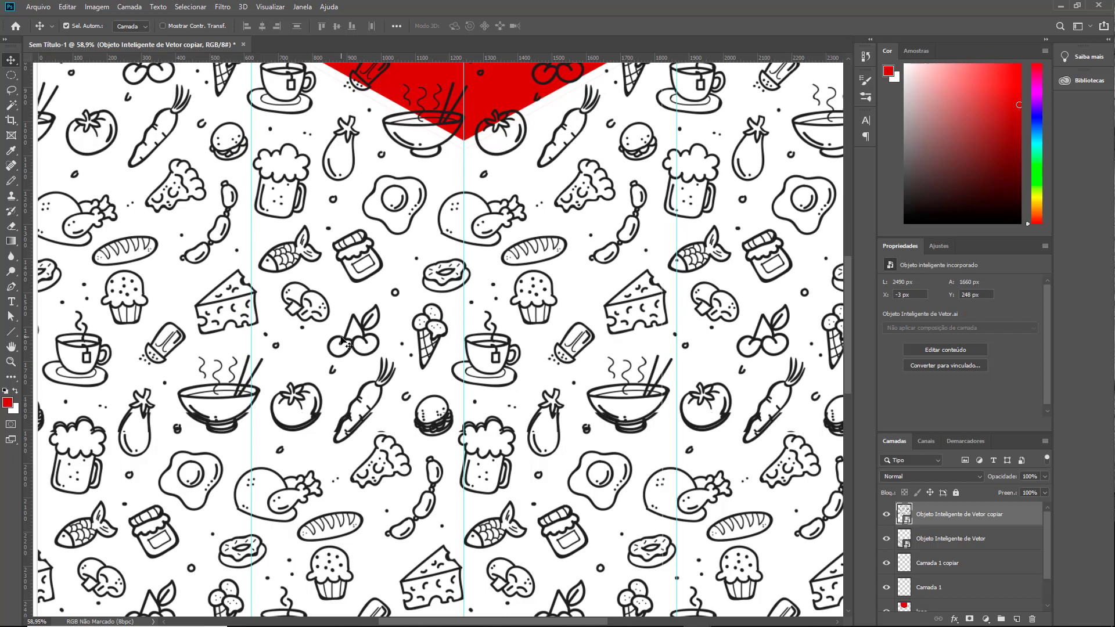
key(Down)
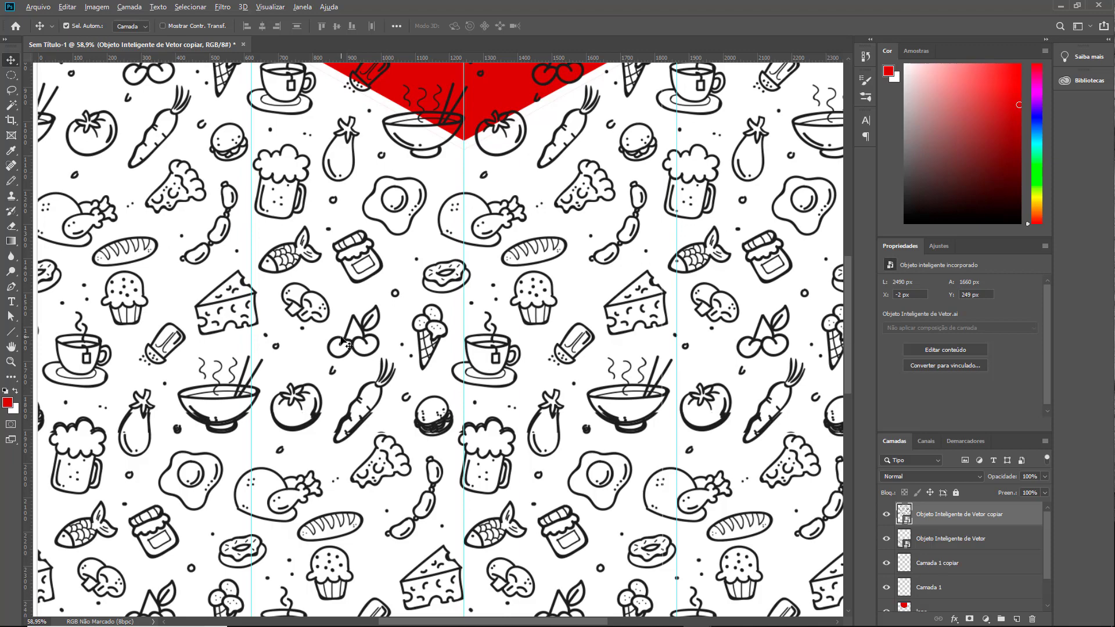
scroll(349, 345, down, 1)
scroll(372, 359, down, 1)
scroll(372, 358, down, 1)
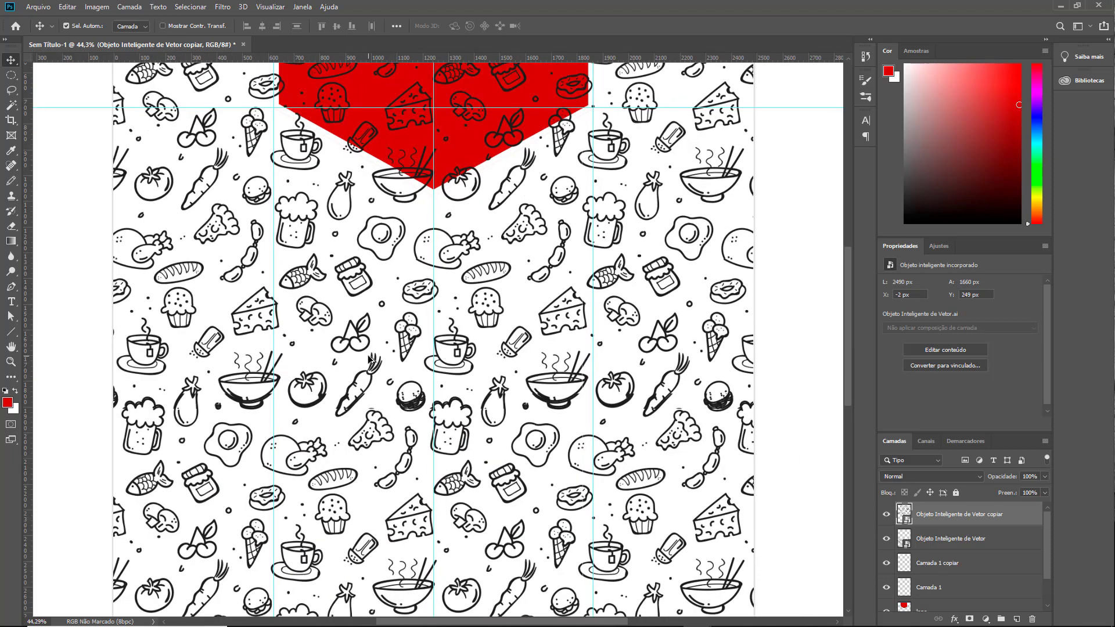
scroll(383, 359, down, 5)
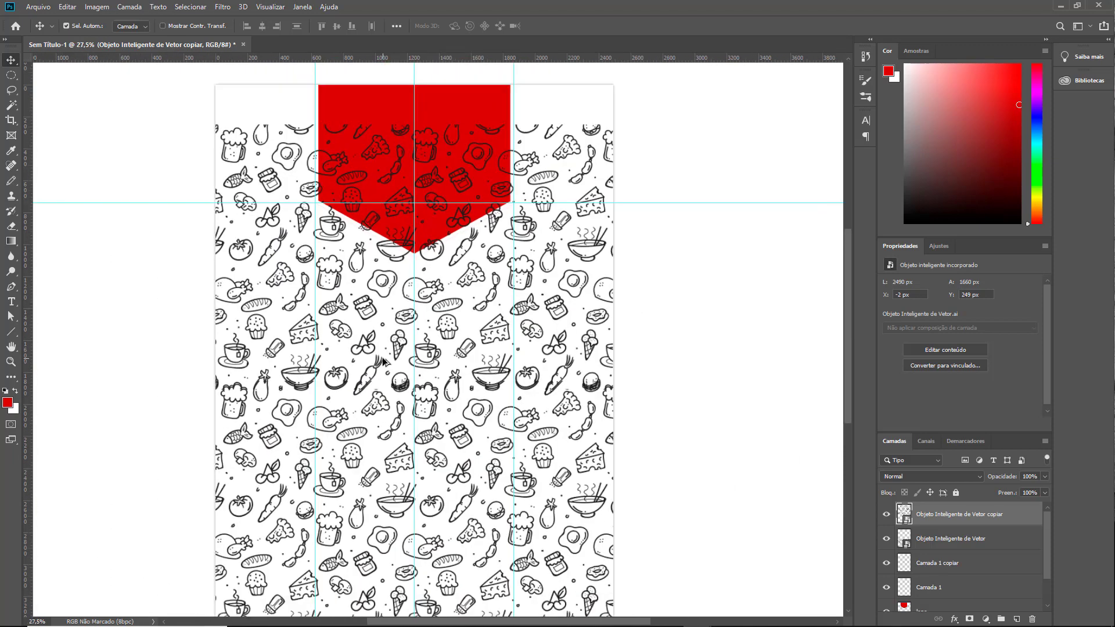
Move both pattern layers below the logo and group them.
ctrl+click(963, 538)
scroll(956, 516, down, 1)
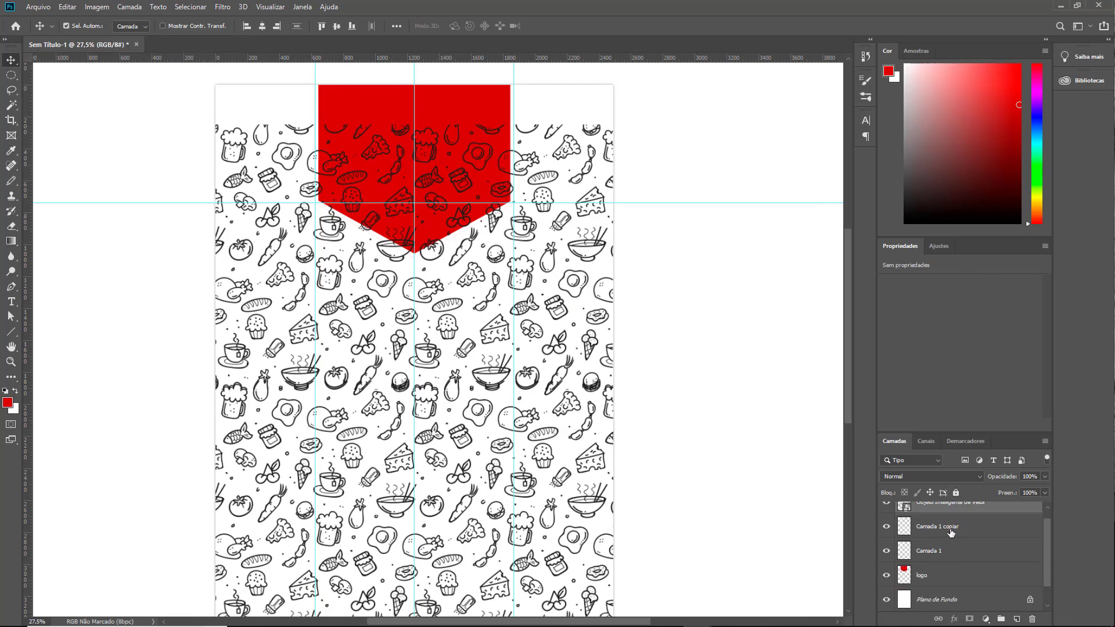
scroll(956, 517, up, 1)
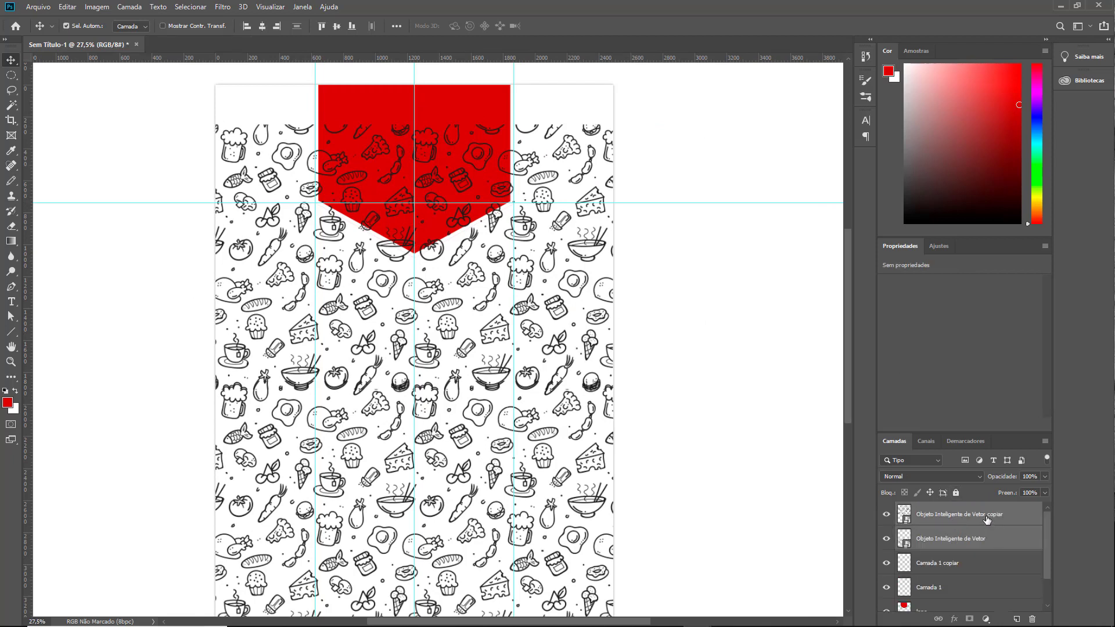
drag(1004, 538, 973, 591)
drag(856, 562, 857, 561)
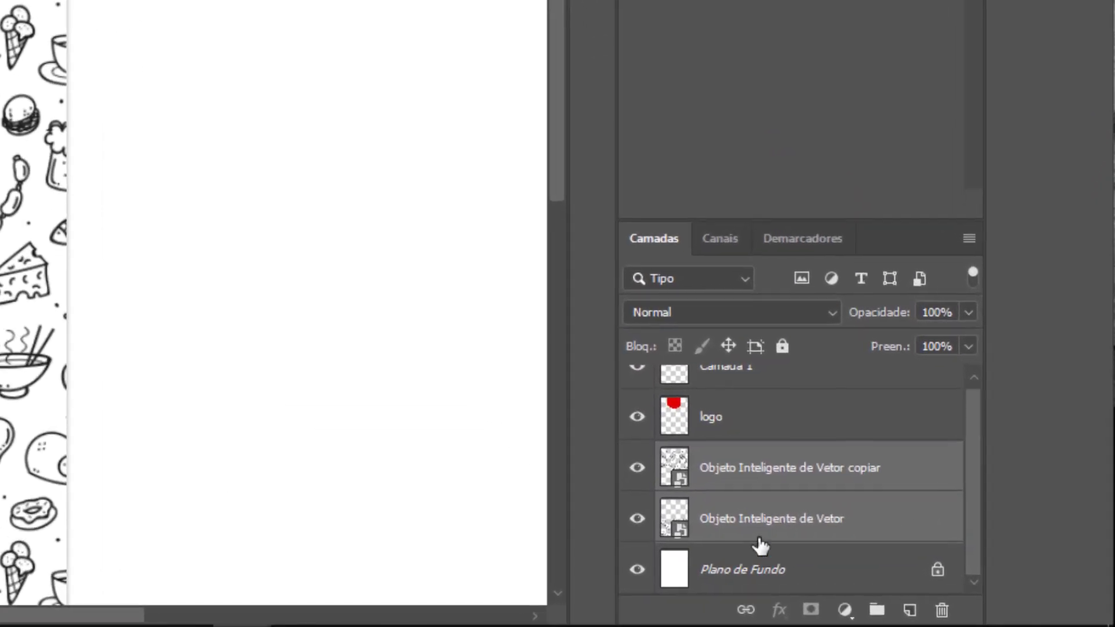
key(ctrl+g)
Name the group 'background' and set its opacity to 70%.
double_click(757, 529)
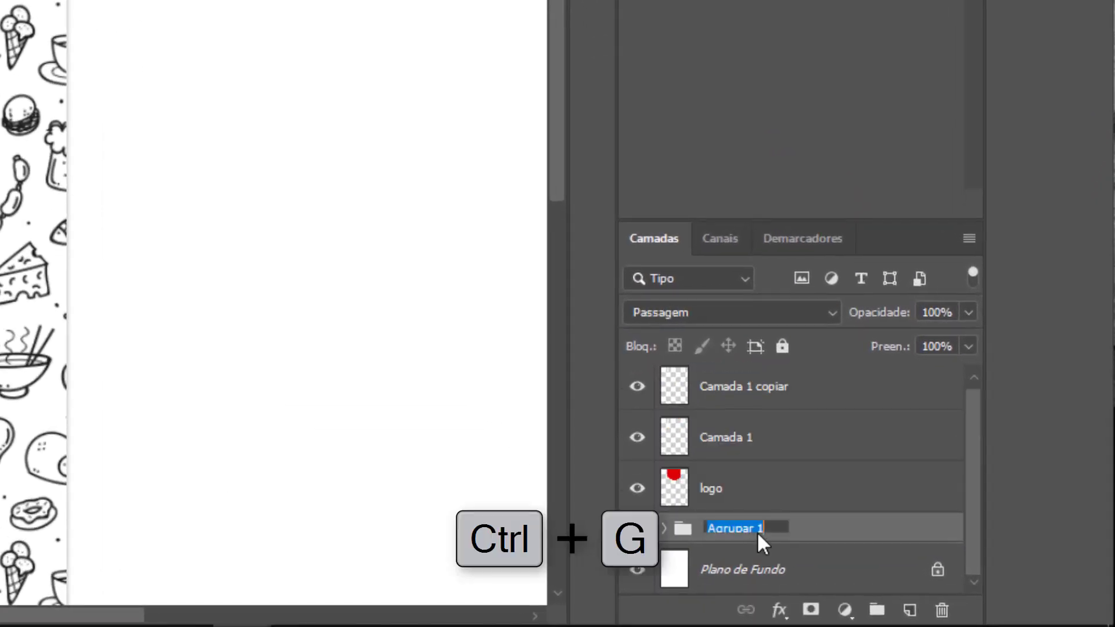
text(background)
key(Return)
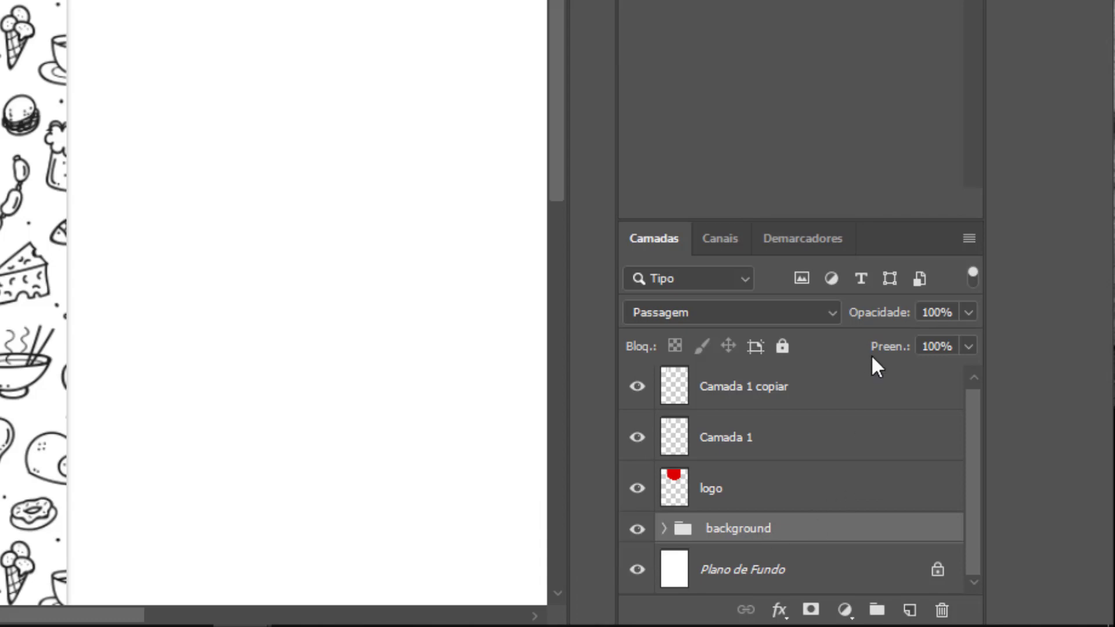
drag(891, 316, 853, 319)
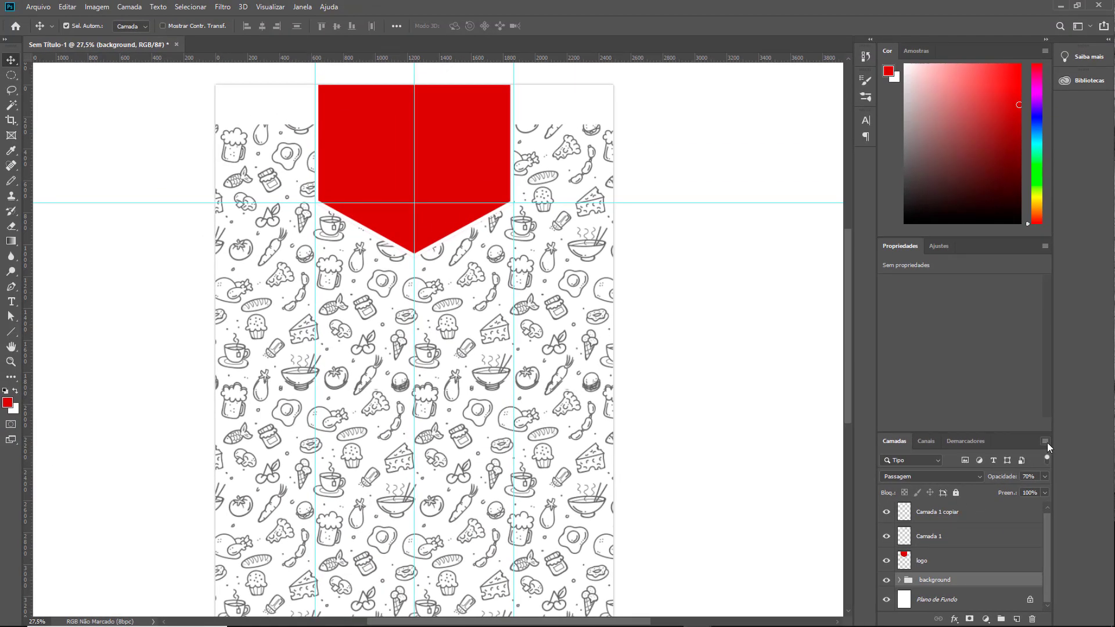
Switch the Layers panel to the largest thumbnails and enlarge it to show all layers.
click(1045, 442)
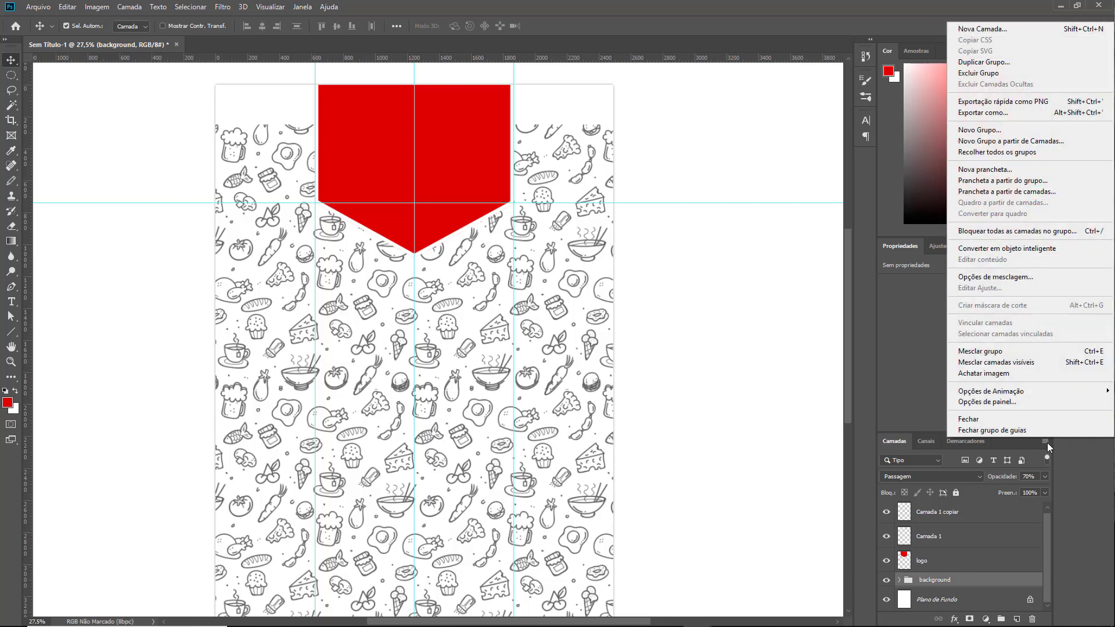
click(1017, 403)
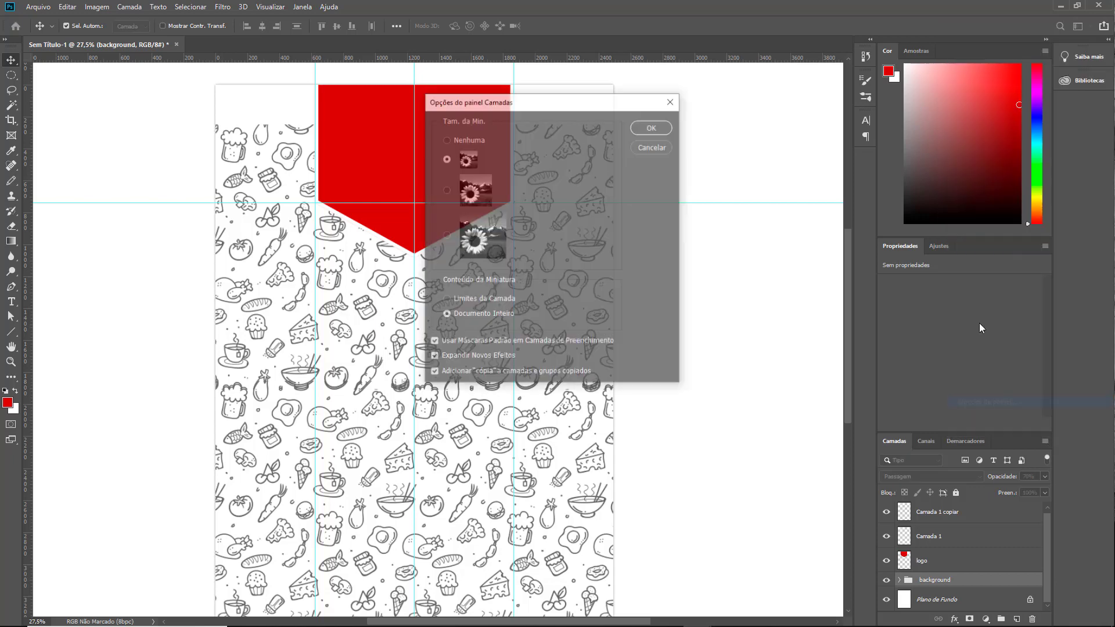
click(472, 244)
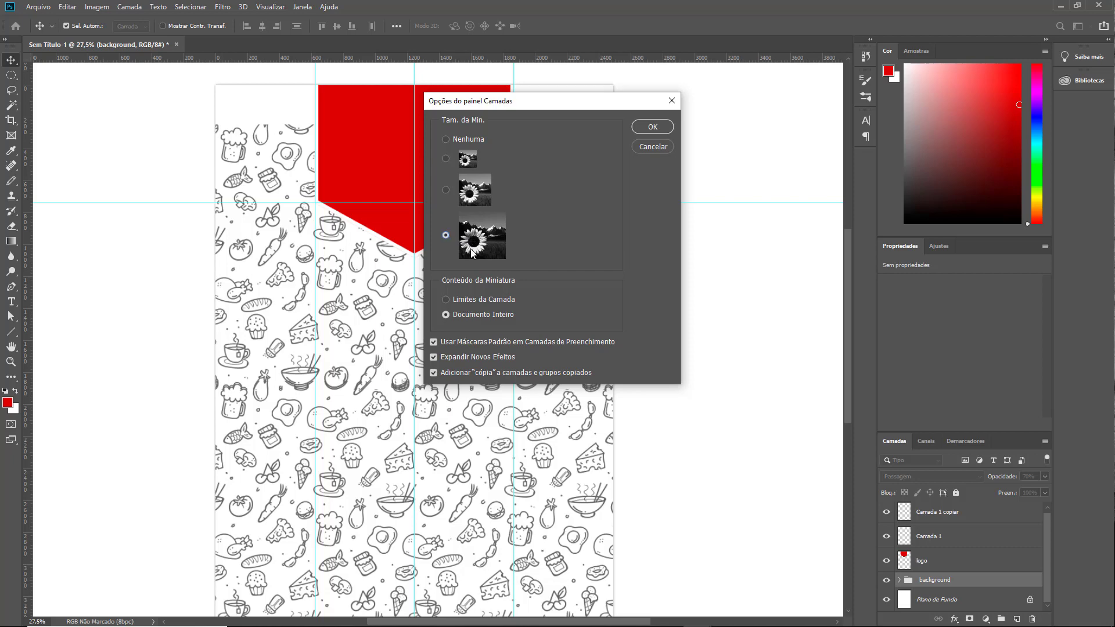
click(671, 127)
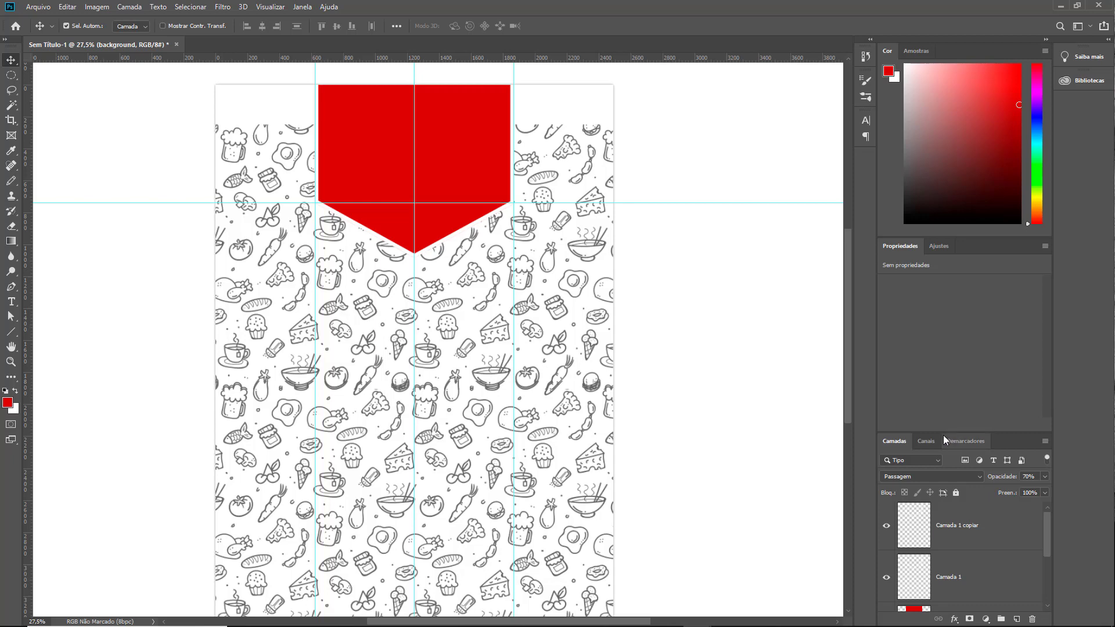
drag(935, 433, 935, 266)
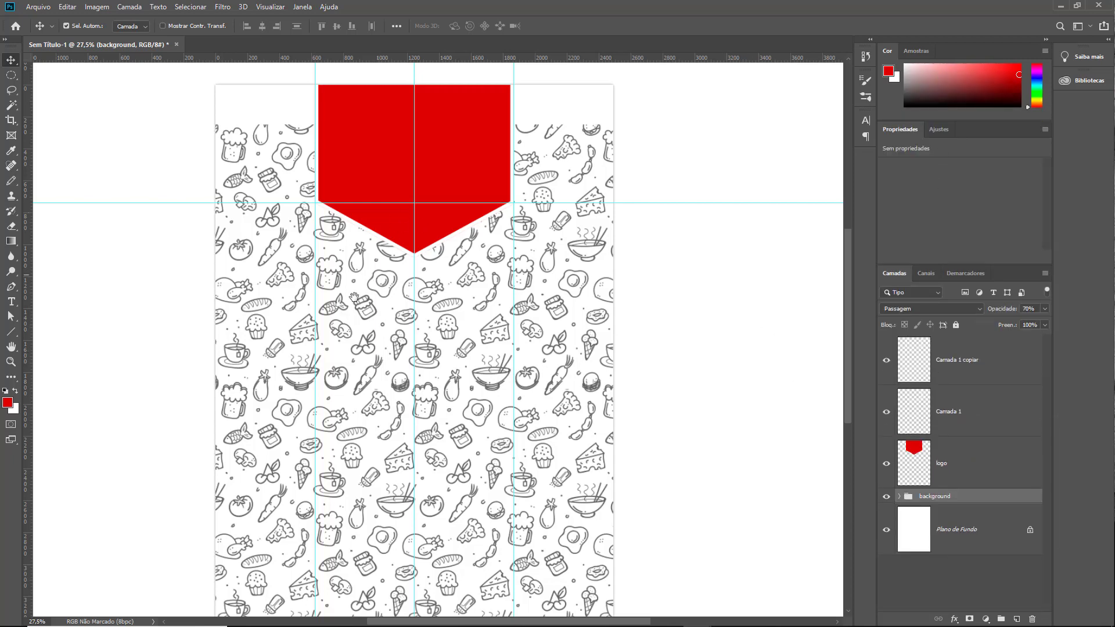
Lower the background group's opacity to about 28%.
drag(354, 297, 390, 305)
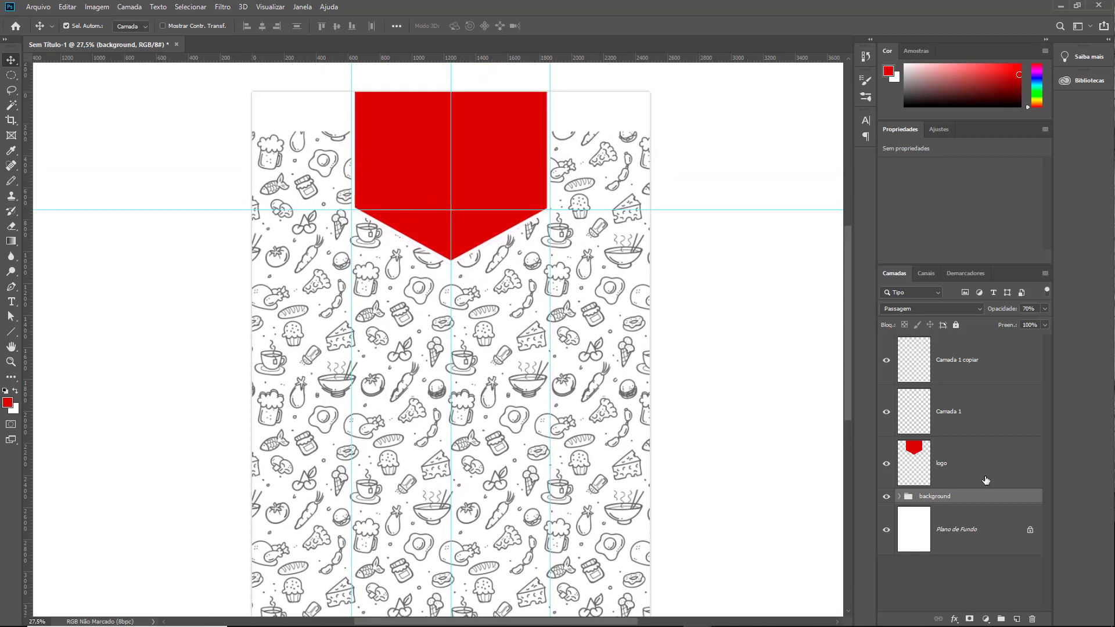
drag(1006, 310, 985, 312)
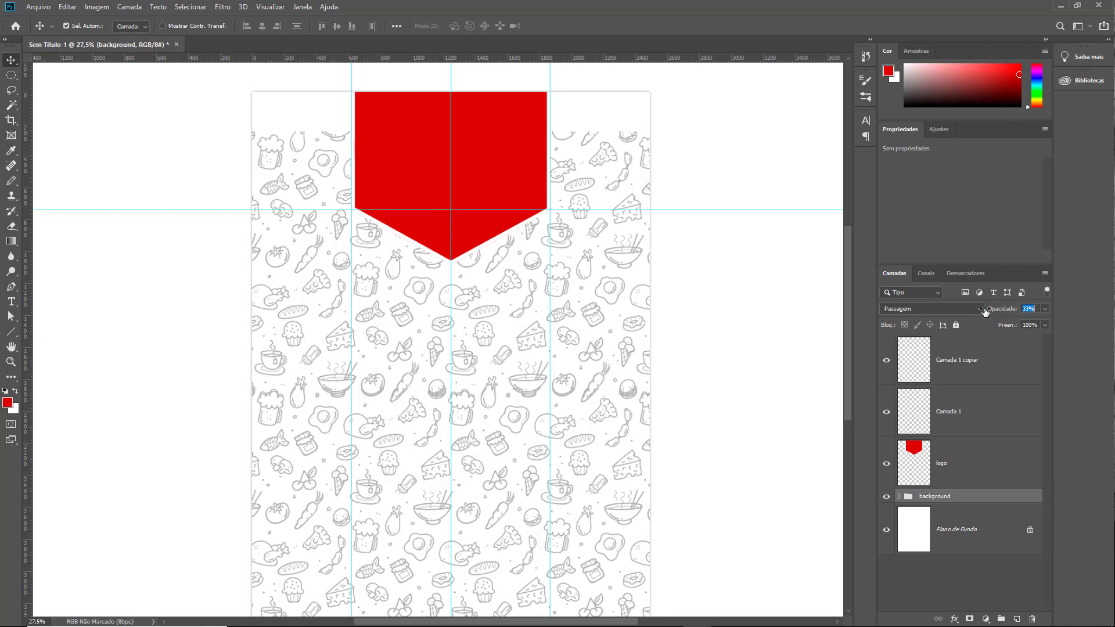
scroll(456, 285, down, 3)
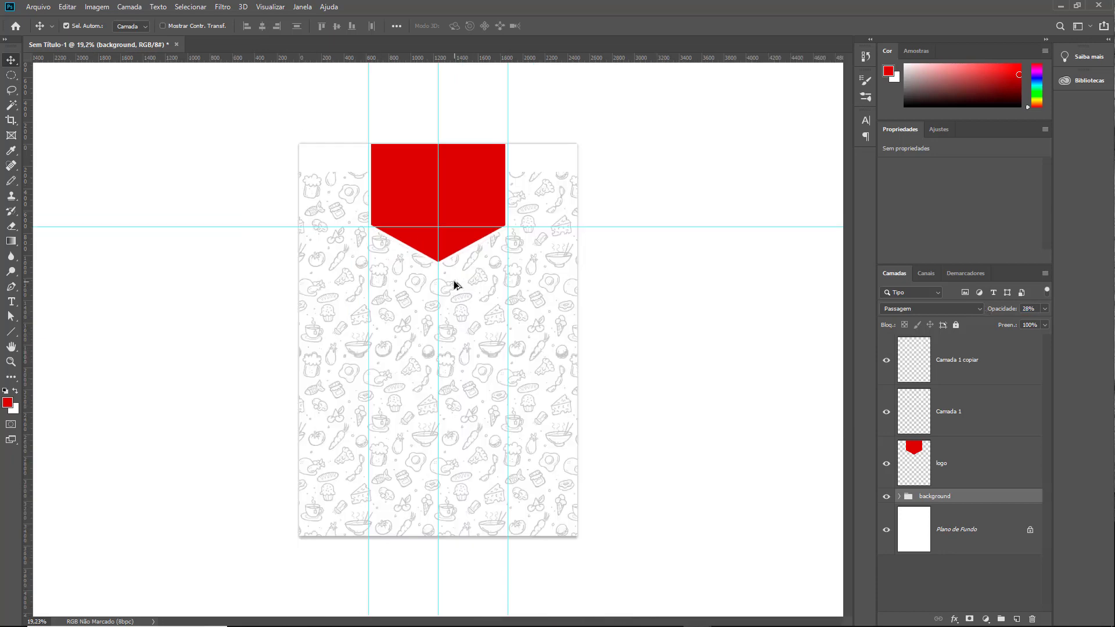
scroll(455, 282, up, 1)
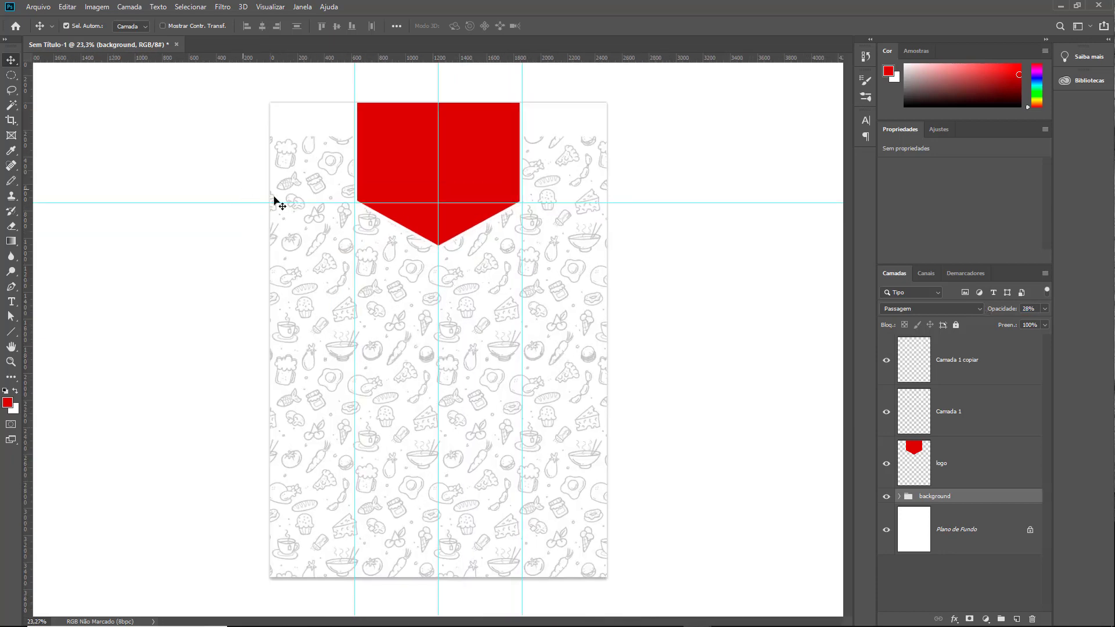
Add a new layer named 'topo' above Camada 1 copiar.
click(970, 377)
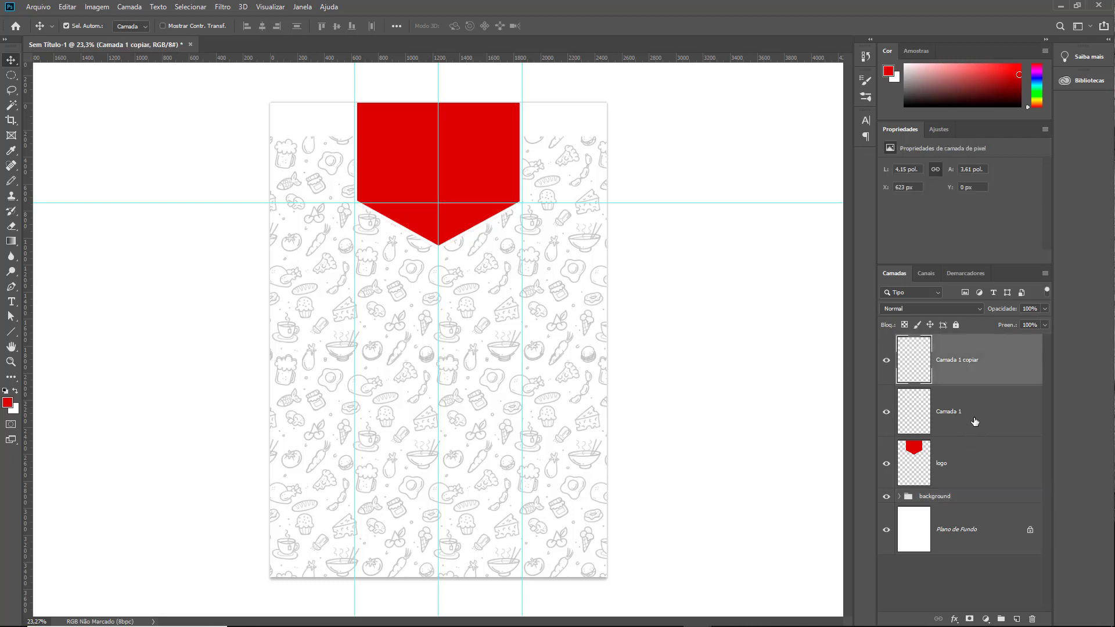
click(1018, 617)
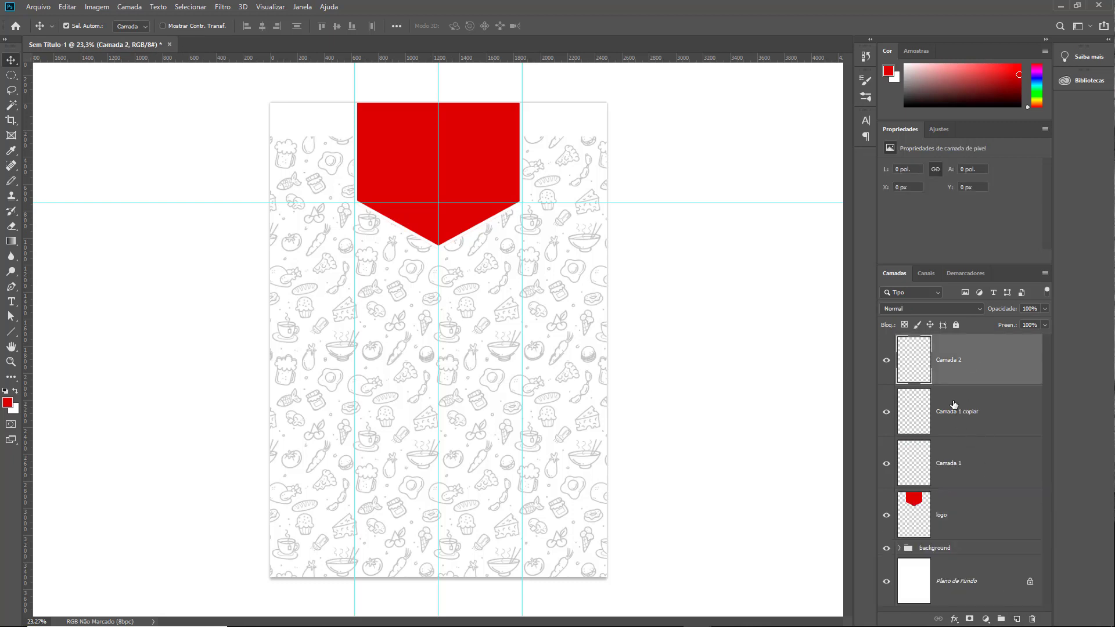
double_click(946, 359)
text(topo)
key(Return)
Make a rectangular selection across the top strip of the poster.
click(11, 75)
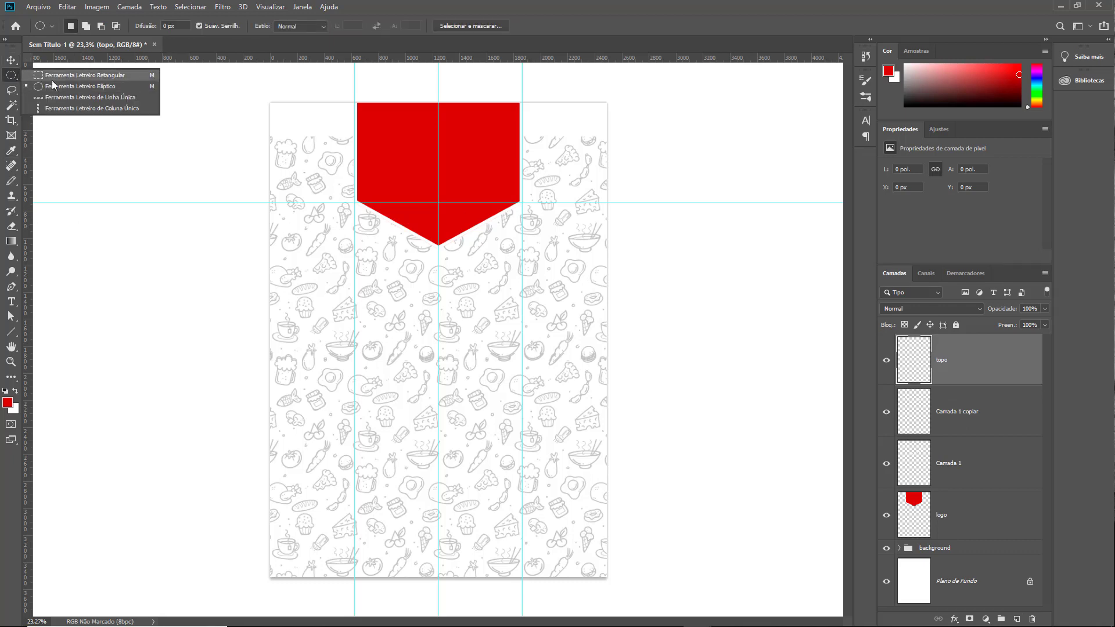
click(70, 76)
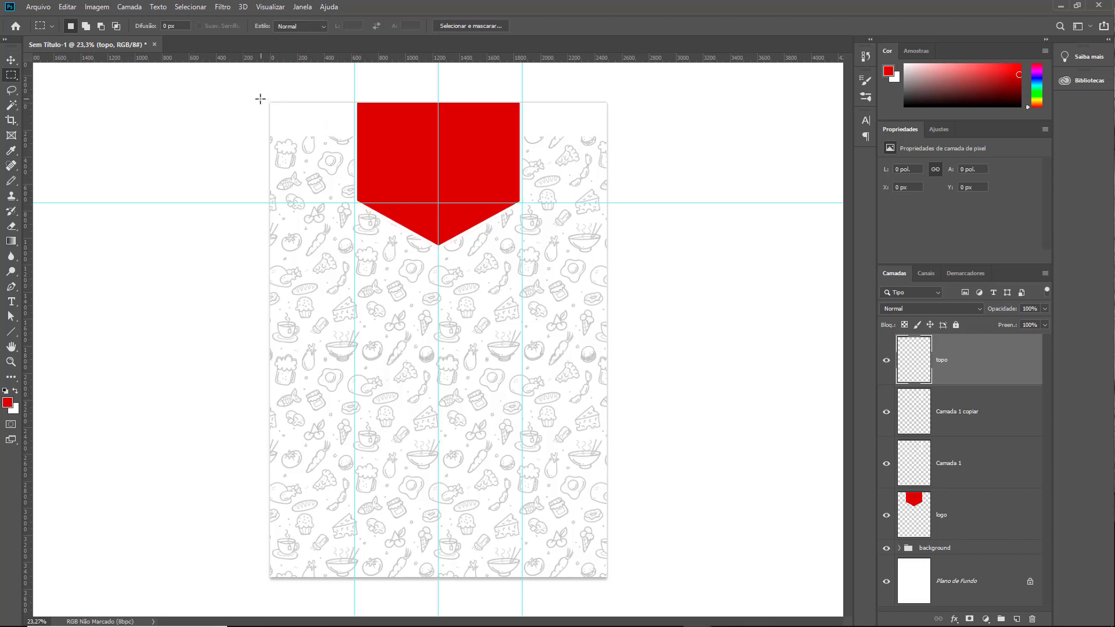
drag(261, 99, 627, 115)
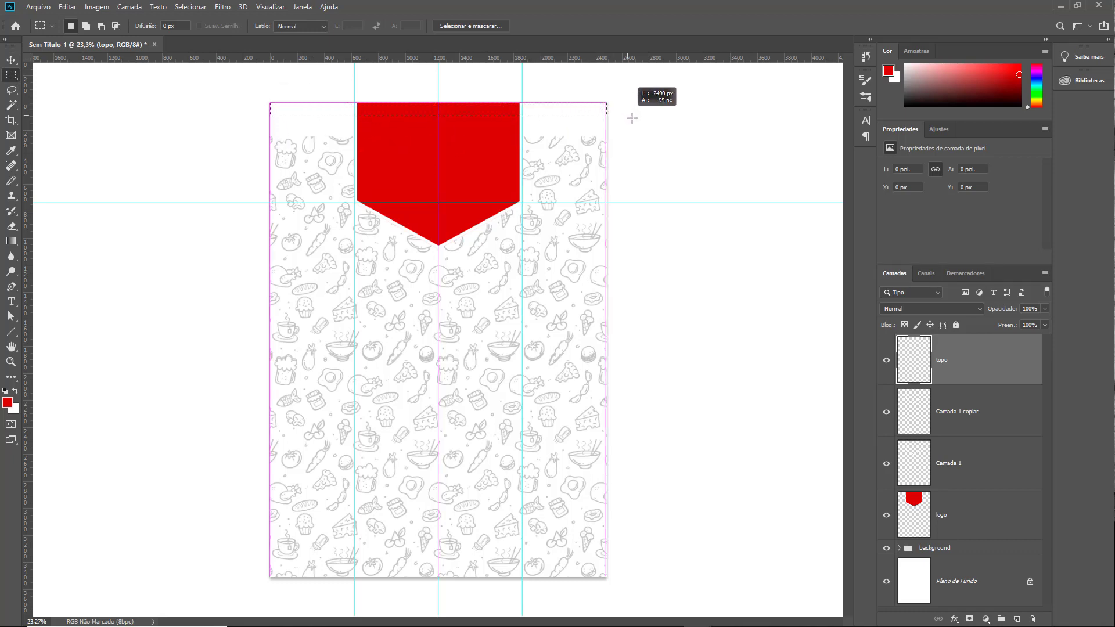
drag(627, 115, 641, 133)
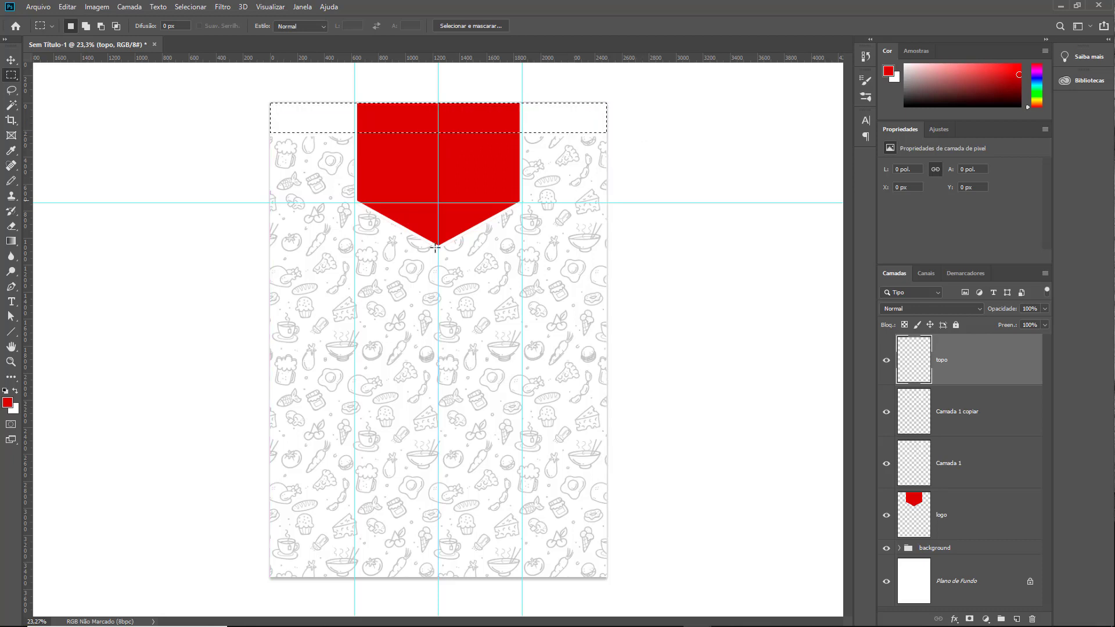
Fill the strip with orange f58d12 and deselect.
click(8, 402)
click(894, 333)
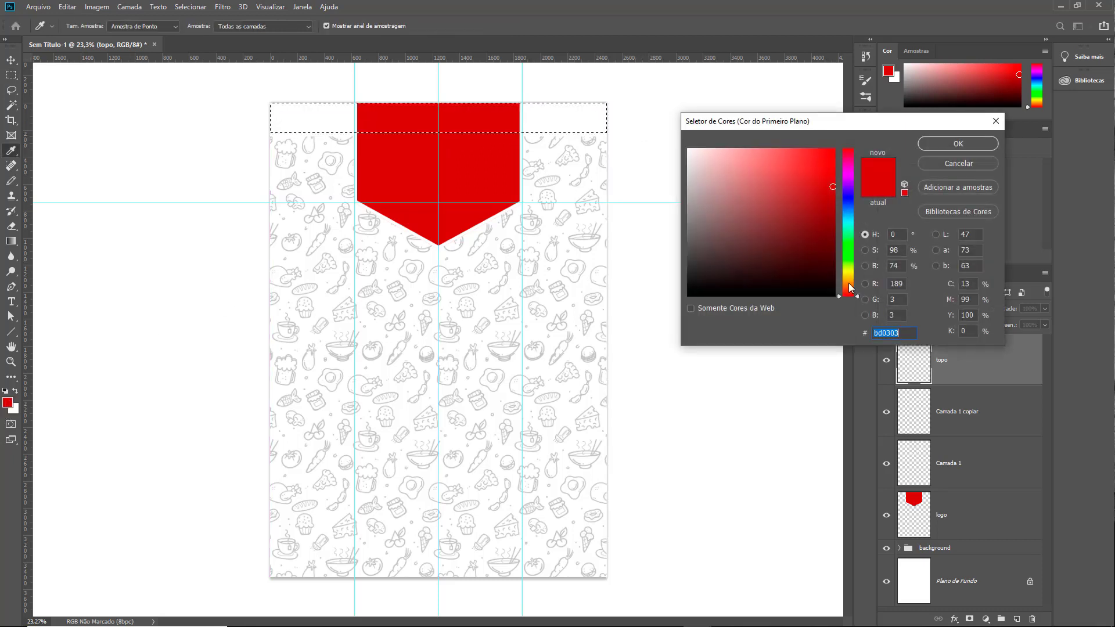
text(bd6803f58d12)
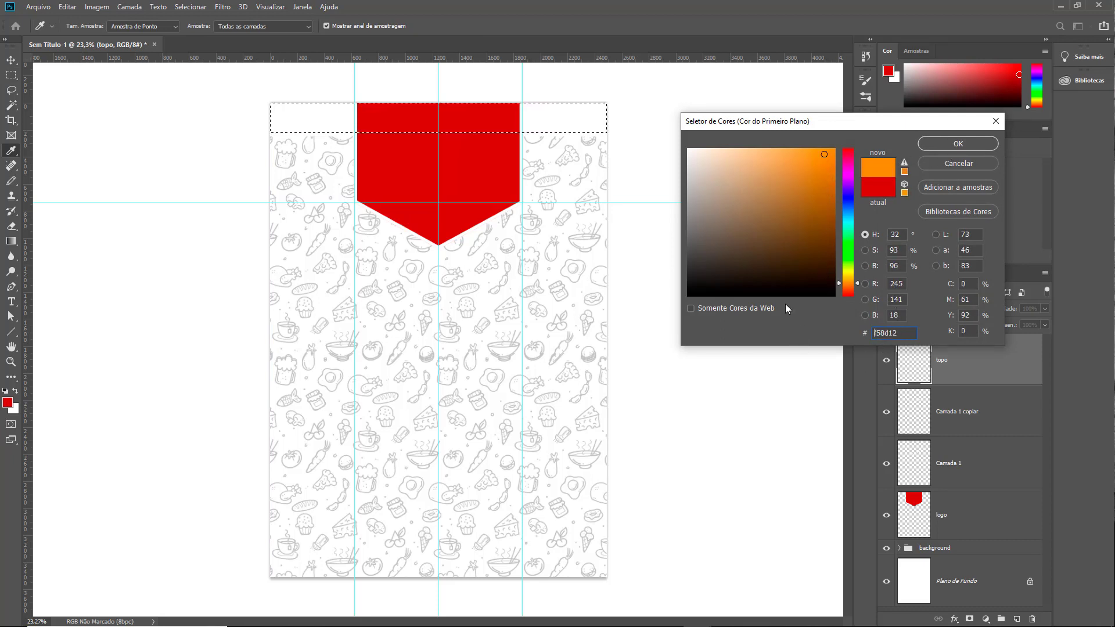
click(945, 142)
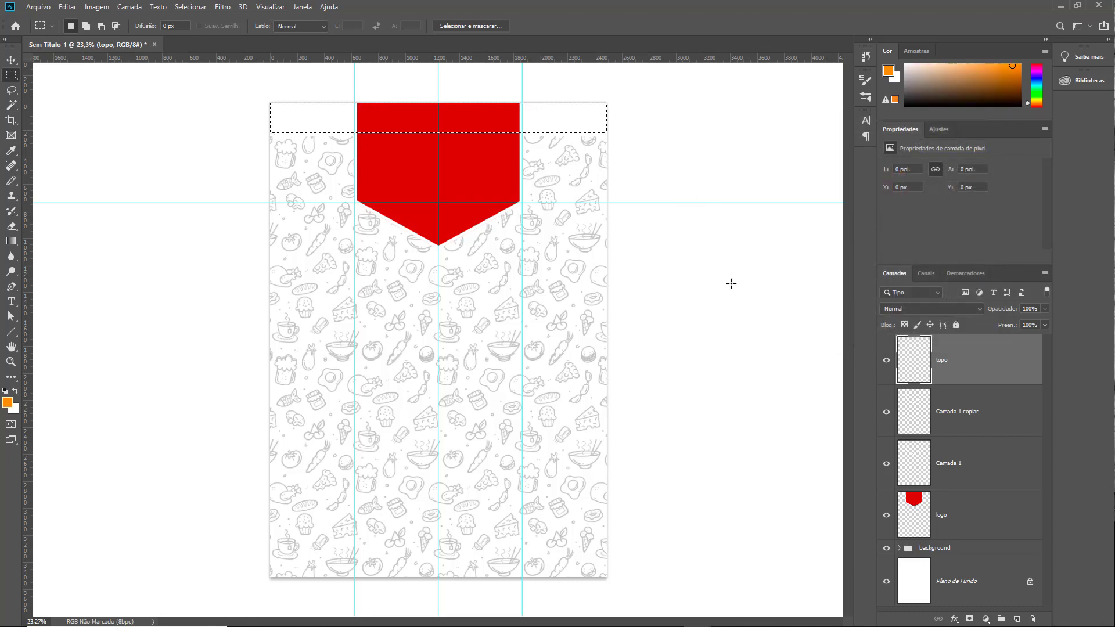
key(alt+BackSpace)
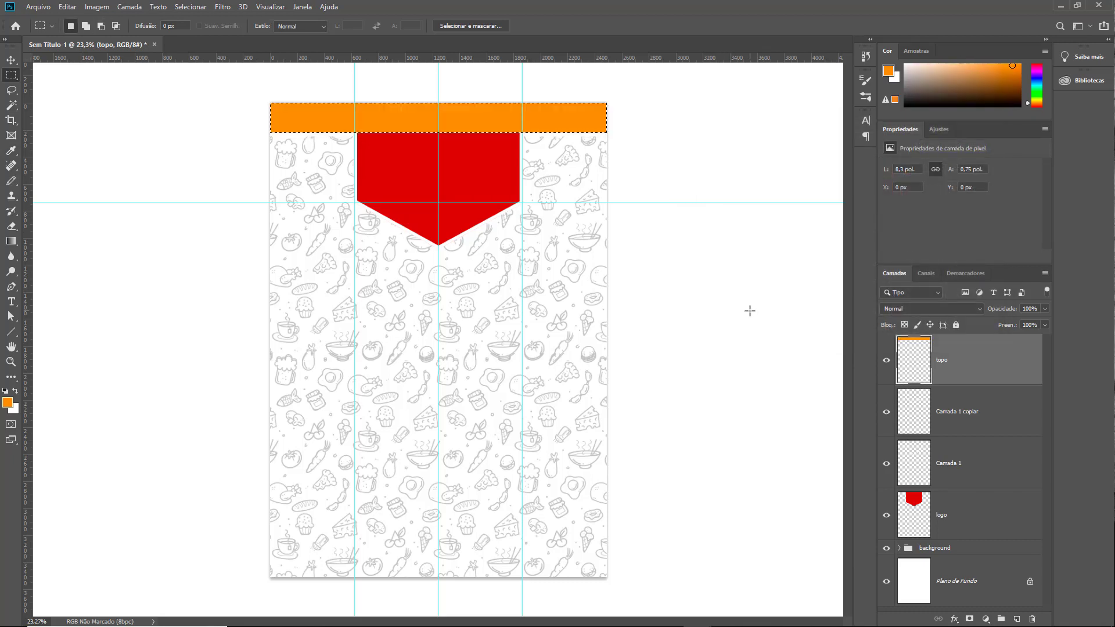
key(ctrl+d)
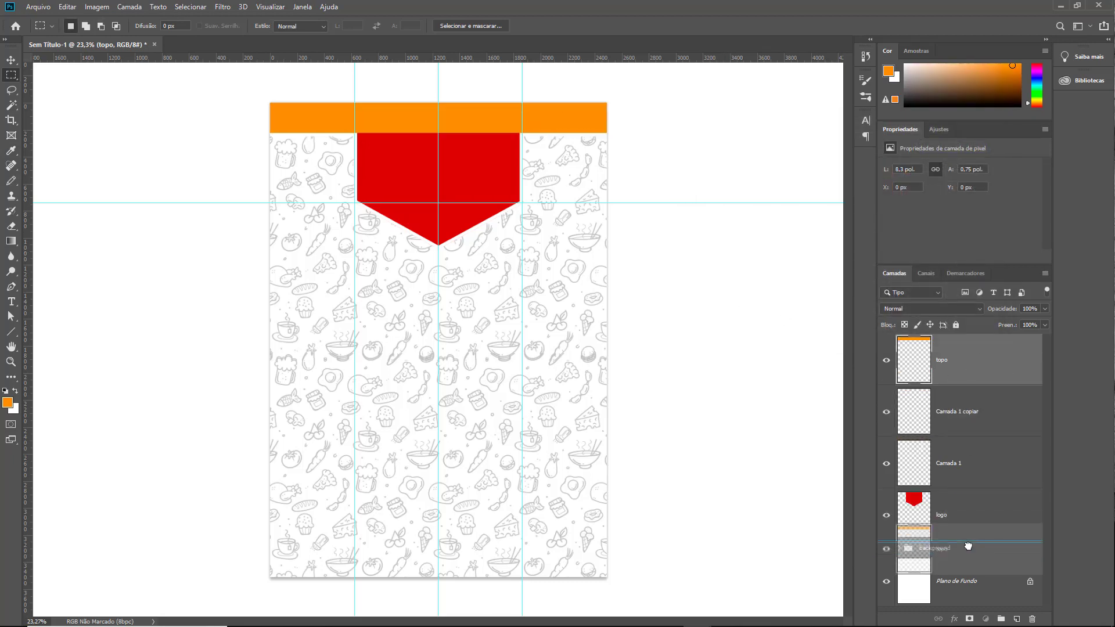
Move topo below the logo layer and make Camada 1 visible.
drag(967, 352, 965, 526)
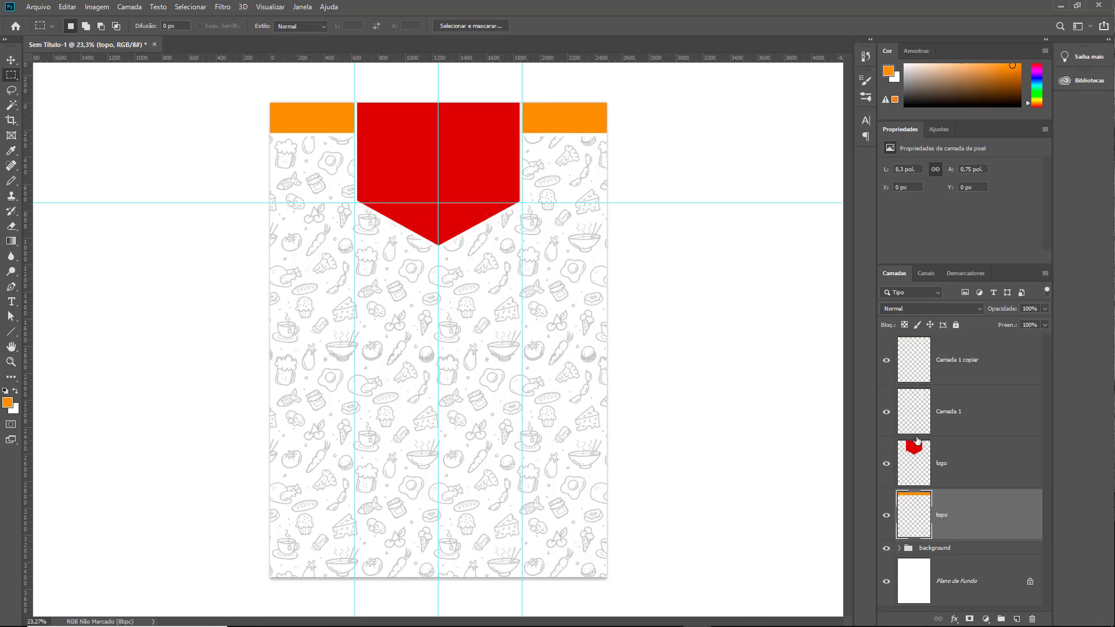
click(990, 412)
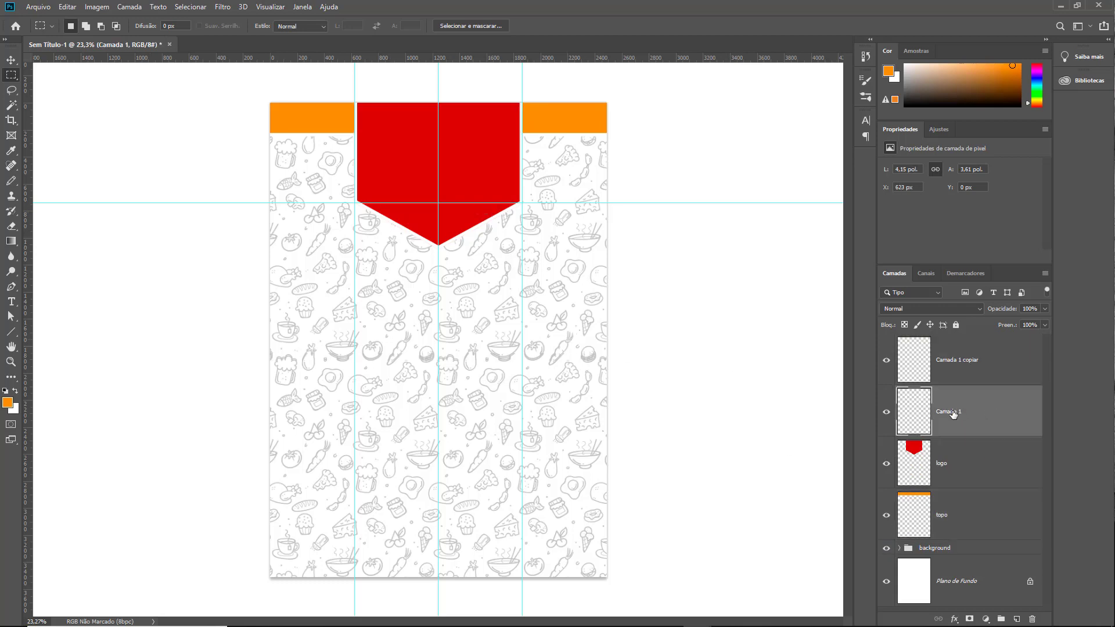
click(886, 413)
click(967, 363)
key(ctrl+plus)
key(Delete)
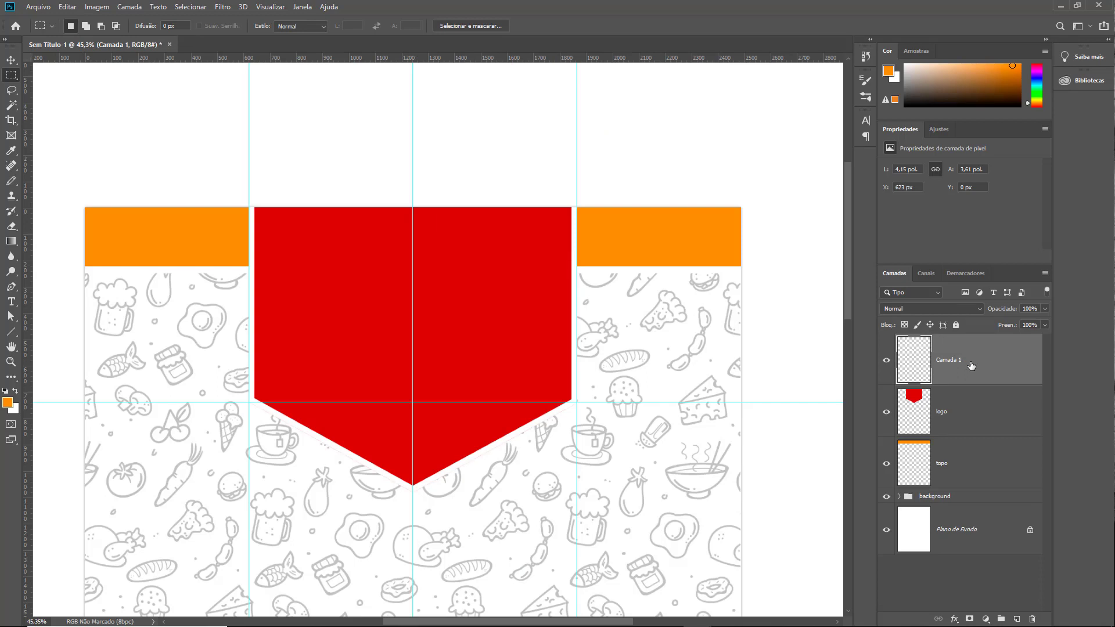
key(ctrl+z)
text(borda branca logo)
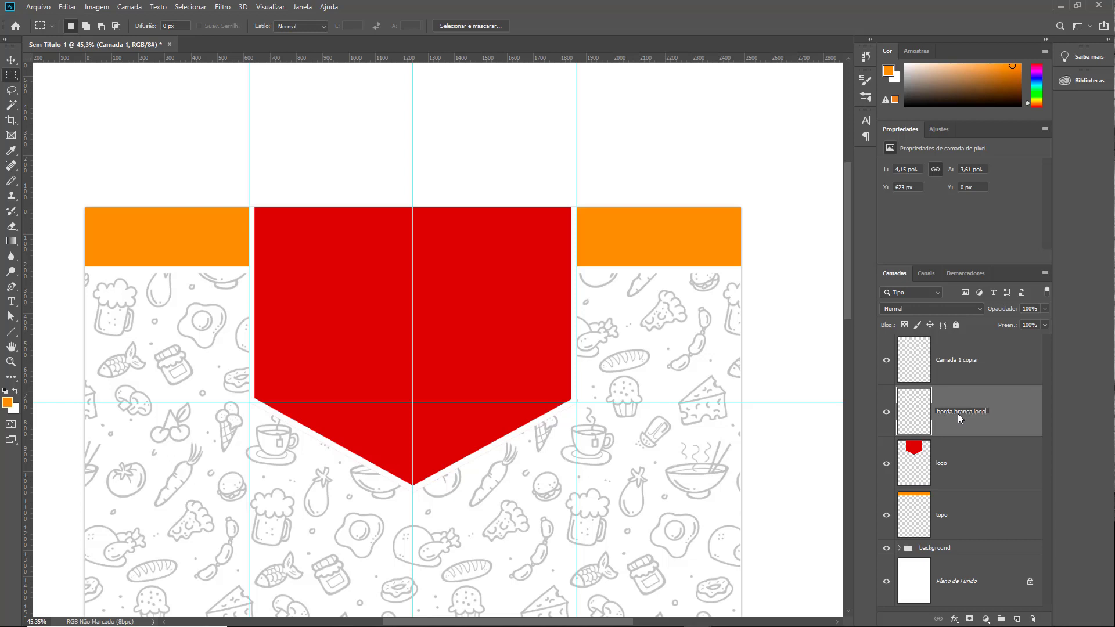
Rename the outline layer 'borda branca logo' at 78% opacity and hide Camada 1 copiar.
key(Return)
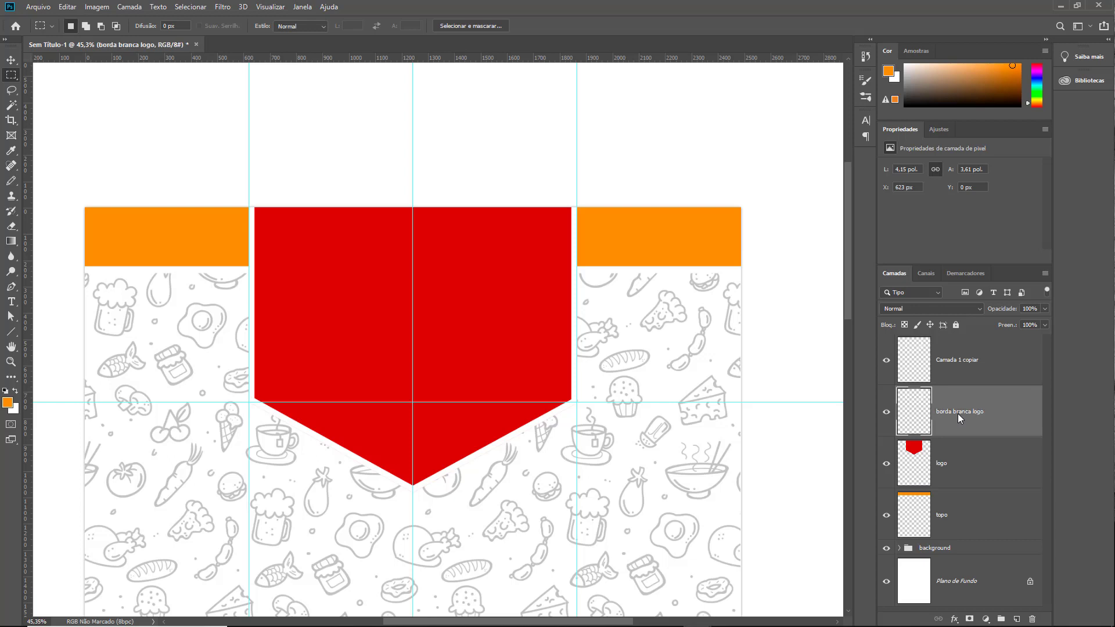
drag(1005, 314, 985, 314)
click(886, 360)
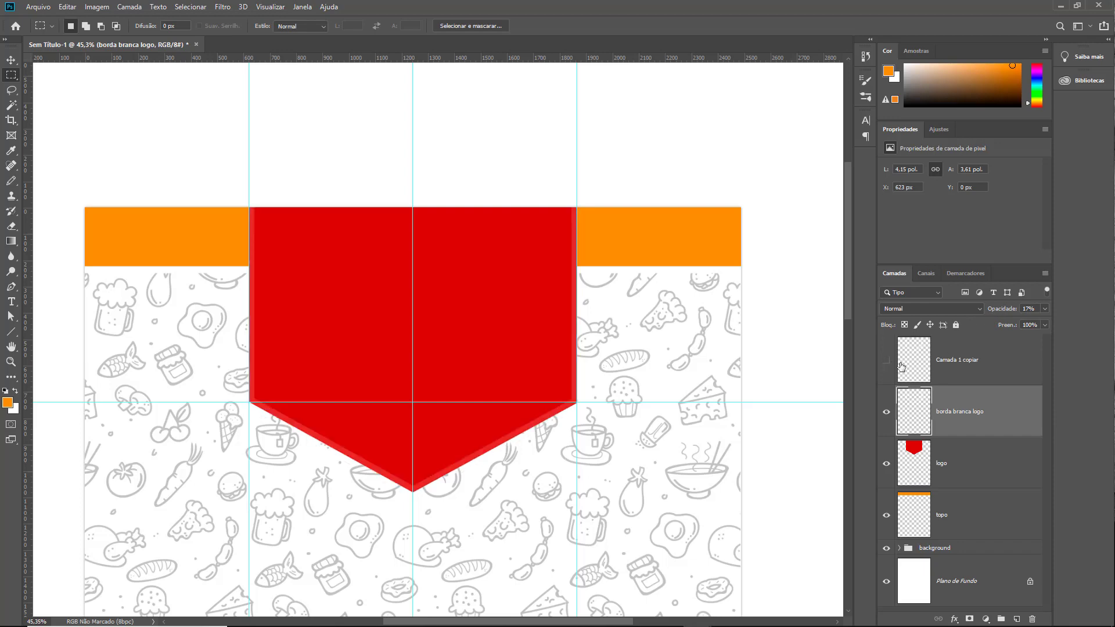
scroll(563, 353, down, 2)
key(7)
key(8)
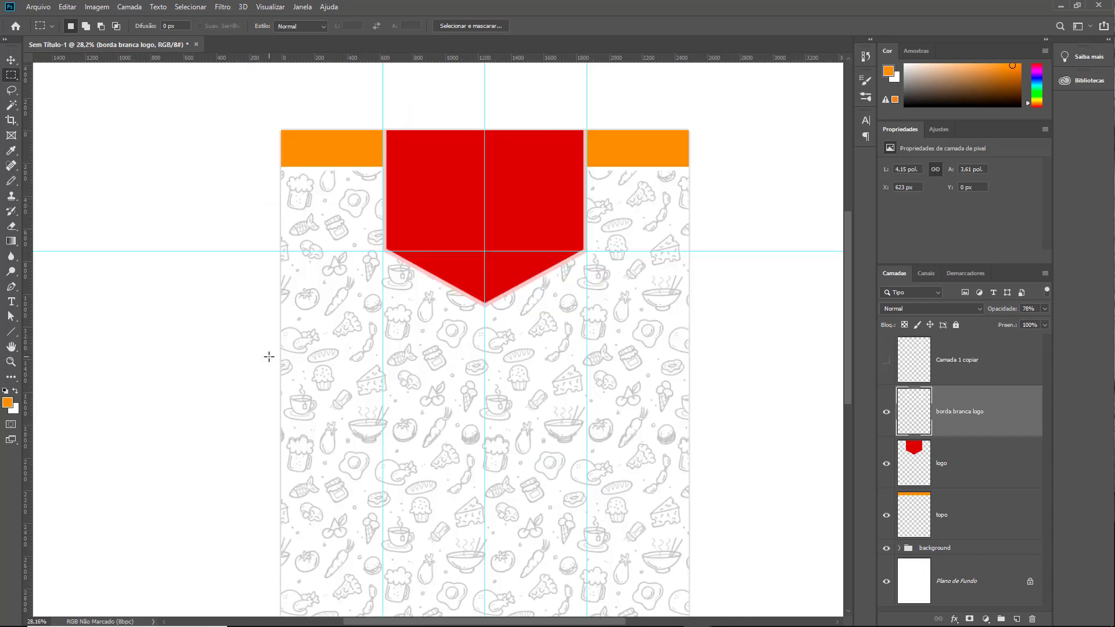
scroll(325, 342, down, 3)
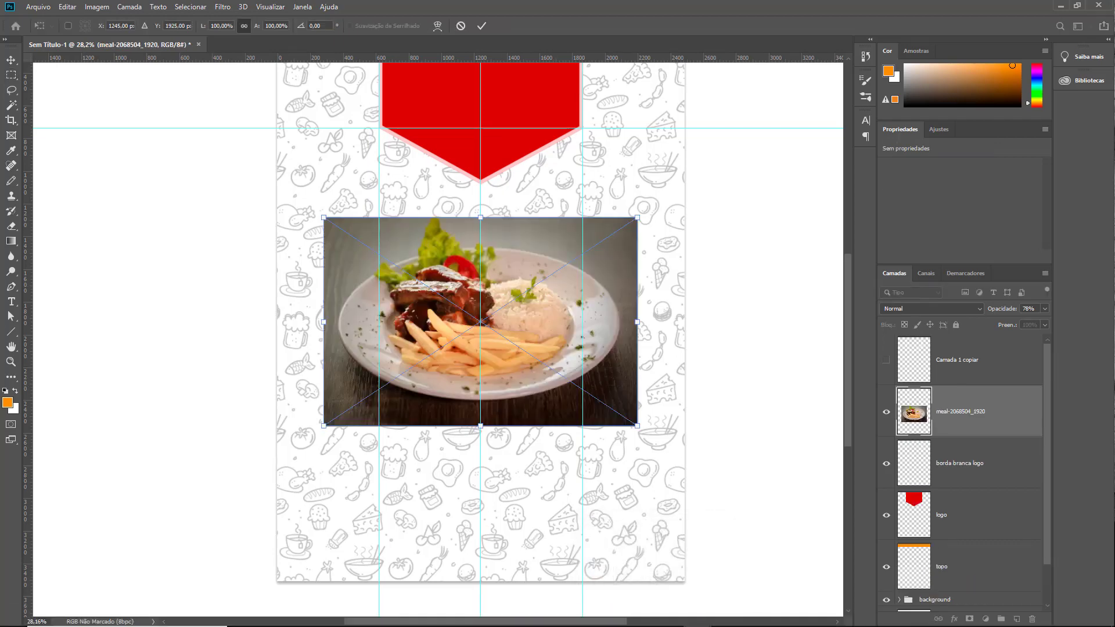
Commit the embedded meal-2068504_1920 photo mid-page and switch to the Move tool.
key(Return)
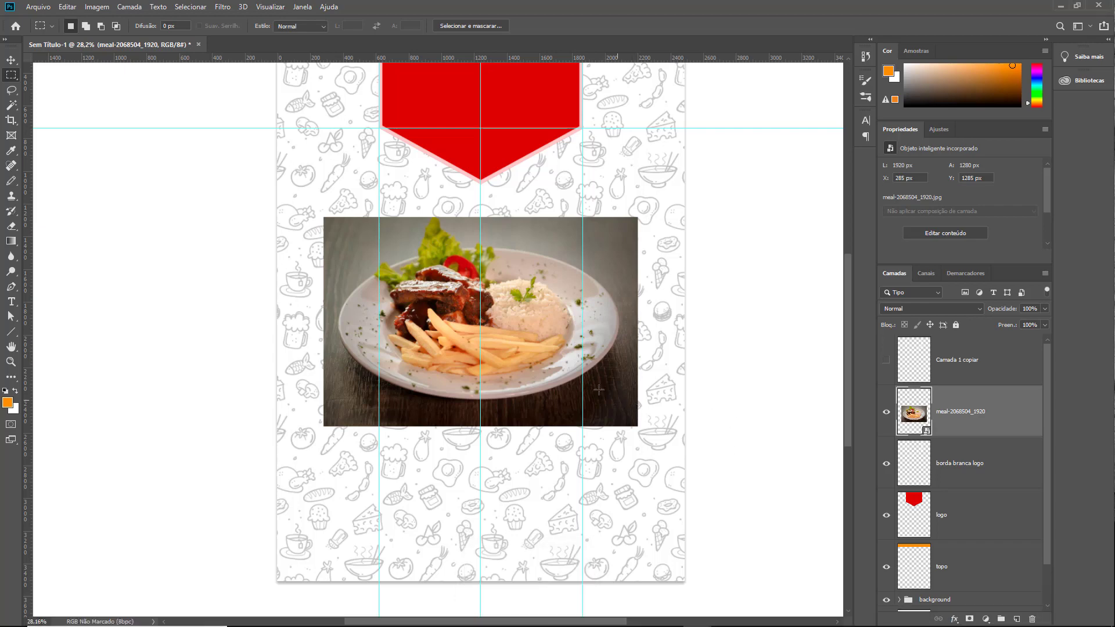
click(11, 61)
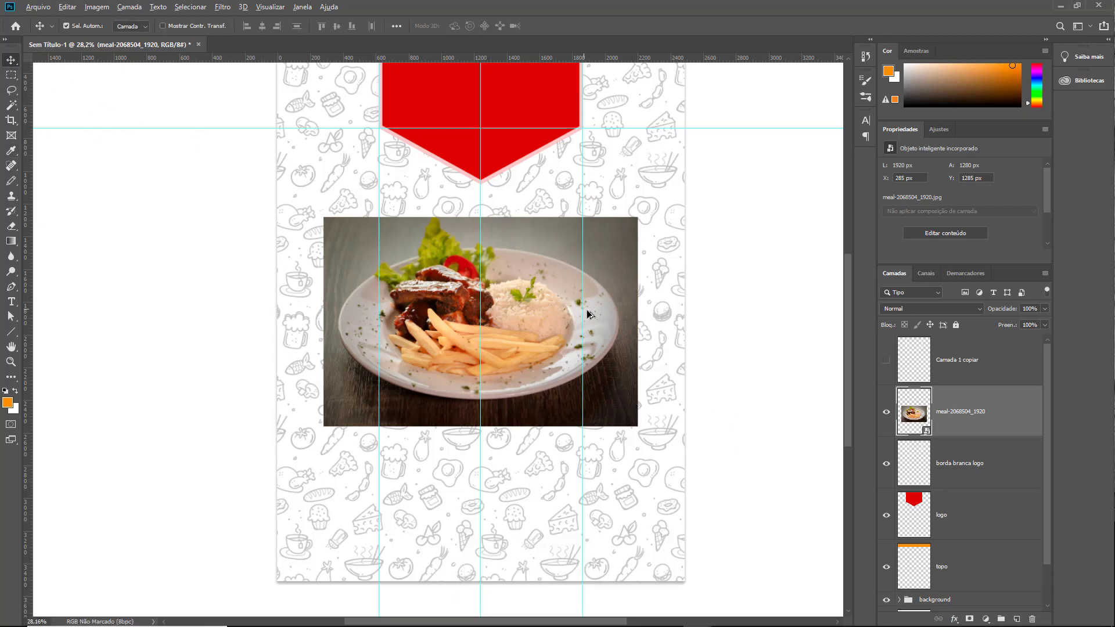
Draw an elliptical marquee around the plate's rim in the meal photo.
scroll(584, 318, up, 2)
scroll(552, 318, up, 2)
scroll(507, 318, up, 2)
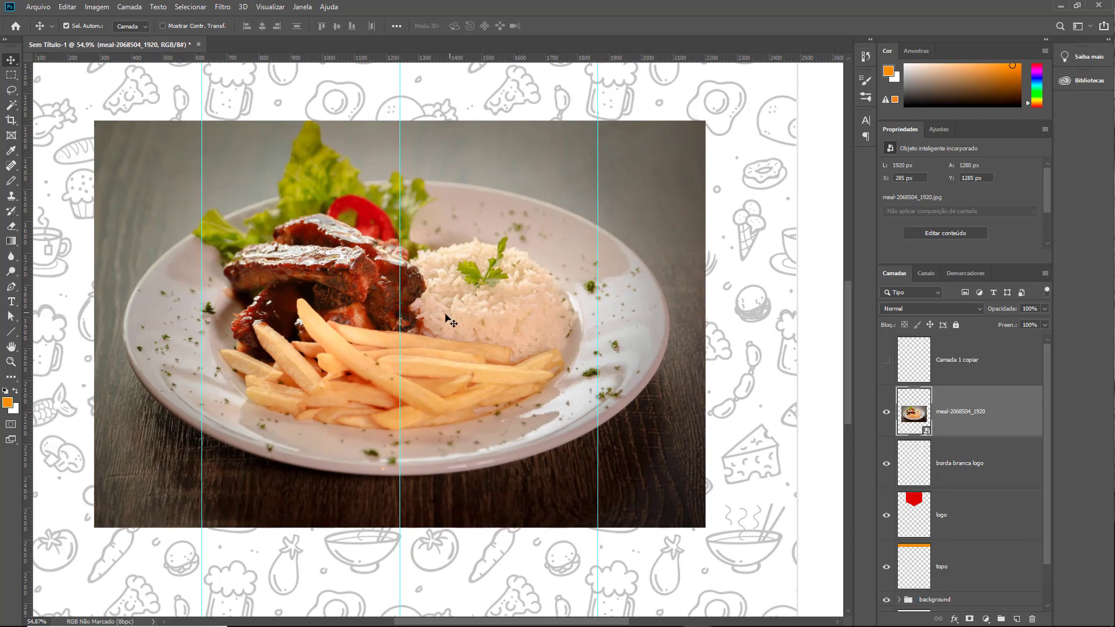
key(alt)
click(11, 75)
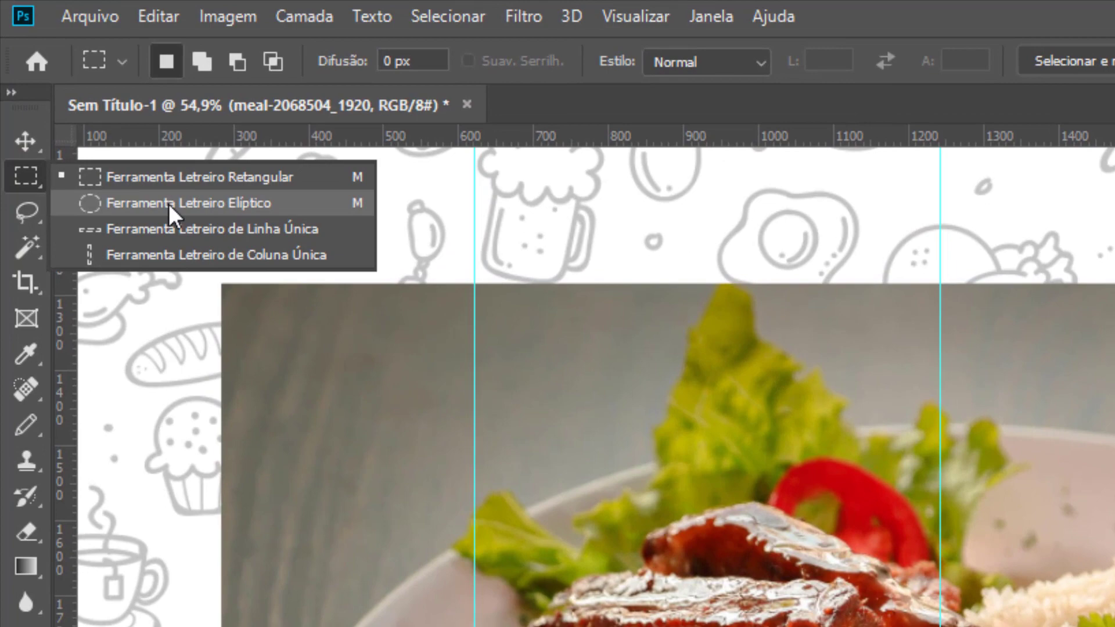
click(168, 204)
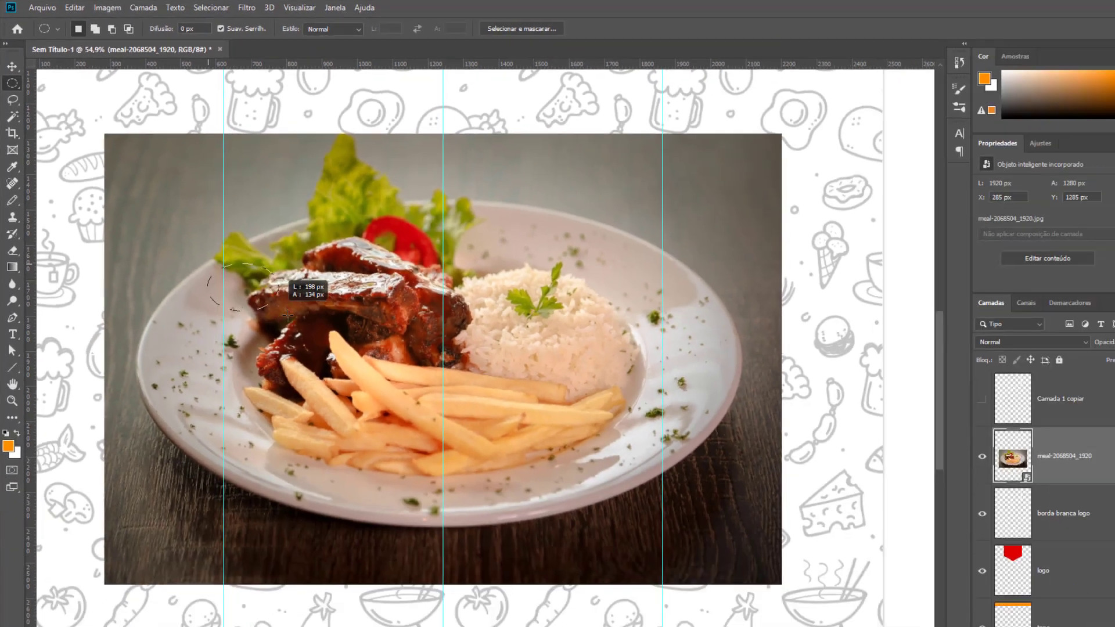
mouse_move(195, 238)
mouse_down()
mouse_move(474, 369)
mouse_move(636, 354)
mouse_move(680, 328)
mouse_move(668, 378)
mouse_move(580, 363)
mouse_move(554, 405)
mouse_move(589, 360)
mouse_move(656, 434)
mouse_move(664, 451)
mouse_move(654, 465)
mouse_move(677, 480)
mouse_move(671, 472)
mouse_up()
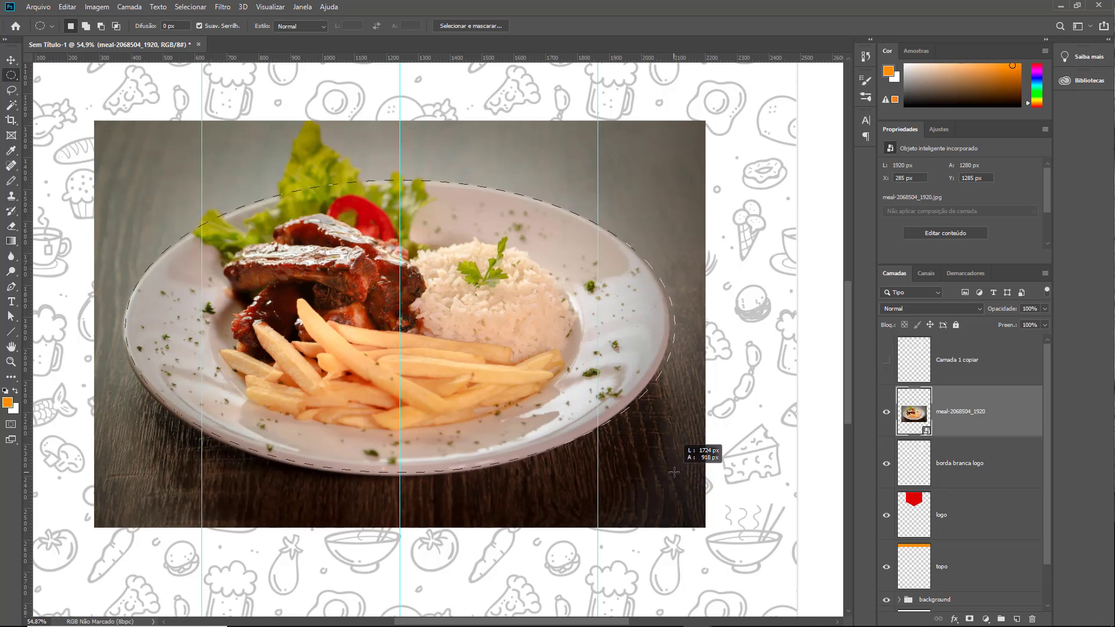
drag(672, 472, 671, 473)
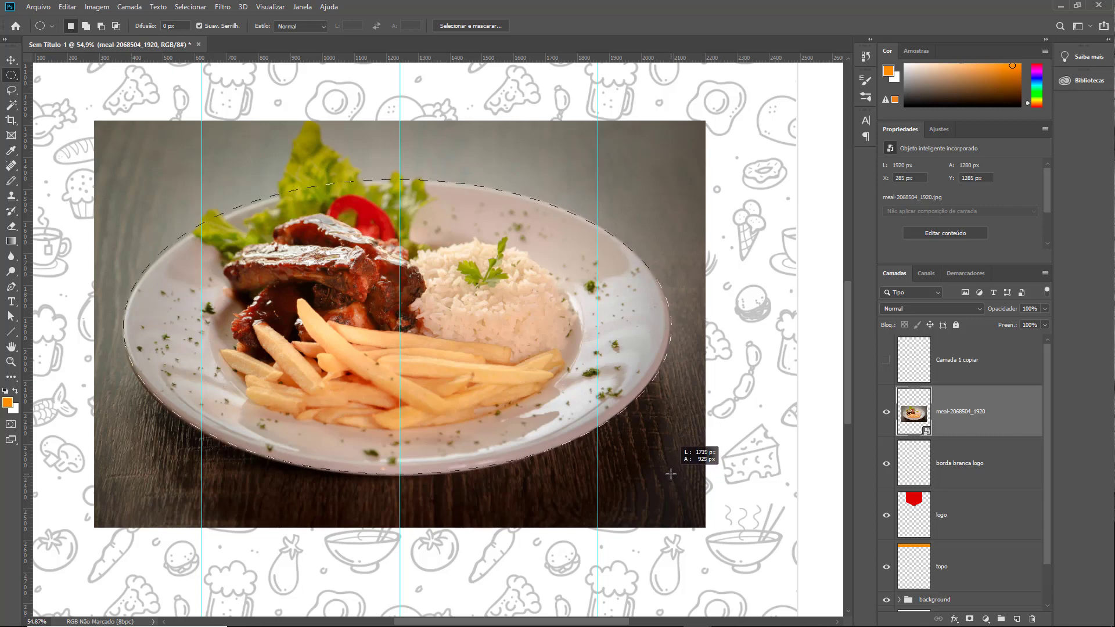
drag(671, 473, 670, 475)
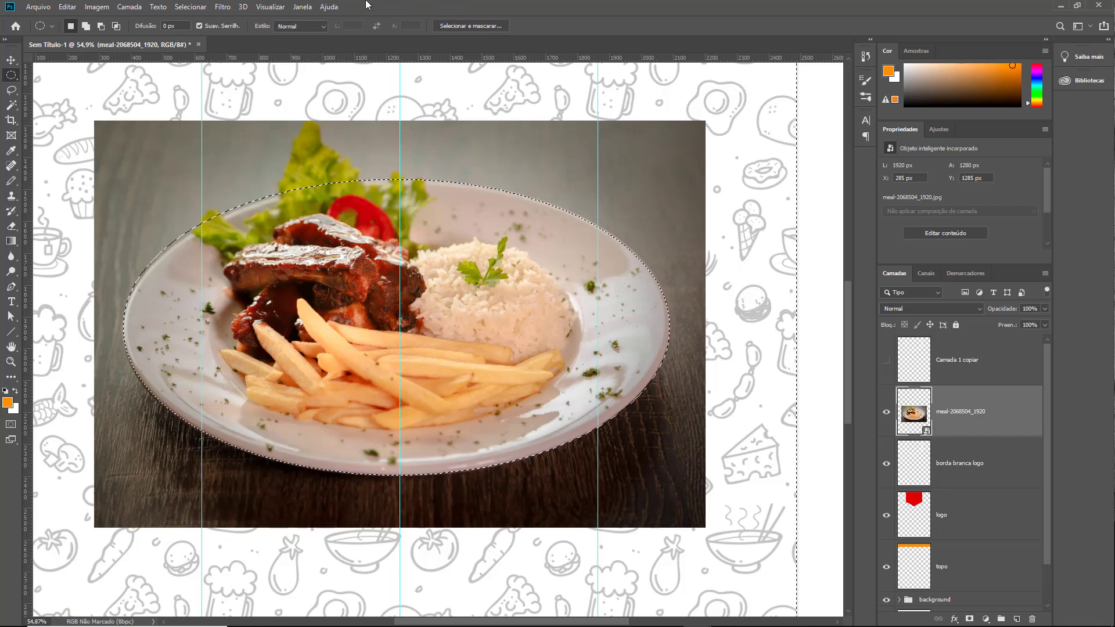
Invert the oval selection so everything outside the plate is selected.
click(192, 7)
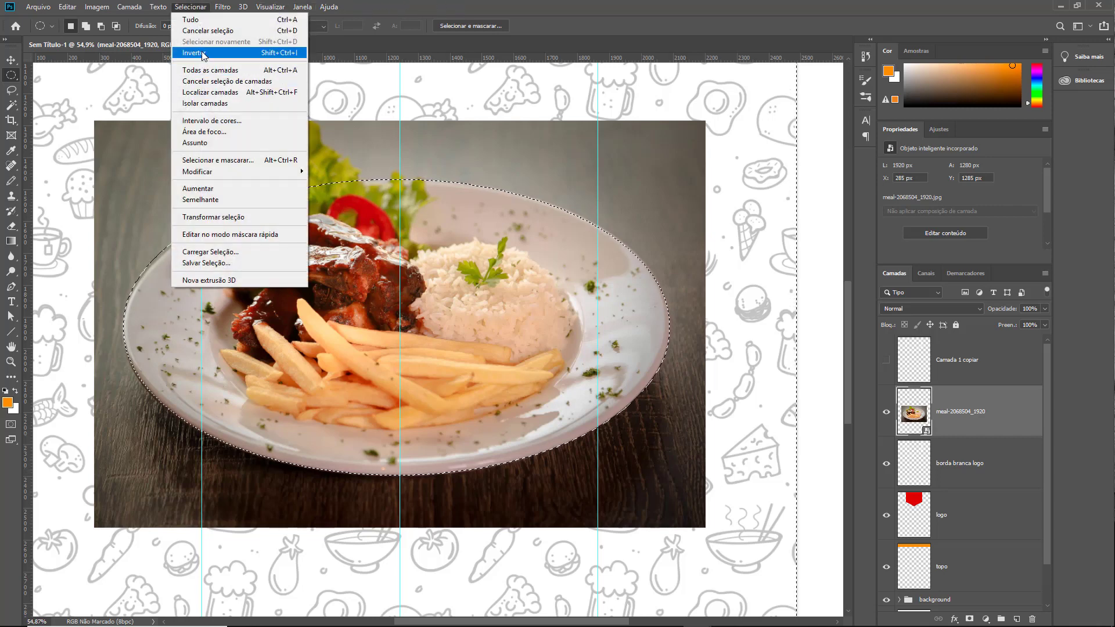
click(221, 52)
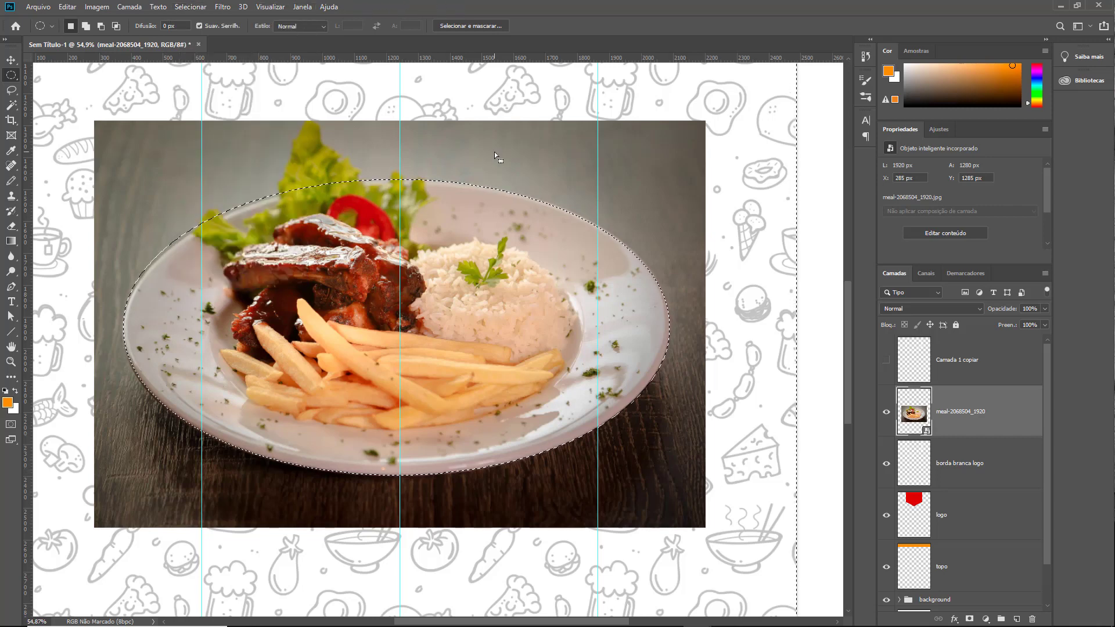
key(Delete)
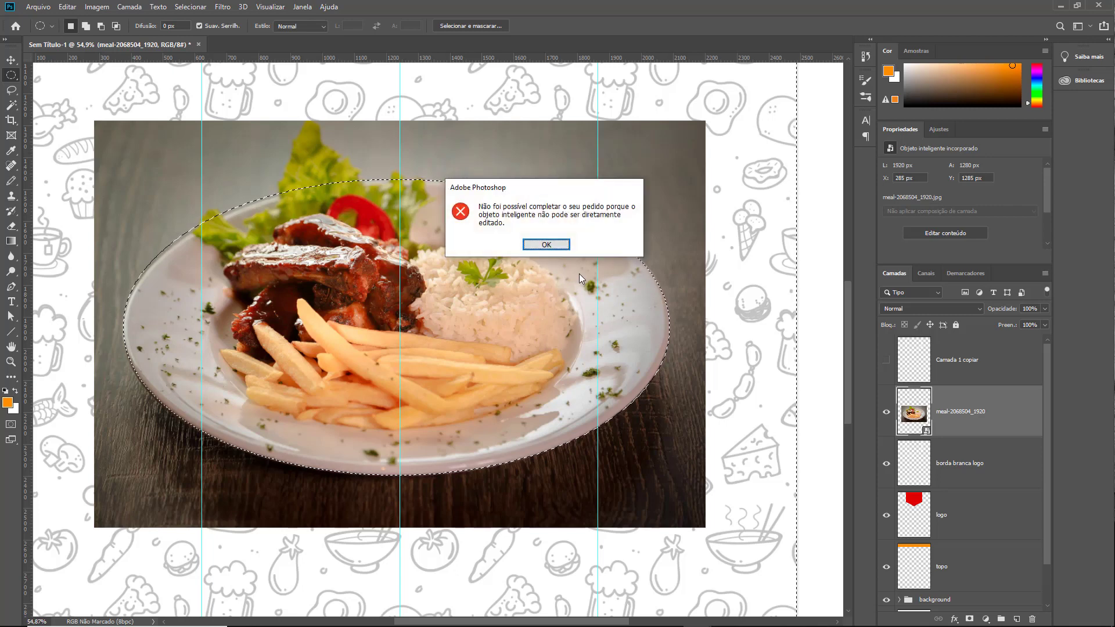
click(548, 246)
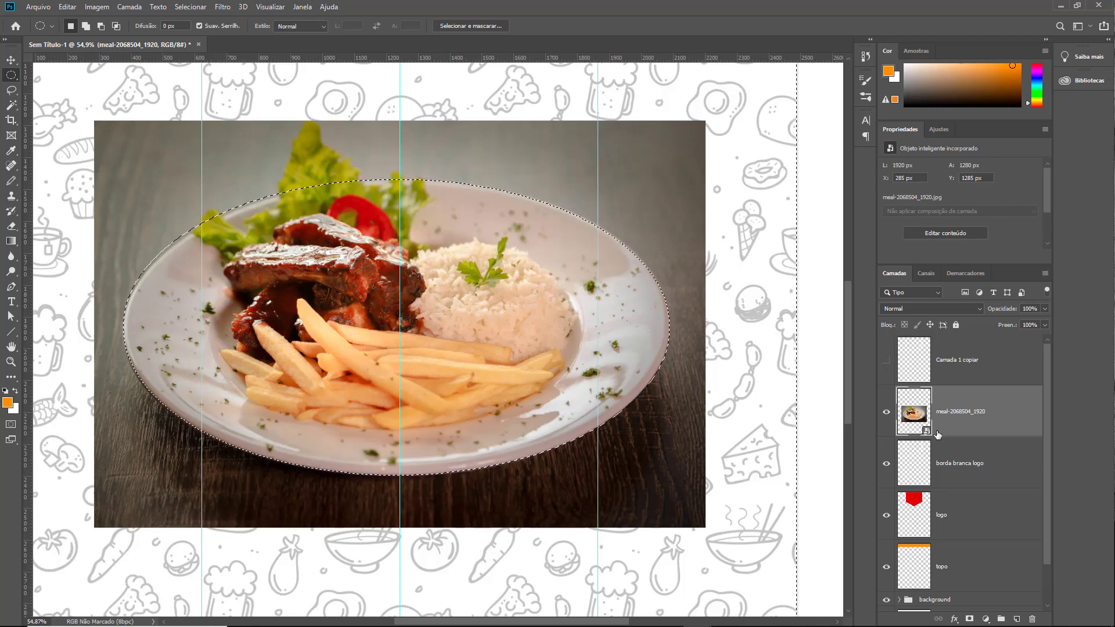
Rasterize the meal photo layer, delete everything outside the plate, and deselect.
right_click(994, 412)
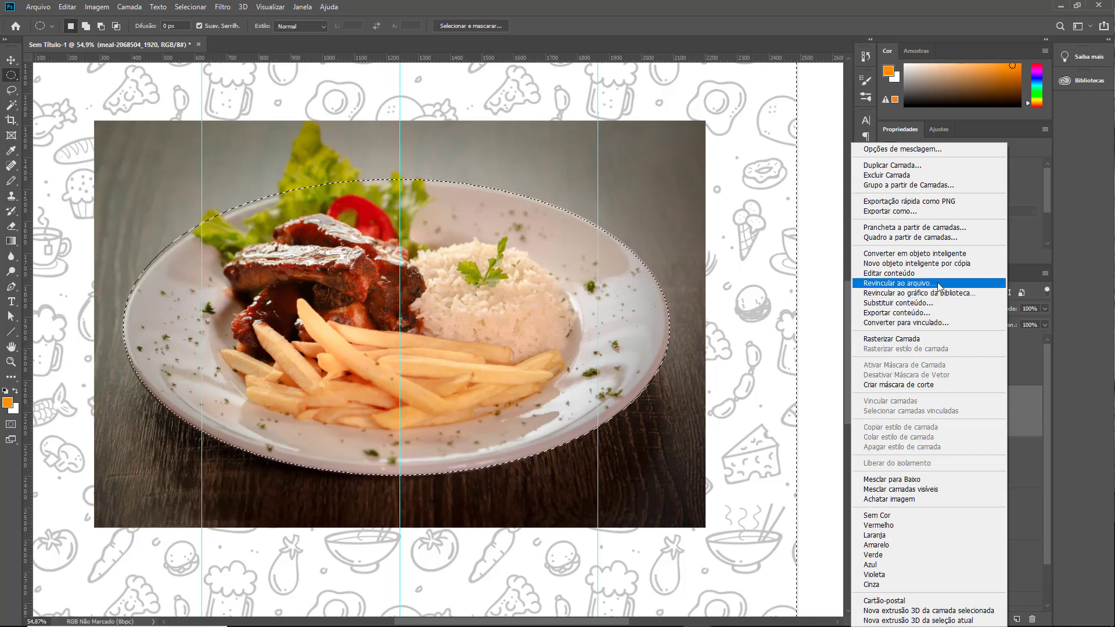
click(922, 339)
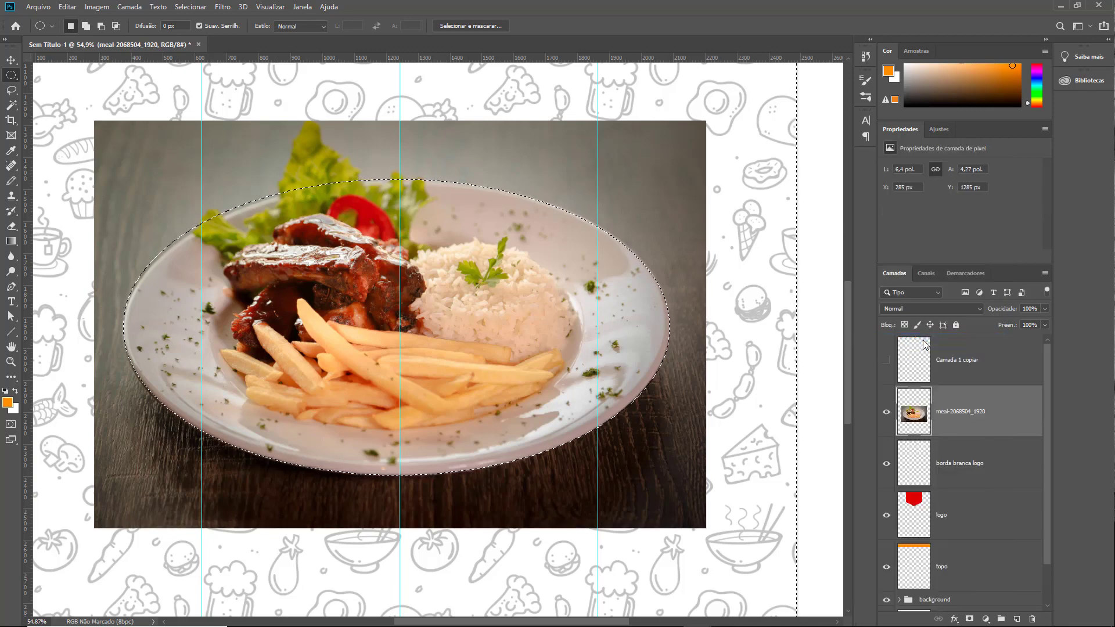
key(Delete)
key(ctrl+d)
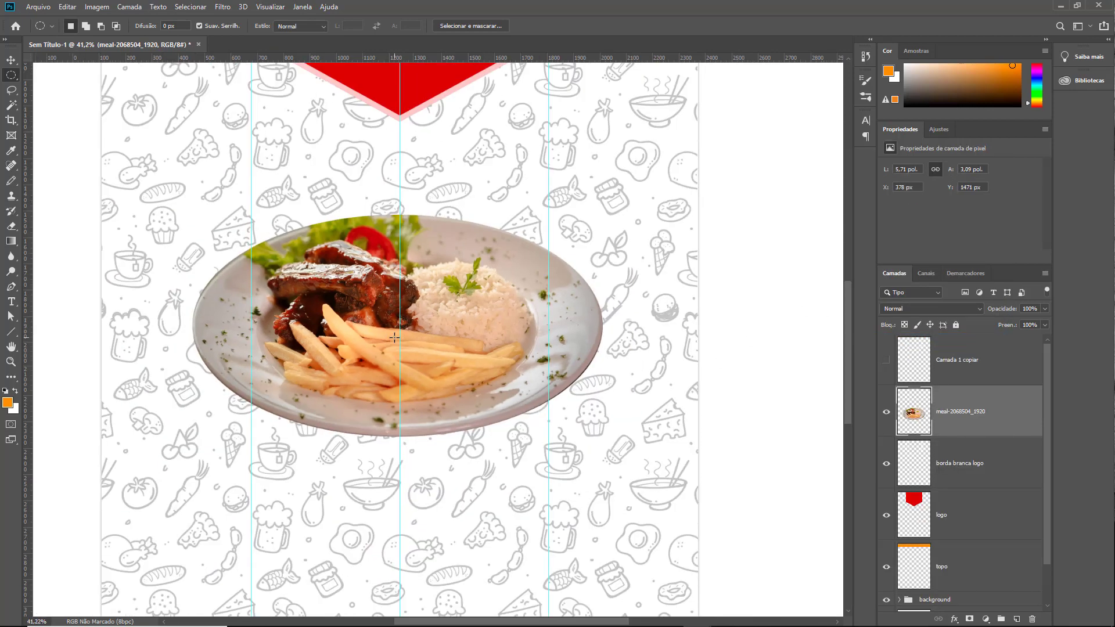
scroll(341, 337, down, 3)
scroll(342, 337, down, 1)
drag(342, 337, 434, 367)
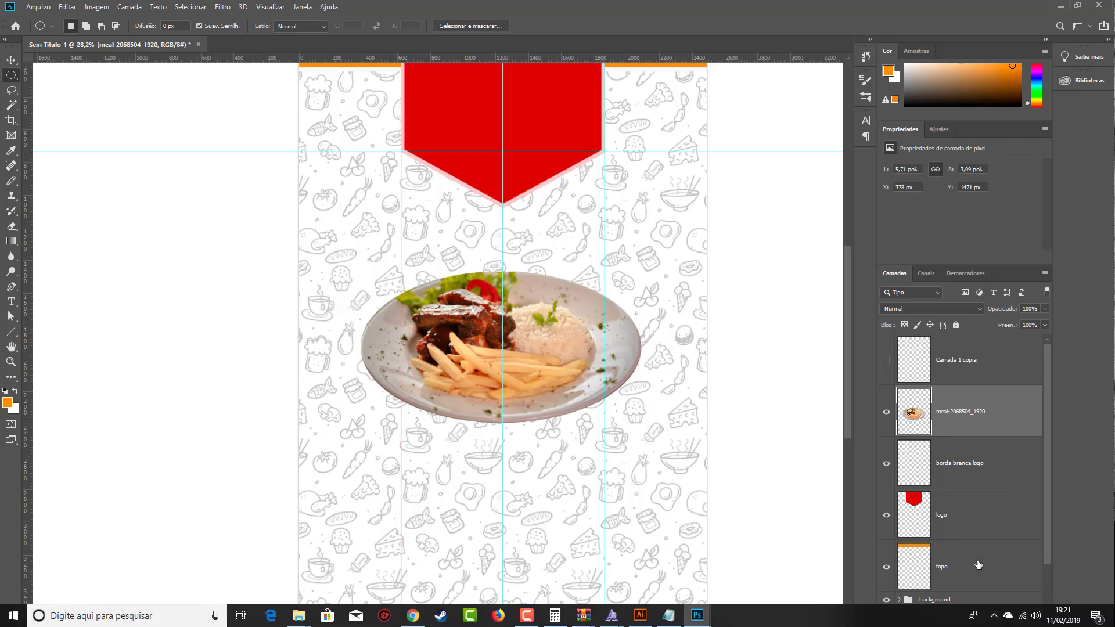
Add a Curves adjustment layer clipped to the meal photo.
click(985, 619)
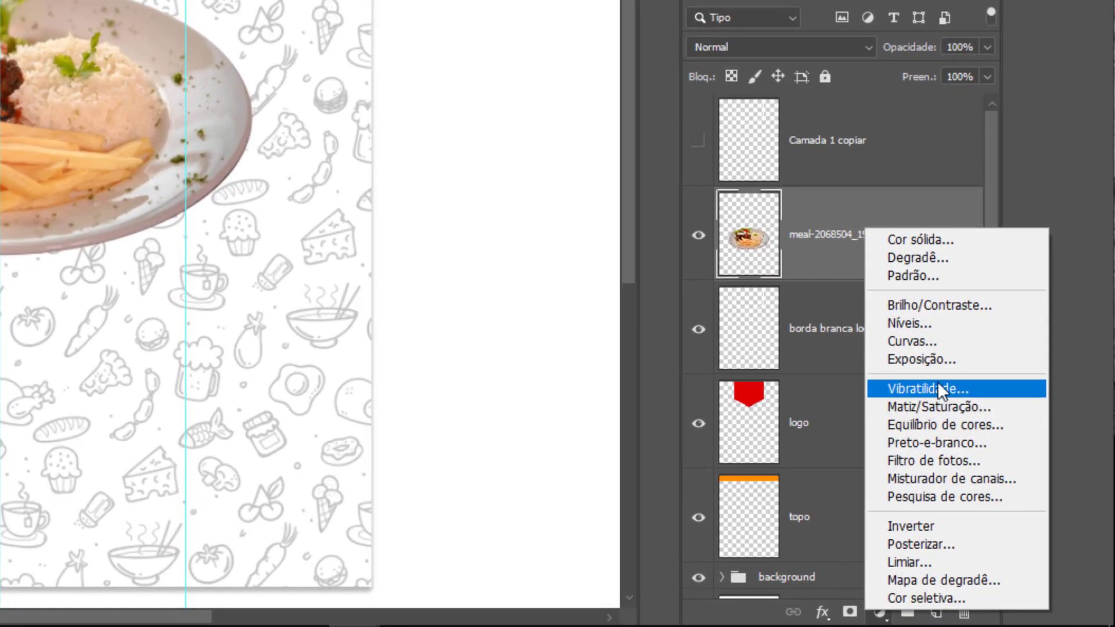
click(949, 339)
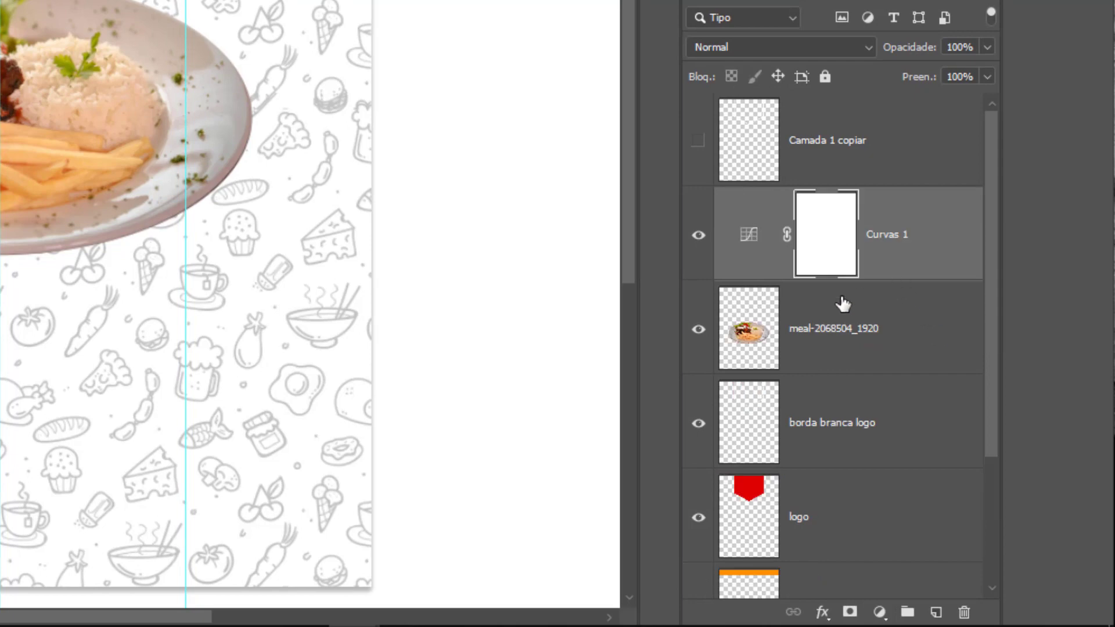
right_click(912, 256)
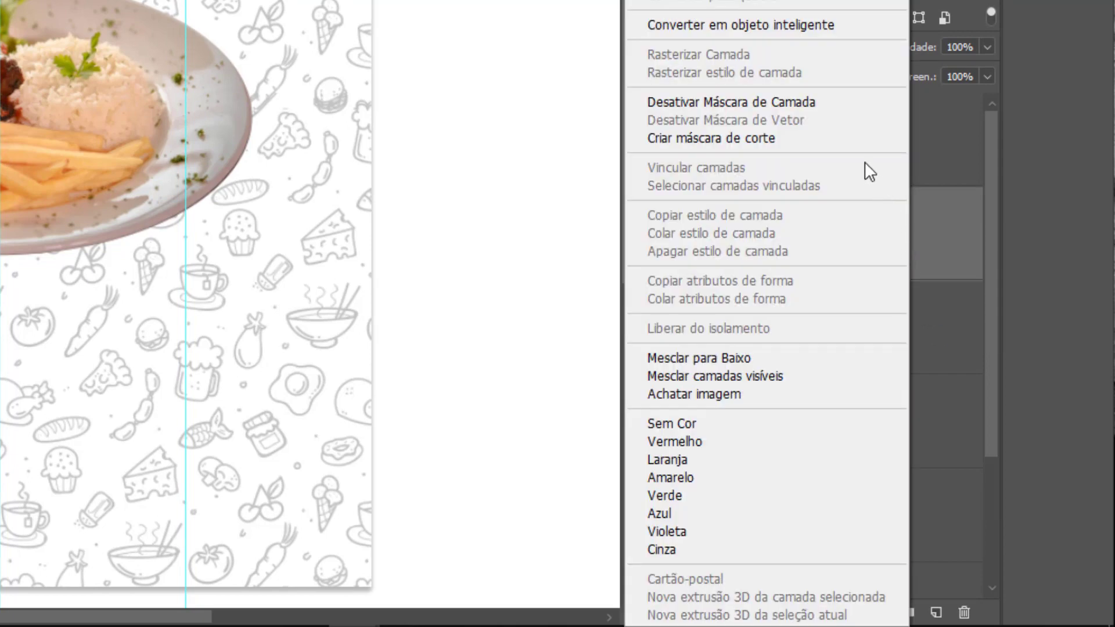
click(778, 138)
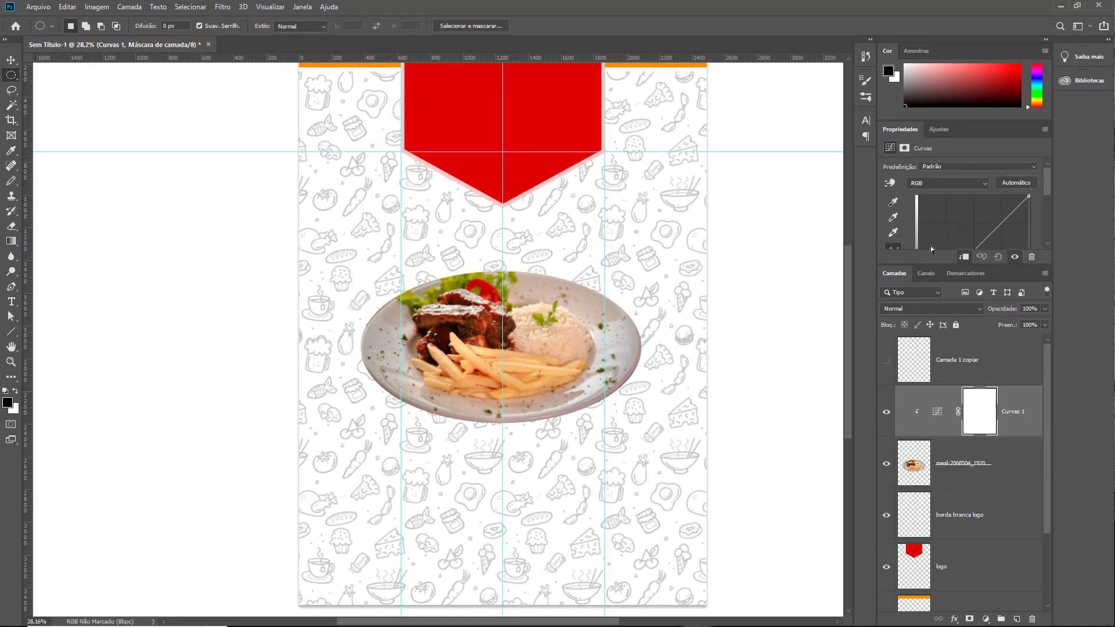
Raise the curve into an S shape to brighten the plate photo.
drag(929, 265, 936, 340)
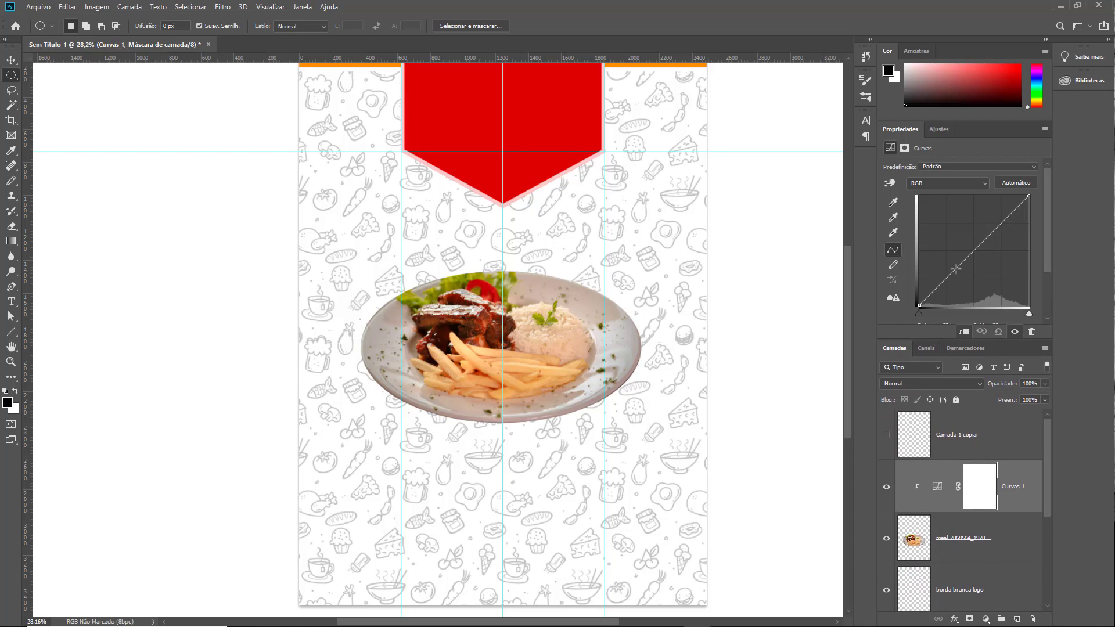
click(962, 263)
mouse_move(961, 263)
mouse_down()
mouse_move(953, 256)
mouse_move(980, 225)
mouse_up()
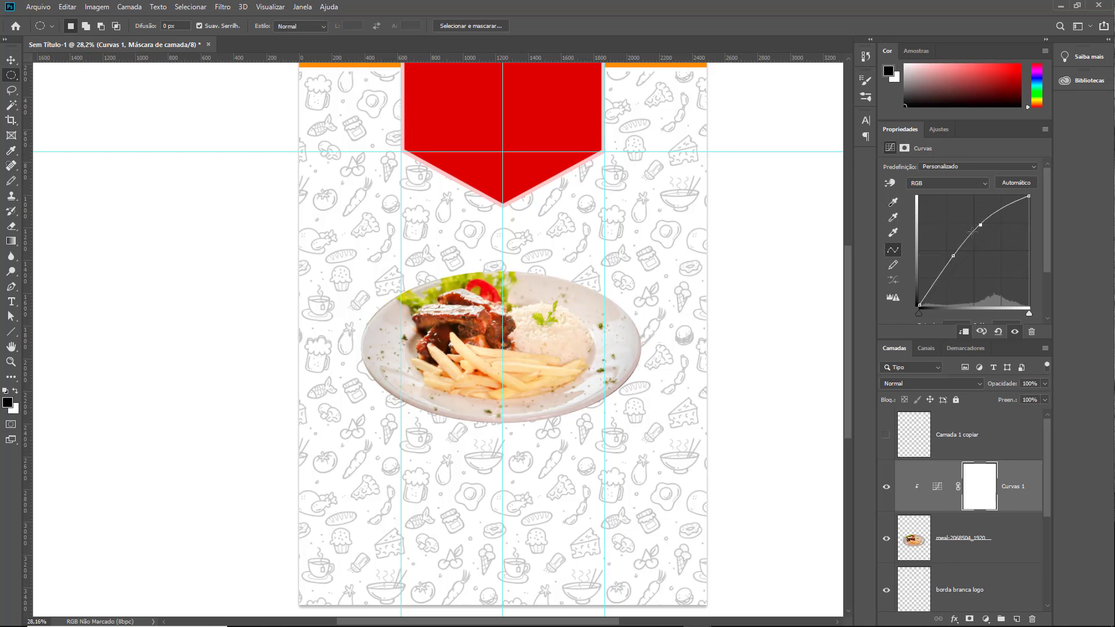
drag(953, 258, 958, 257)
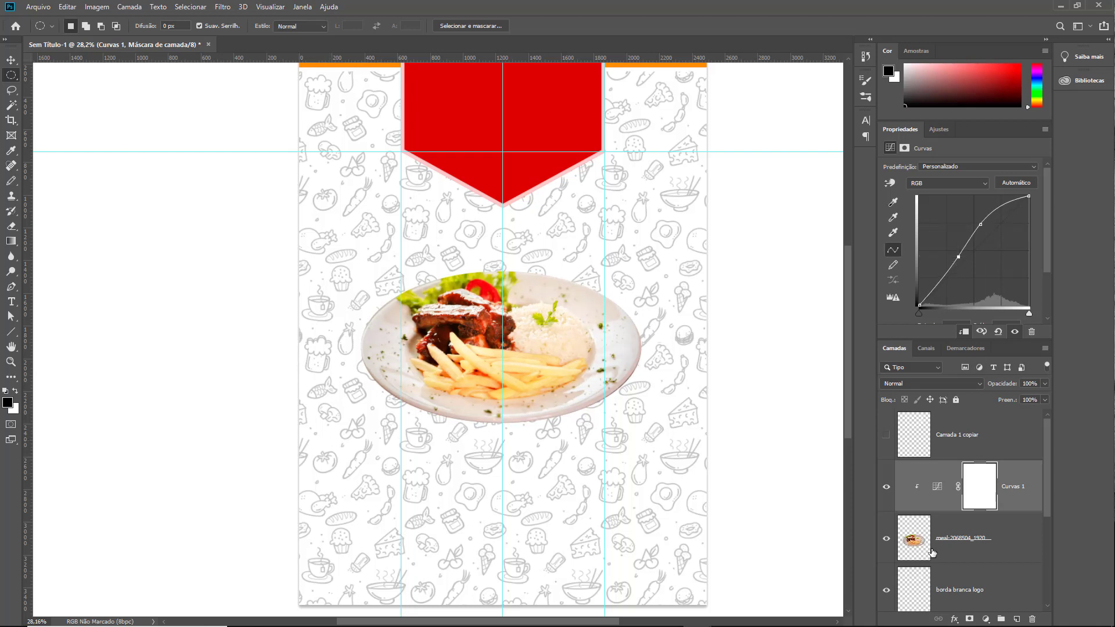
scroll(931, 552, down, 1)
Give the plate a Multiply drop shadow: 58% opacity, 90° angle, 63 px distance, 76 px size.
right_click(1008, 491)
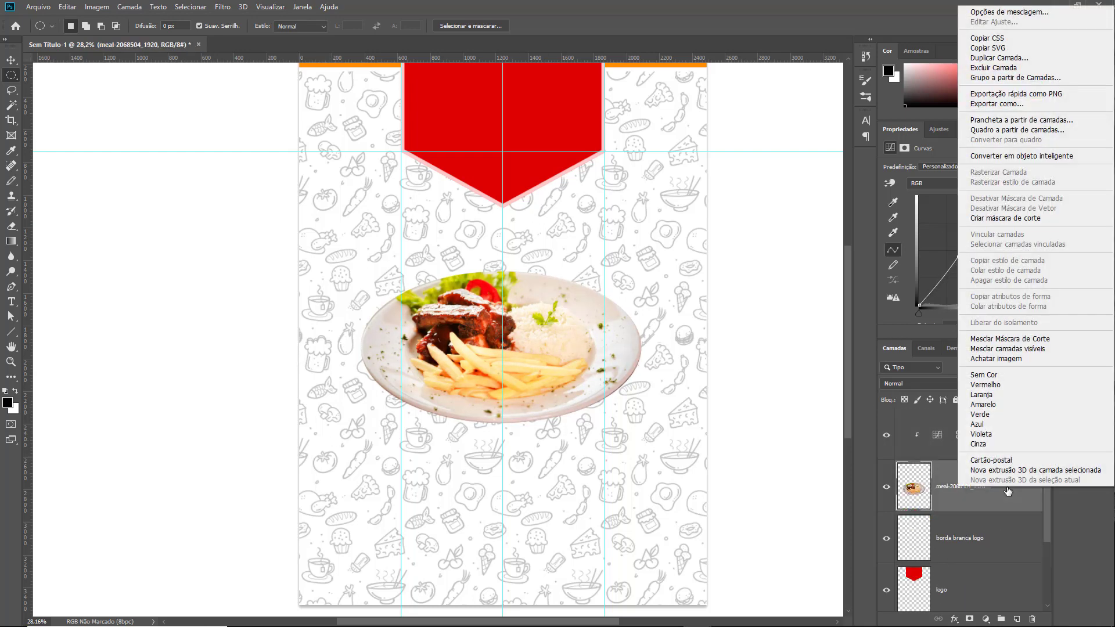
click(1006, 12)
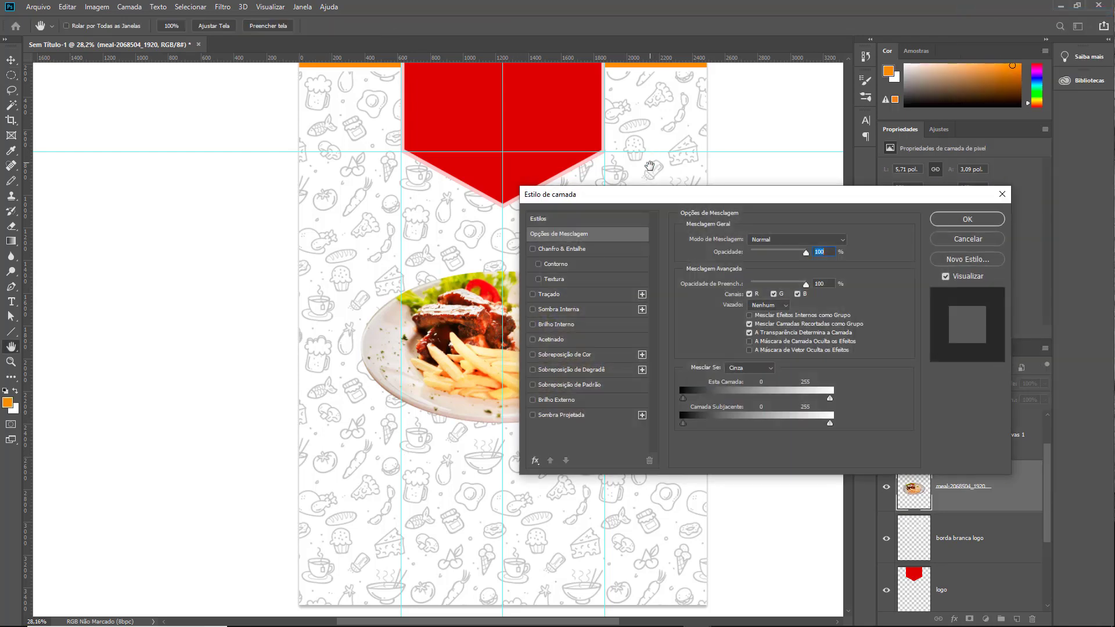
drag(656, 200, 788, 110)
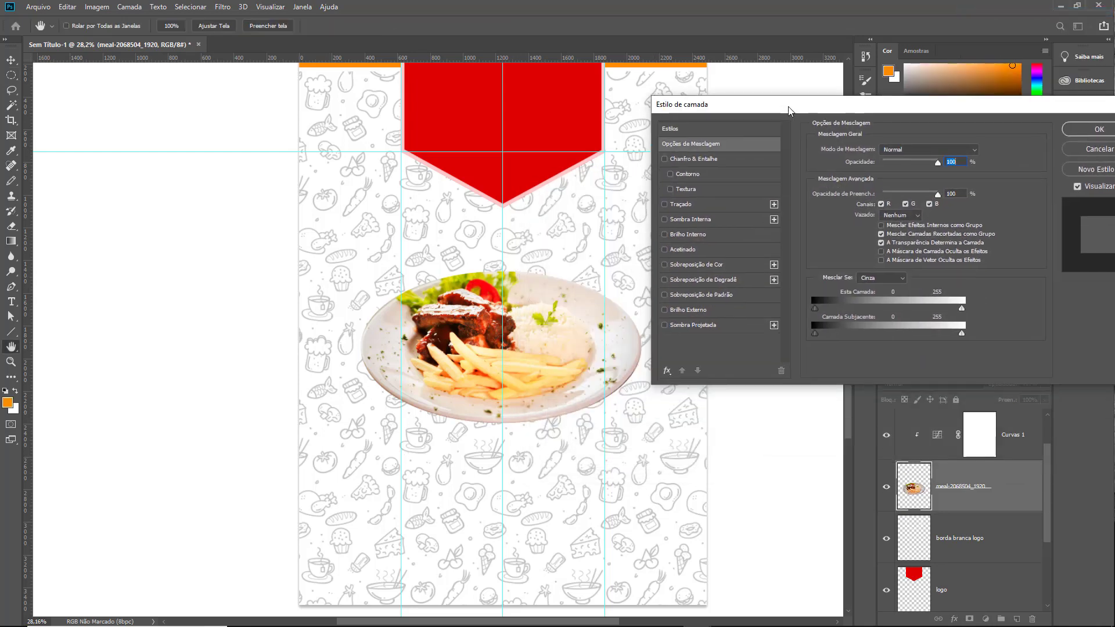
click(712, 327)
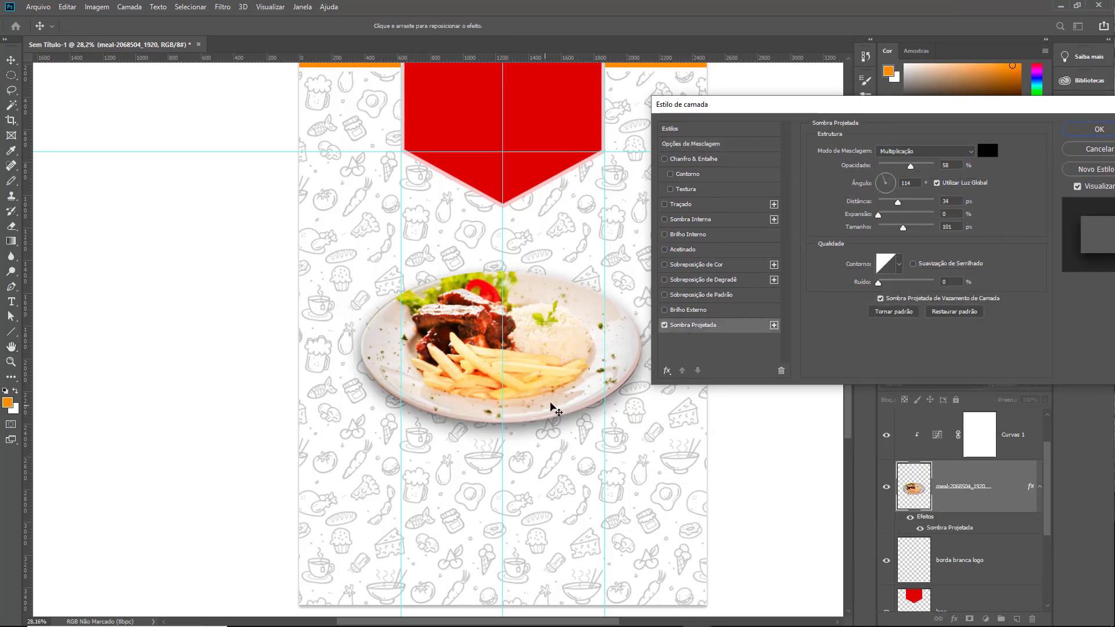
drag(552, 406, 549, 409)
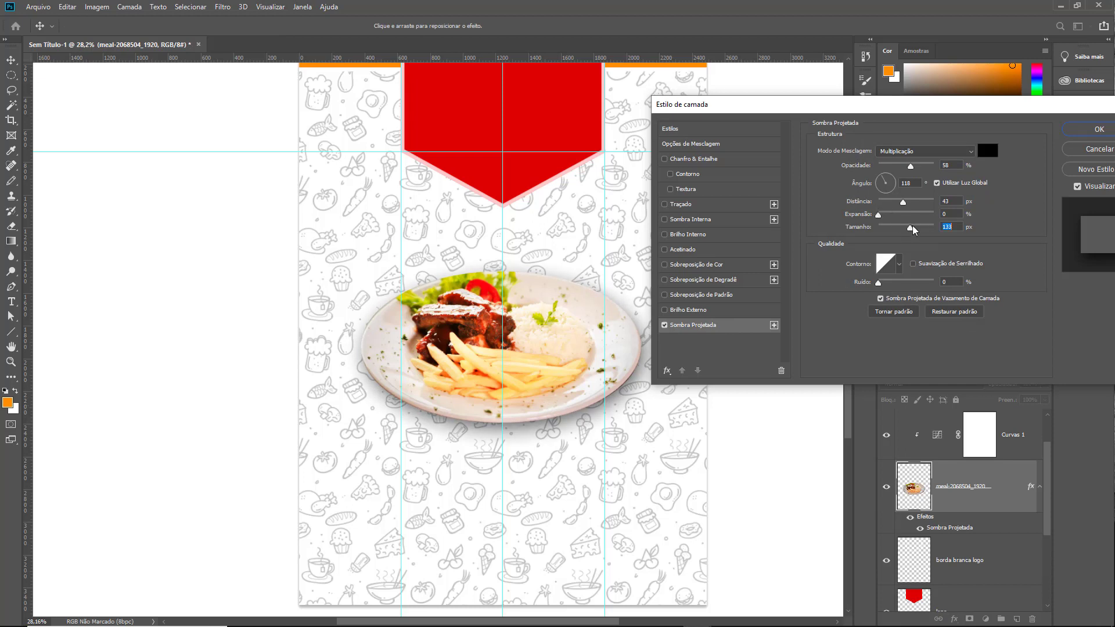
drag(906, 226, 900, 226)
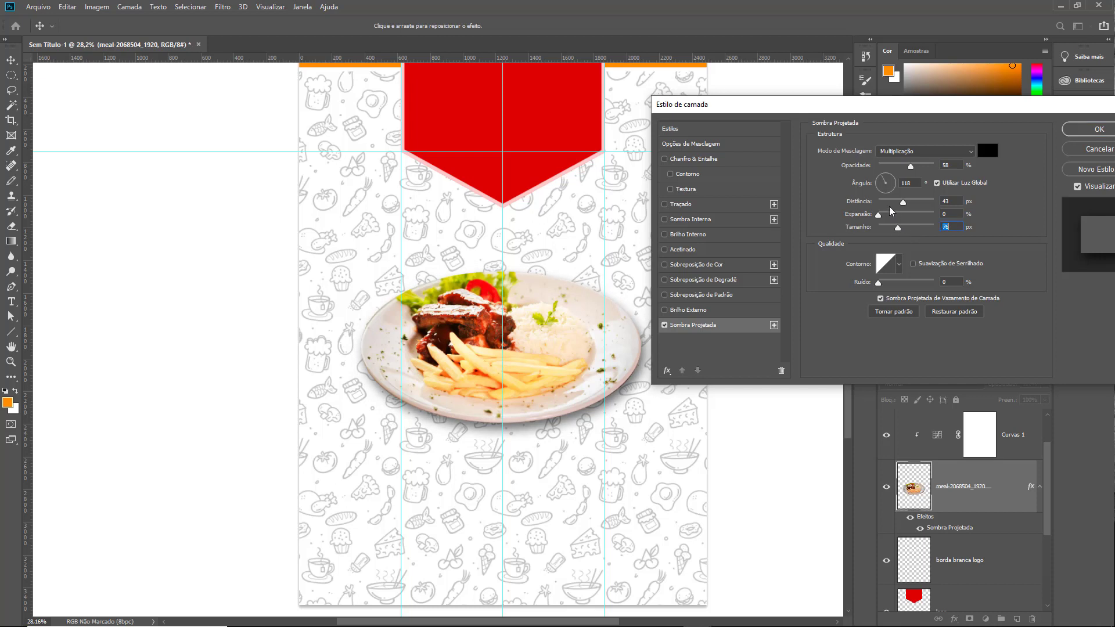
drag(903, 204, 913, 206)
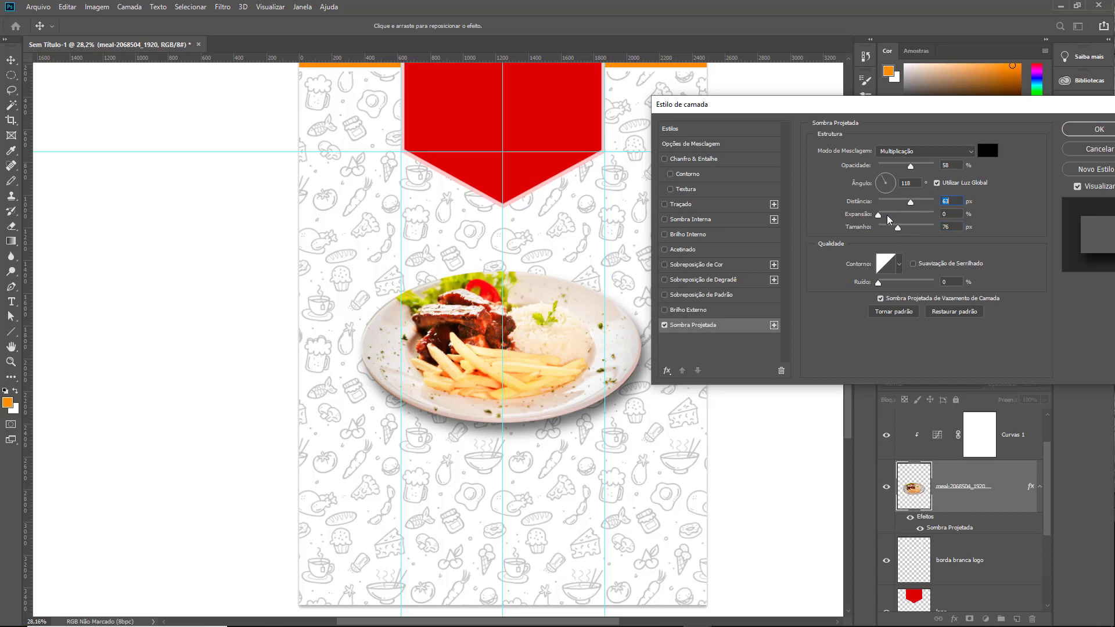
click(887, 179)
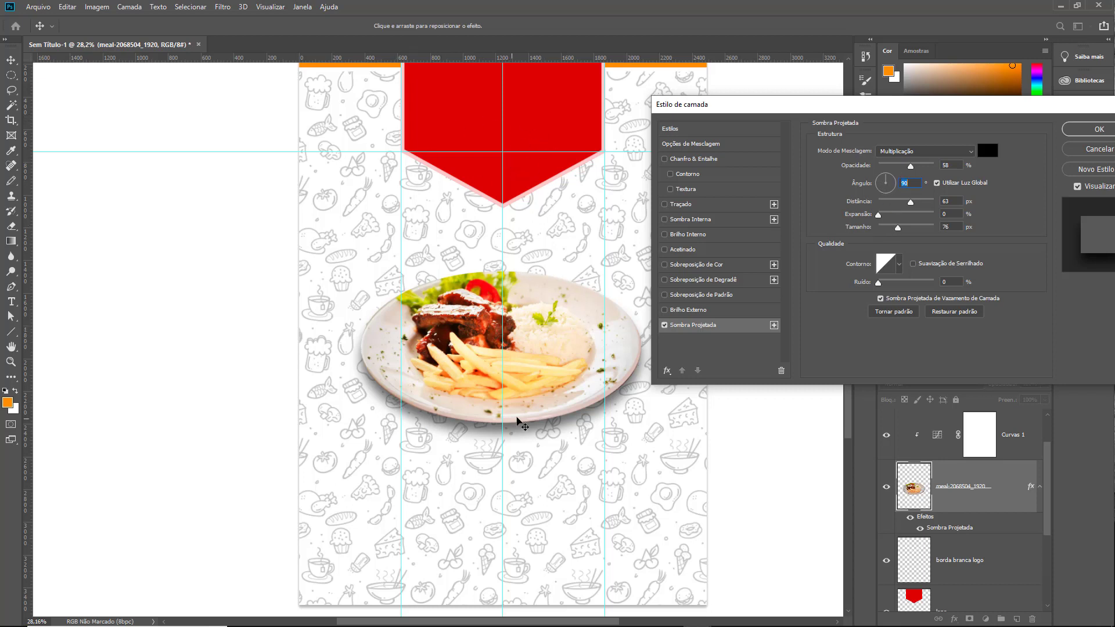
click(1085, 131)
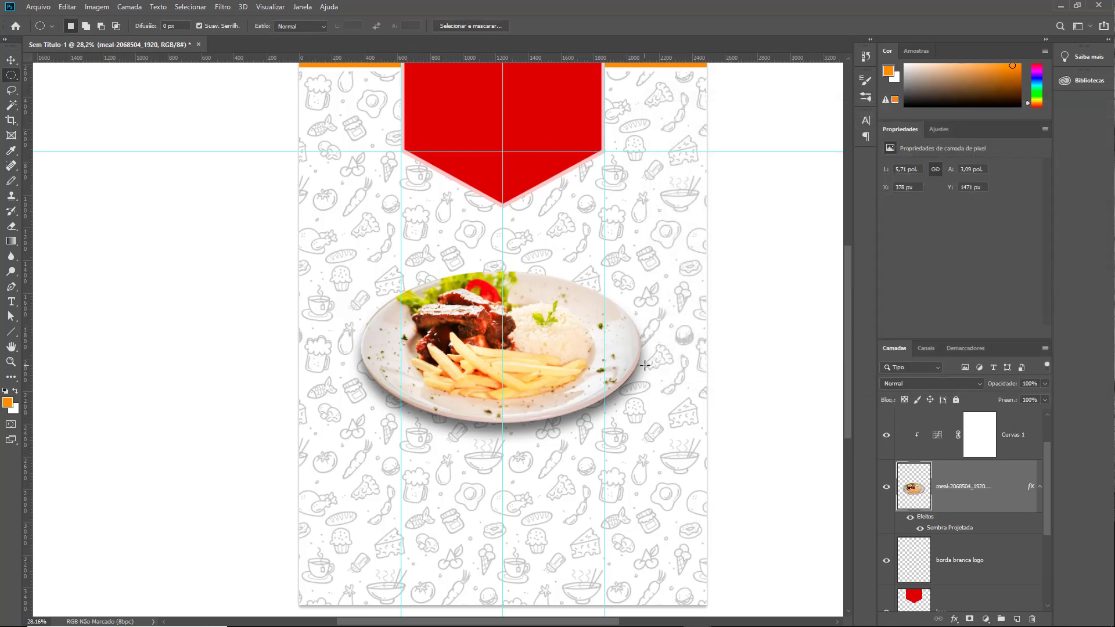
Move the shadowed plate photo up until it sits centred beneath the red shield.
alt+scroll(604, 367, down, 2)
alt+scroll(586, 368, down, 1)
alt+scroll(273, 395, up, 2)
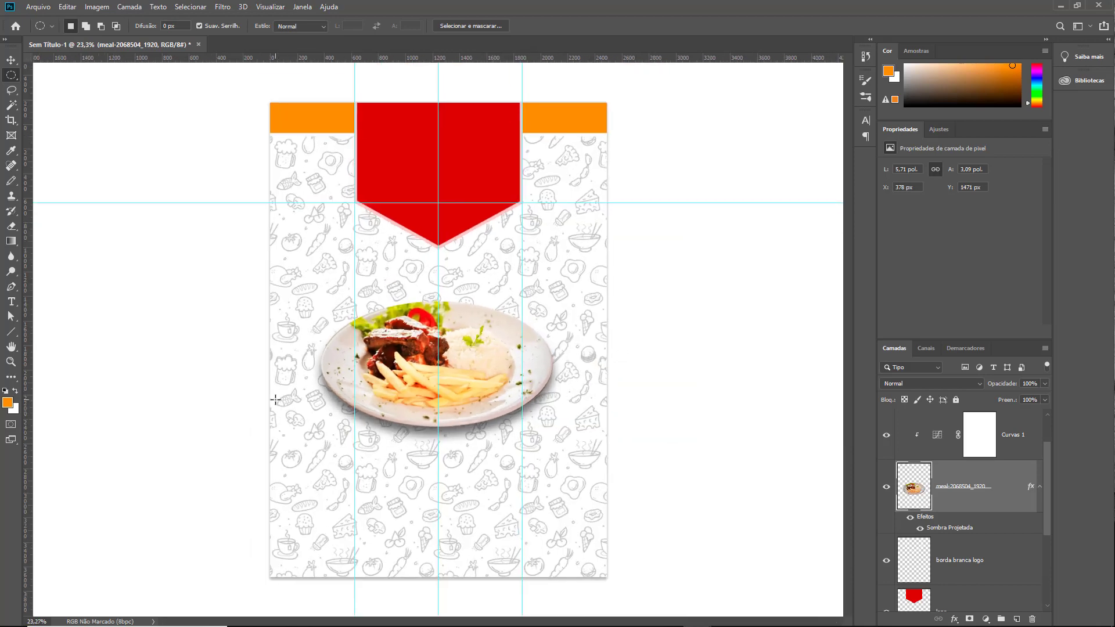
alt+scroll(276, 399, up, 2)
click(11, 60)
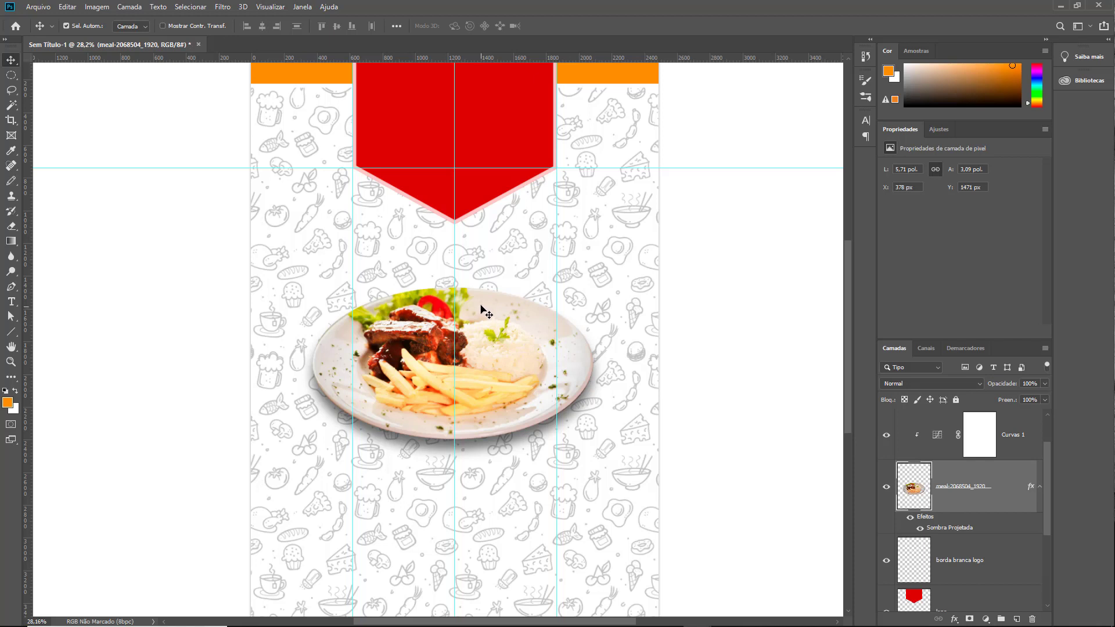
drag(480, 304, 487, 262)
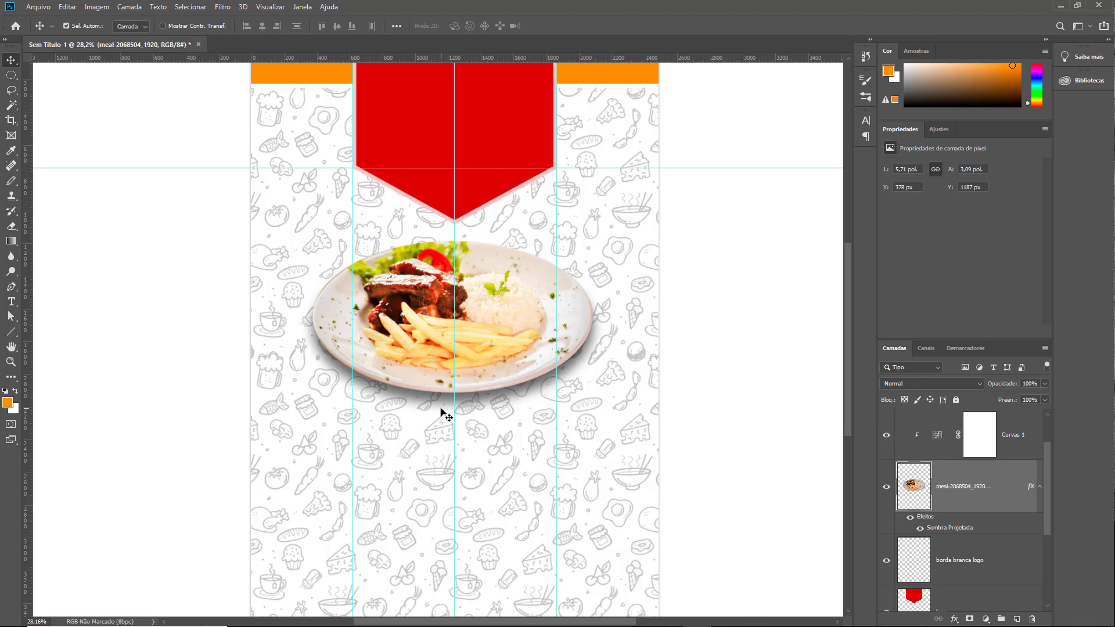
scroll(444, 413, down, 1)
scroll(373, 421, up, 1)
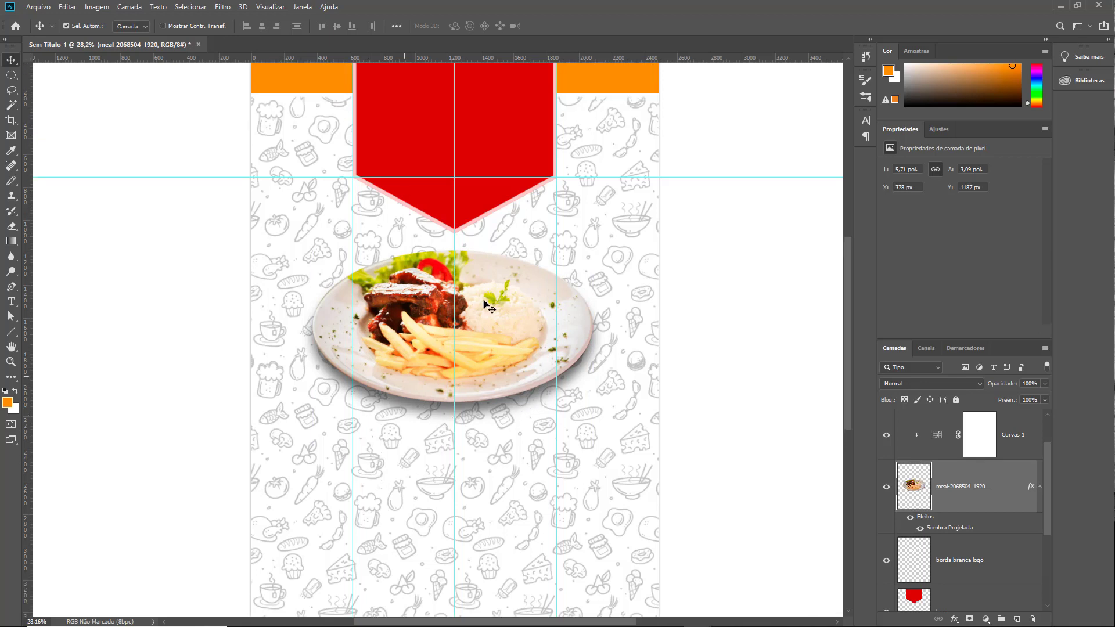
drag(488, 270, 489, 260)
scroll(975, 566, down, 3)
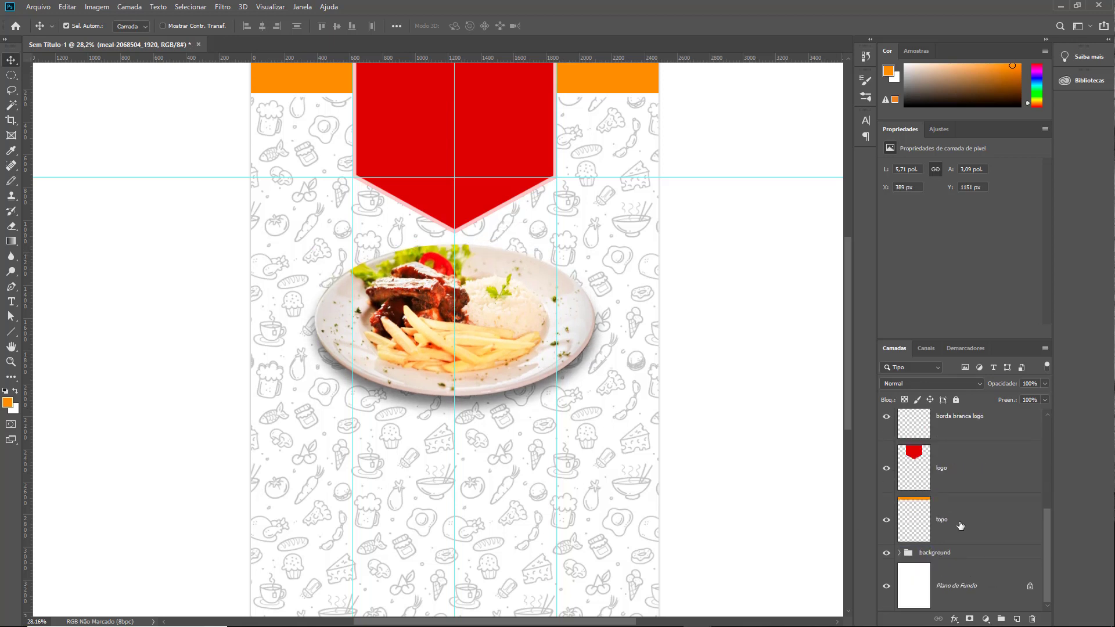
Add a new layer above topo and set up a soft round white brush at 297 px.
click(960, 525)
click(1016, 619)
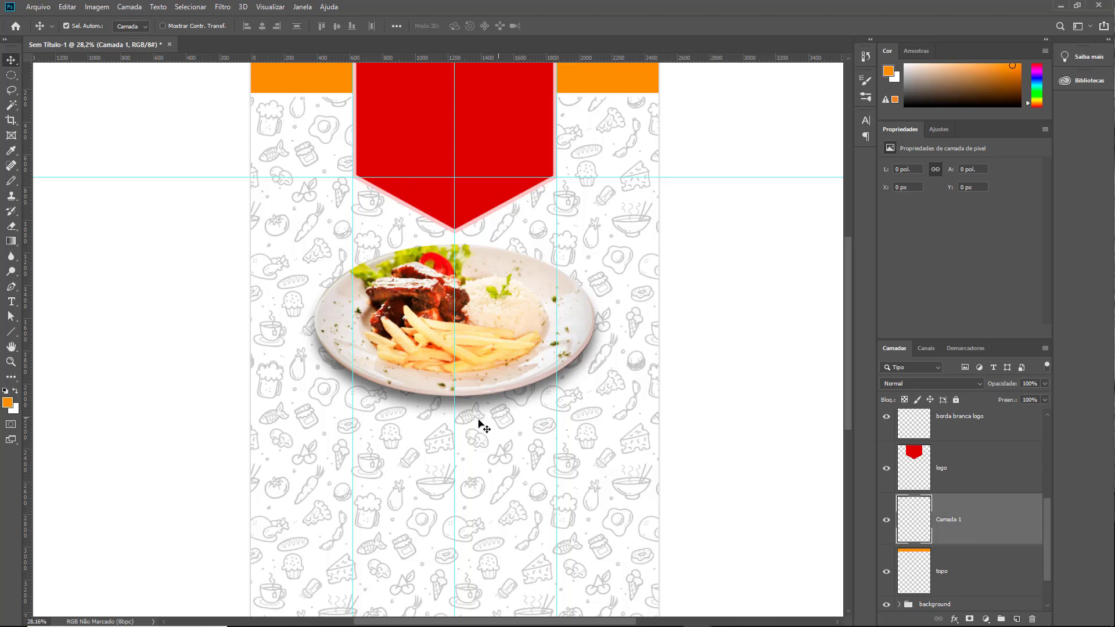
key(p)
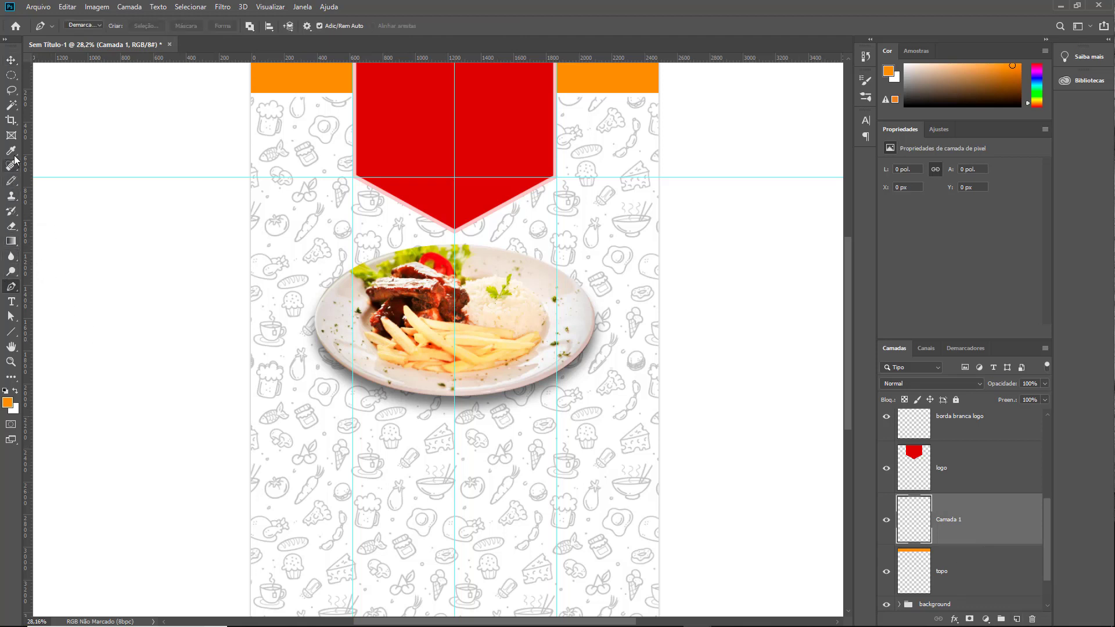
click(13, 181)
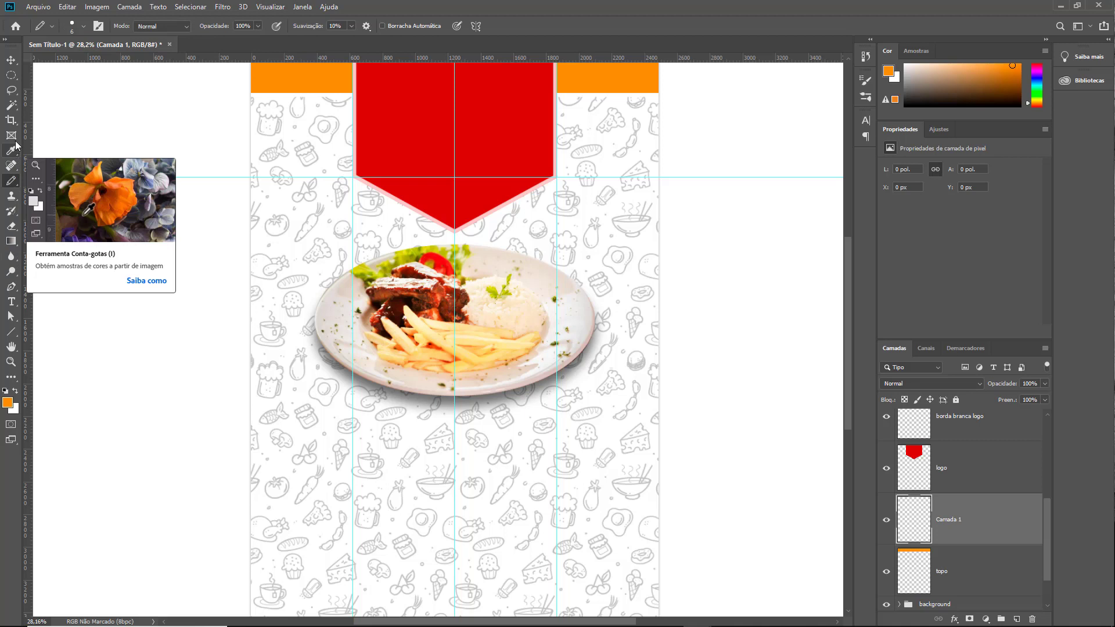
right_click(12, 181)
click(70, 179)
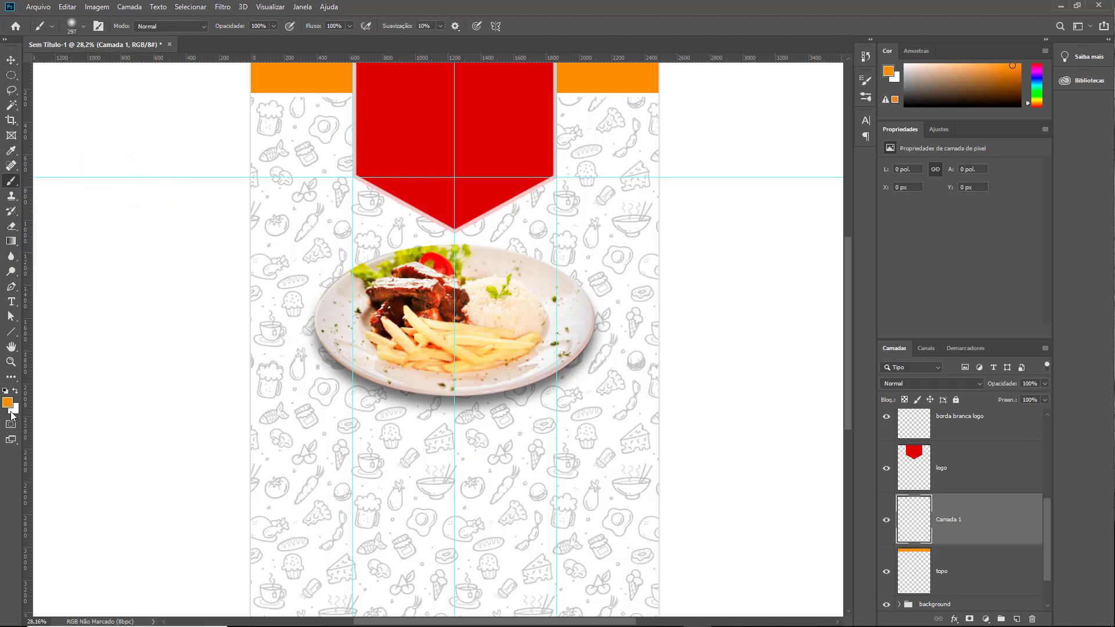
key(d)
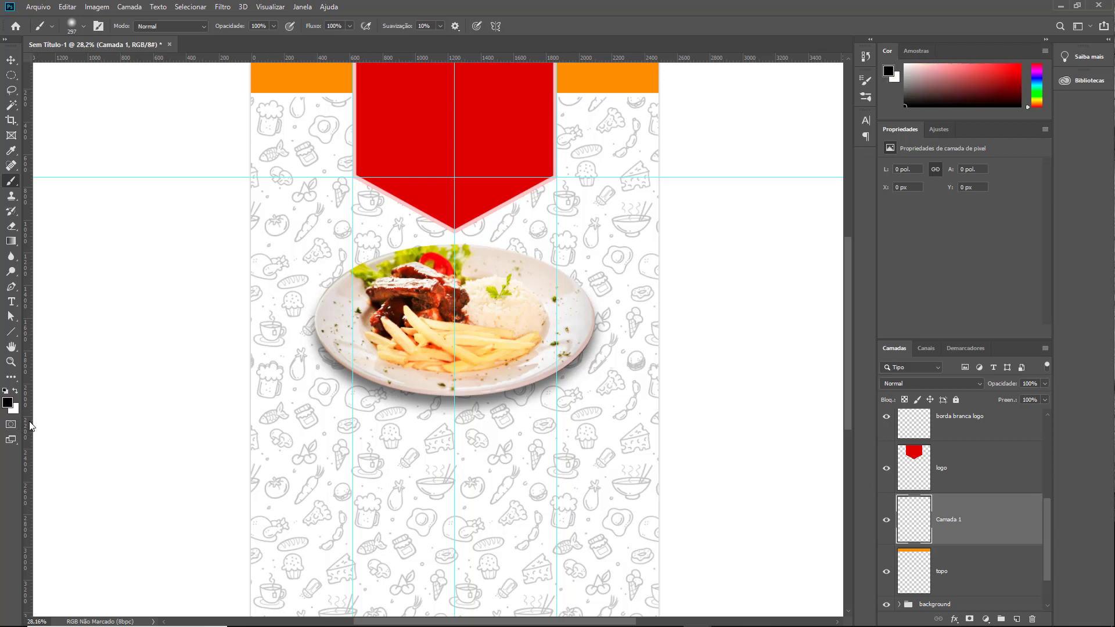
key(x)
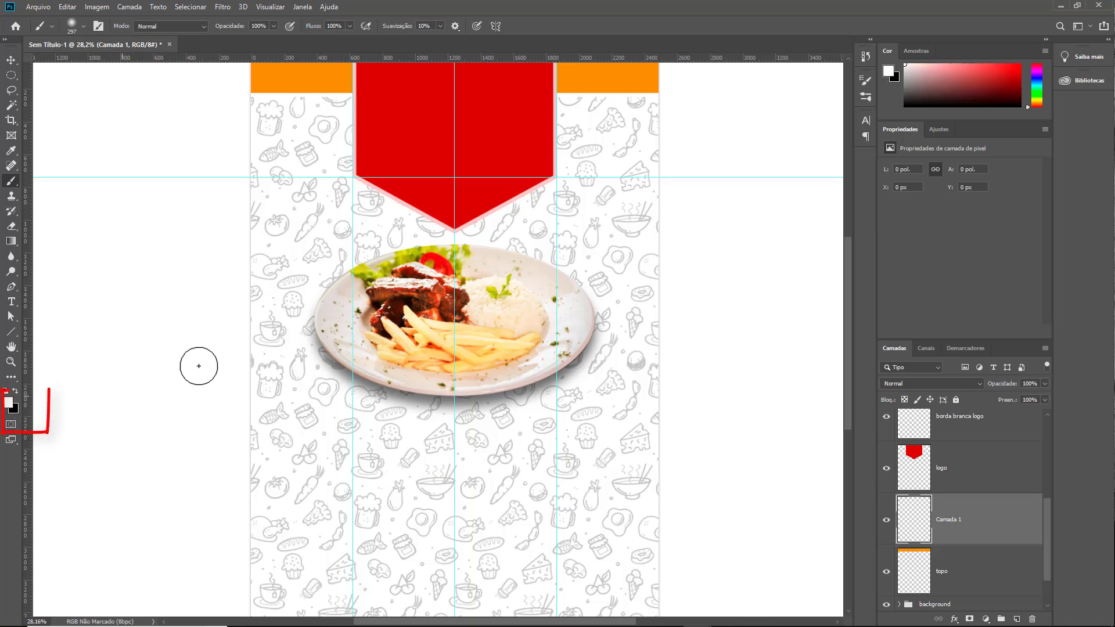
right_click(276, 336)
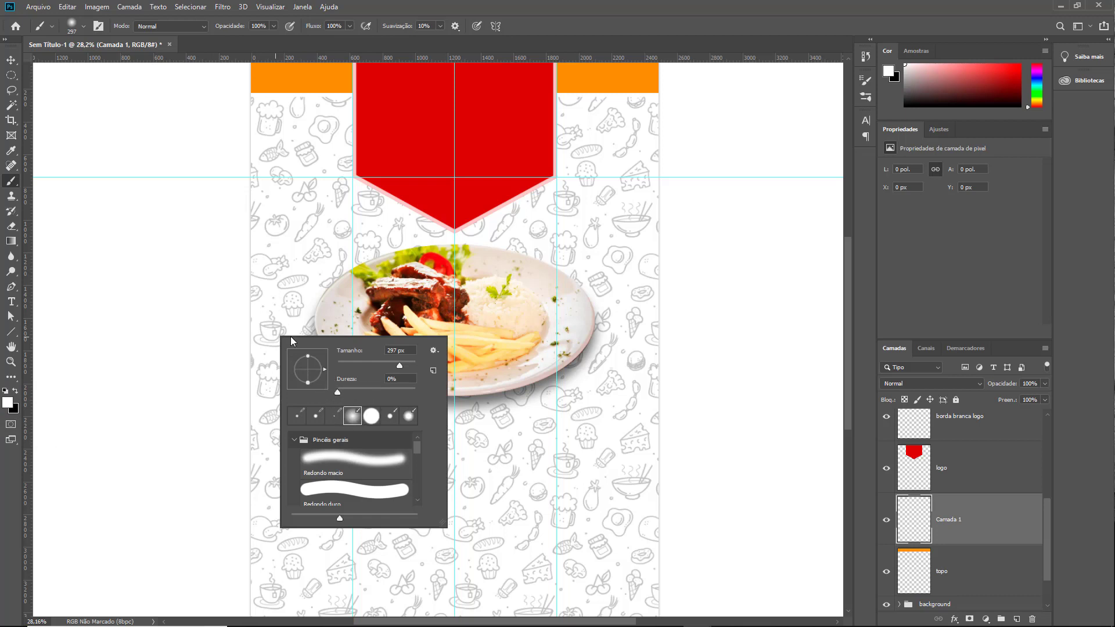
click(217, 290)
Paint white over the doodles left of, around, and above the plate.
mouse_move(304, 296)
mouse_down()
mouse_move(279, 346)
mouse_move(335, 373)
mouse_up()
mouse_move(421, 388)
mouse_down()
mouse_move(505, 386)
mouse_move(269, 386)
mouse_move(333, 274)
mouse_move(382, 276)
mouse_move(332, 273)
mouse_move(430, 263)
mouse_move(550, 279)
mouse_move(604, 357)
mouse_move(587, 373)
mouse_move(602, 304)
mouse_move(642, 298)
mouse_move(599, 348)
mouse_up()
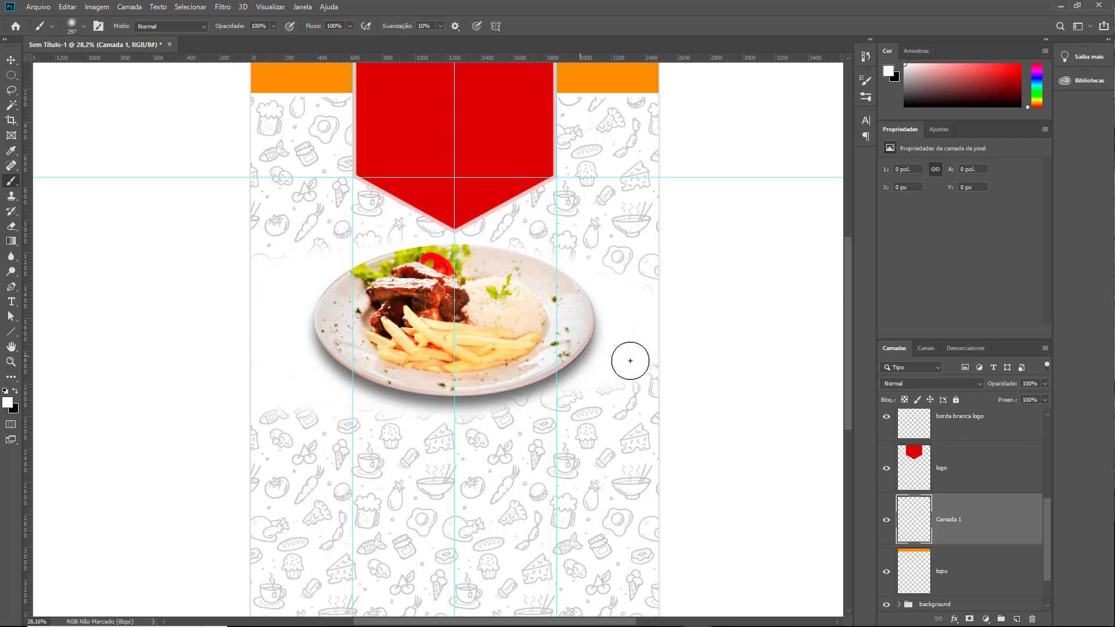
mouse_move(451, 392)
mouse_down()
mouse_move(657, 376)
mouse_move(424, 391)
mouse_up()
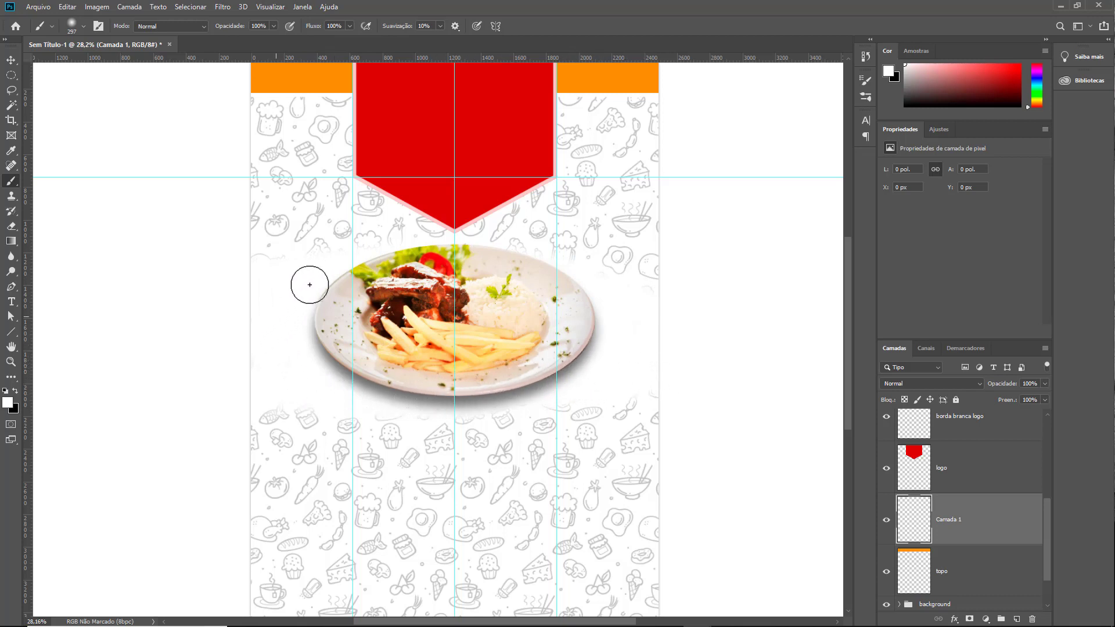
mouse_move(306, 281)
mouse_down()
mouse_move(244, 261)
mouse_move(667, 259)
mouse_move(612, 267)
mouse_up()
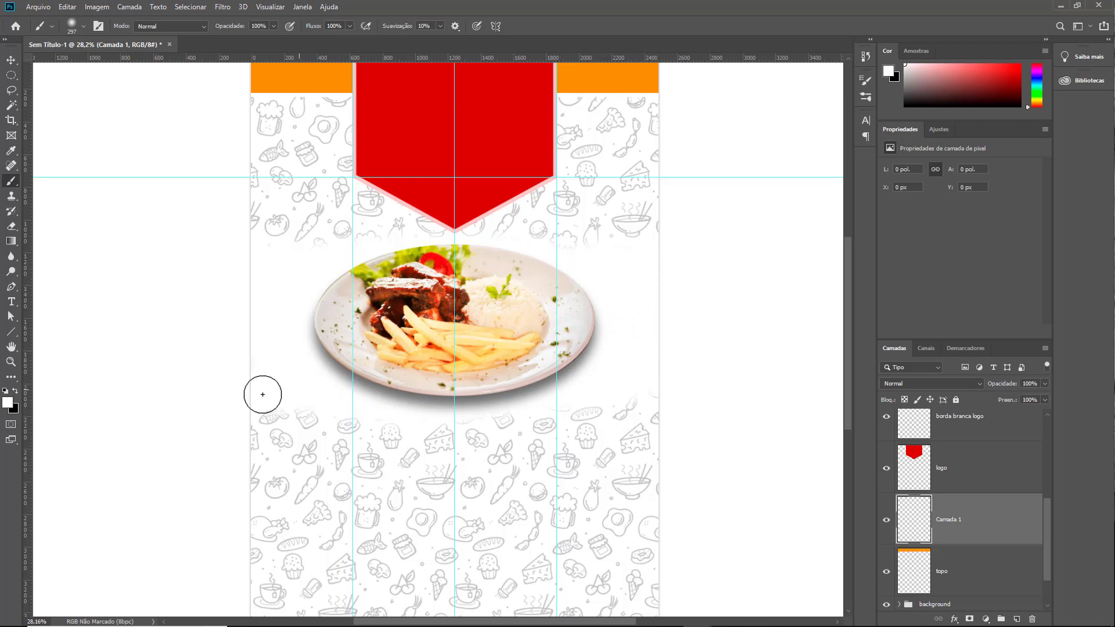
drag(261, 391, 289, 296)
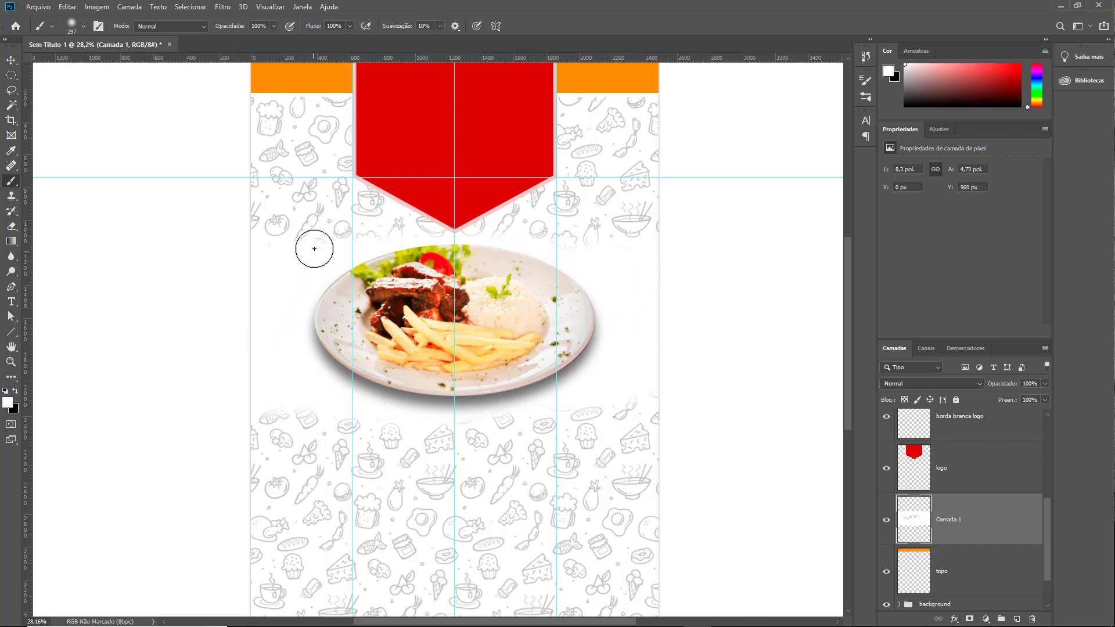
Paint white across the doodle area beneath the plate.
scroll(322, 313, down, 2)
scroll(244, 306, up, 2)
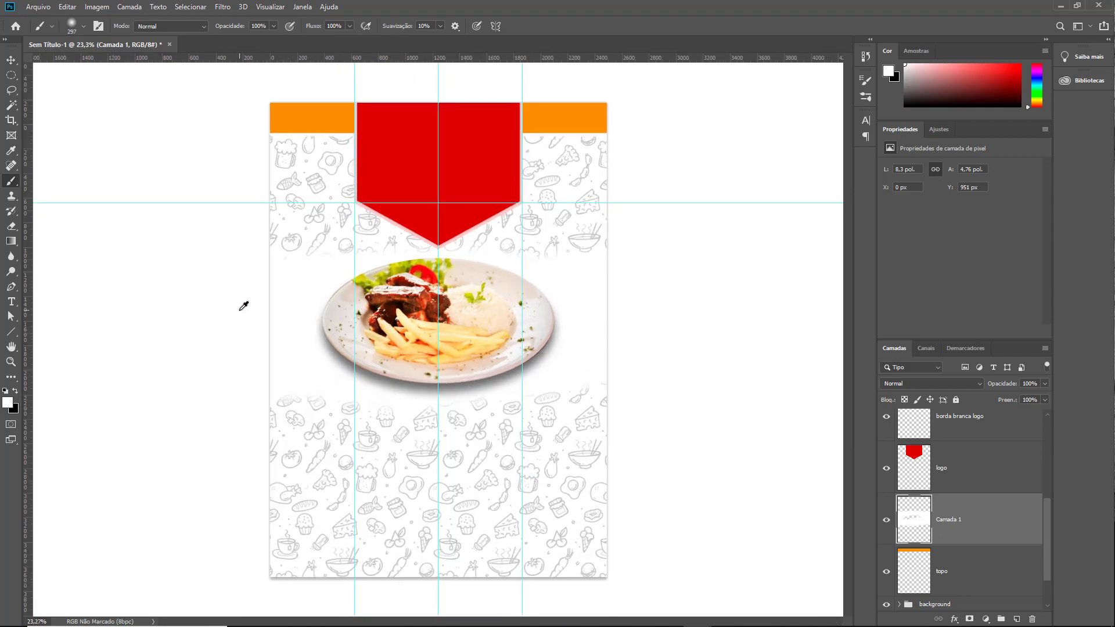
scroll(279, 346, down, 1)
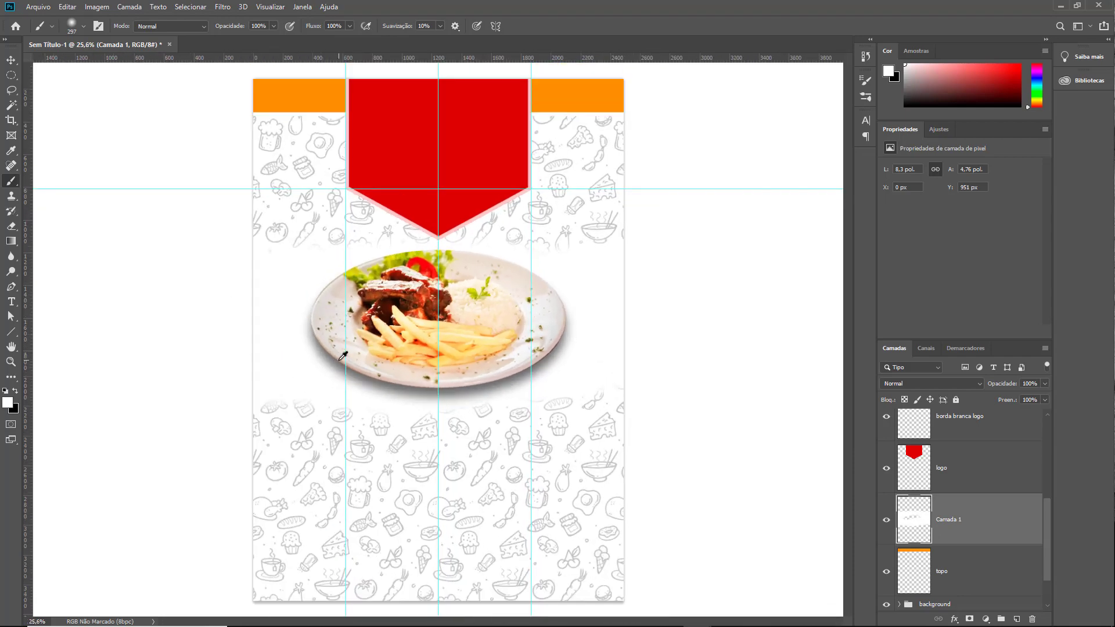
scroll(348, 342, down, 1)
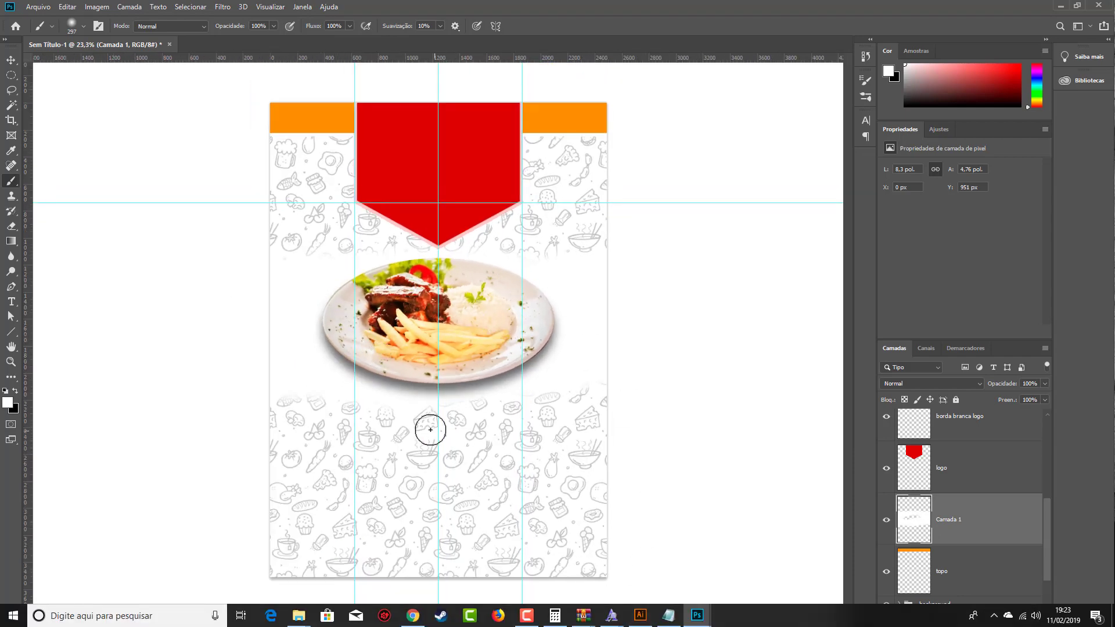
mouse_move(464, 394)
mouse_down()
mouse_move(438, 398)
mouse_move(522, 378)
mouse_move(542, 333)
mouse_move(449, 336)
mouse_up()
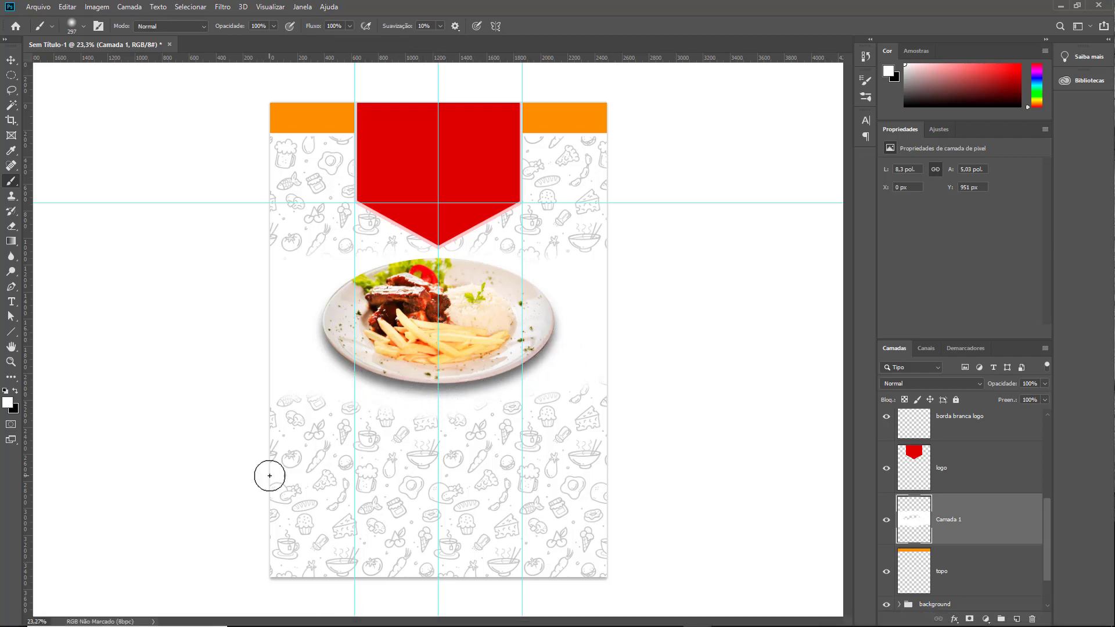
scroll(264, 470, up, 1)
mouse_move(364, 497)
mouse_down()
mouse_move(368, 403)
mouse_move(376, 433)
mouse_up()
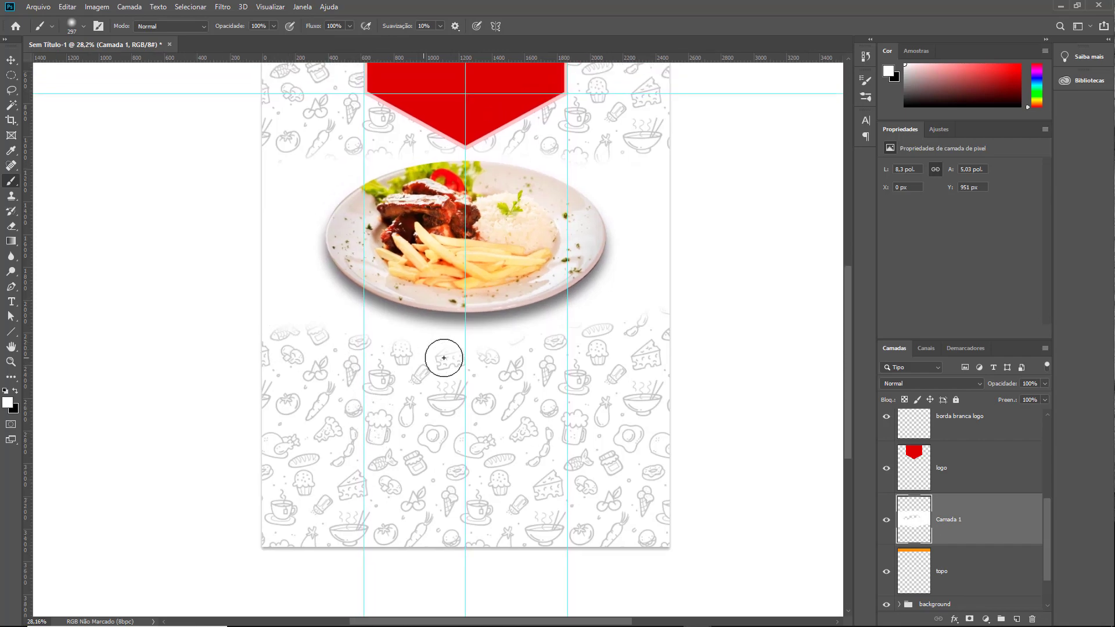
mouse_move(438, 229)
mouse_down()
mouse_move(465, 393)
mouse_move(449, 318)
mouse_up()
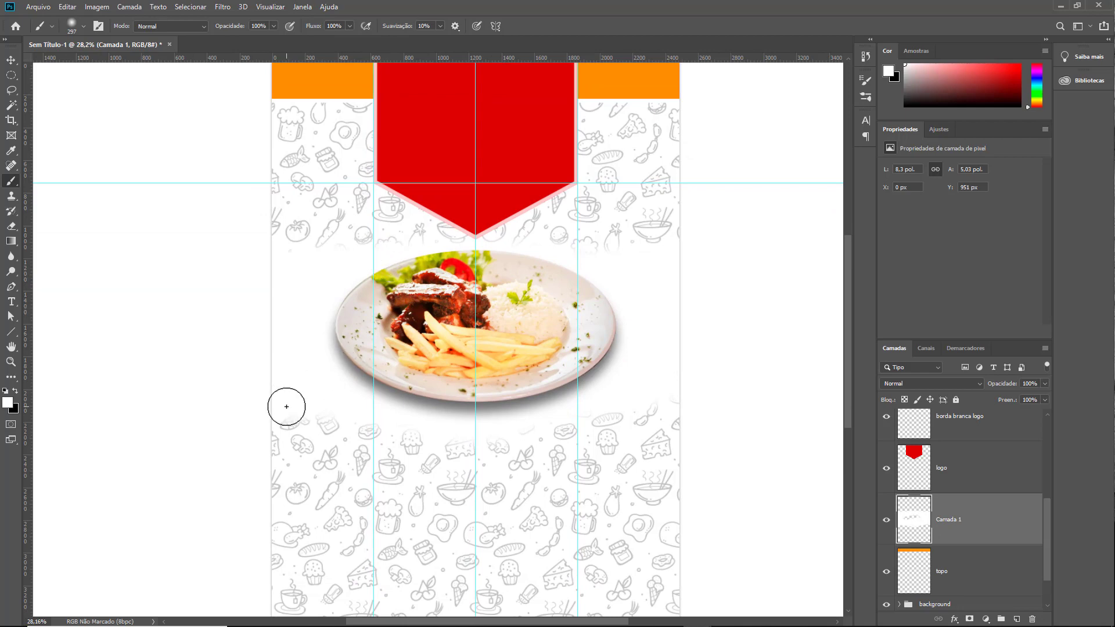
scroll(286, 404, down, 2)
scroll(286, 404, down, 2)
scroll(279, 401, down, 1)
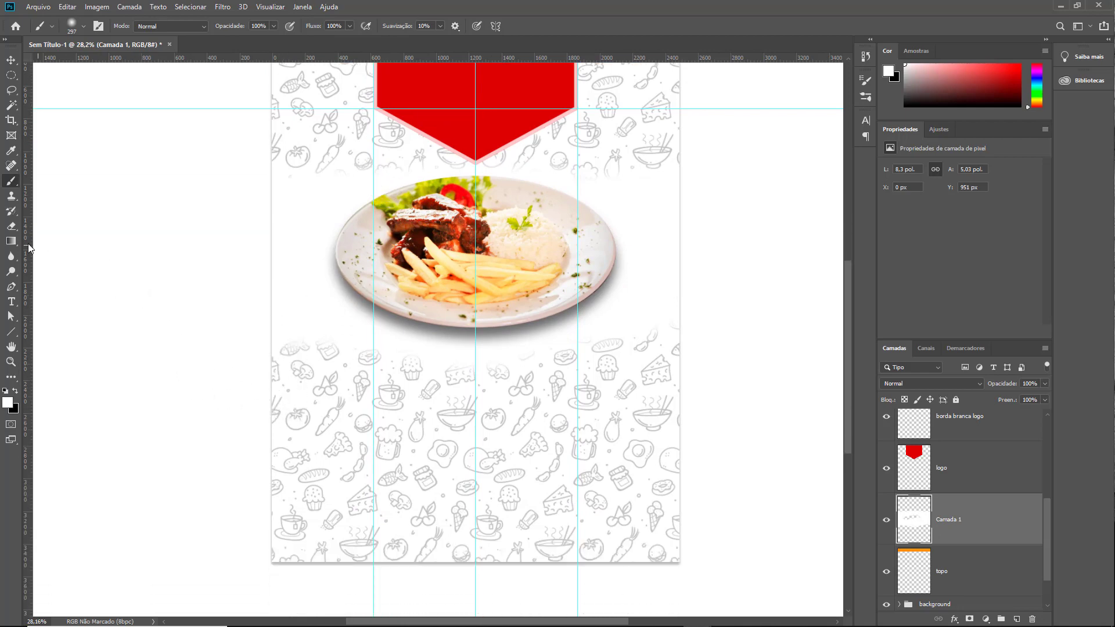
Choose the favourite Blacksword font and start a text layer just below the plate.
click(12, 302)
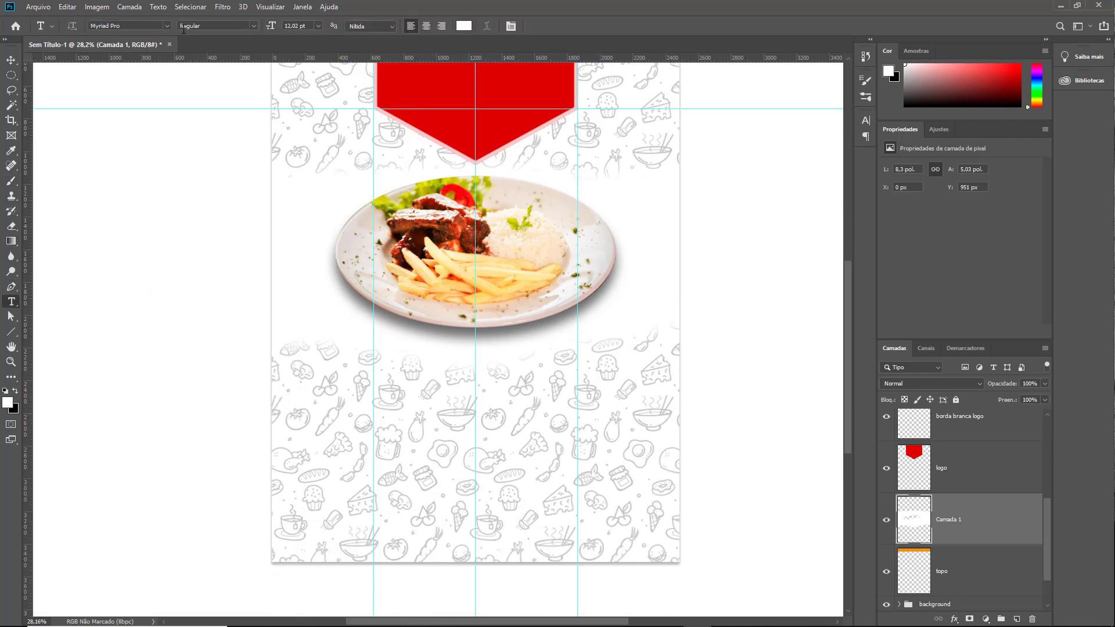
click(167, 26)
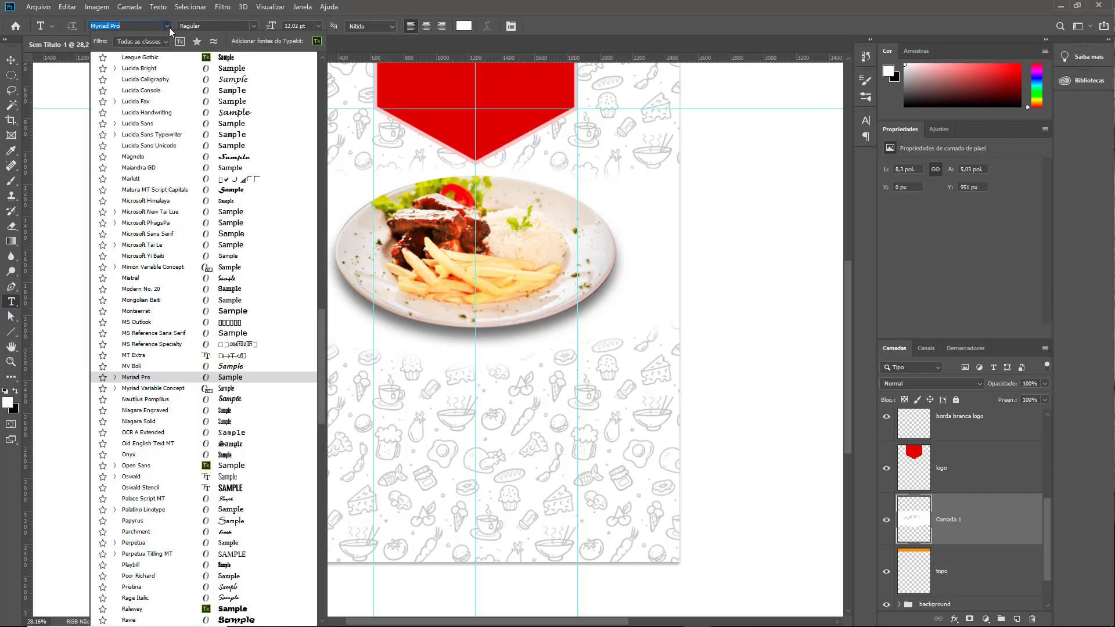
scroll(182, 63, up, 5)
scroll(182, 63, up, 5)
scroll(182, 63, up, 5)
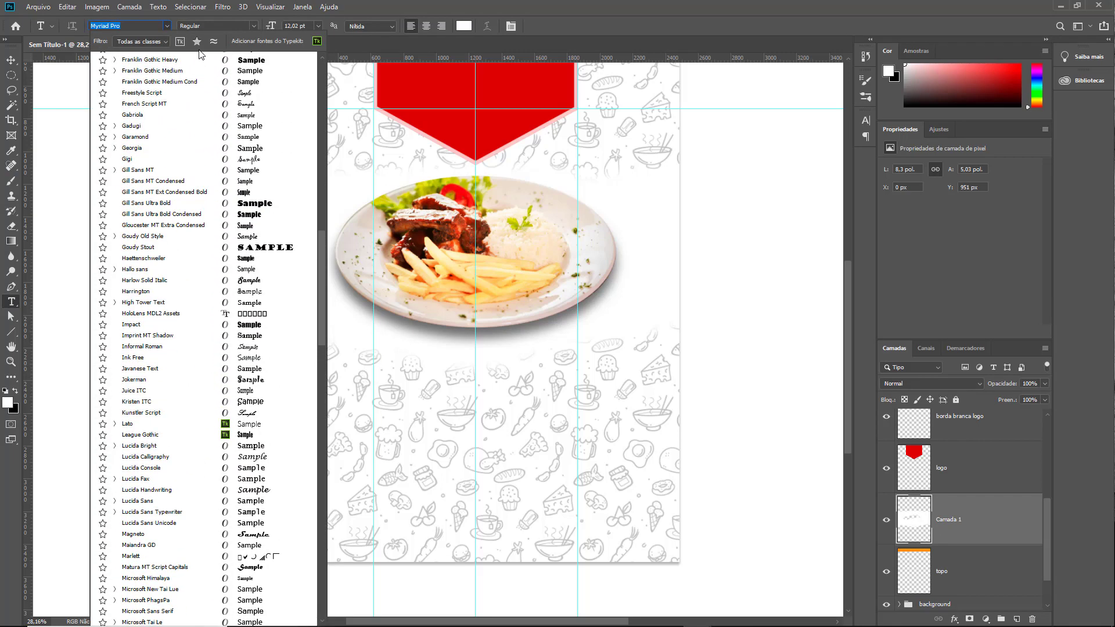
click(197, 41)
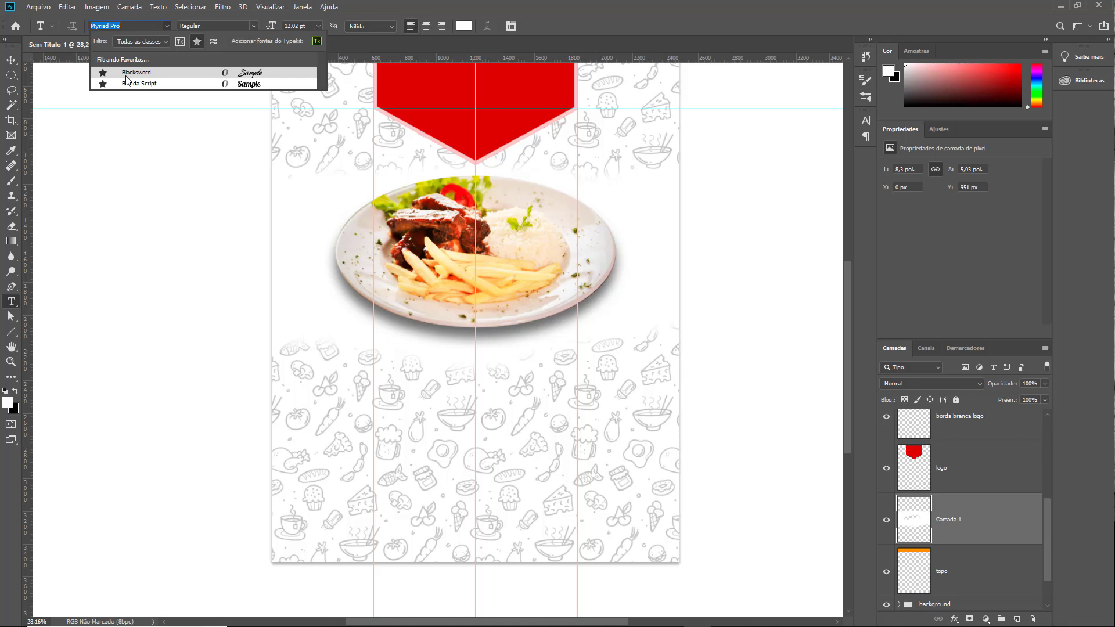
click(126, 75)
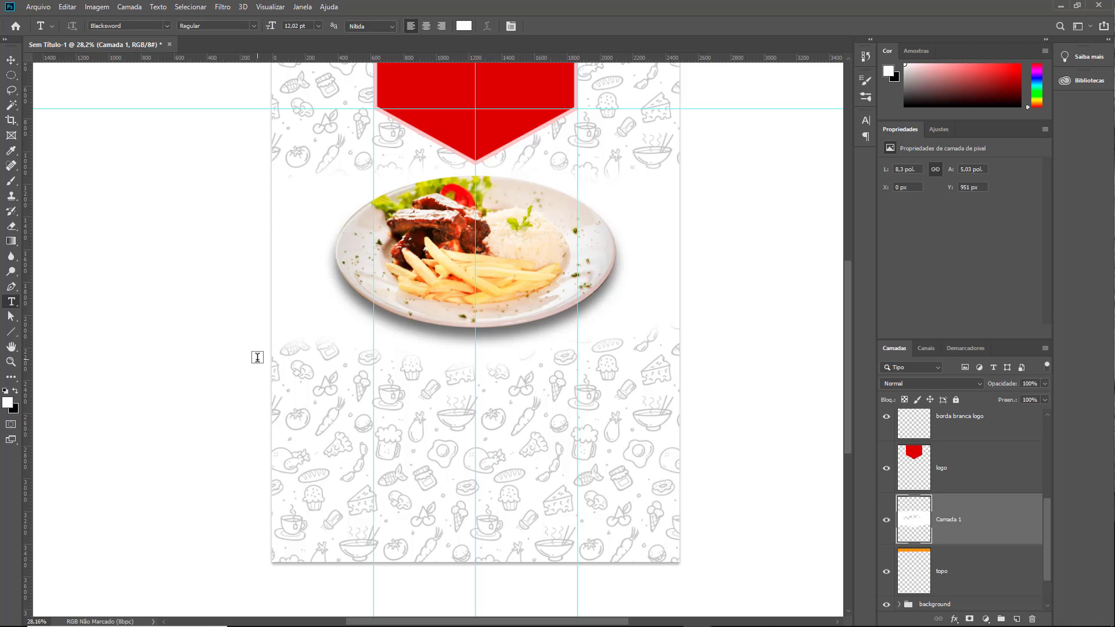
click(299, 352)
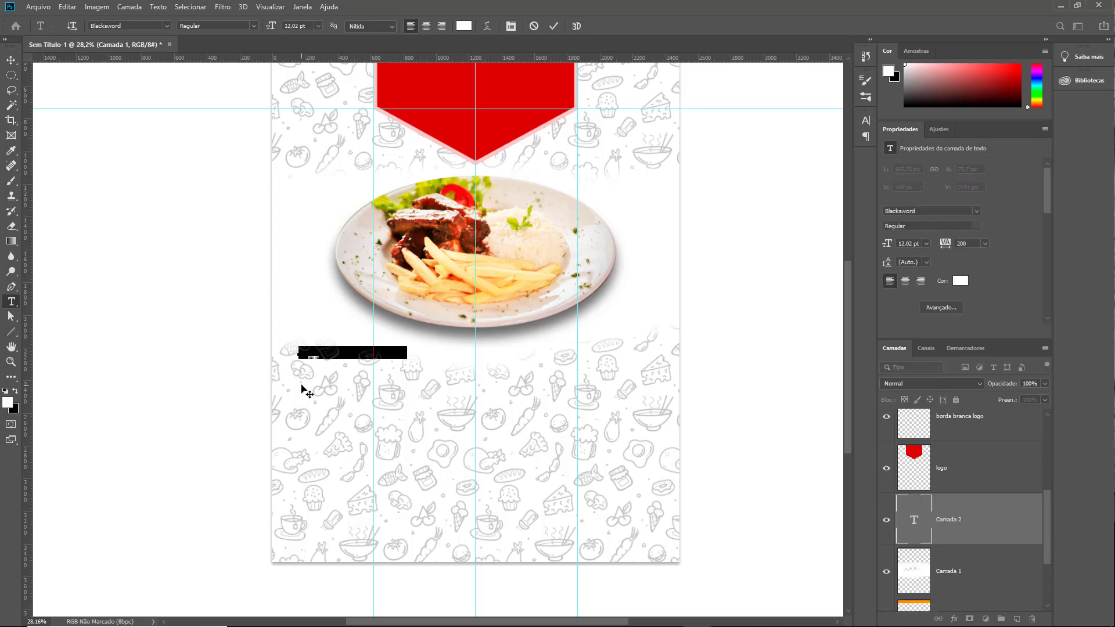
Type the drinks heading in the orange sampled from the top bar.
text(C)
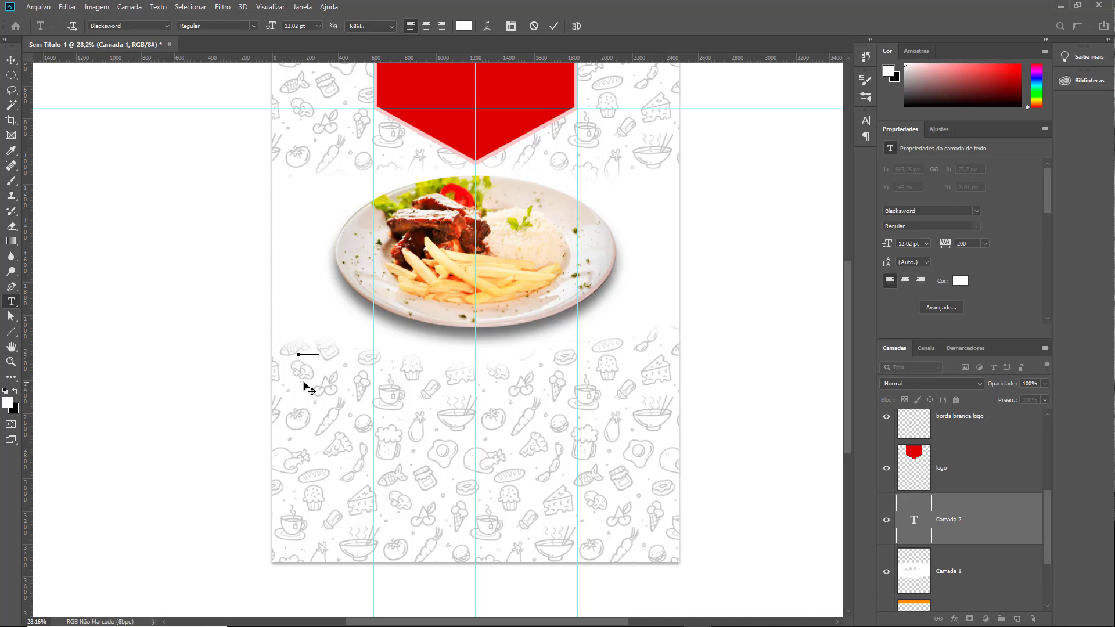
key(ctrl+a)
click(462, 26)
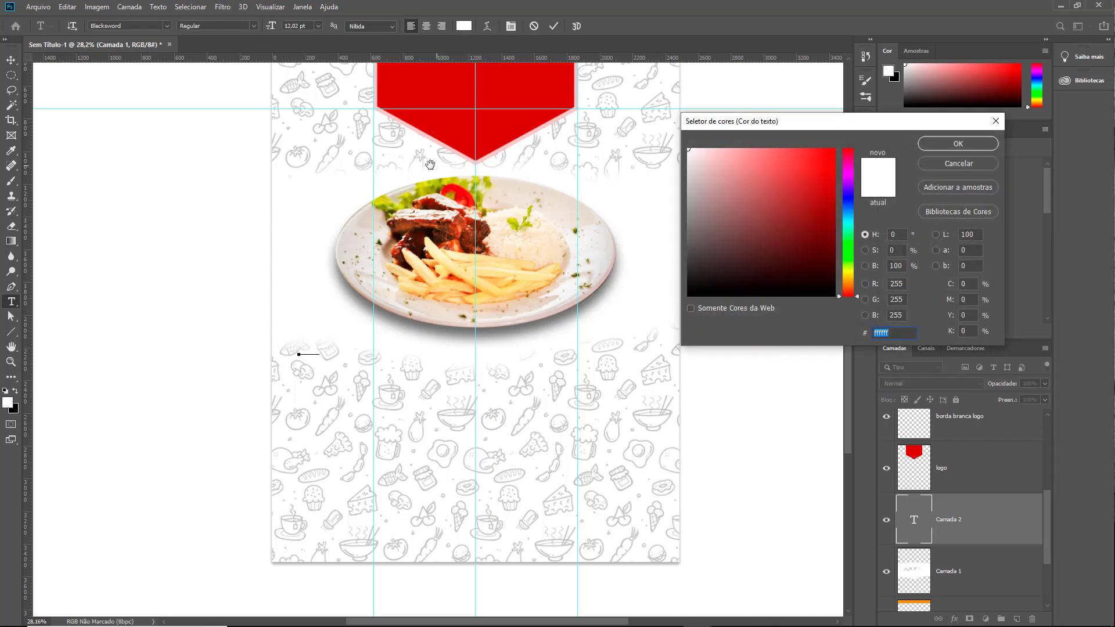
drag(430, 164, 336, 183)
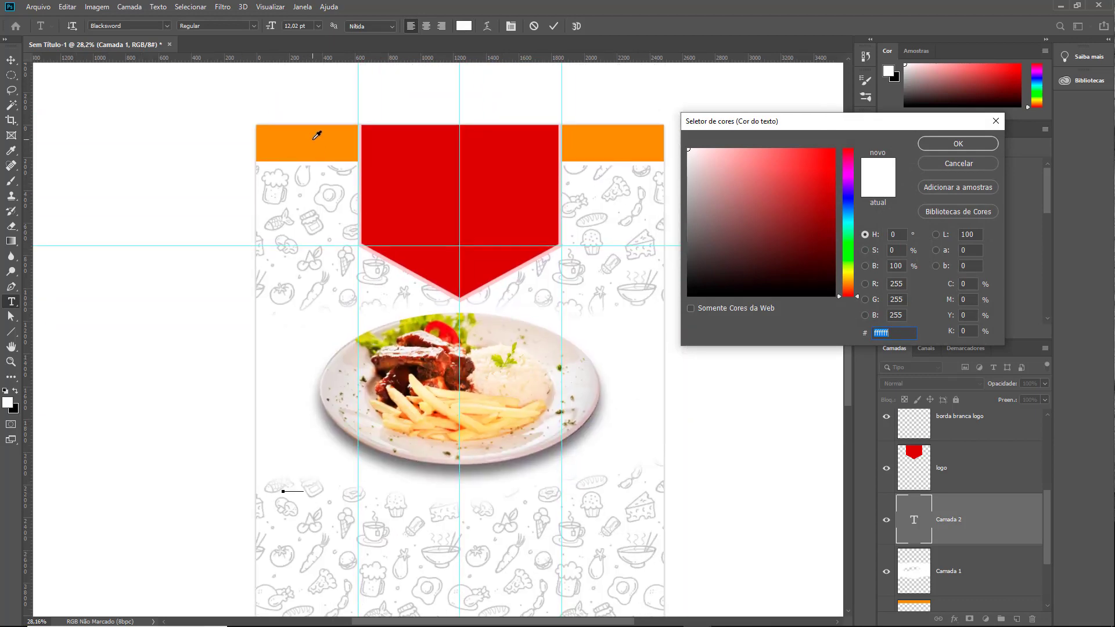
click(314, 138)
click(934, 145)
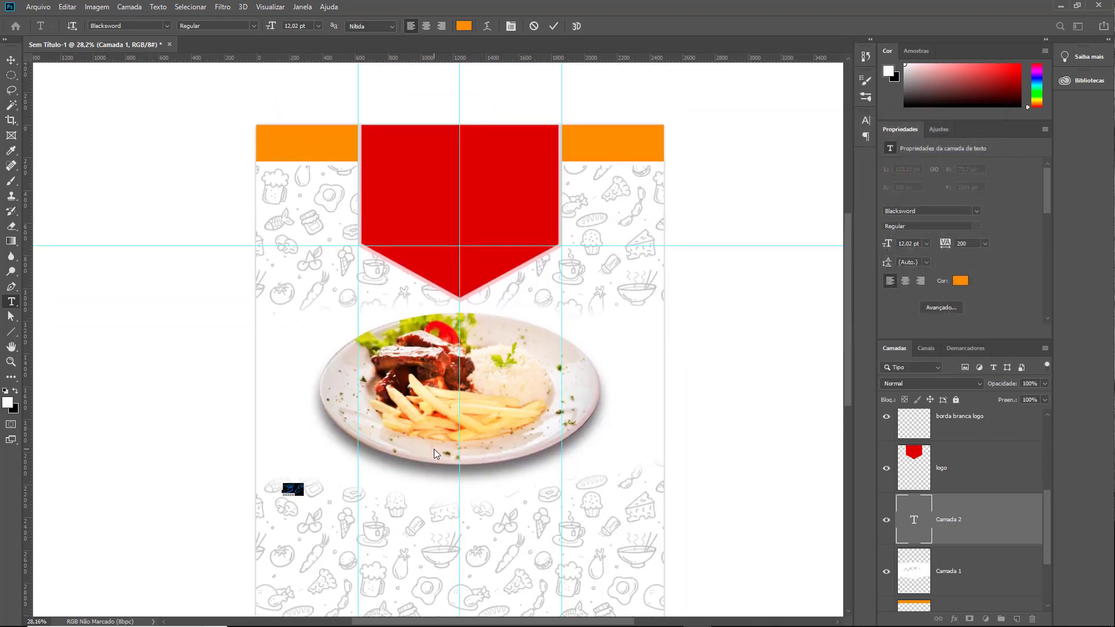
text(BIDA)
text(S)
Retype the heading as 'Bebidas' and commit the text.
double_click(313, 488)
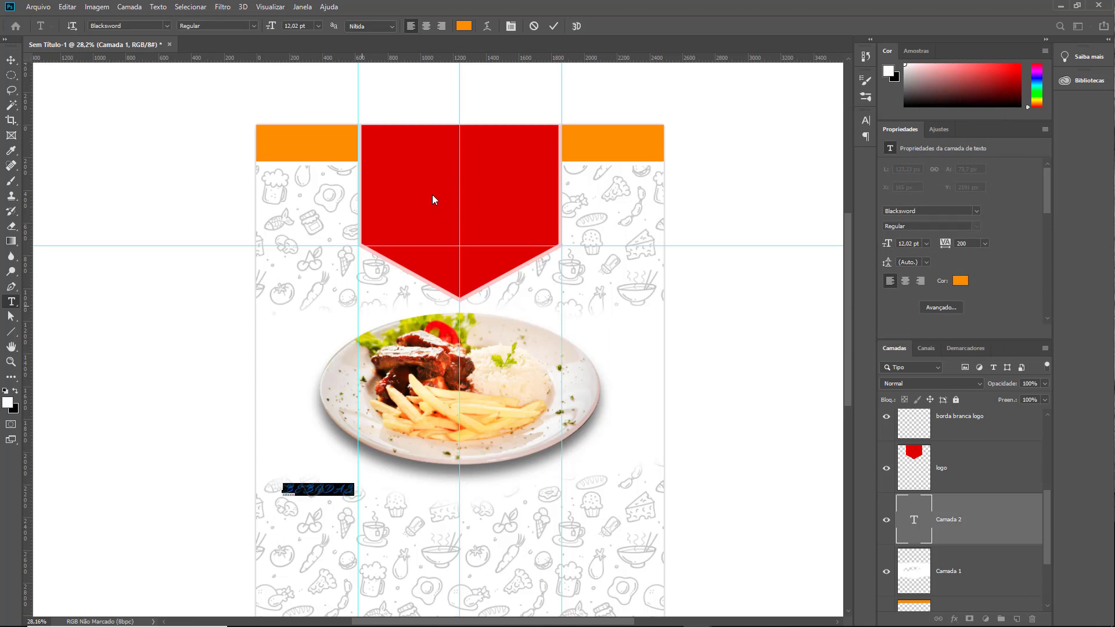
click(512, 26)
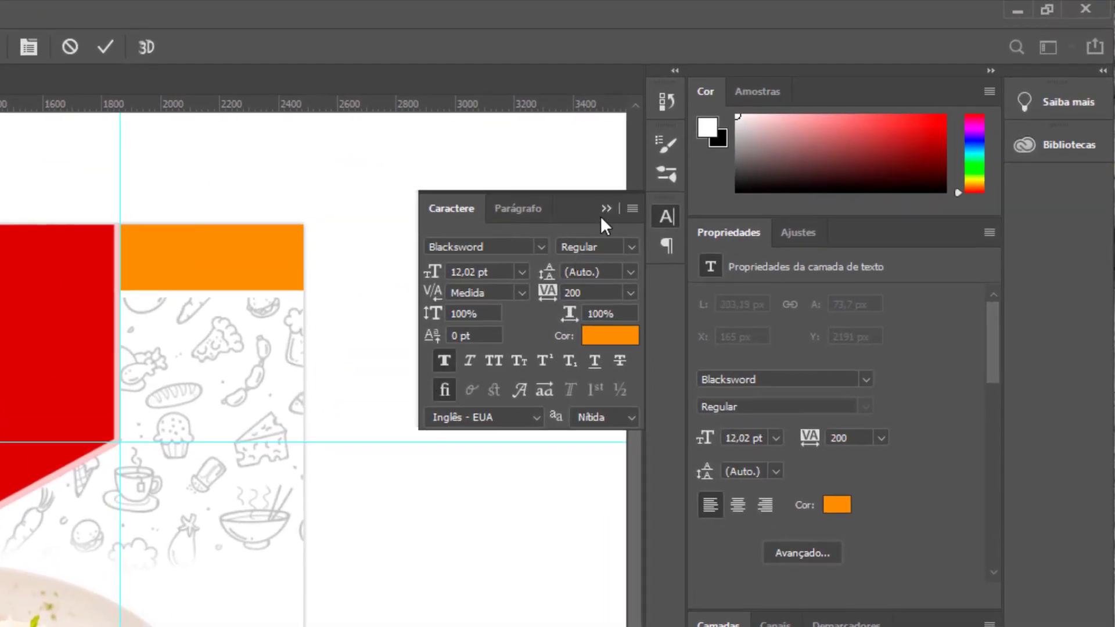
click(605, 209)
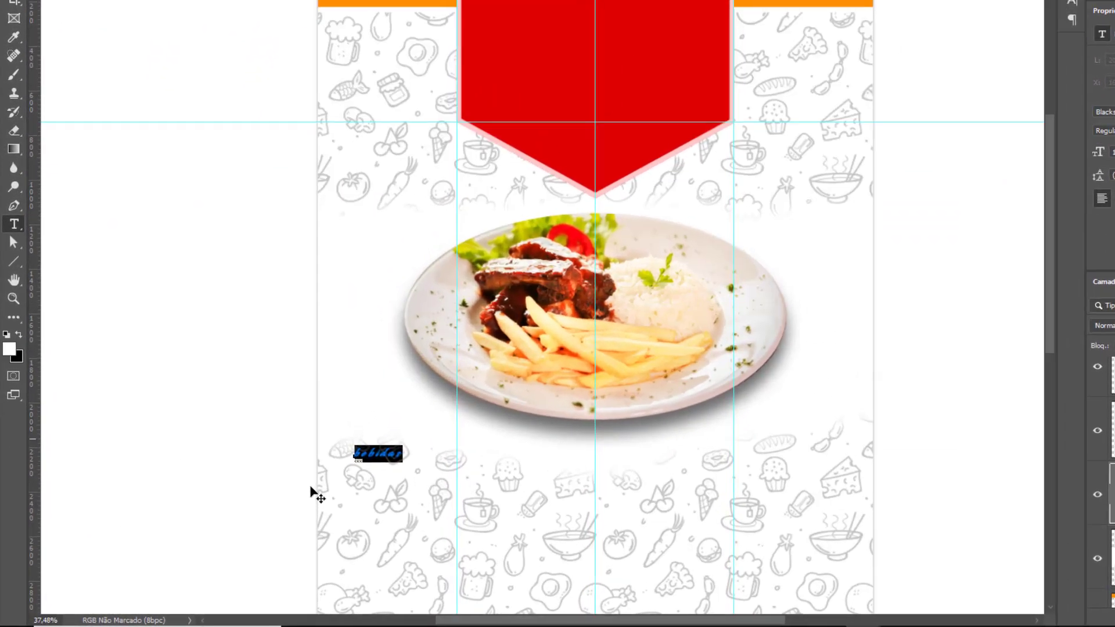
scroll(325, 485, up, 2)
scroll(354, 480, up, 2)
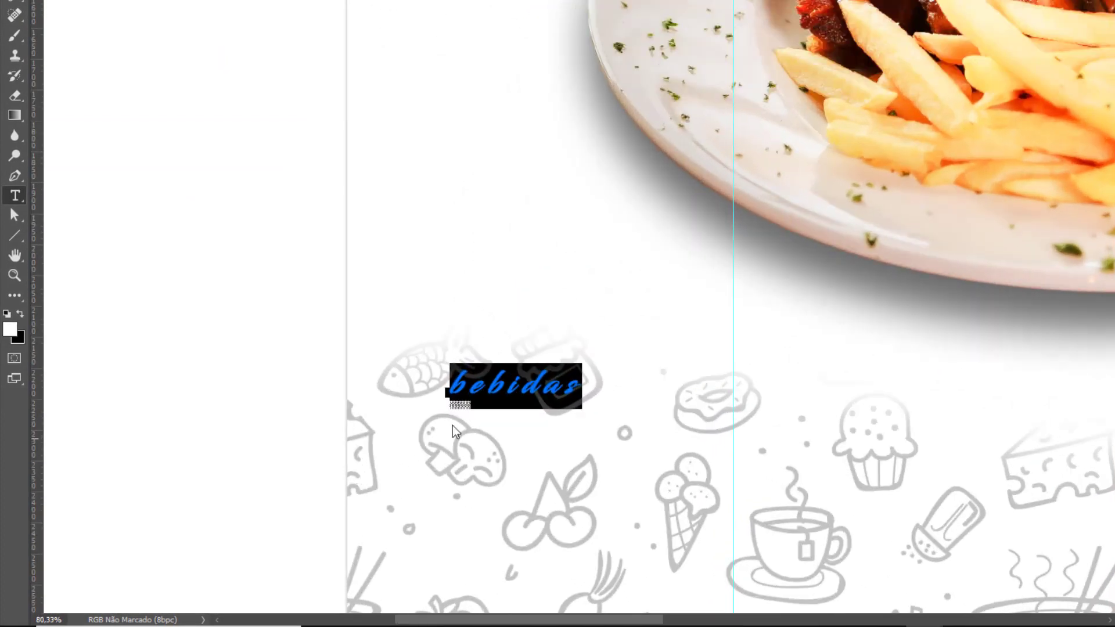
click(489, 383)
drag(579, 384, 393, 379)
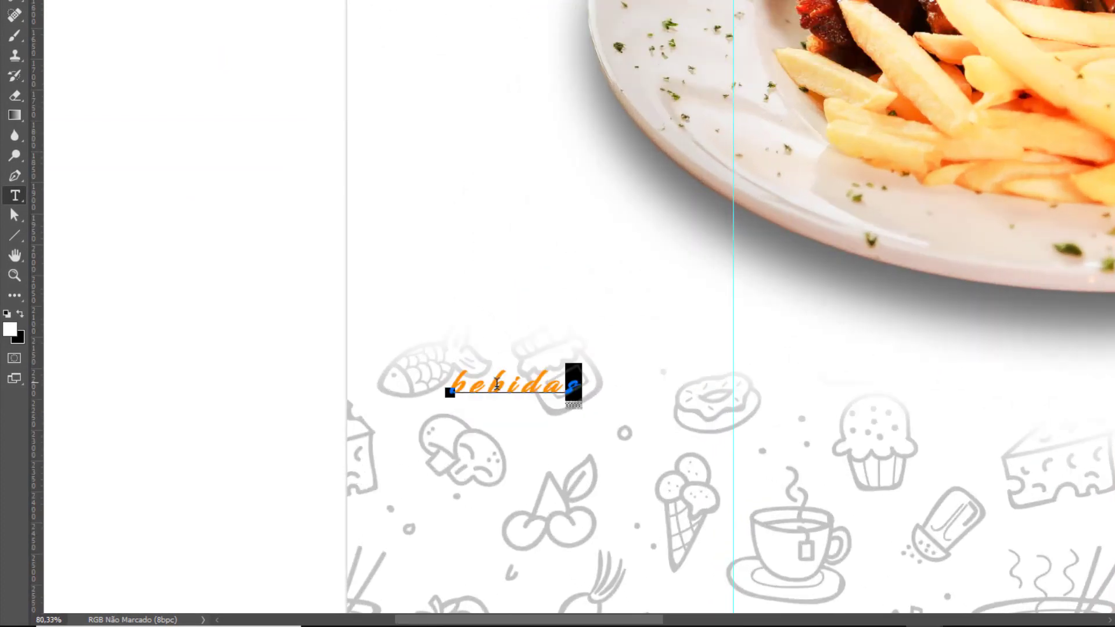
text(Bebida)
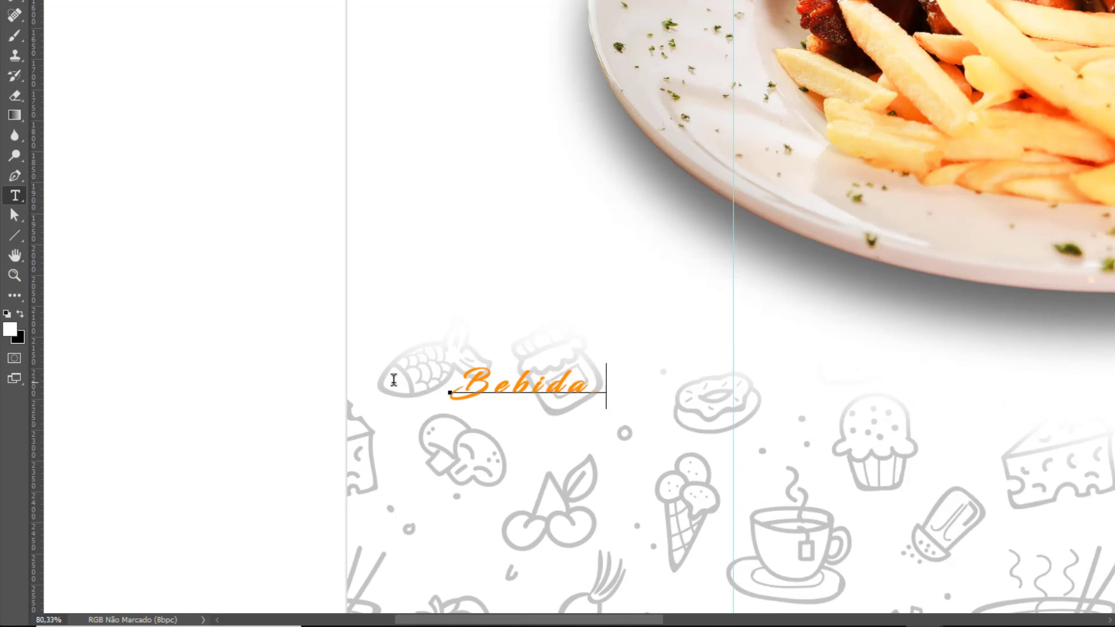
text(s)
key(ctrl+Return)
Scale the Bebidas heading up slightly with Free Transform.
scroll(555, 199, down, 2)
drag(607, 361, 607, 322)
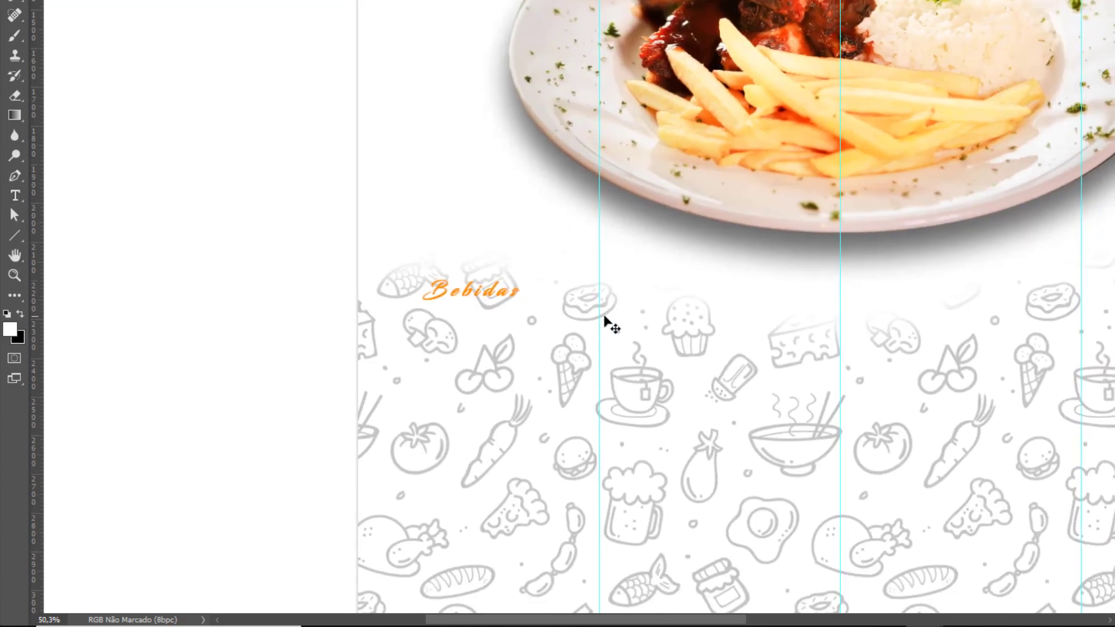
click(513, 293)
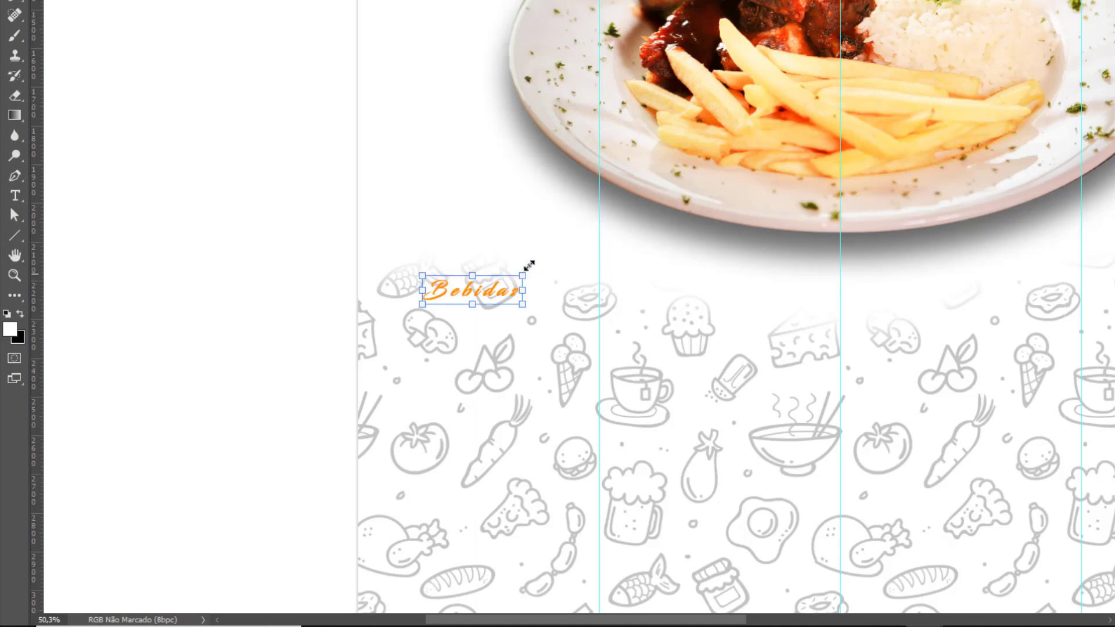
mouse_move(521, 275)
mouse_down()
mouse_move(603, 251)
mouse_move(552, 291)
mouse_up()
key(Return)
scroll(595, 282, down, 2)
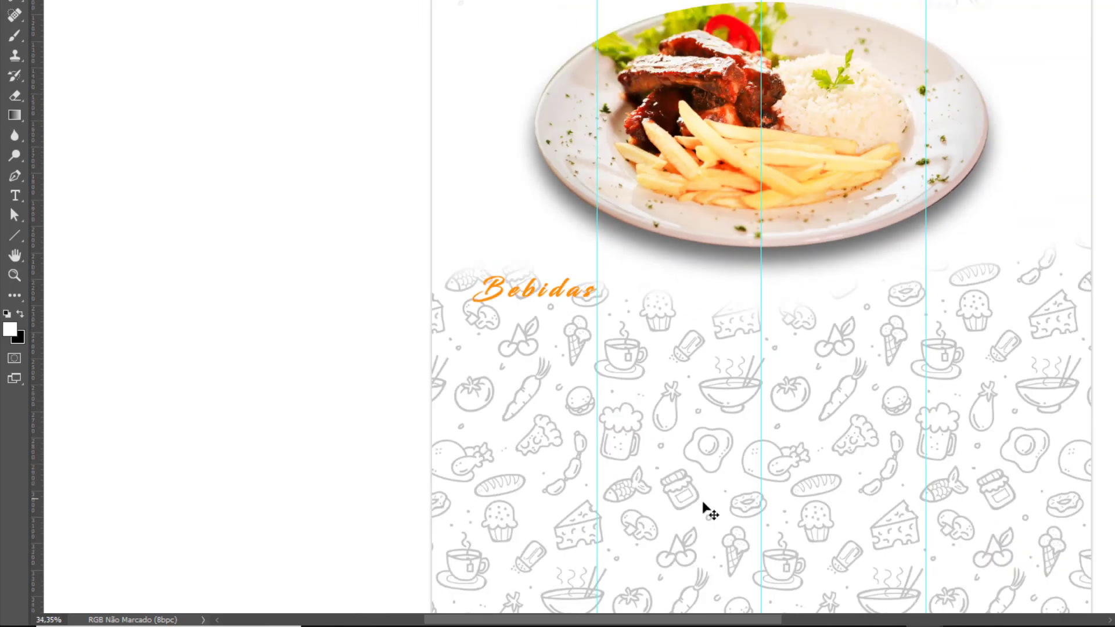
scroll(704, 507, down, 2)
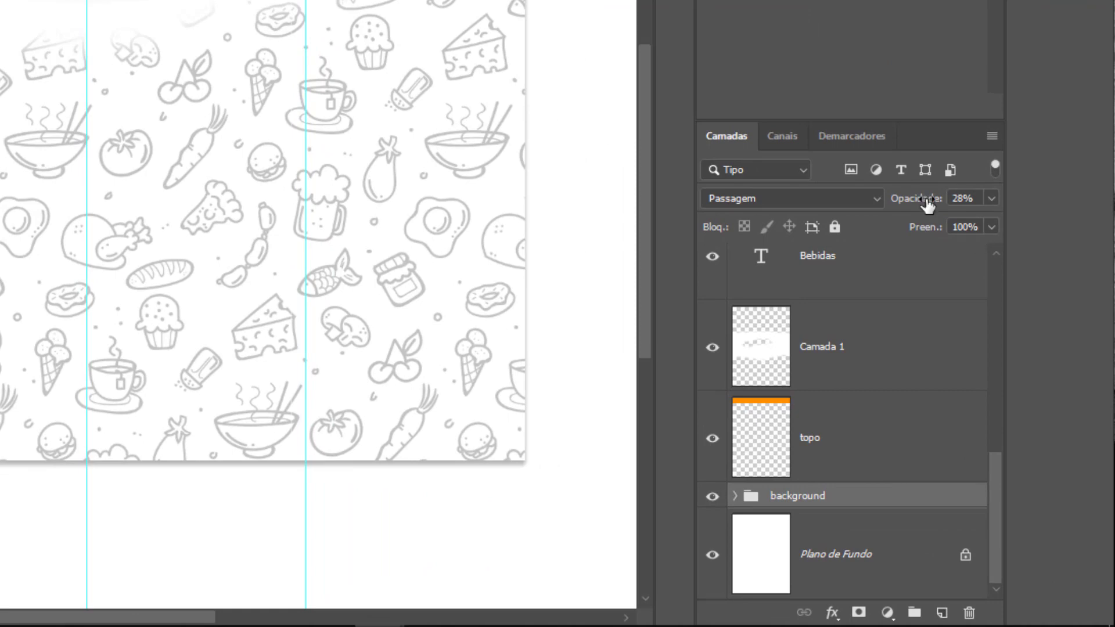
Lower the background doodle group's opacity from 28% to 15%.
drag(929, 203, 916, 207)
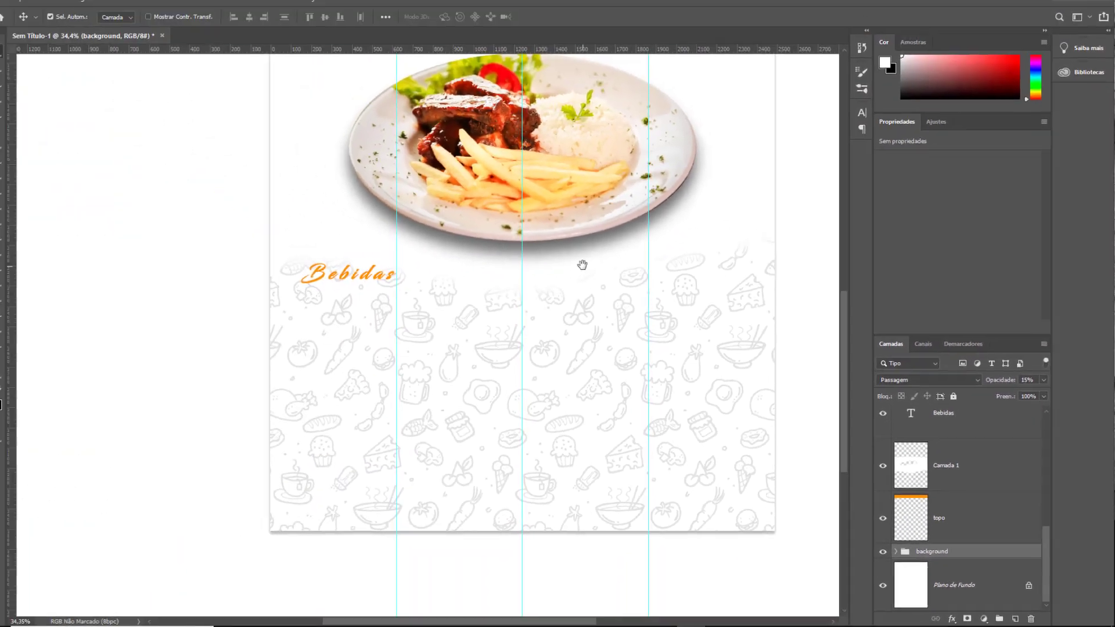
mouse_move(580, 261)
mouse_down()
mouse_move(591, 486)
mouse_move(596, 325)
mouse_up()
text(medium)
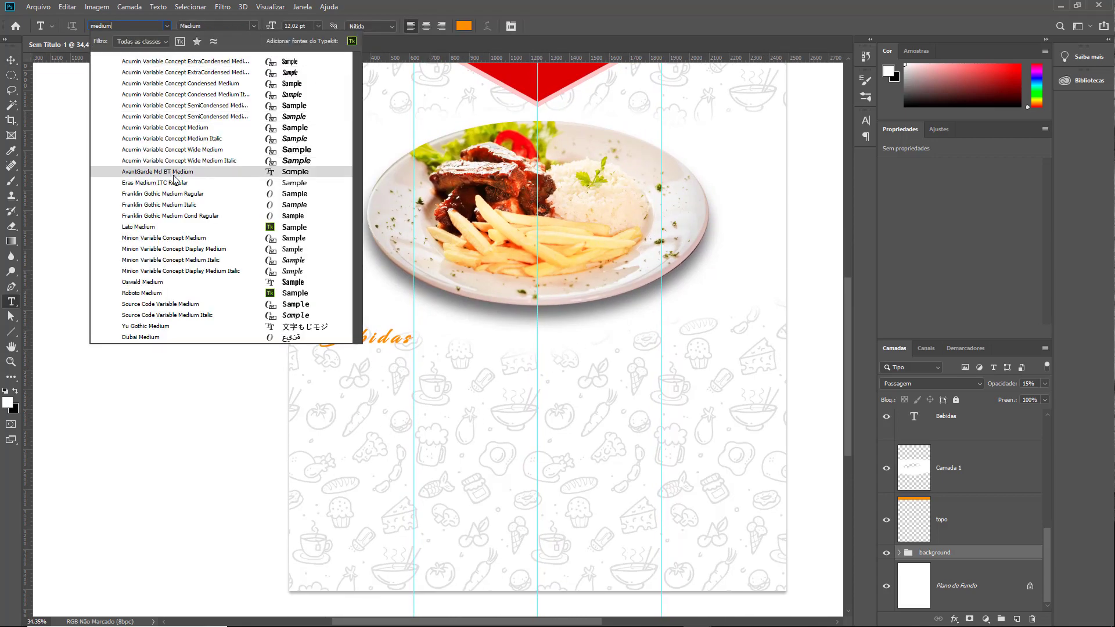
Add a COCA COLA text line in AvantGarde Md BT just below the Bebidas heading.
click(140, 173)
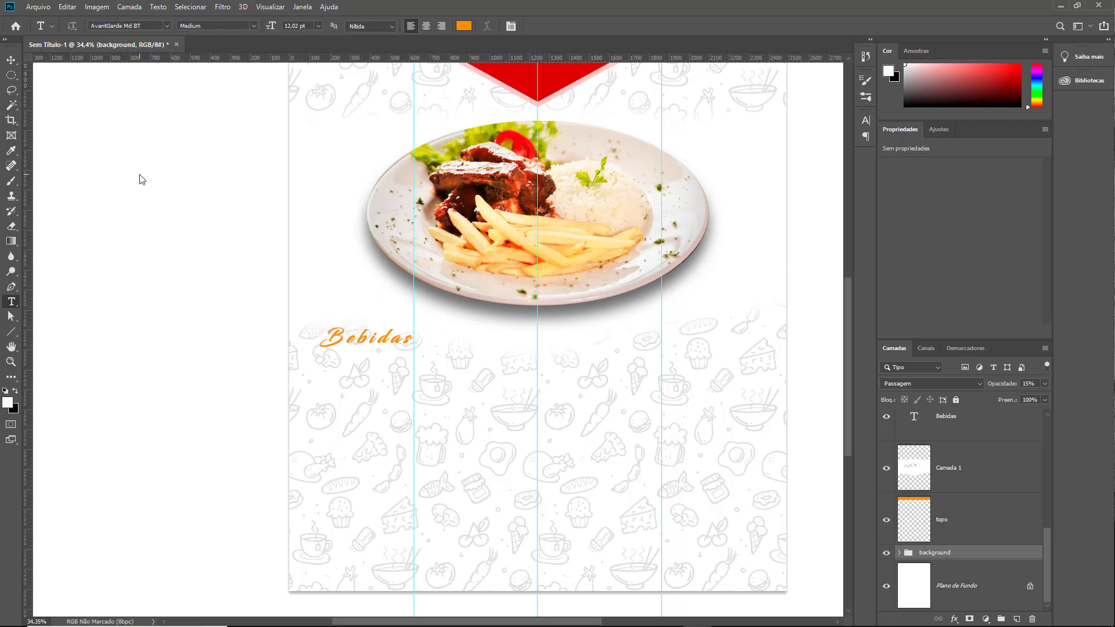
click(315, 380)
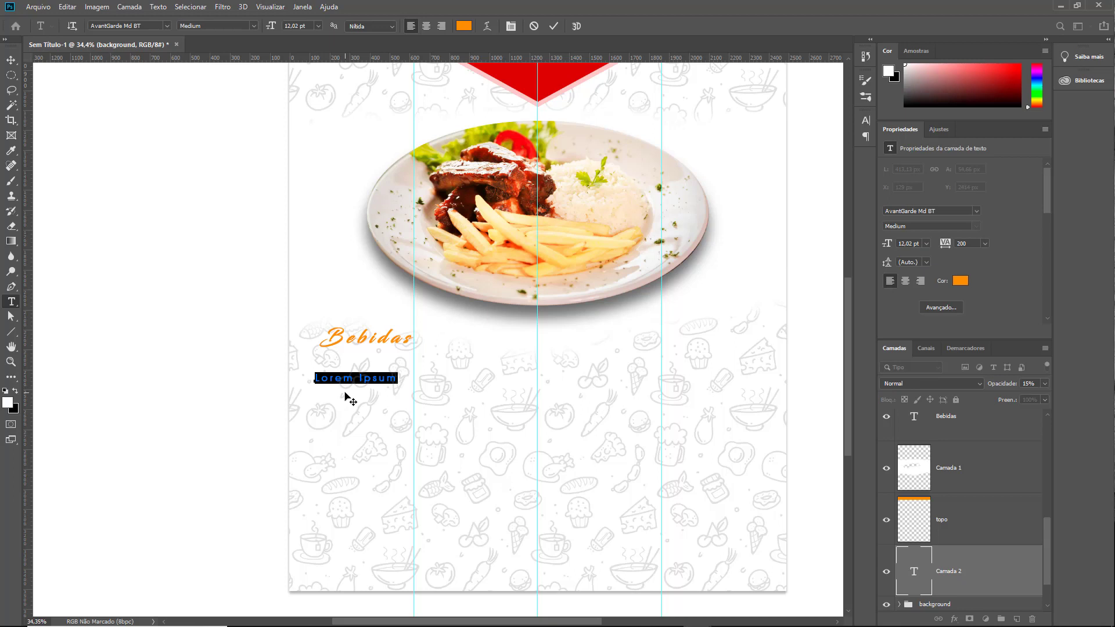
text(COCA COLA)
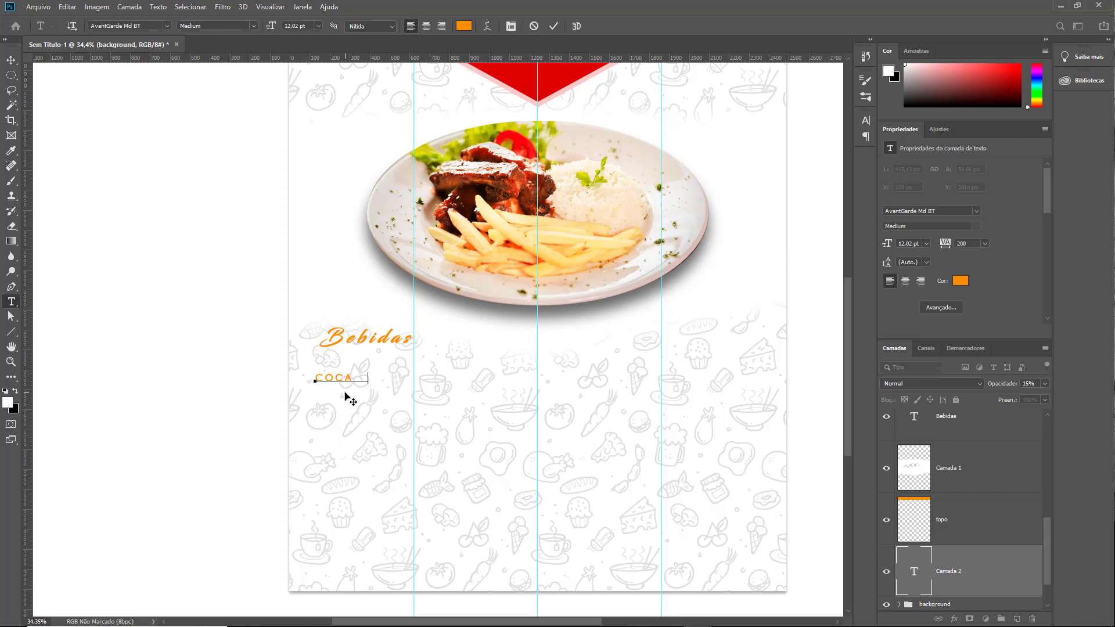
click(11, 60)
drag(359, 379, 344, 374)
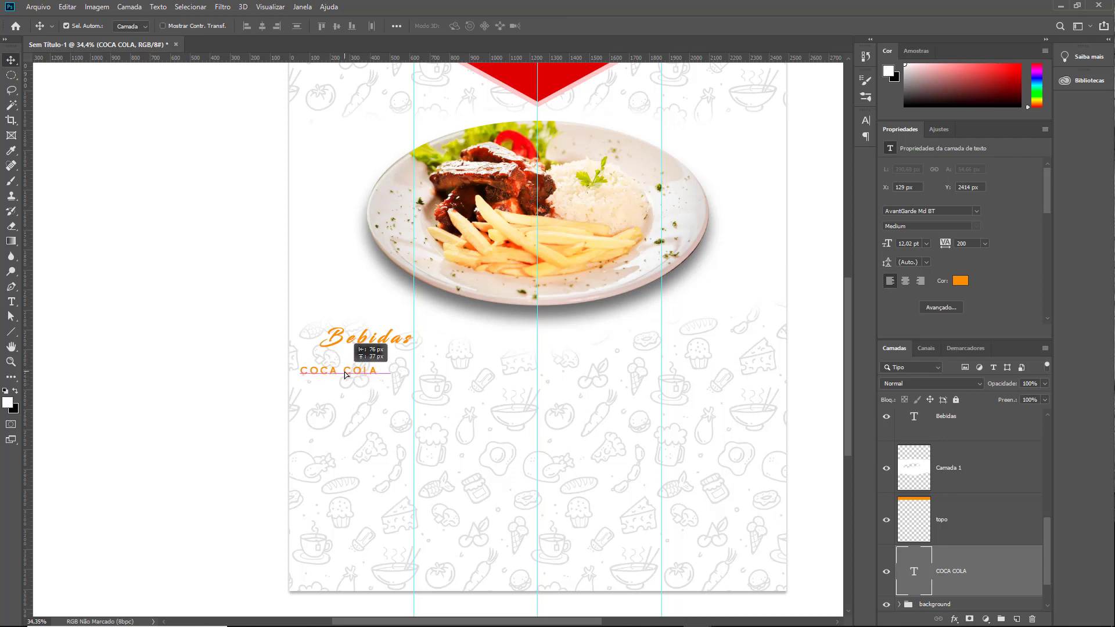
click(371, 343)
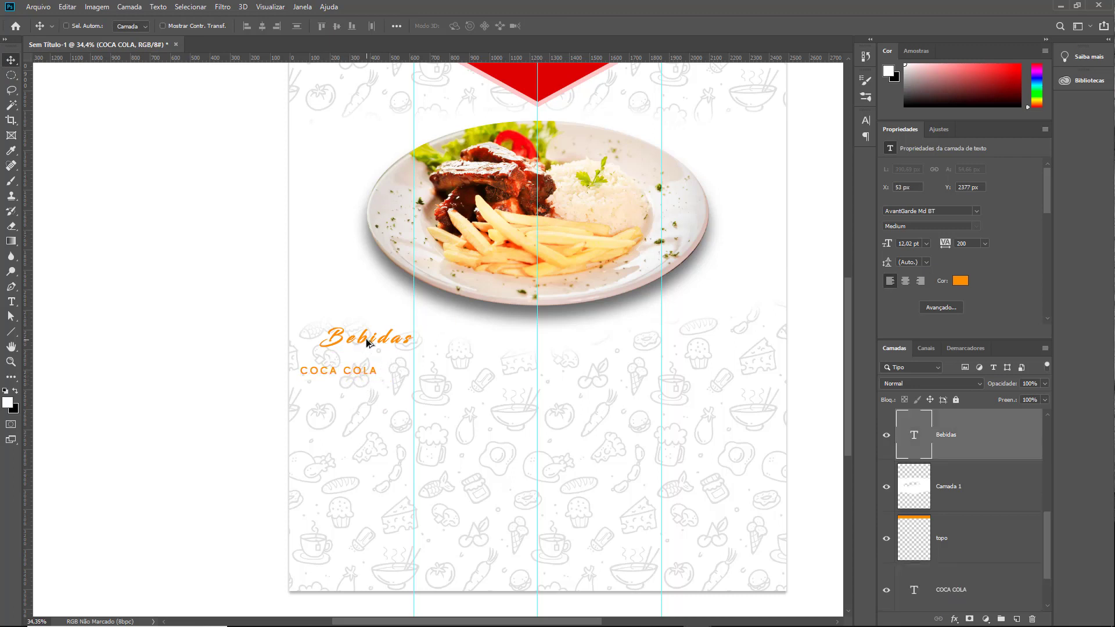
Set COCA COLA's kerning and tracking to 0 and its colour to #141414.
double_click(350, 374)
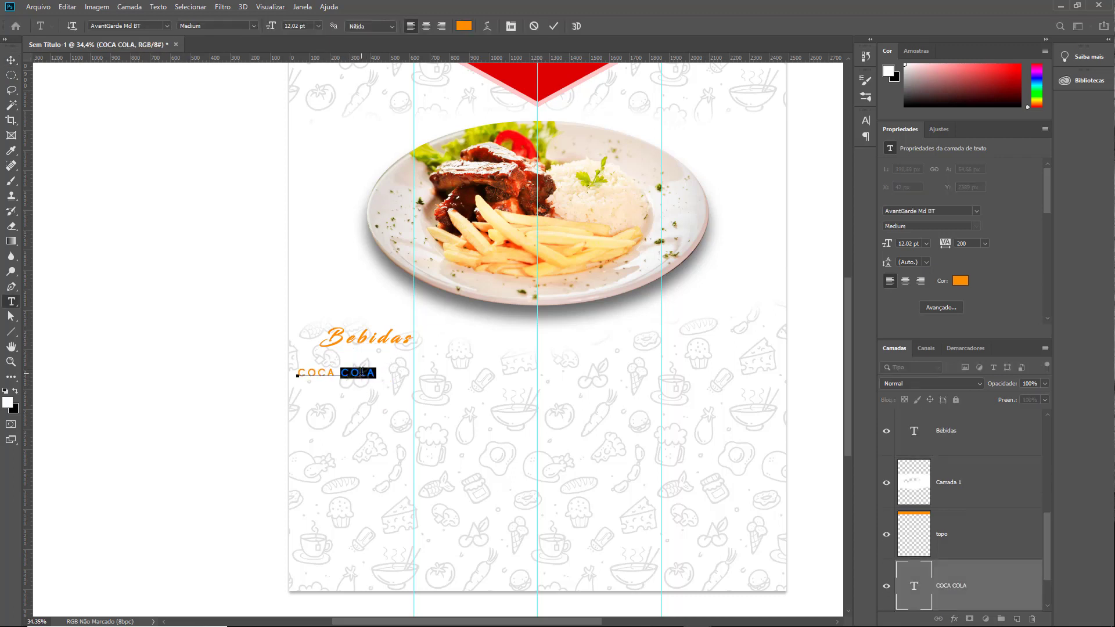
drag(374, 370, 272, 372)
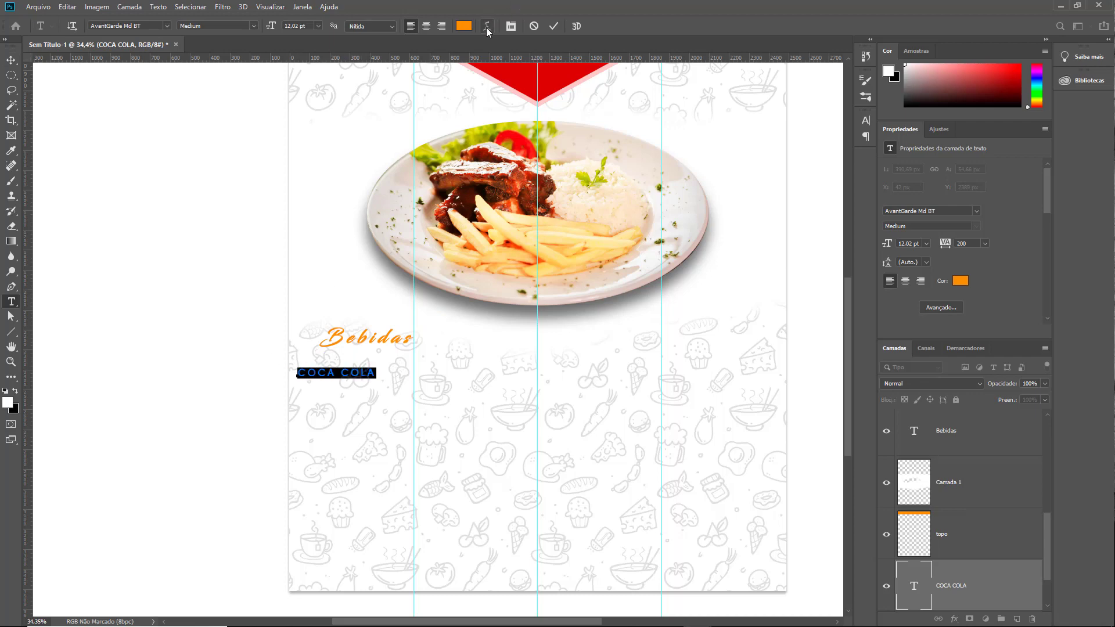
click(511, 27)
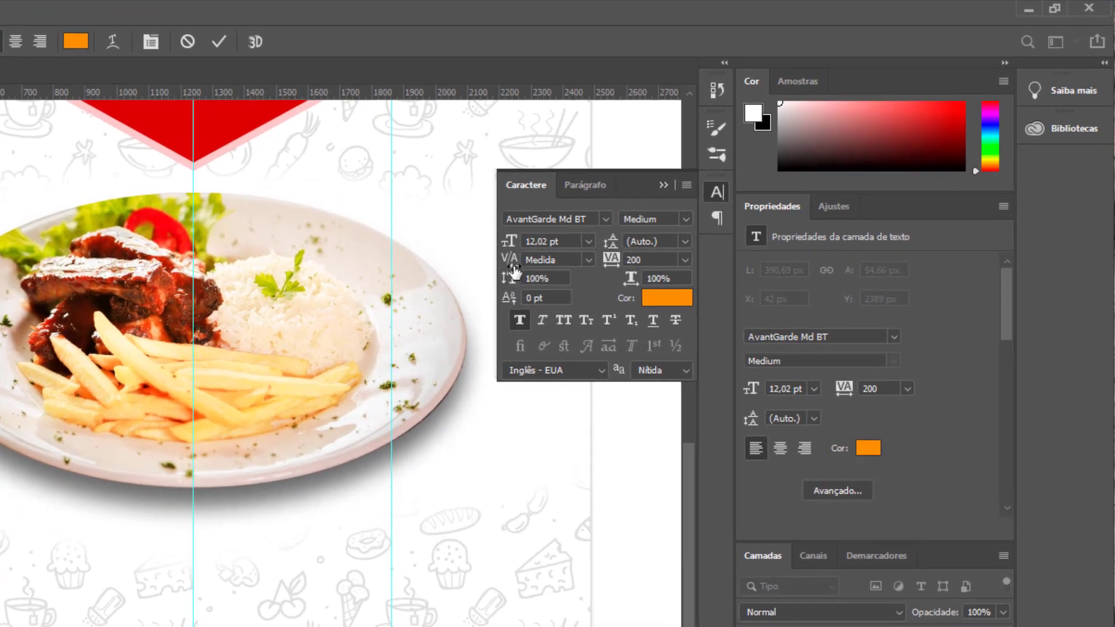
drag(513, 262, 496, 261)
drag(615, 266, 608, 266)
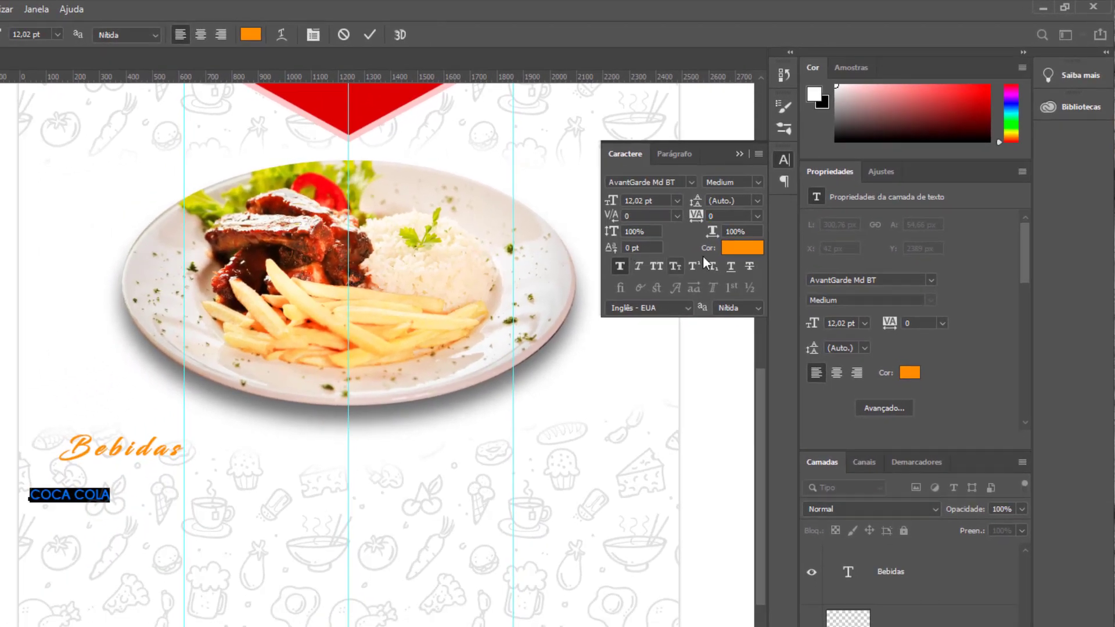
click(733, 248)
text(141414)
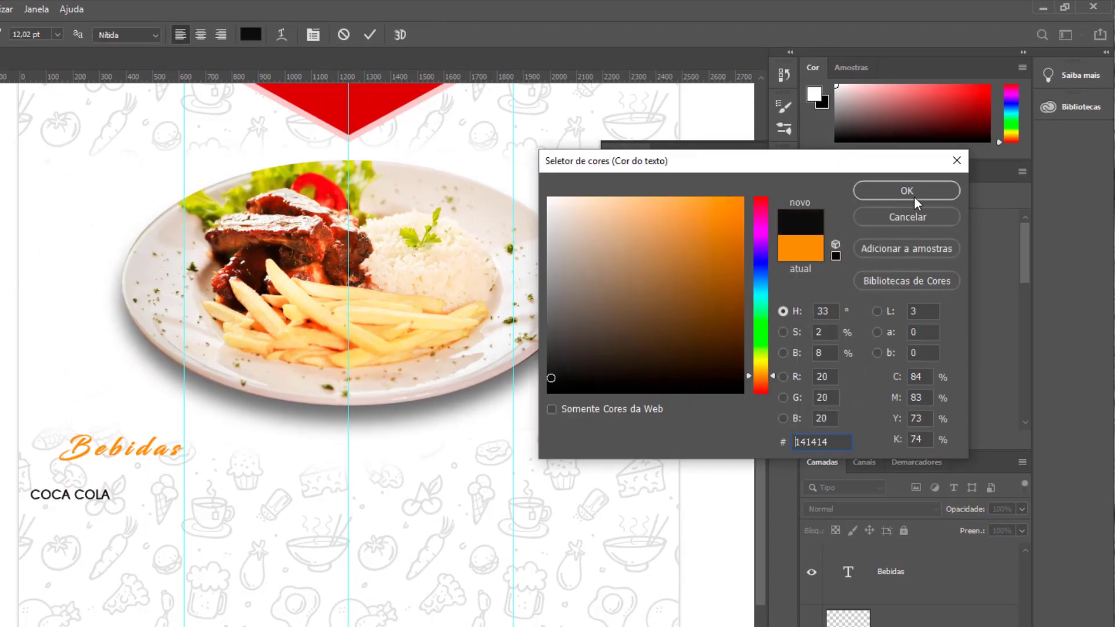
click(906, 191)
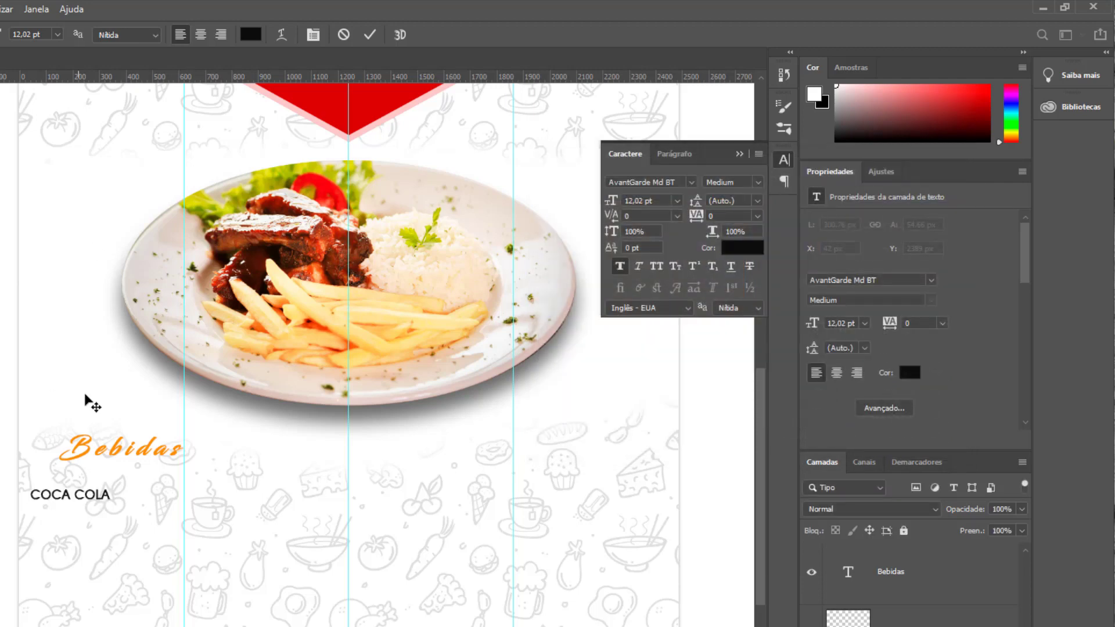
Move a vertical guide further left and nudge COCA COLA into place under the heading.
key(v)
scroll(93, 496, up, 1)
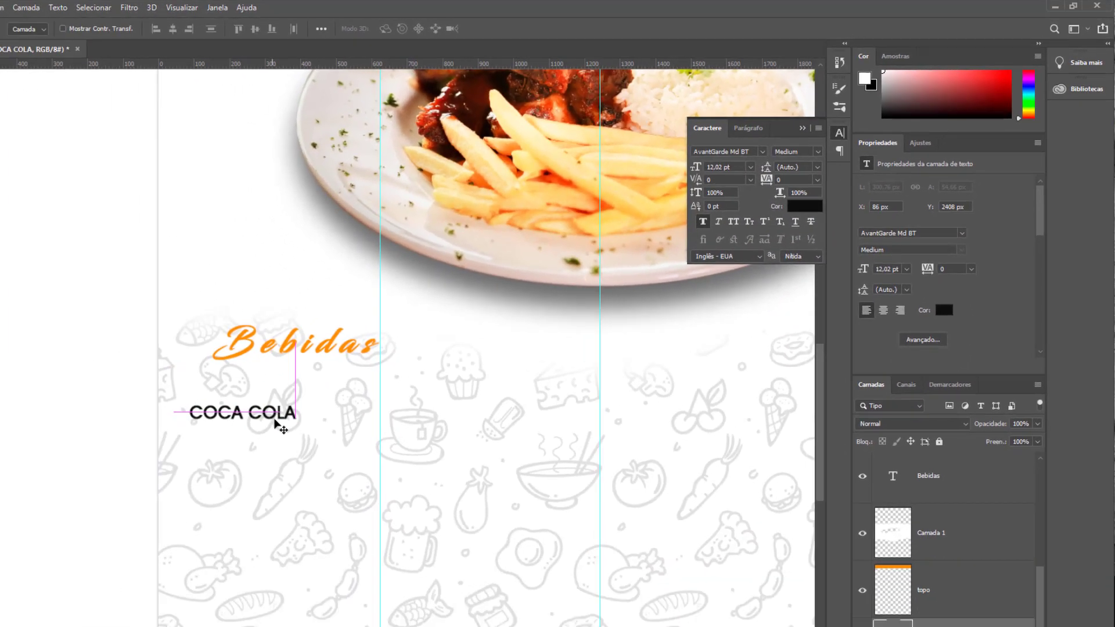
scroll(279, 423, down, 3)
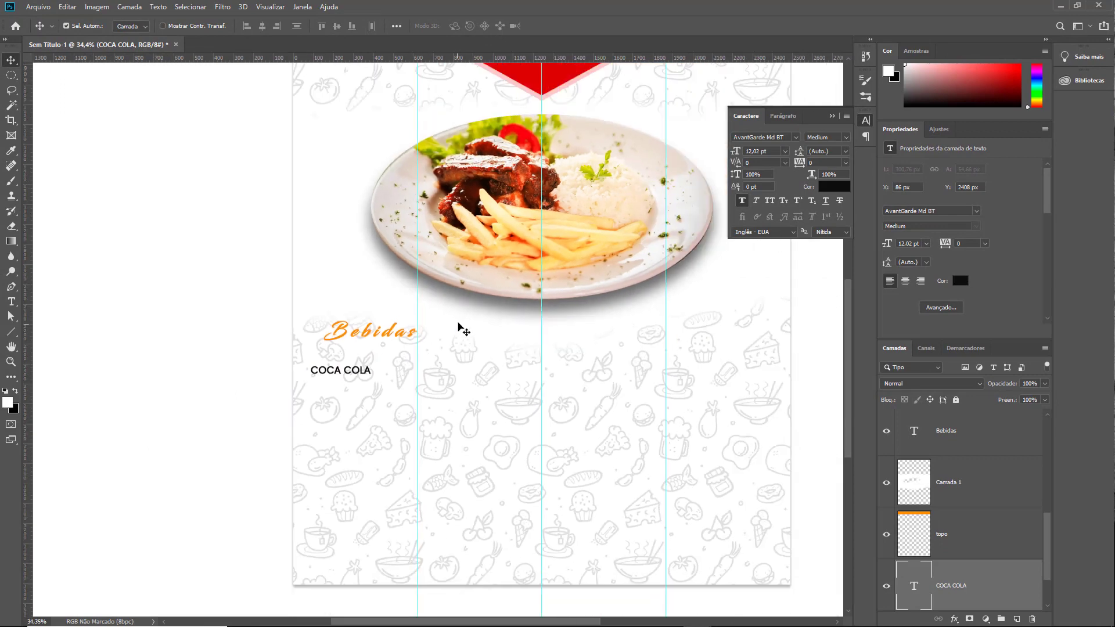
drag(417, 306, 150, 343)
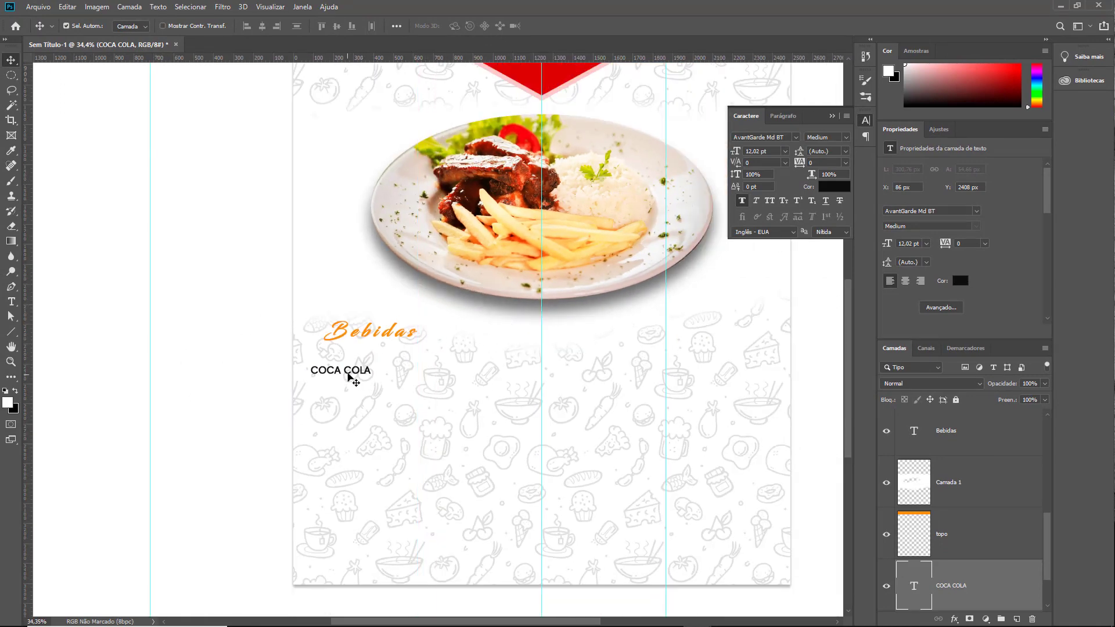
drag(350, 372, 361, 367)
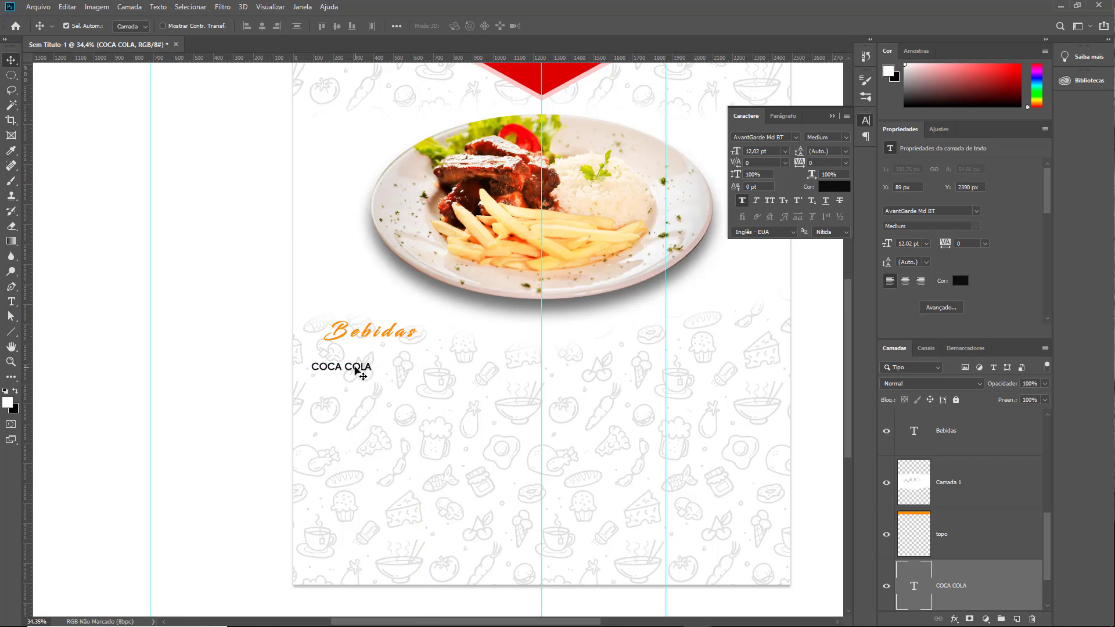
Colour the R$ 6,00 price orange, sampled from the Bebidas heading.
double_click(361, 371)
text(R$ 6.00)
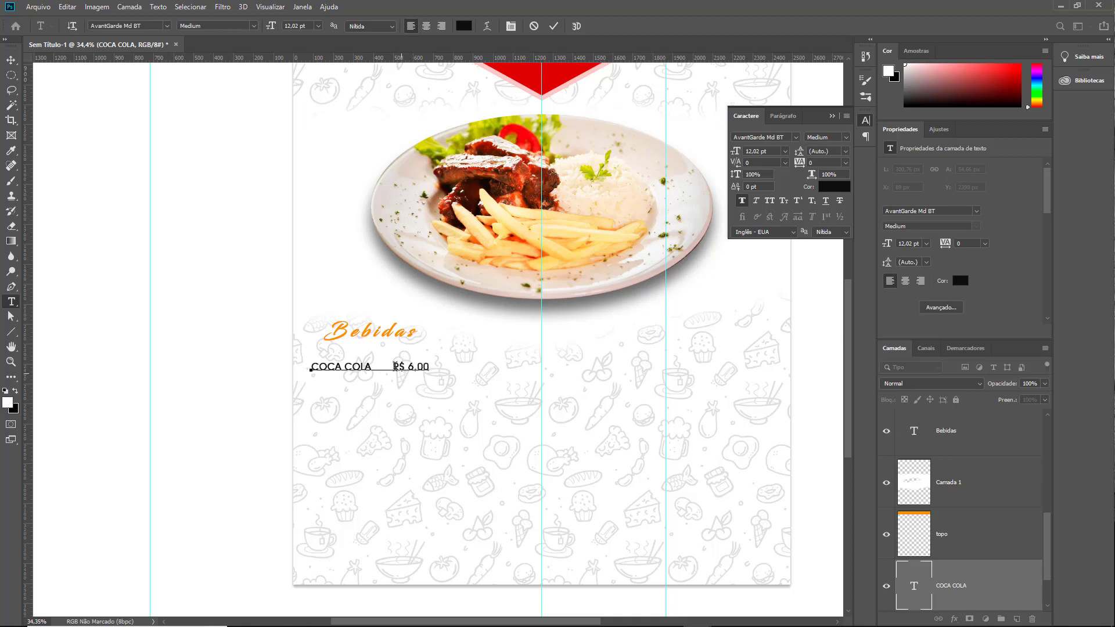
drag(394, 364, 475, 365)
click(460, 27)
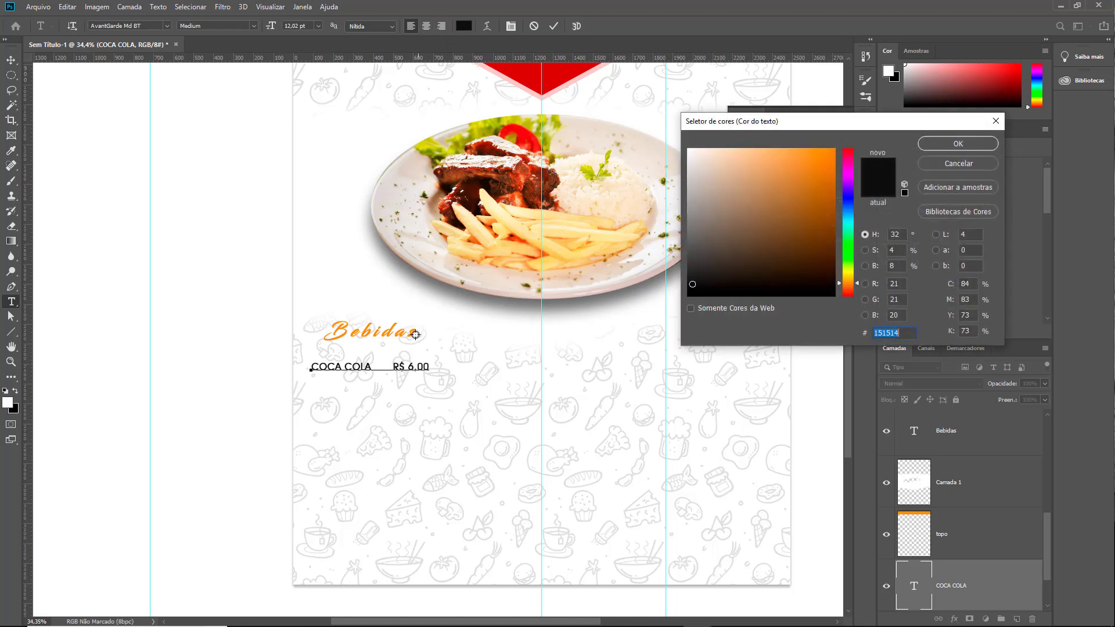
click(366, 329)
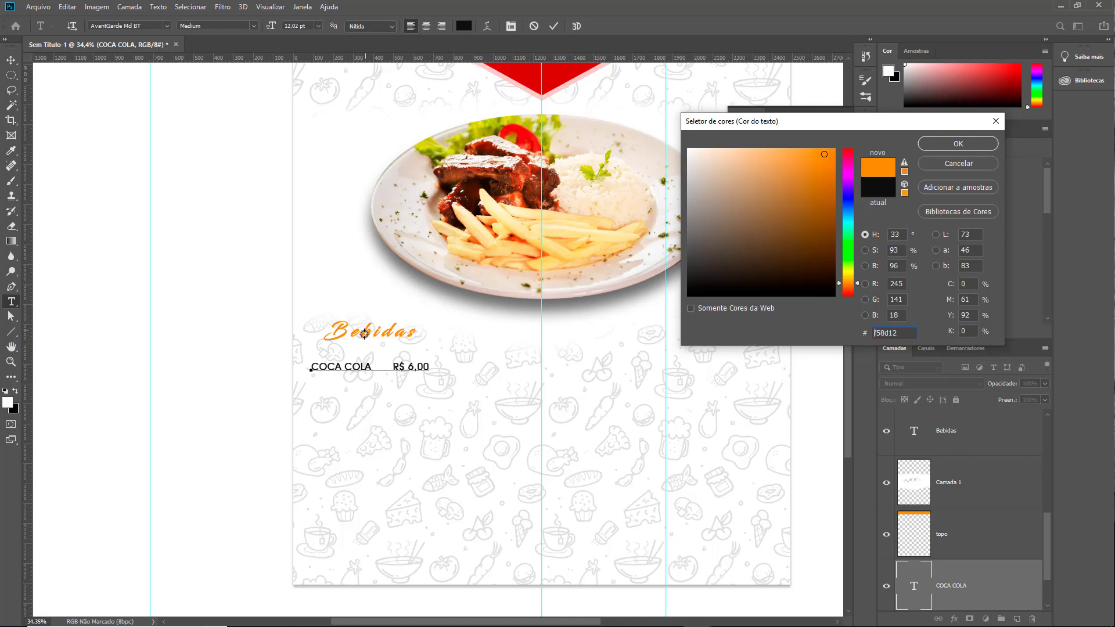
click(958, 142)
Position the COCA COLA R$ 6,00 line directly under the Bebidas heading.
click(11, 60)
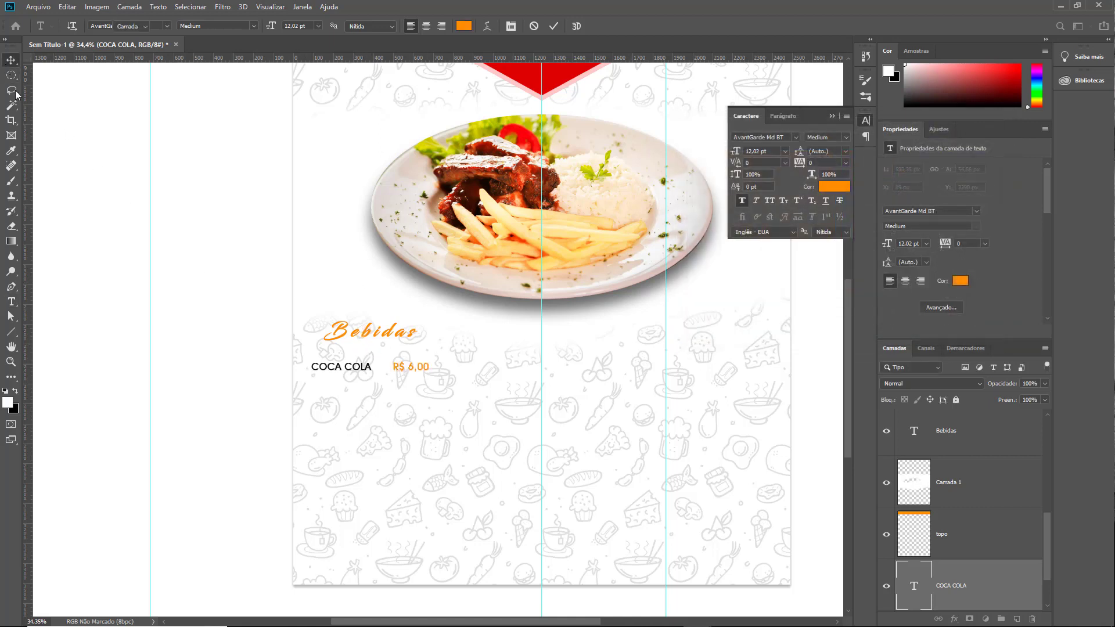
drag(367, 364, 368, 365)
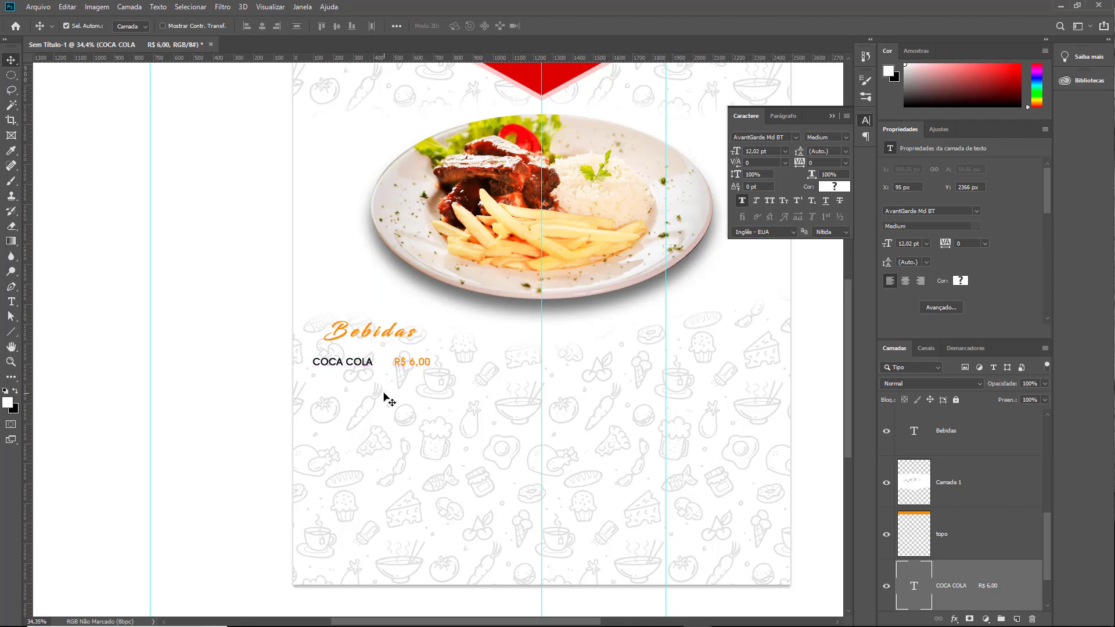
scroll(389, 393, down, 1)
scroll(331, 471, up, 1)
scroll(330, 471, up, 1)
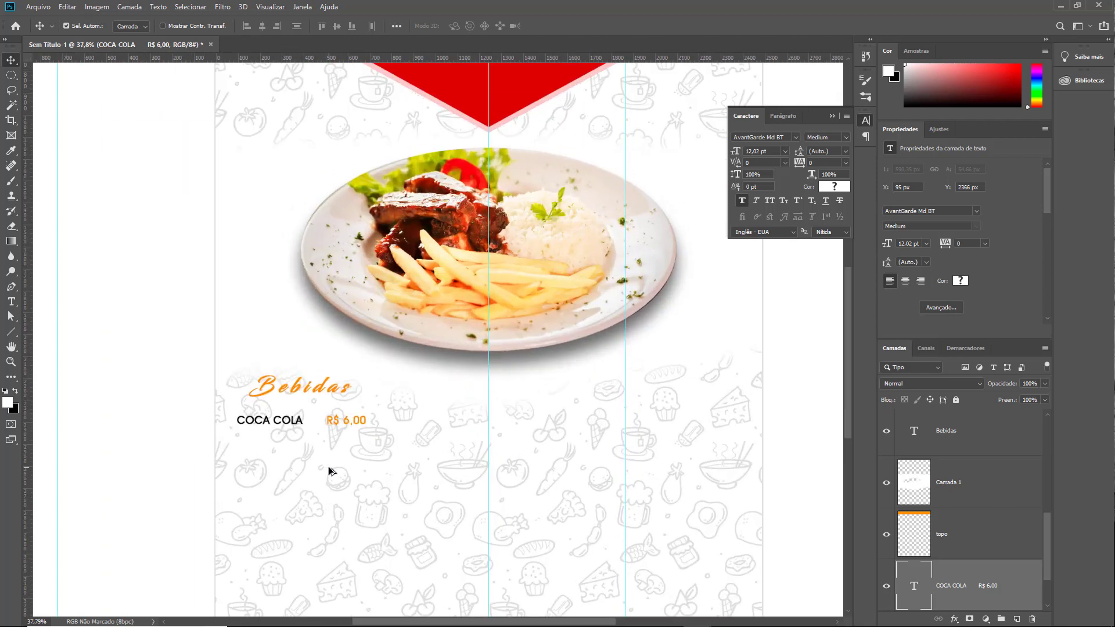
mouse_move(293, 423)
mouse_down()
mouse_move(294, 413)
mouse_move(307, 434)
mouse_up()
scroll(316, 437, down, 4)
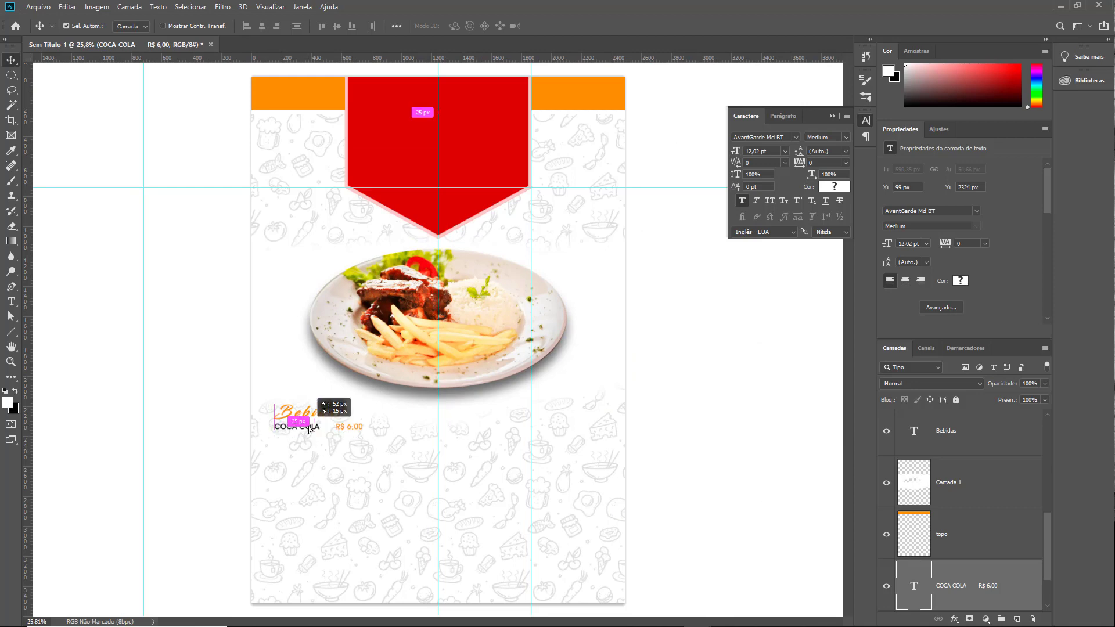
drag(307, 436, 309, 437)
scroll(308, 449, down, 2)
scroll(308, 449, up, 4)
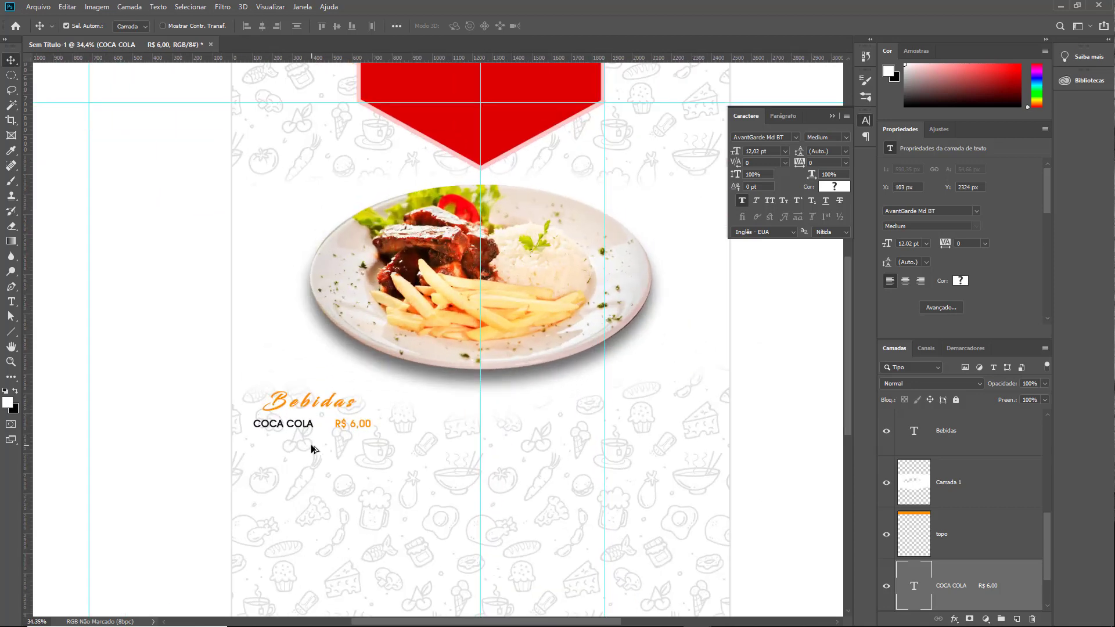
scroll(312, 449, up, 3)
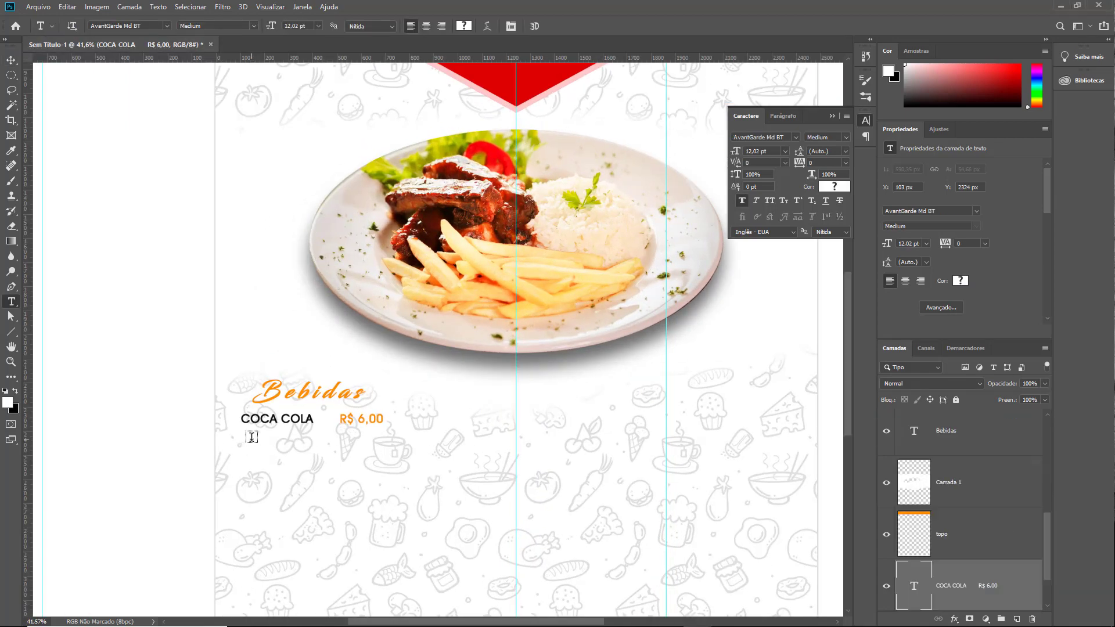
Start a text line under COCA COLA in ITC Avant Garde Gothic Std Book, coloured grey.
click(251, 436)
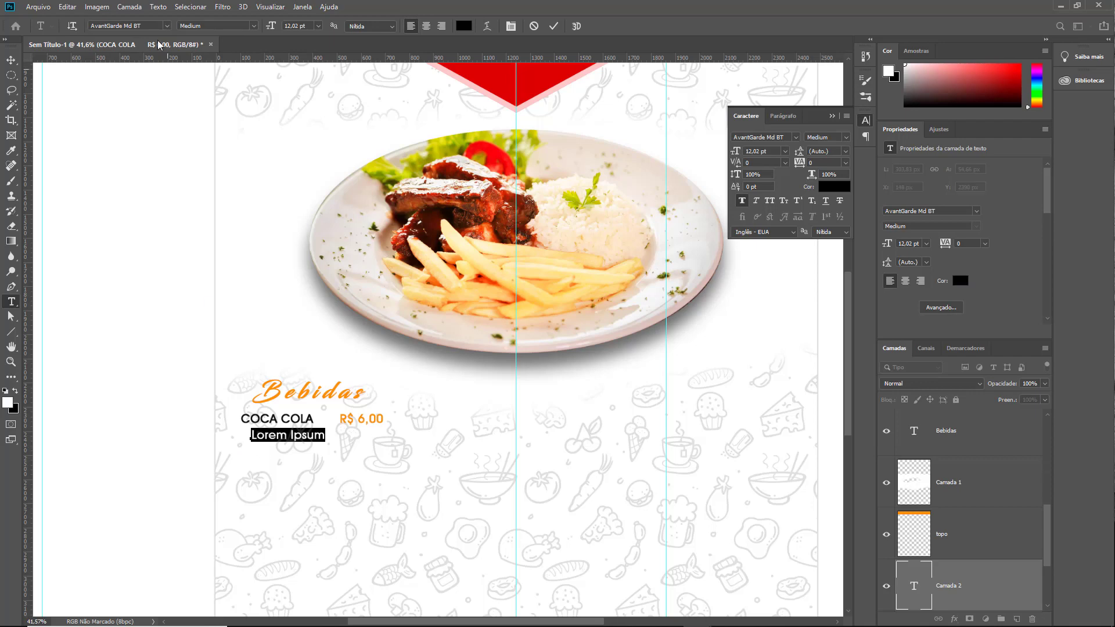
click(166, 26)
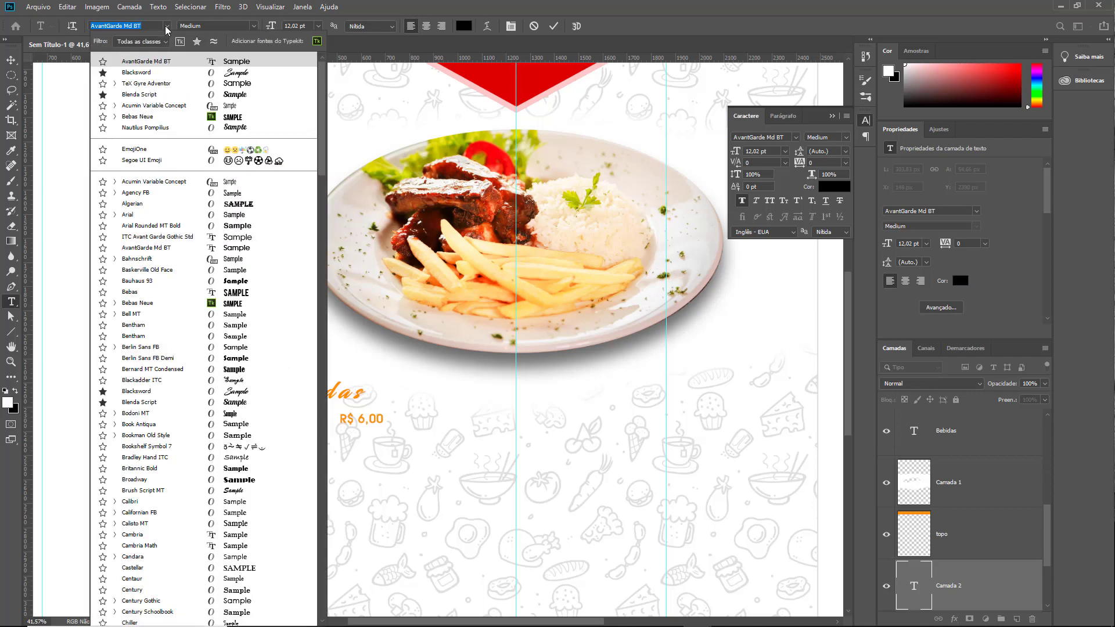
text(ITCA)
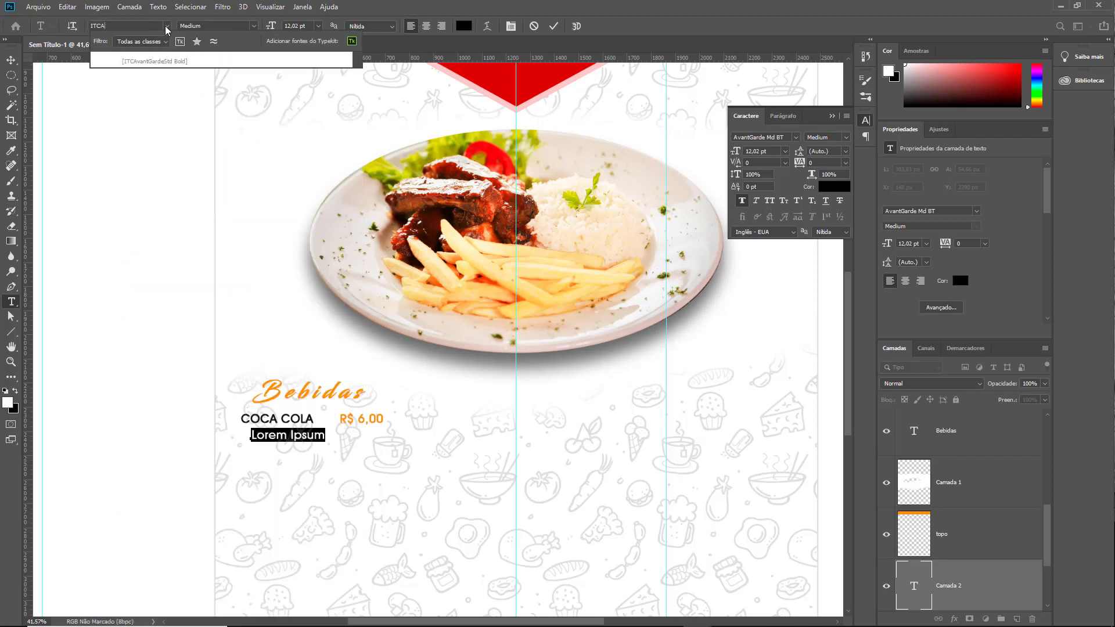
key(BackSpace)
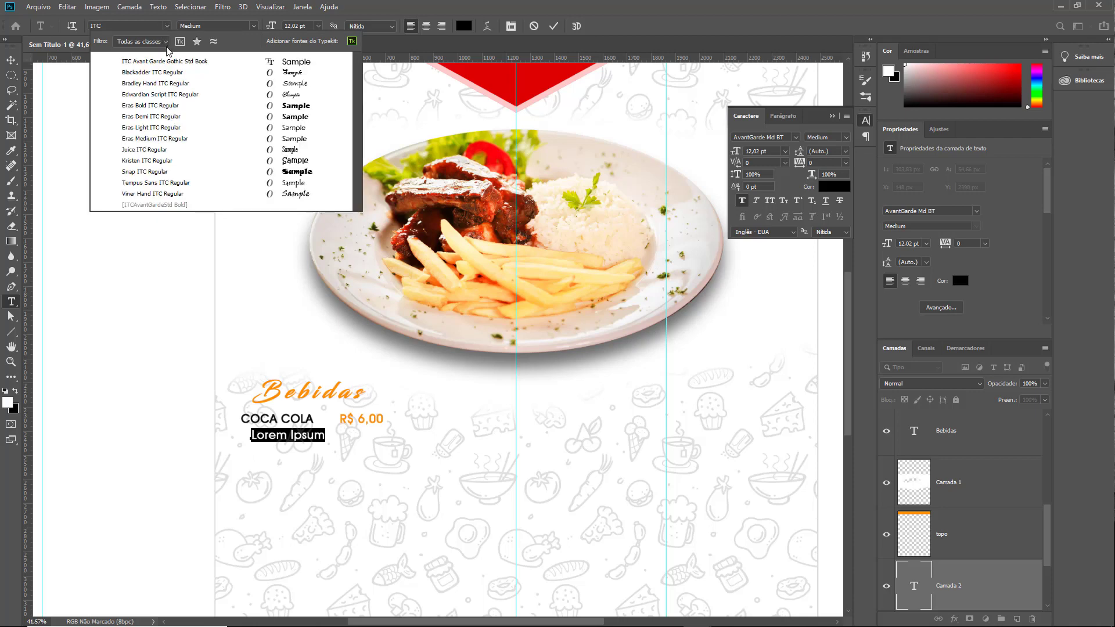
click(168, 62)
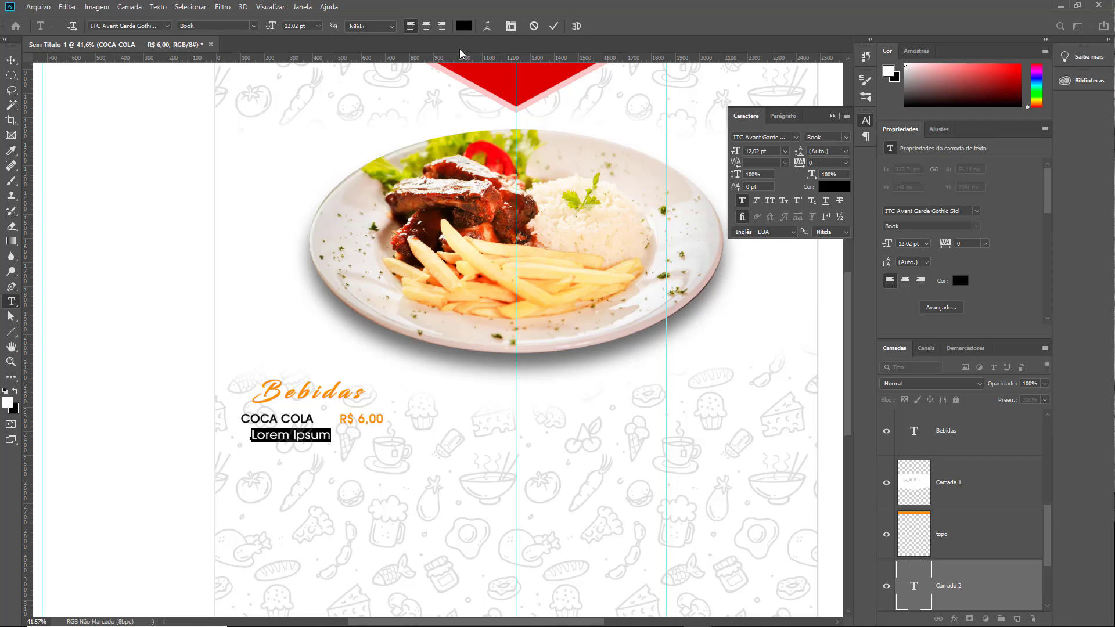
click(462, 26)
mouse_move(690, 203)
mouse_down()
mouse_move(688, 164)
mouse_move(688, 220)
mouse_up()
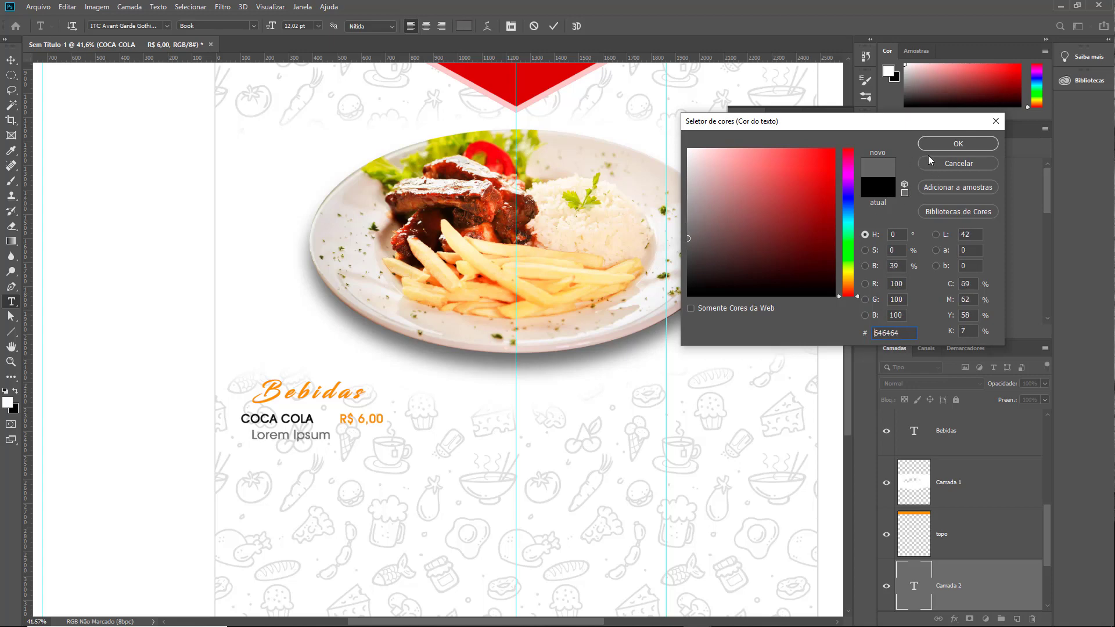
click(958, 144)
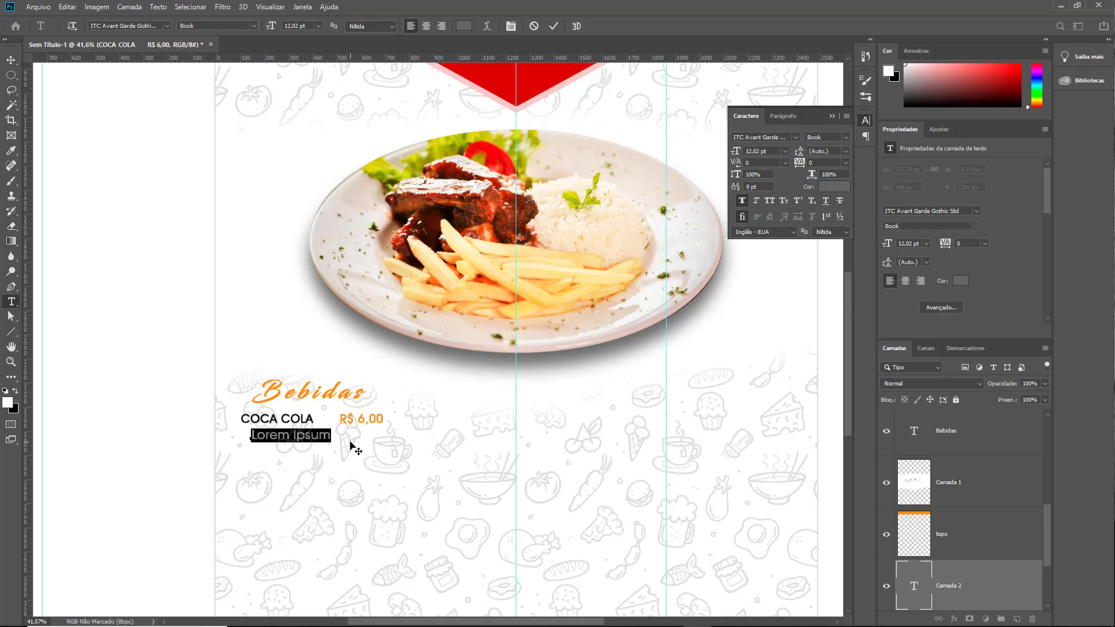
Type 'COCA EM LATA,GARRAFA, COM GELO E LIMÃO' as the description, fixing typos, and commit it.
text(COCA E)
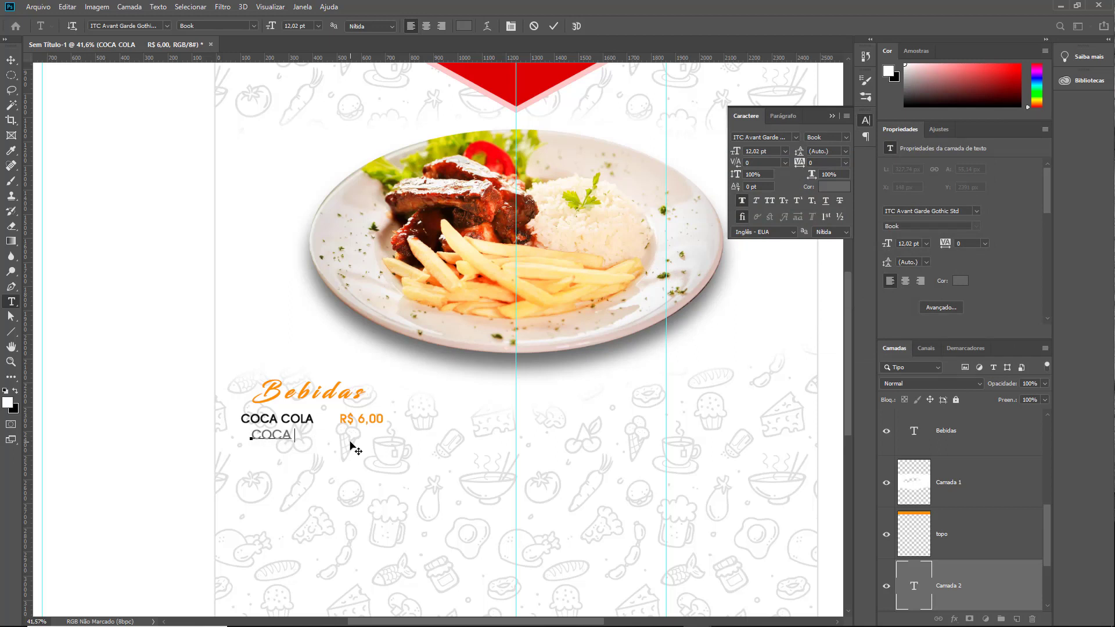
text(M LATA)
key(ctrl+plus)
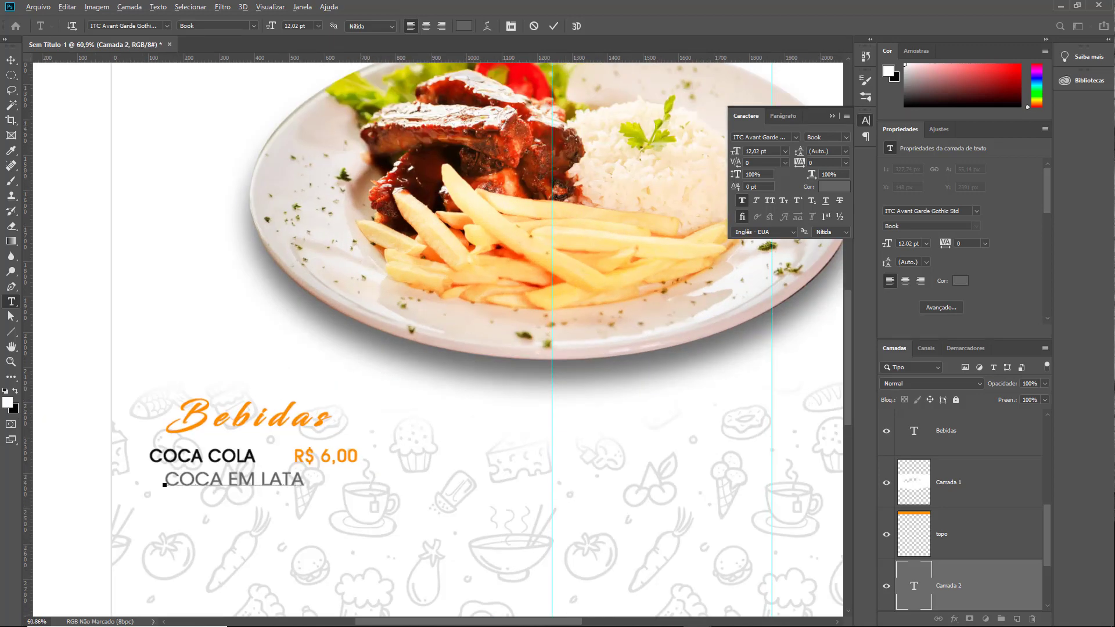
double_click(195, 479)
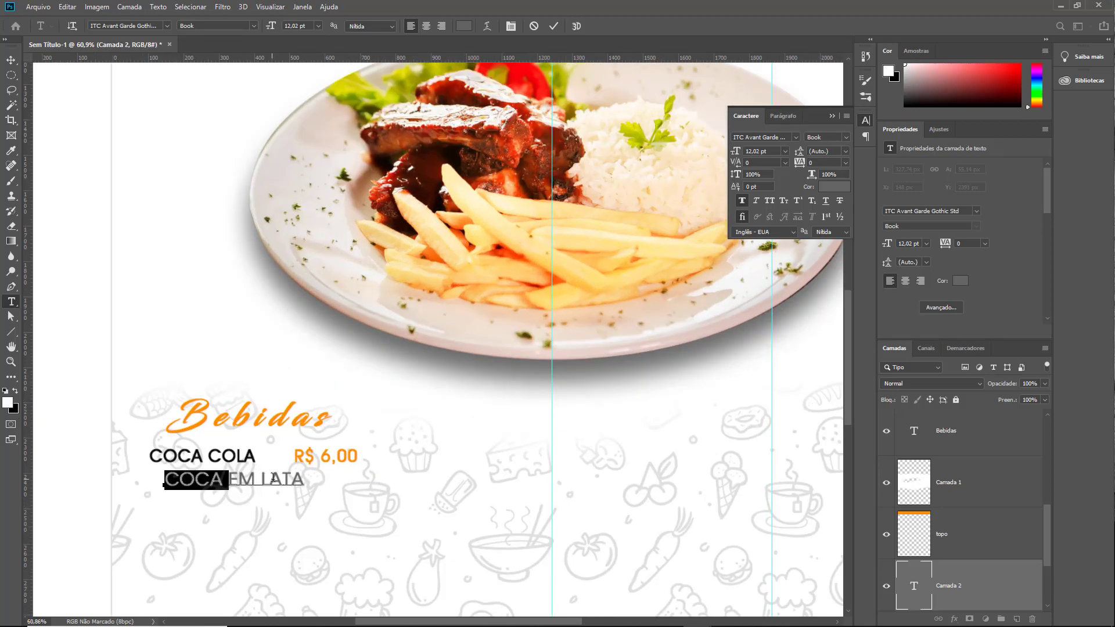
click(270, 479)
drag(305, 481, 129, 472)
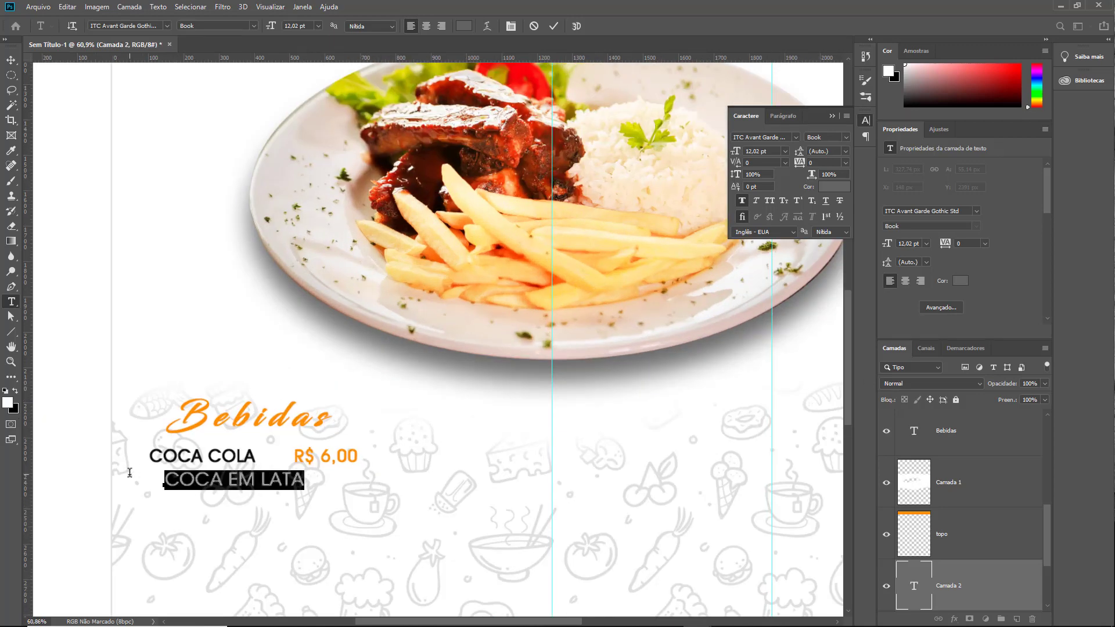
text(COCA EM LAT)
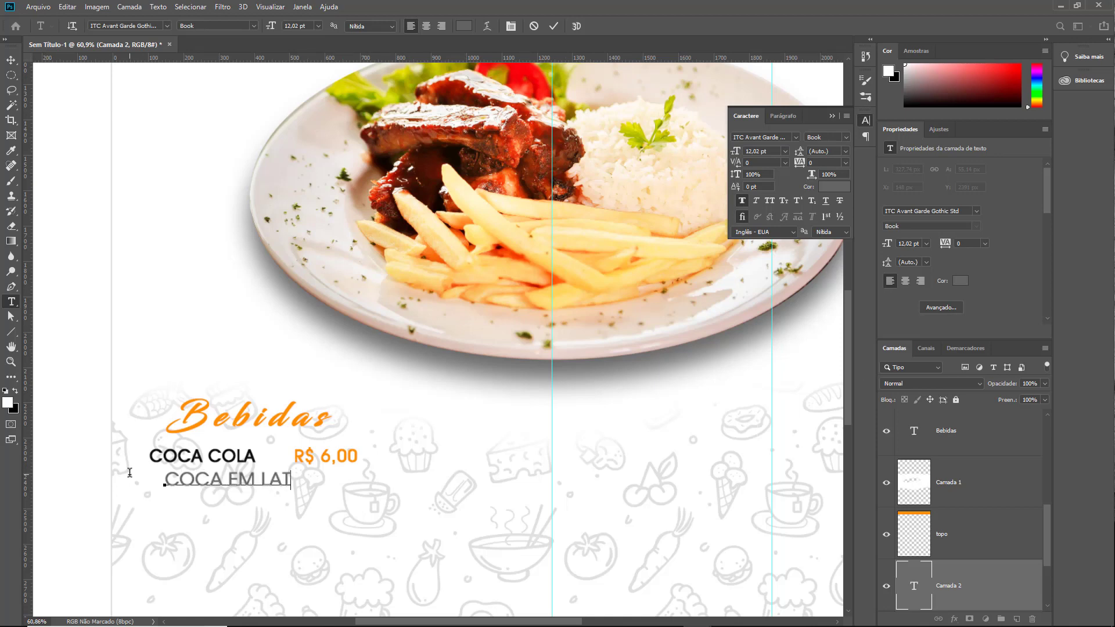
text(A. )
text(KS)
key(BackSpace)
key(BackSpace)
text(GAR)
text(RAFA)
text(COM GE)
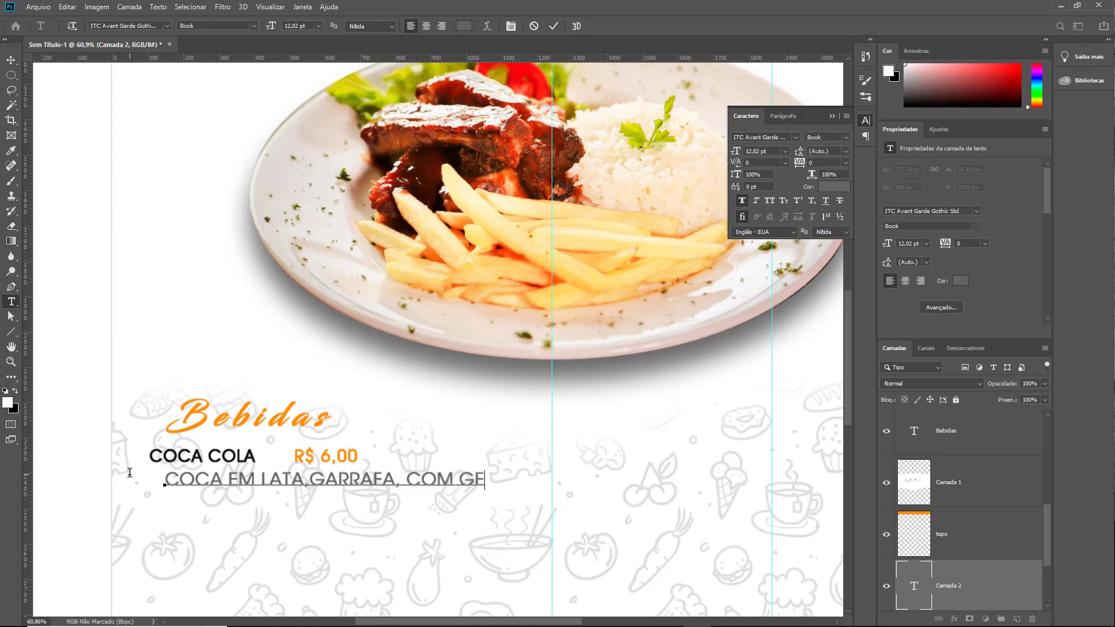
text(LO E LIMÇÃO)
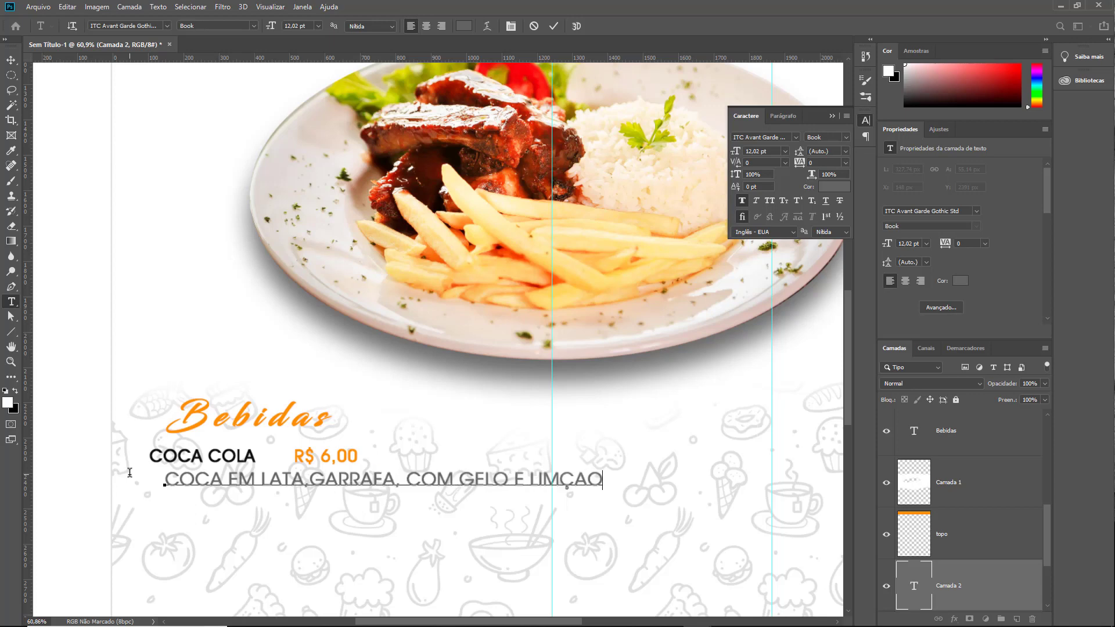
key(BackSpace)
key(BackSpace)
key(BackSpace)
text(ÃO)
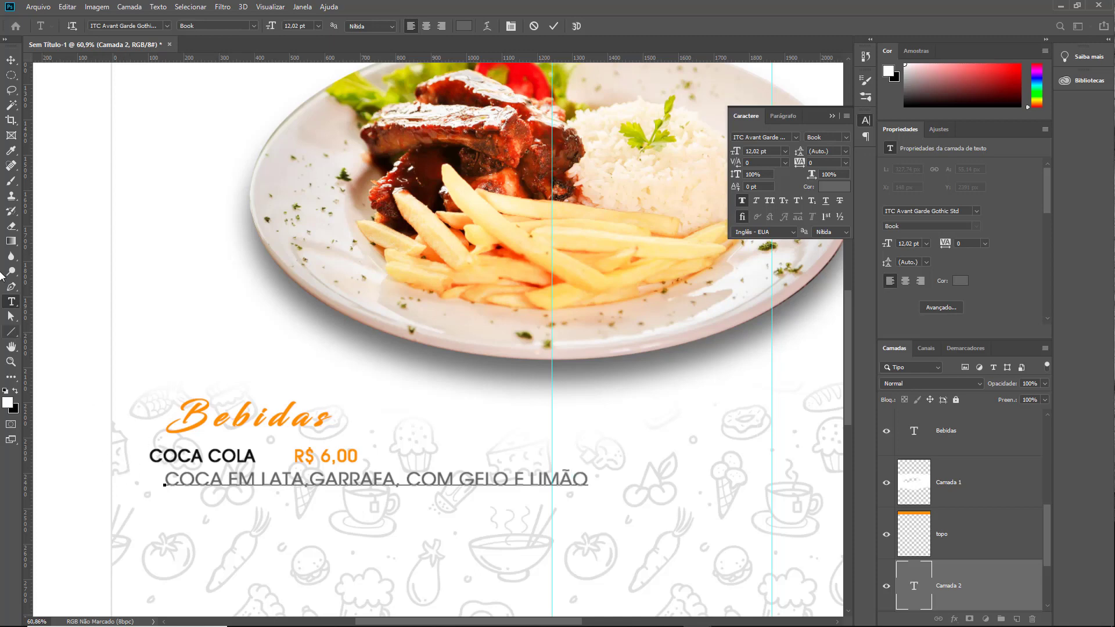
click(12, 60)
Scale the description to about half size under COCA COLA and add a guide at its left edge.
alt+scroll(279, 424, down, 1)
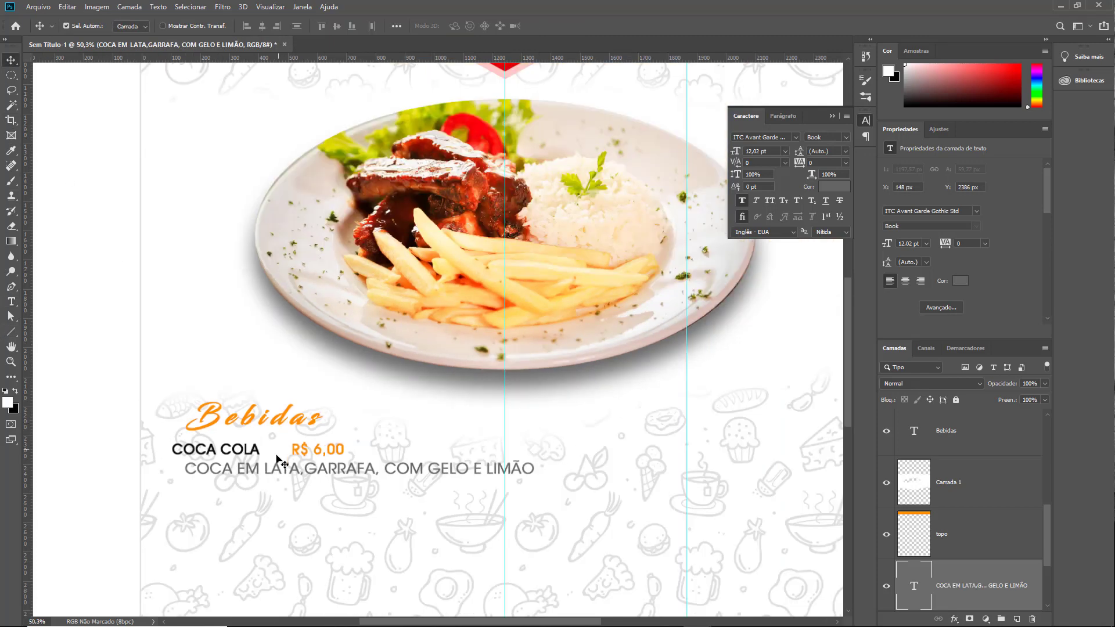
drag(270, 477, 253, 481)
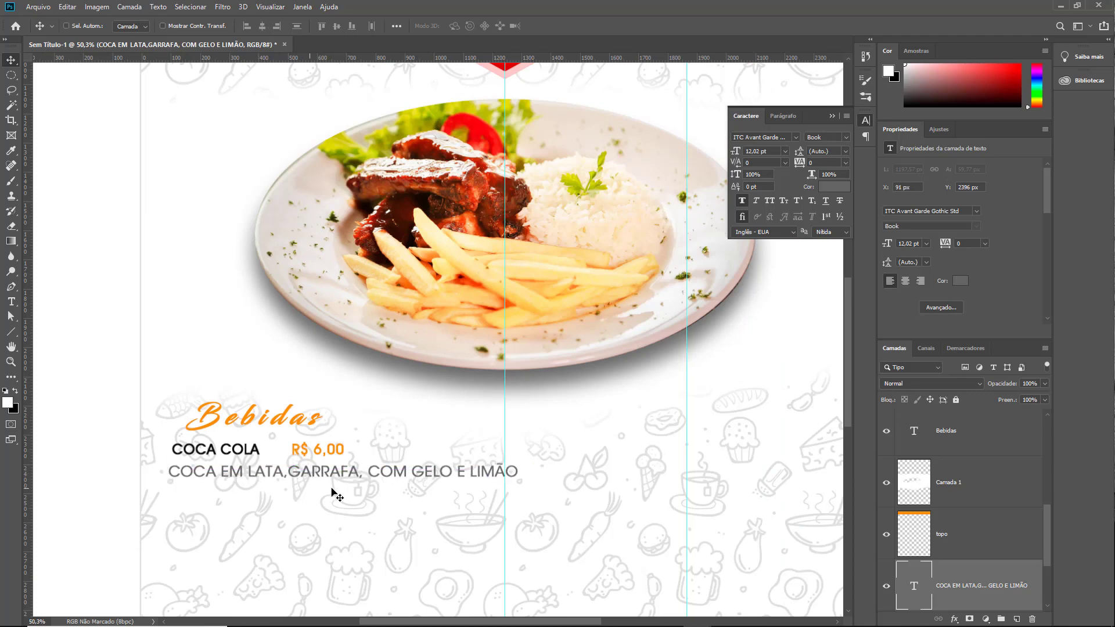
key(ctrl+t)
drag(516, 460, 357, 476)
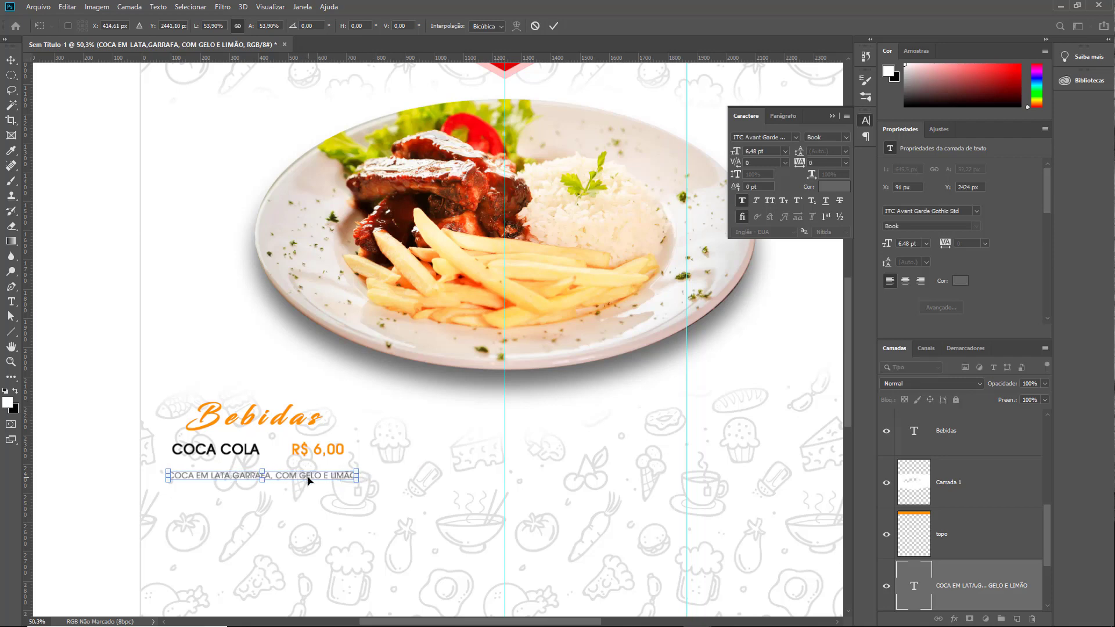
drag(309, 477, 314, 478)
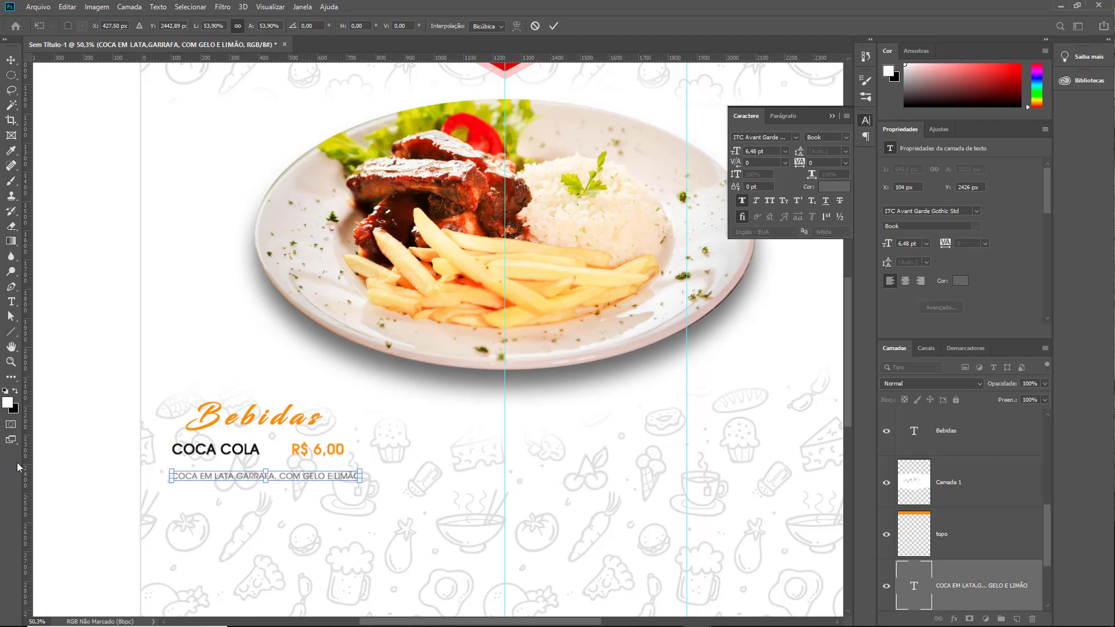
key(Return)
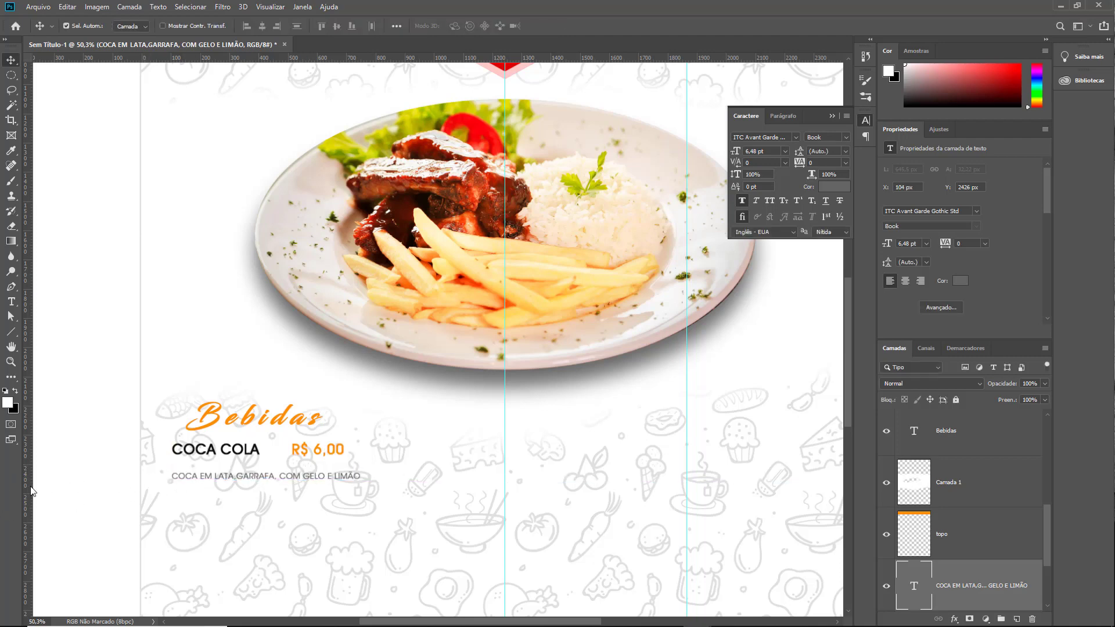
mouse_move(32, 490)
mouse_down()
mouse_move(142, 480)
mouse_move(176, 499)
mouse_move(205, 470)
mouse_up()
key(ctrl)
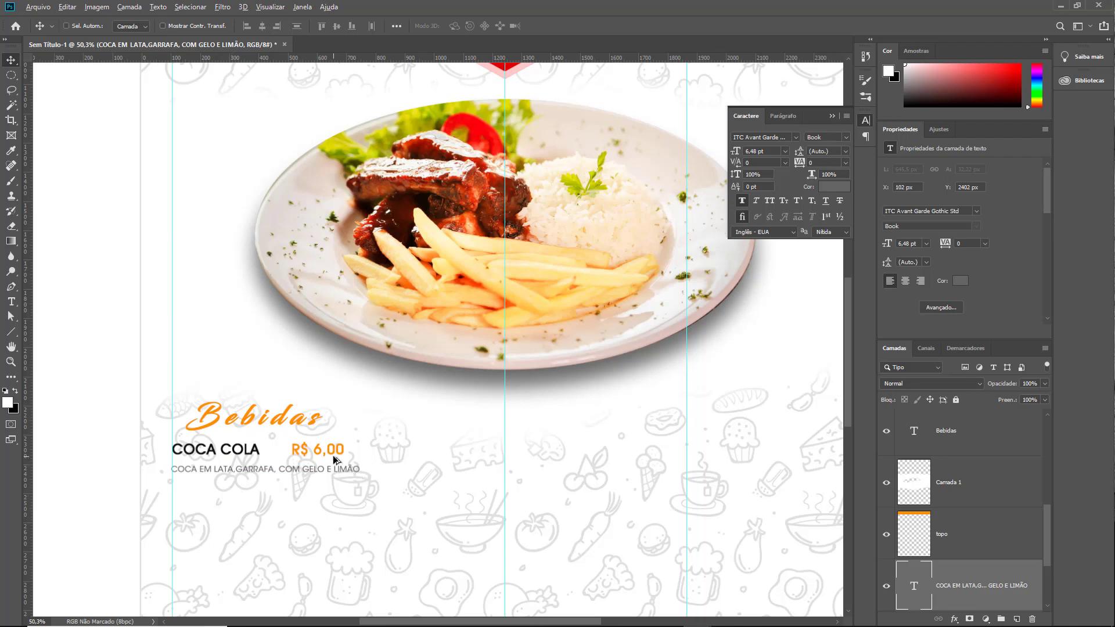
Line up the COCA COLA line with the new vertical guide.
drag(337, 455, 352, 458)
scroll(327, 469, down, 2)
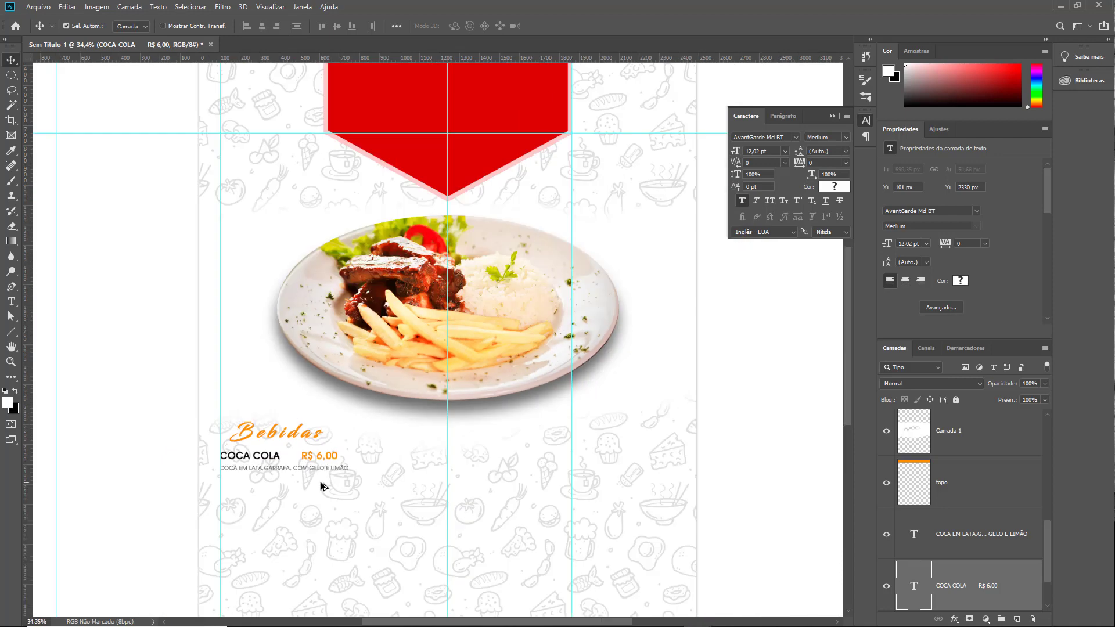
scroll(319, 484, up, 2)
scroll(308, 473, down, 2)
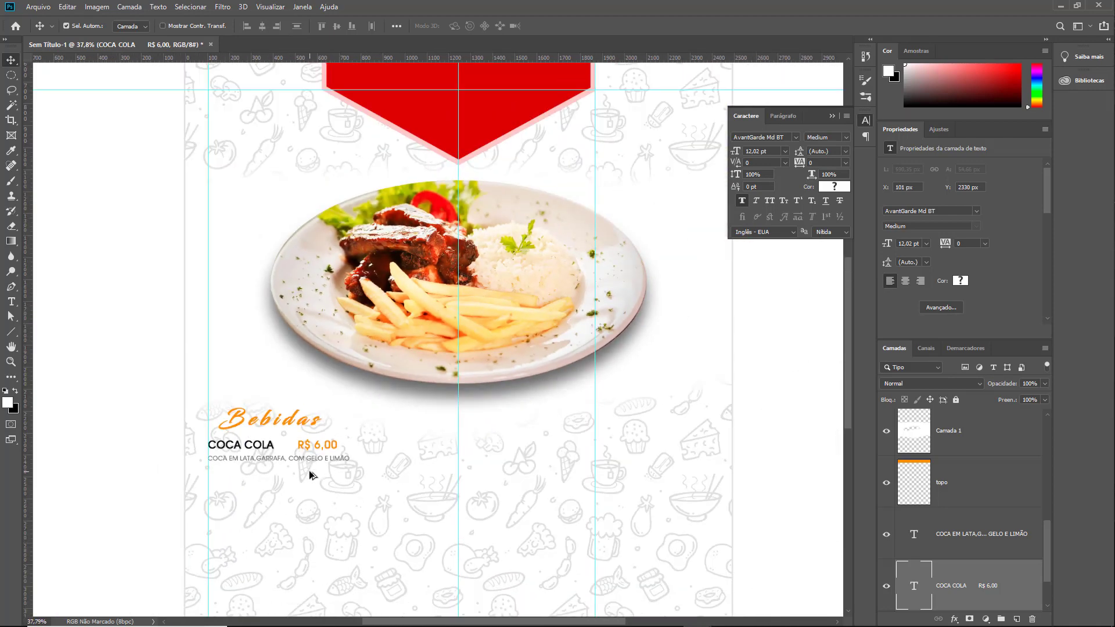
scroll(312, 476, up, 1)
scroll(958, 507, down, 1)
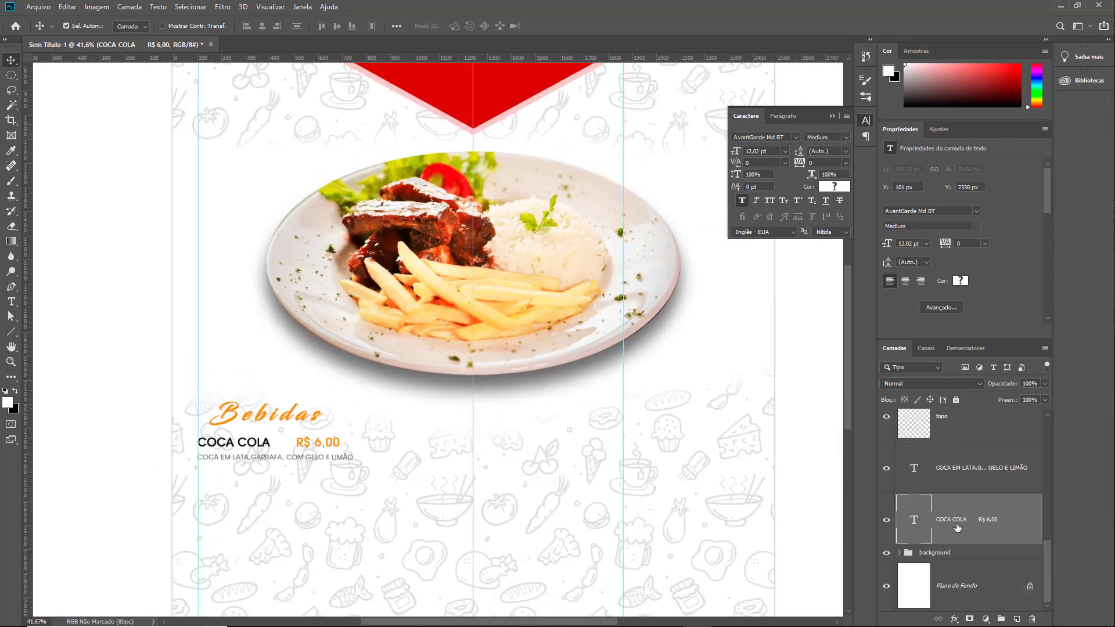
Fade the food-pattern background group to 13% opacity.
click(950, 554)
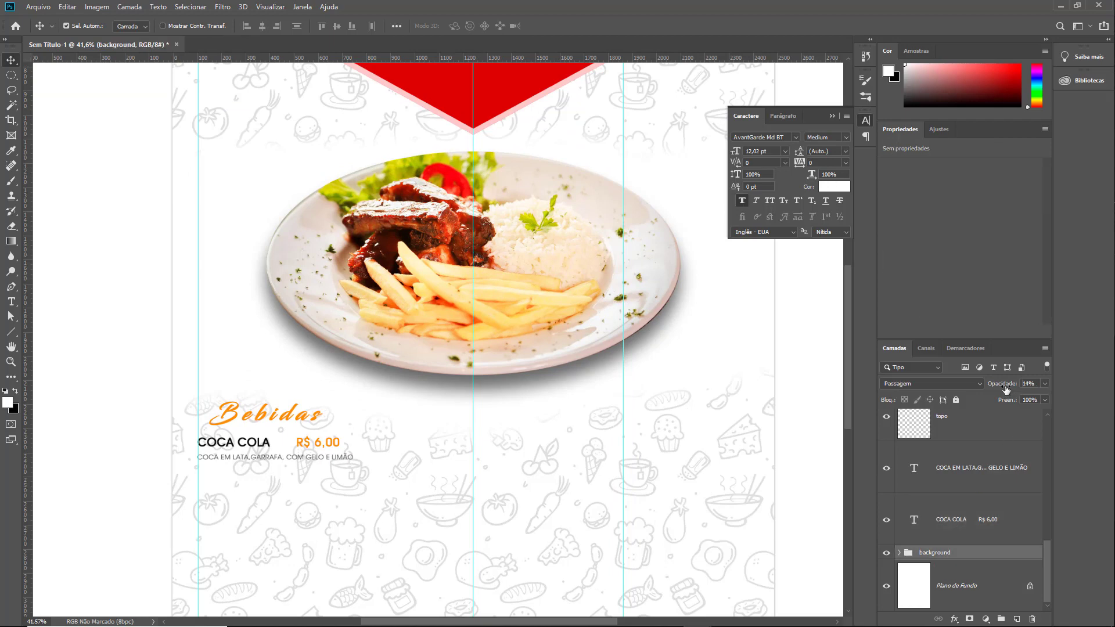
drag(1006, 389, 1004, 390)
scroll(346, 490, down, 3)
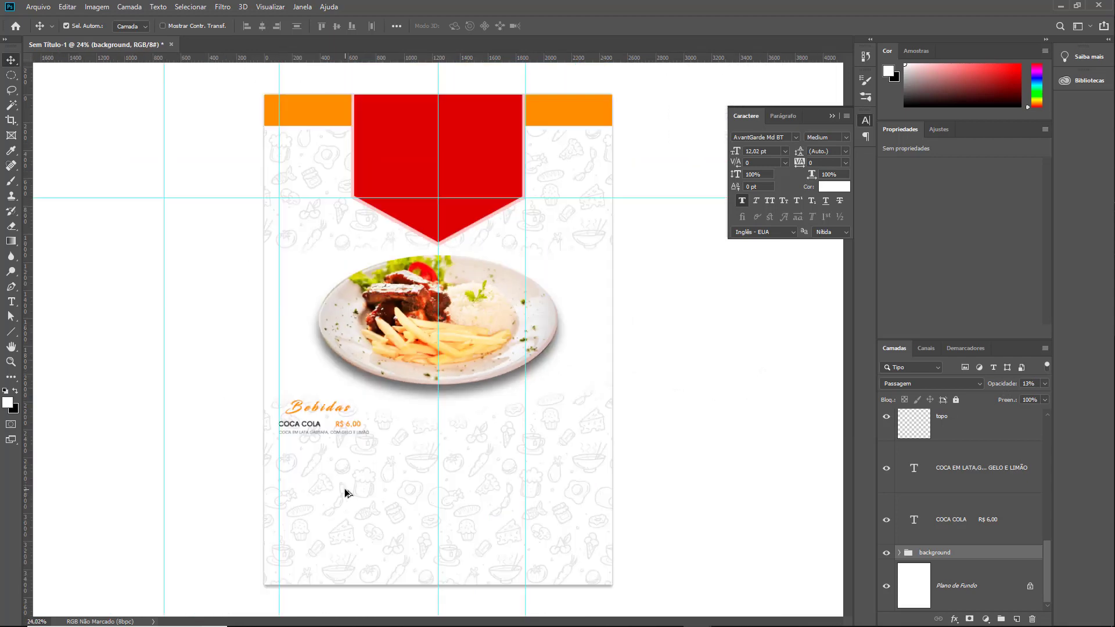
scroll(348, 492, up, 2)
scroll(348, 493, up, 2)
scroll(348, 492, down, 2)
scroll(344, 487, down, 1)
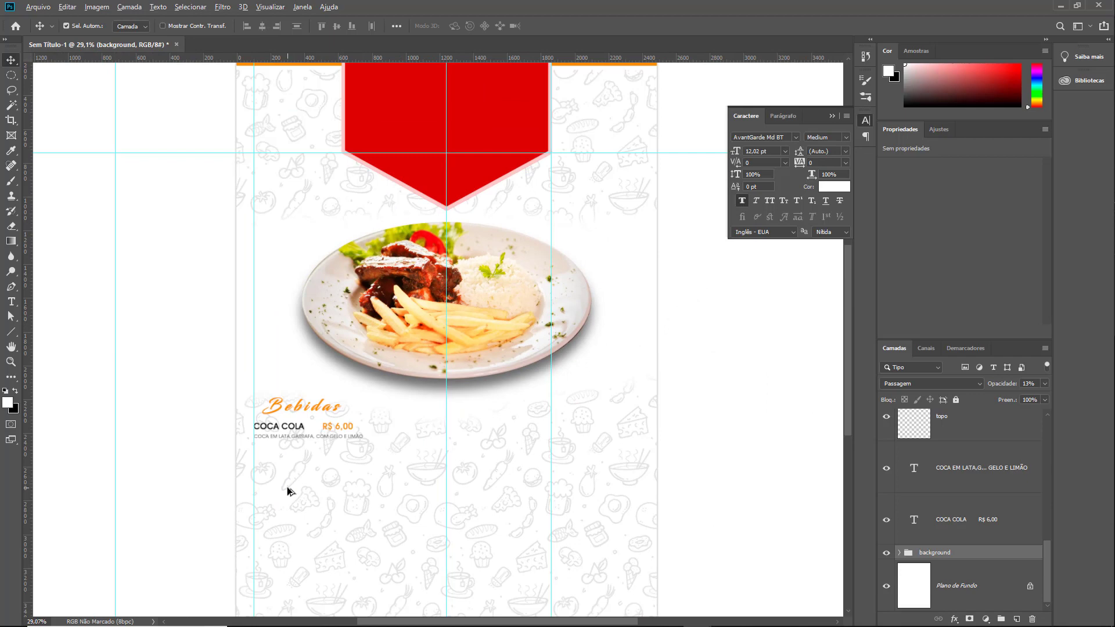
scroll(289, 490, down, 2)
scroll(289, 490, up, 3)
scroll(289, 490, up, 1)
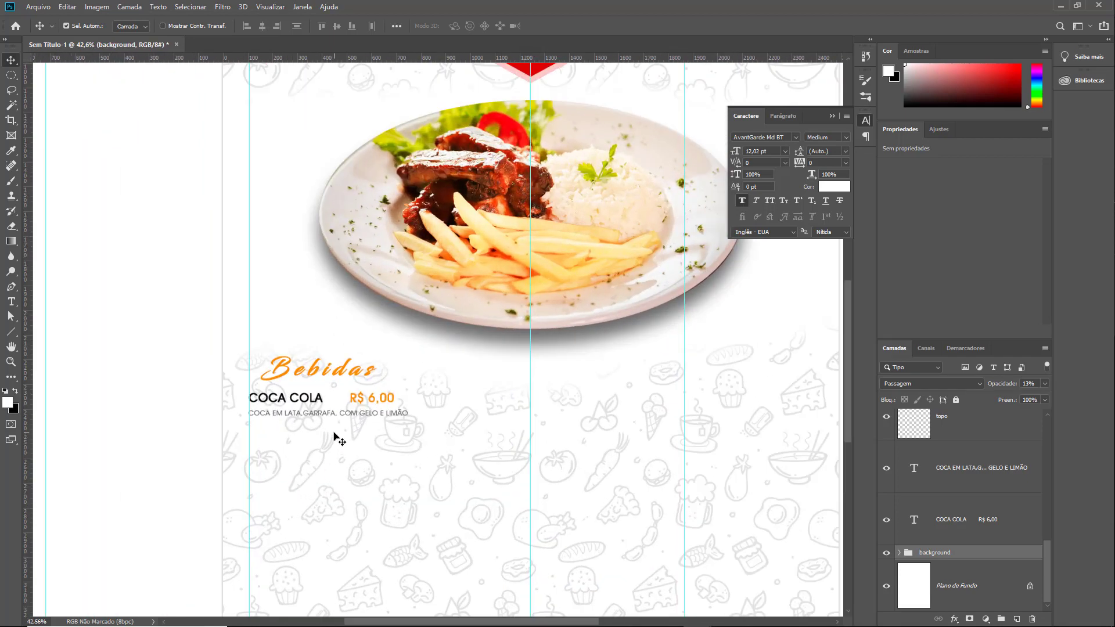
click(338, 378)
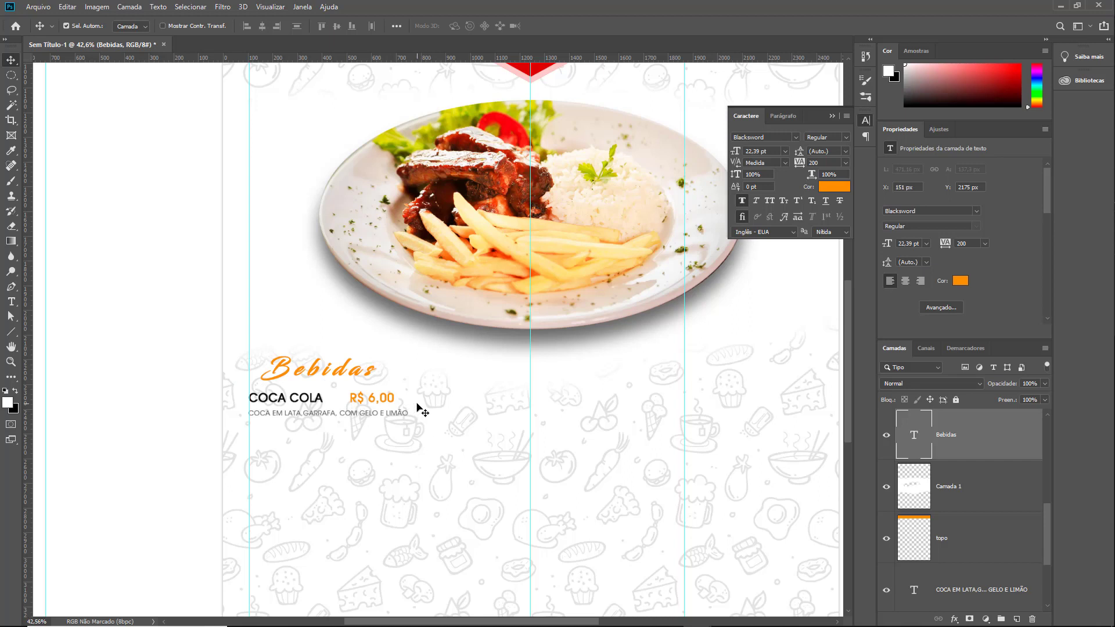
Insert spaces before R$ 6,00 on the COCA COLA line to push the price right.
click(380, 403)
key(t)
click(351, 397)
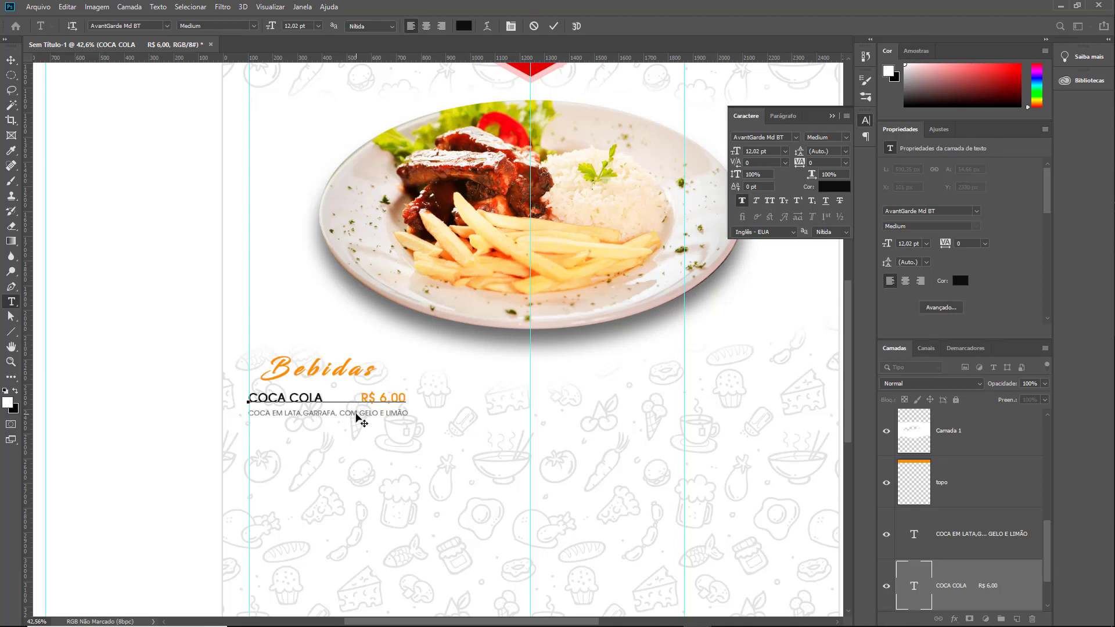
click(11, 60)
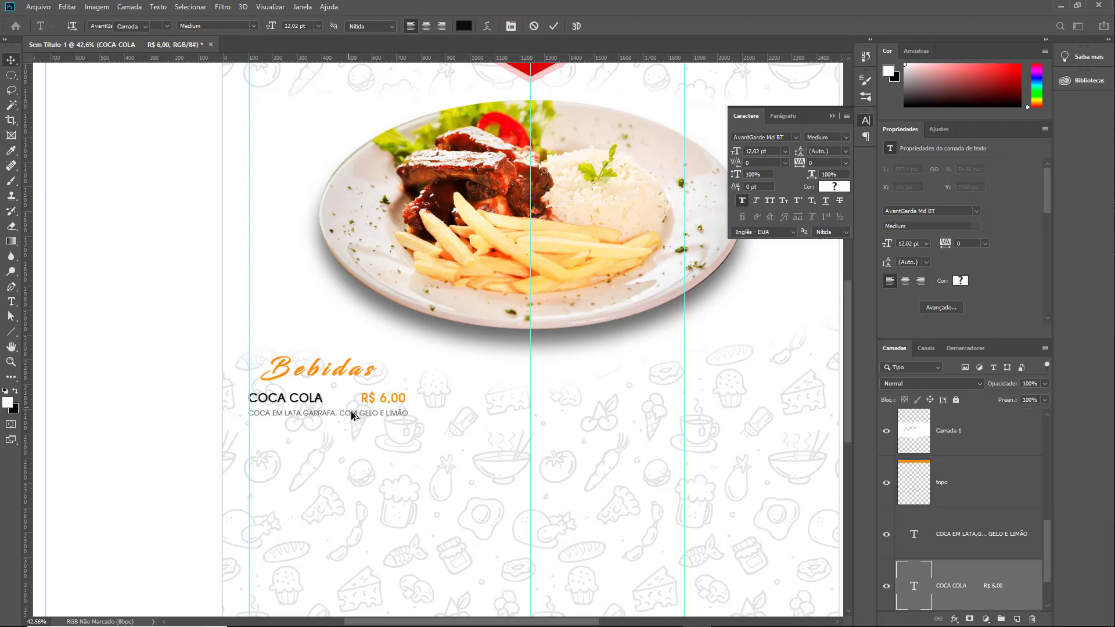
scroll(349, 418, down, 3)
scroll(340, 447, up, 2)
scroll(325, 406, up, 2)
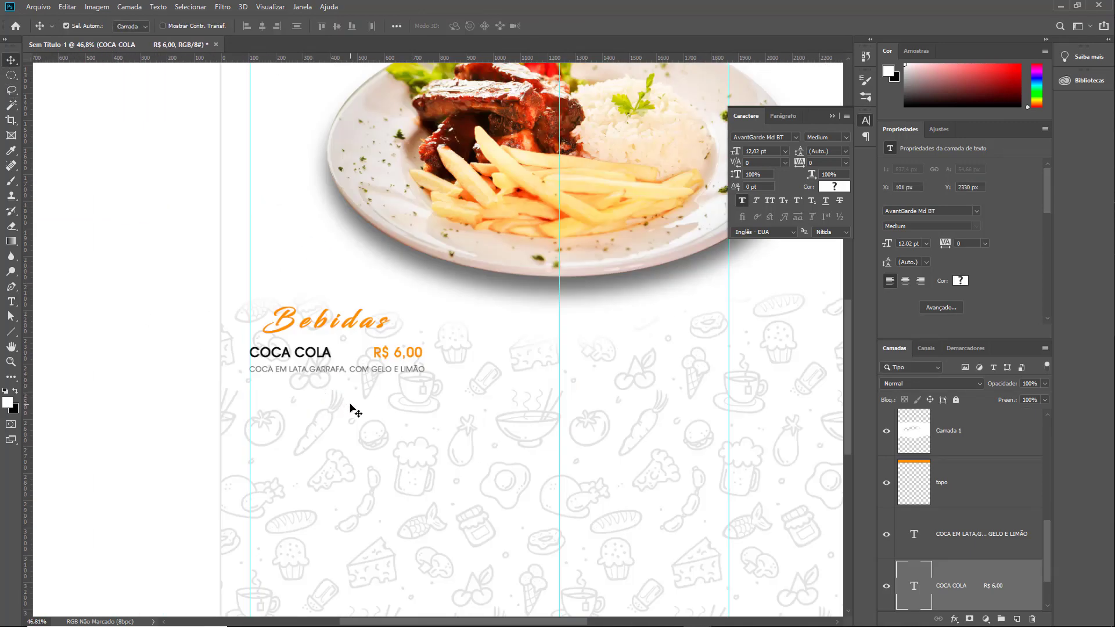
scroll(378, 404, down, 2)
scroll(380, 415, up, 2)
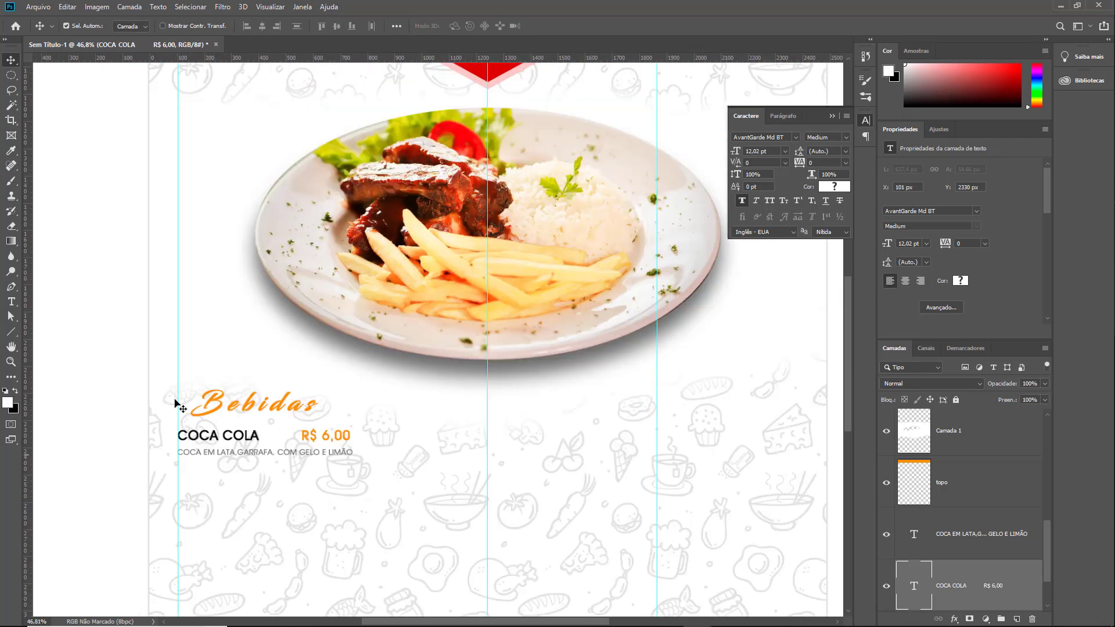
Switch to the Brush tool and select the drink description text layer.
click(11, 181)
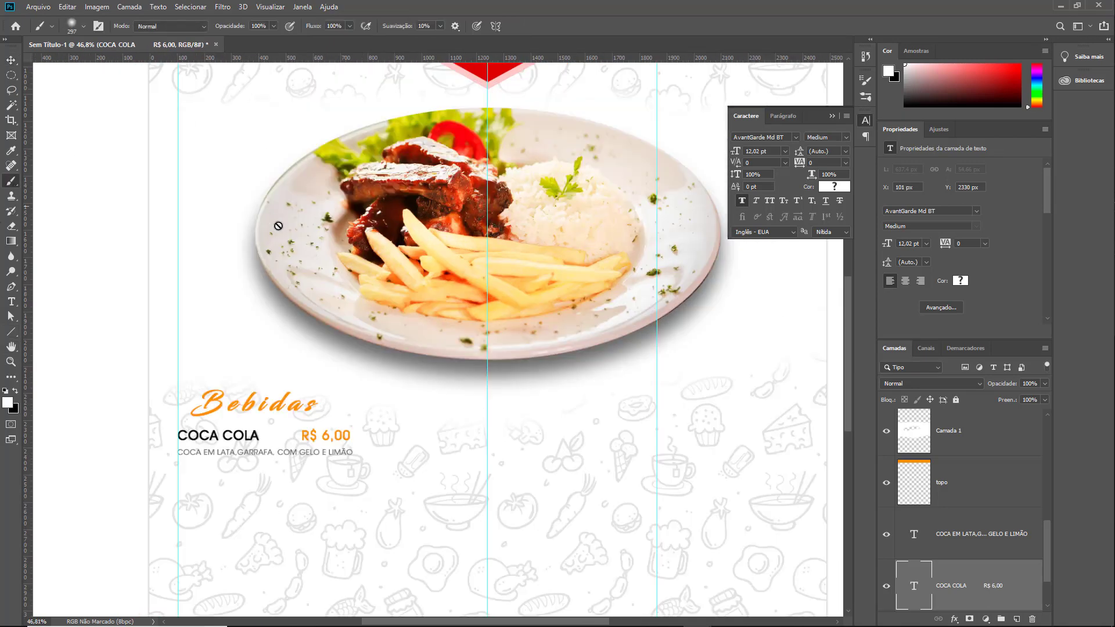
scroll(952, 505, down, 1)
scroll(962, 542, up, 2)
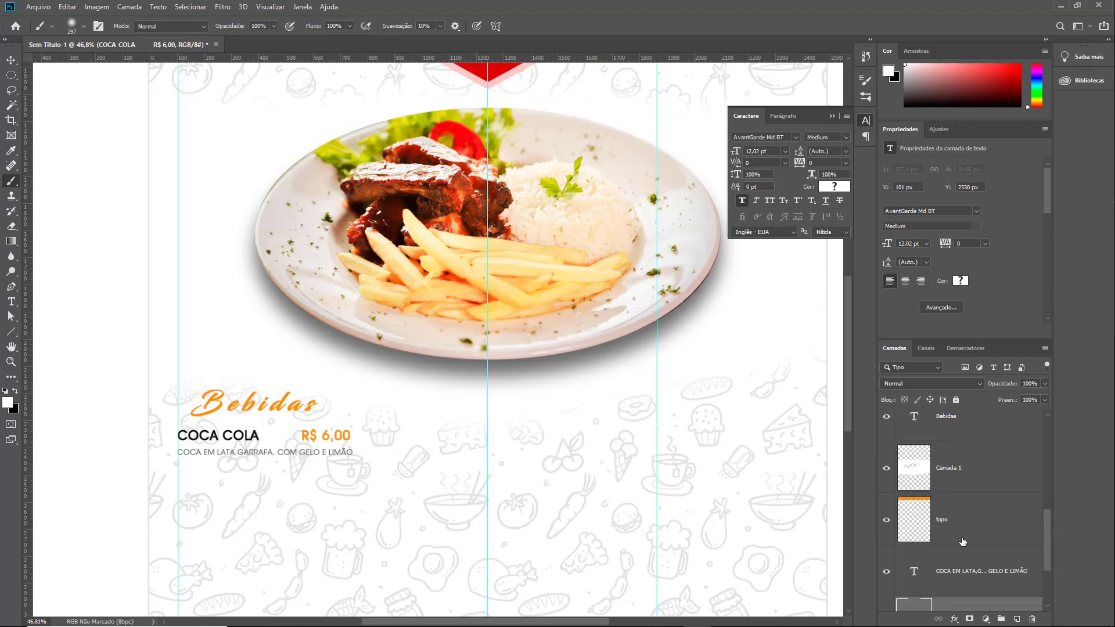
click(964, 548)
scroll(978, 522, down, 1)
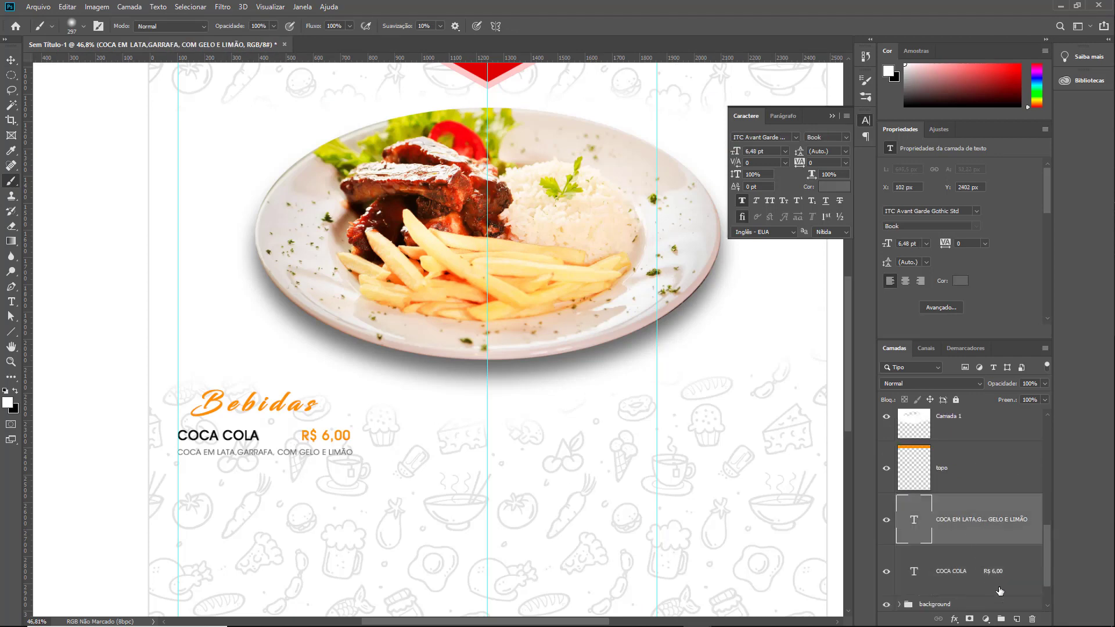
Add a new empty layer named DIVISÃO PONTILHADA above the description.
click(1016, 619)
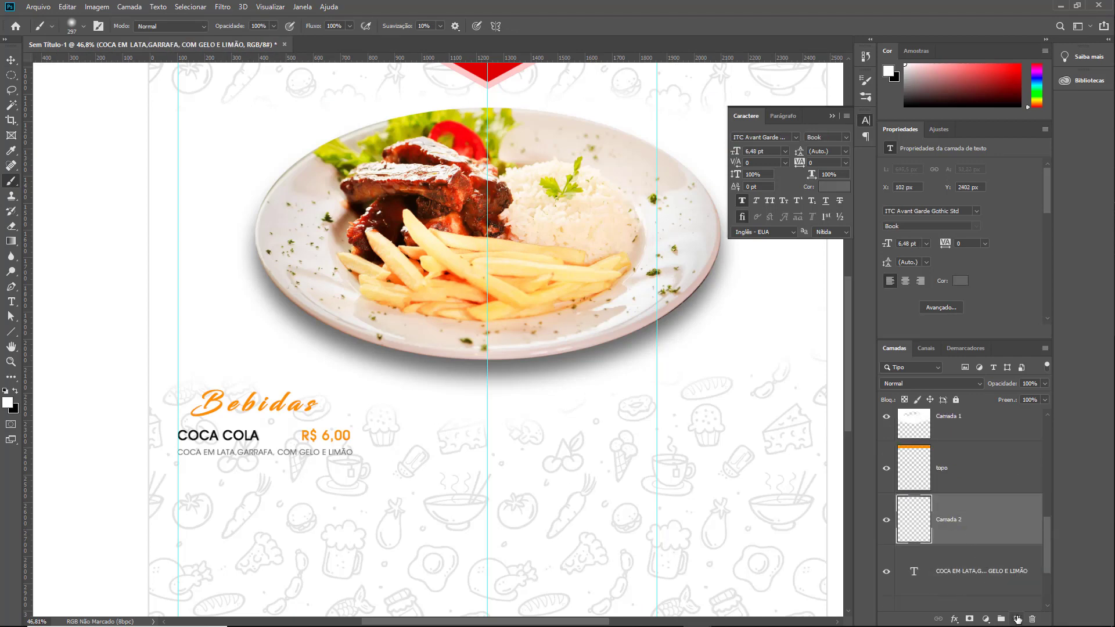
double_click(958, 520)
text(DIVISÃO PONTILHA)
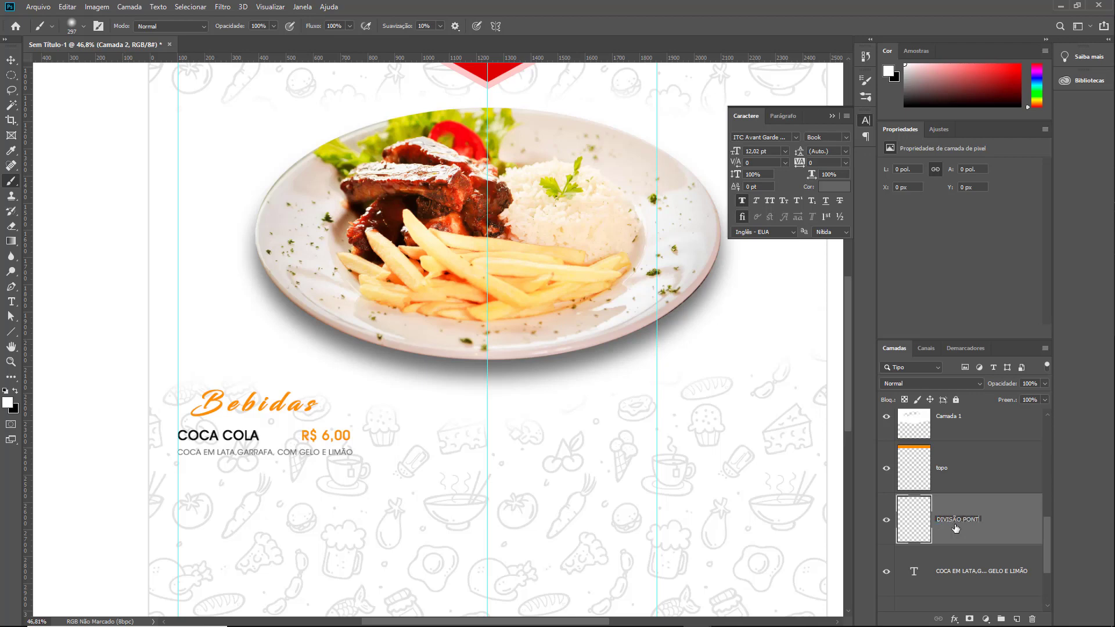
text(DA)
key(Return)
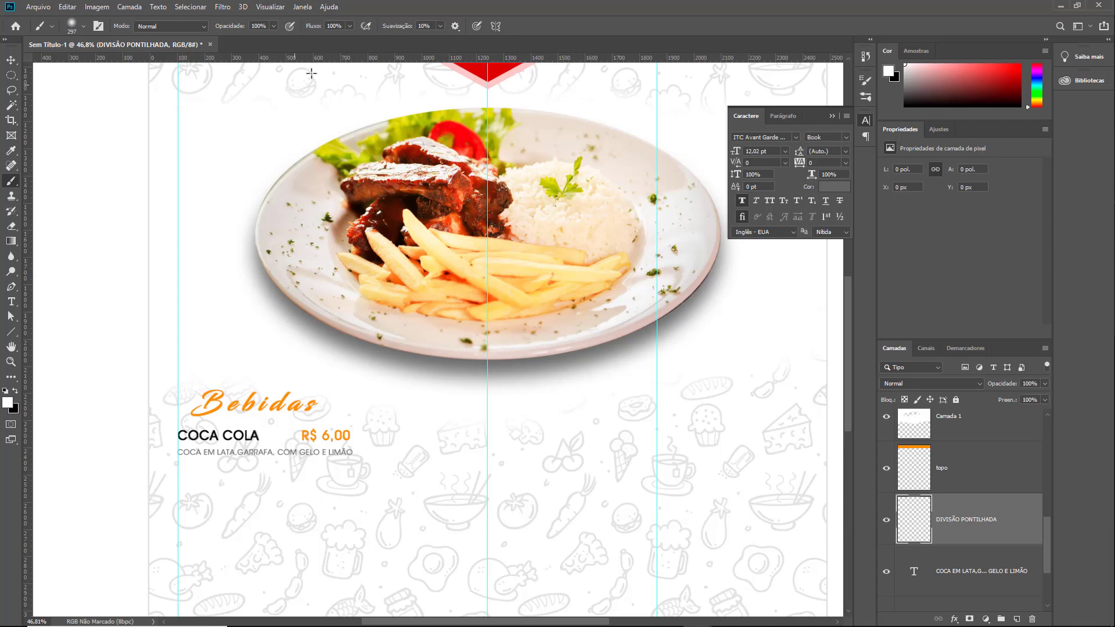
Set a hard round brush tip to 11 px with 148% spacing and test a dotted stroke.
click(865, 98)
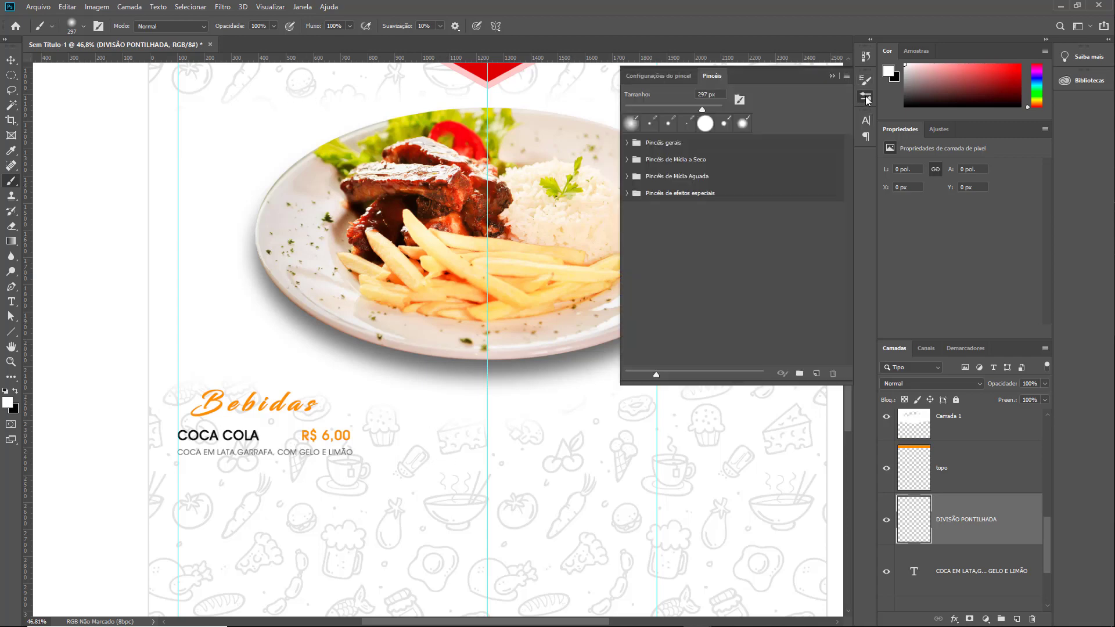
click(674, 74)
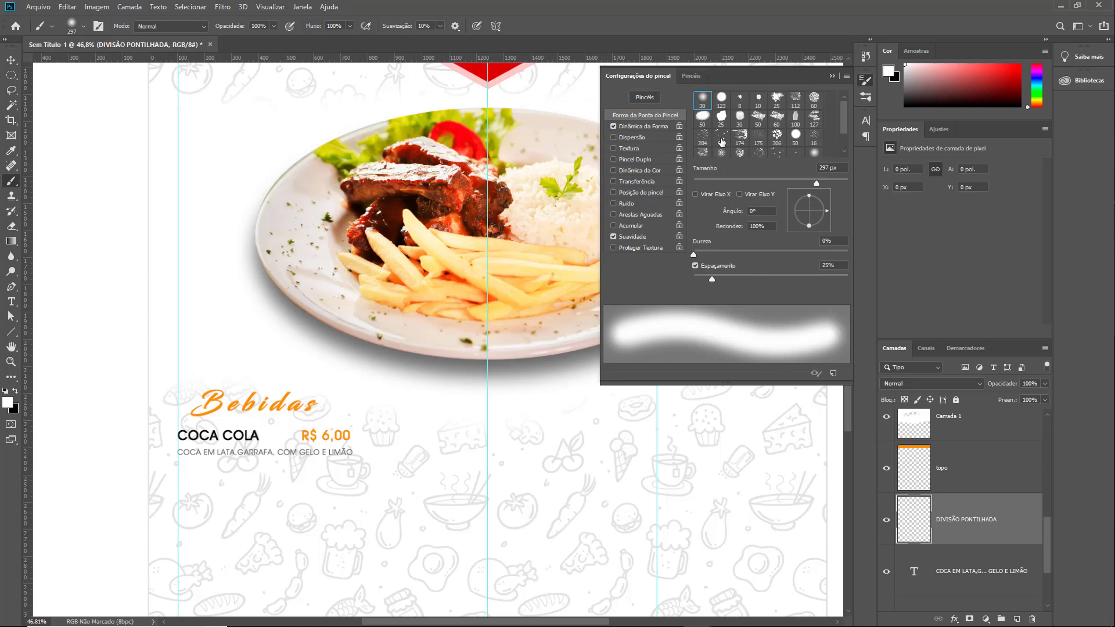
click(721, 98)
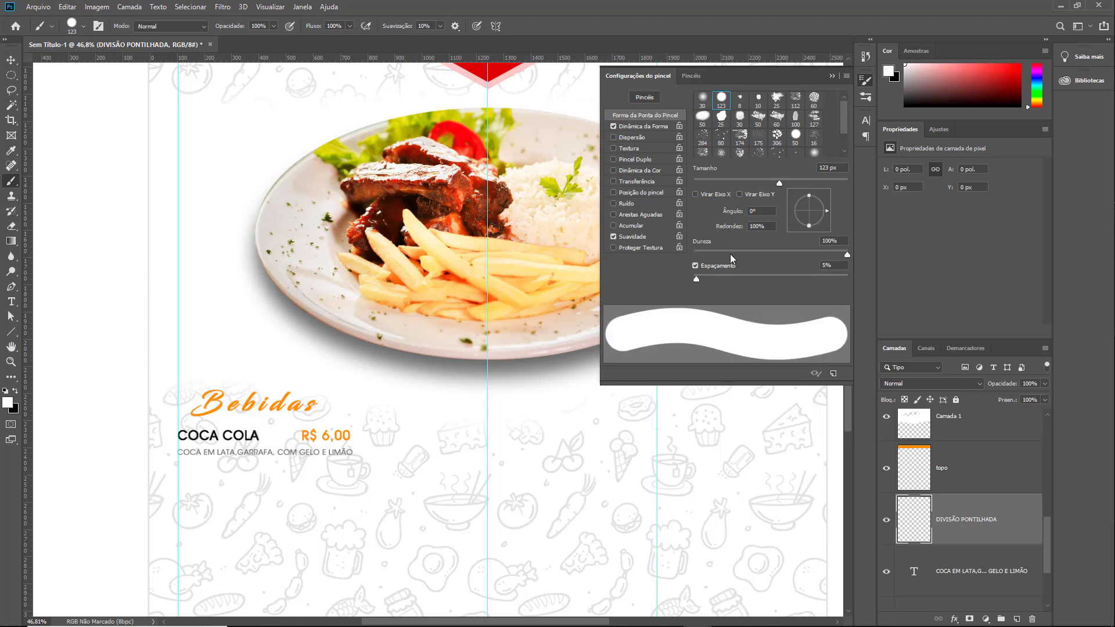
mouse_move(779, 182)
mouse_down()
mouse_move(735, 183)
mouse_move(774, 182)
mouse_up()
drag(772, 184, 742, 183)
drag(697, 275, 788, 276)
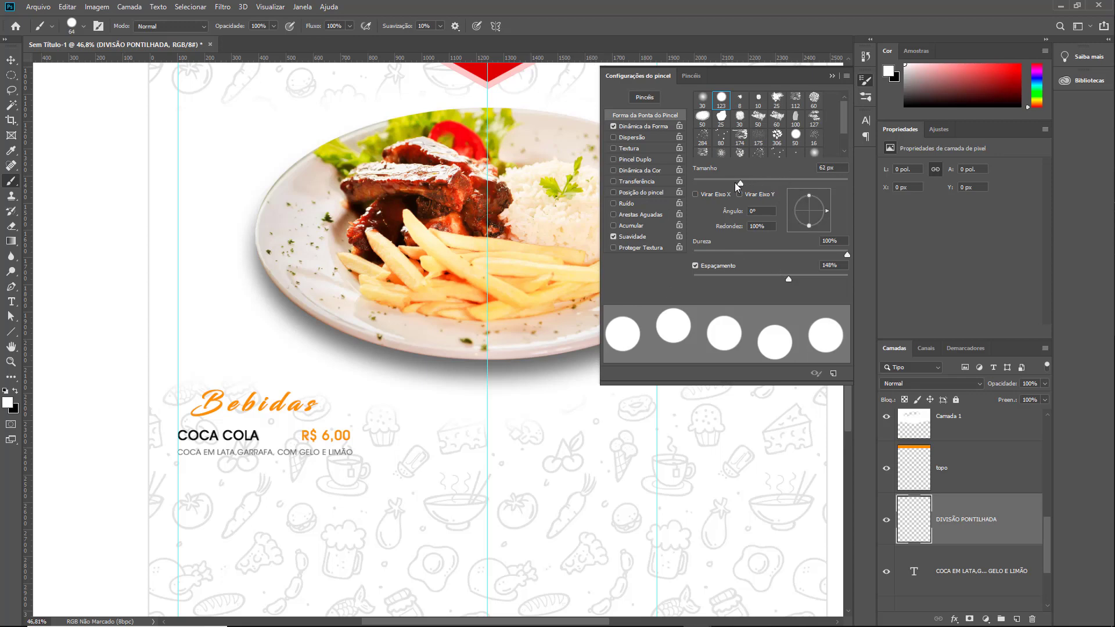
drag(735, 184, 701, 186)
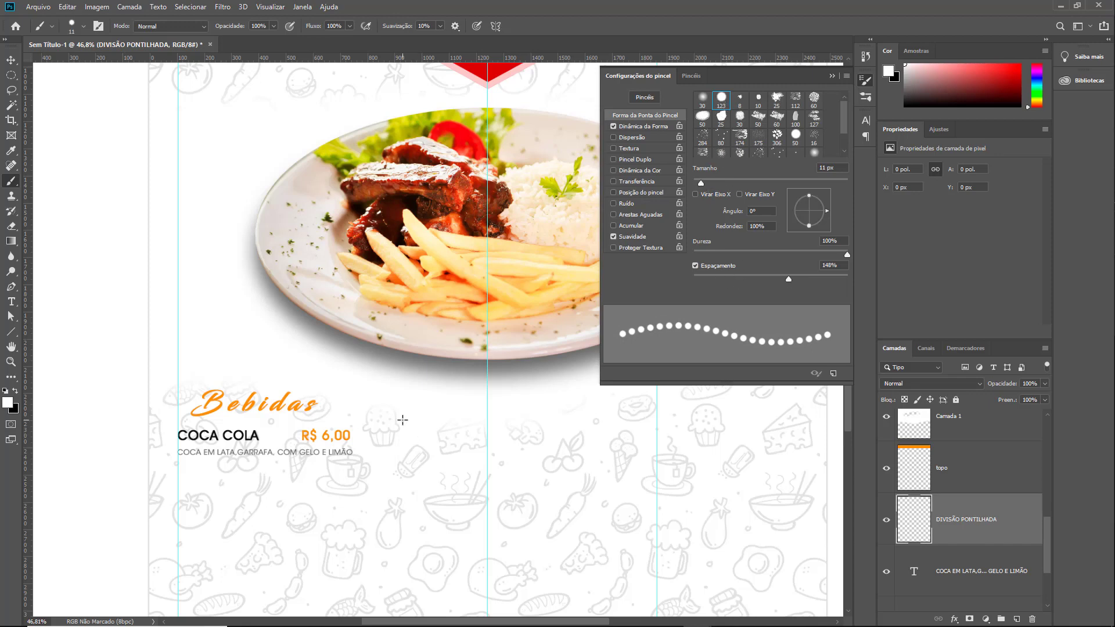
drag(403, 422, 500, 423)
Set the foreground colour to #4f4f4f and paint a straight dotted line beside COCA COLA.
click(13, 408)
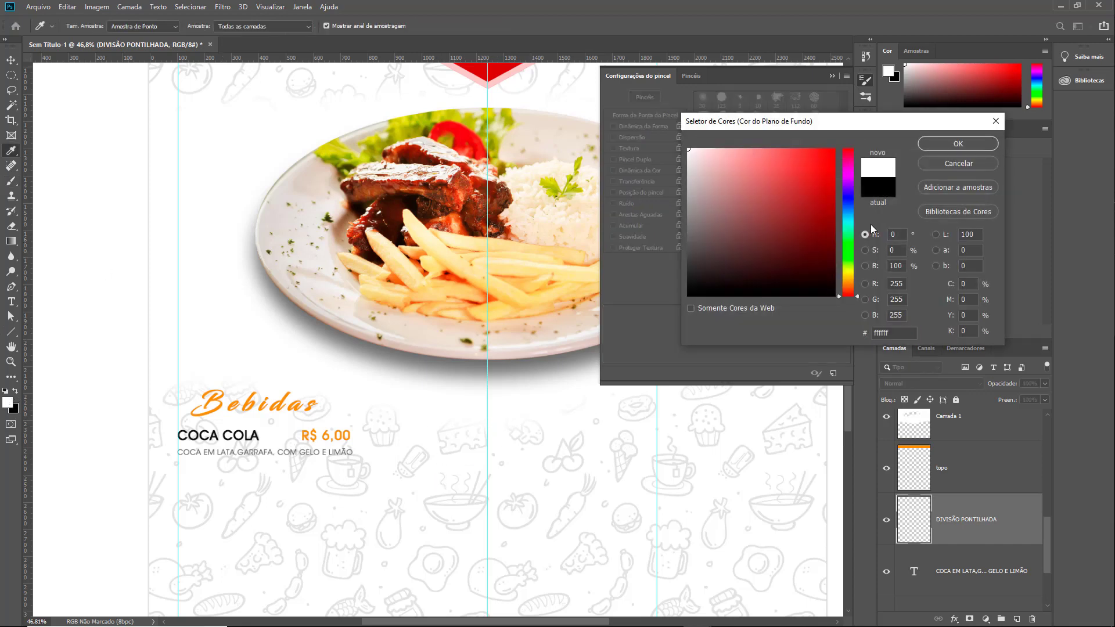
click(926, 168)
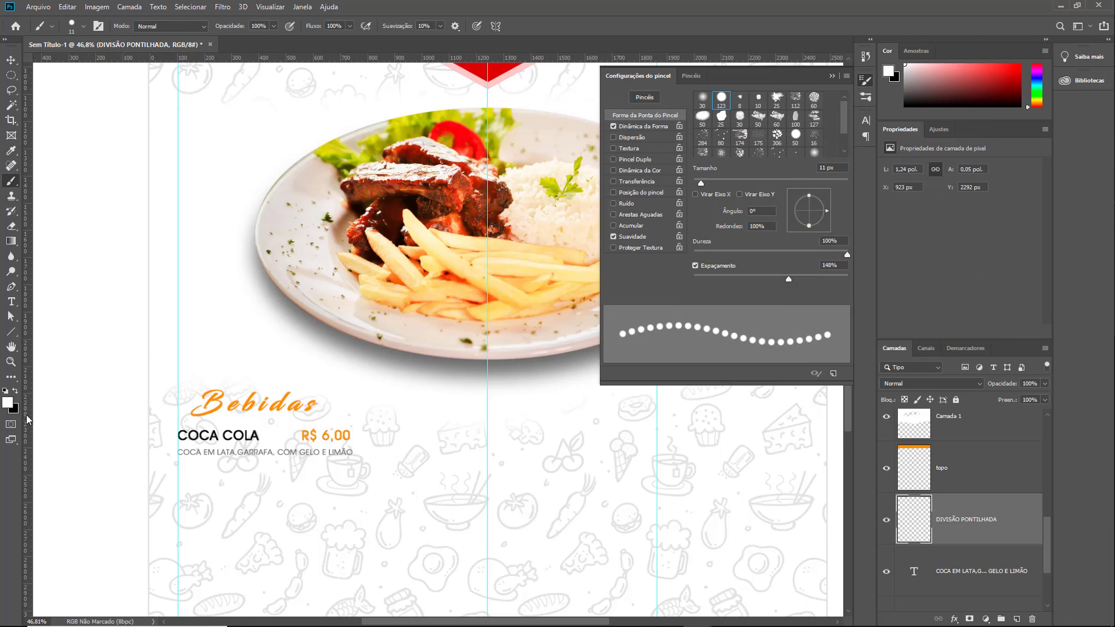
click(7, 404)
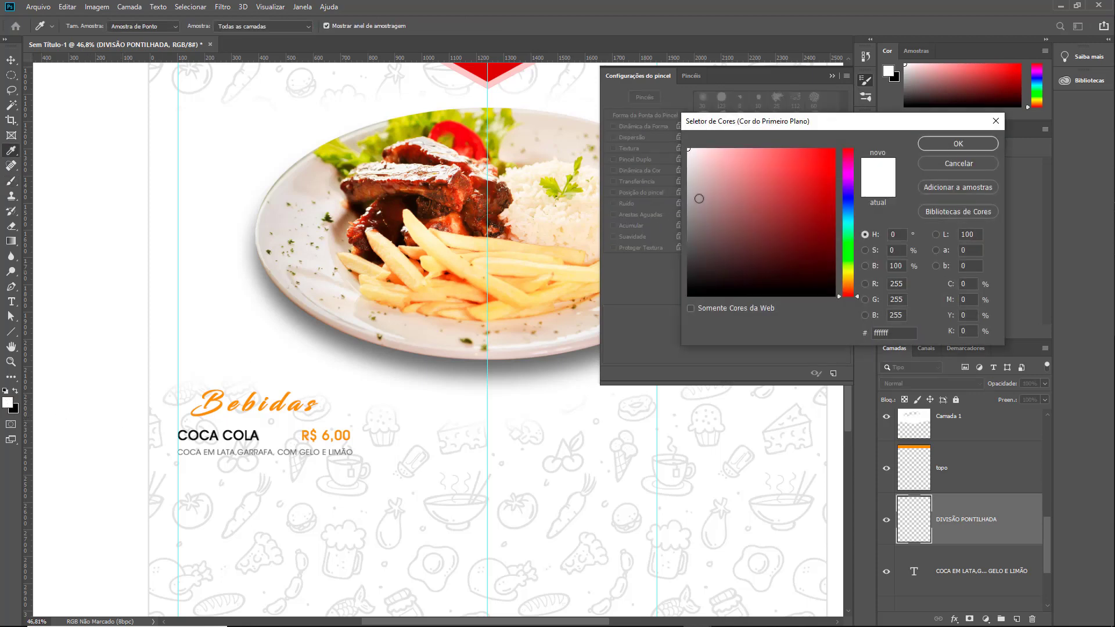
text(4f4f4f)
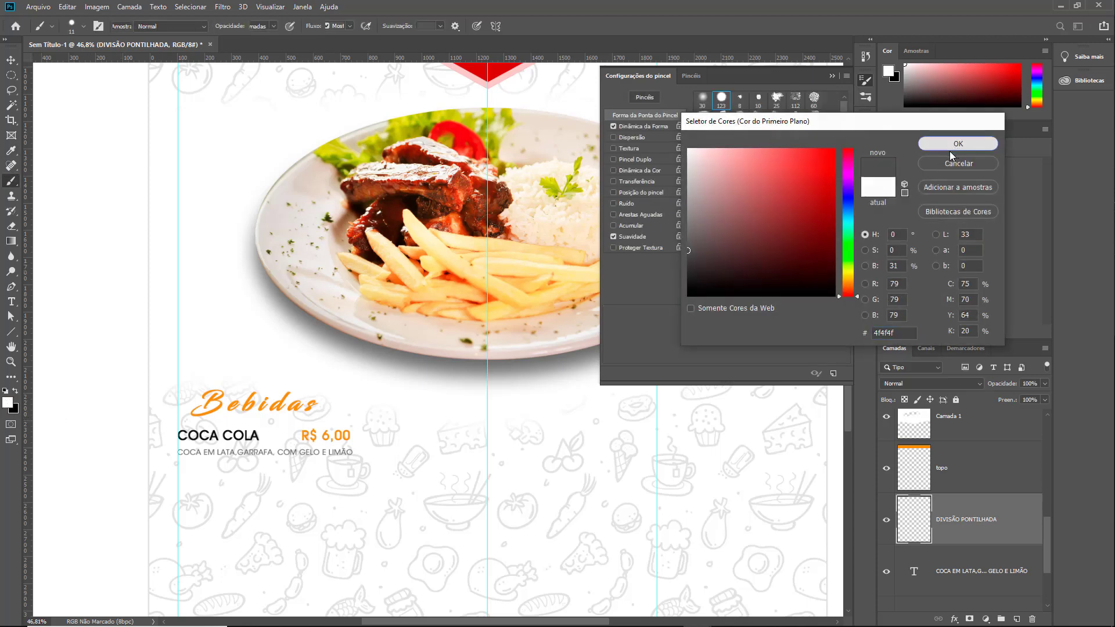
click(949, 151)
drag(412, 427, 668, 429)
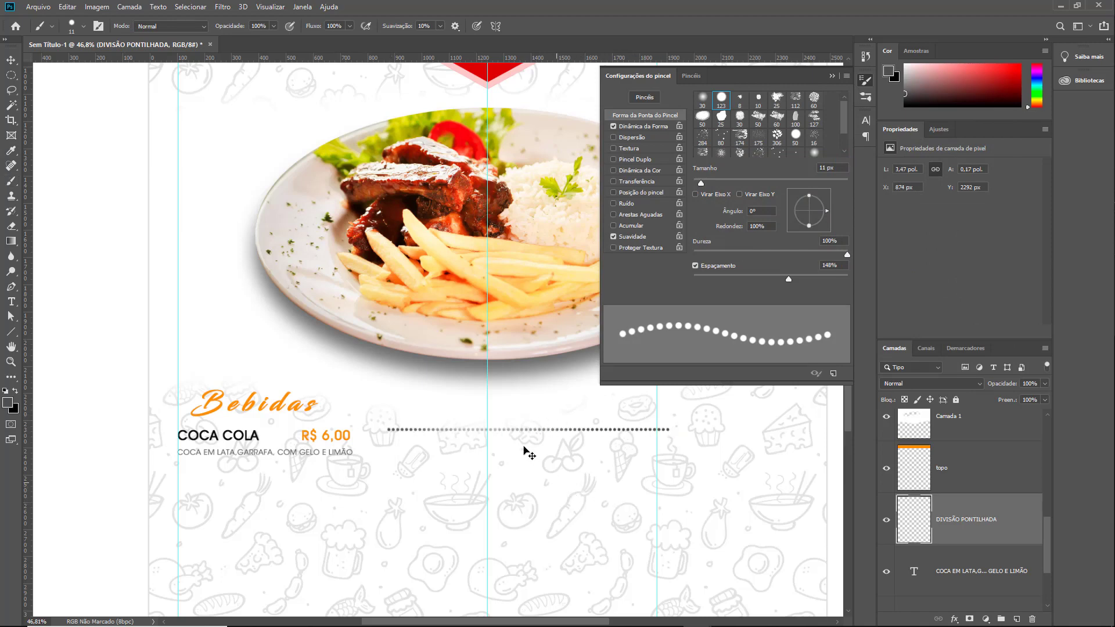
Rotate the dotted line 90° to vertical, shorten it and align its top with COCA COLA.
key(ctrl+t)
drag(525, 381, 558, 434)
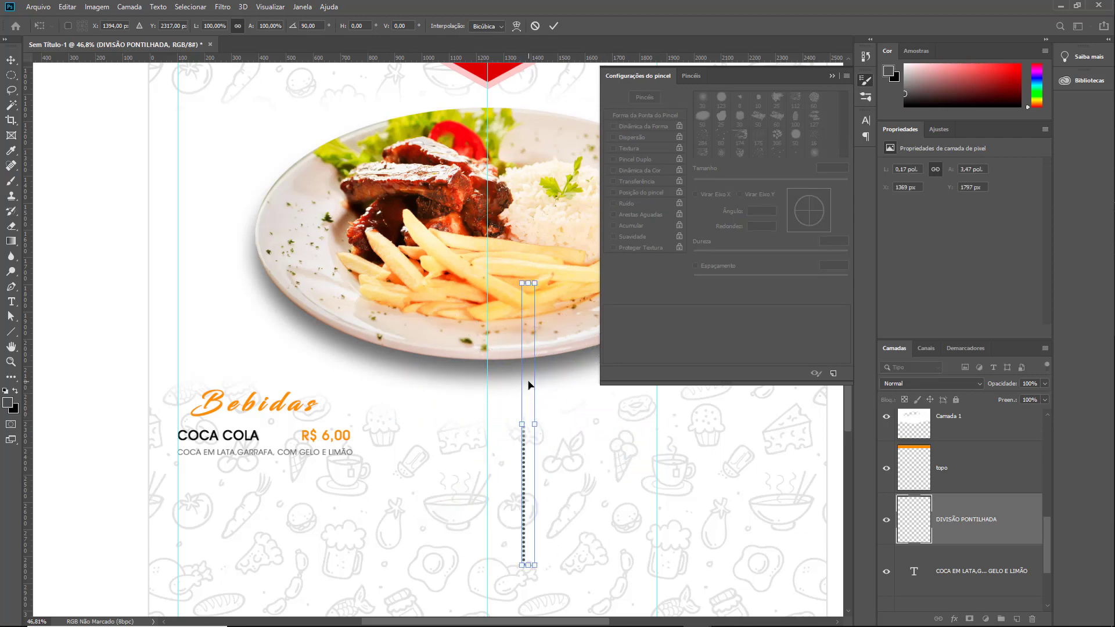
mouse_move(529, 384)
mouse_down()
mouse_move(497, 451)
mouse_move(416, 477)
mouse_up()
scroll(416, 480, down, 2)
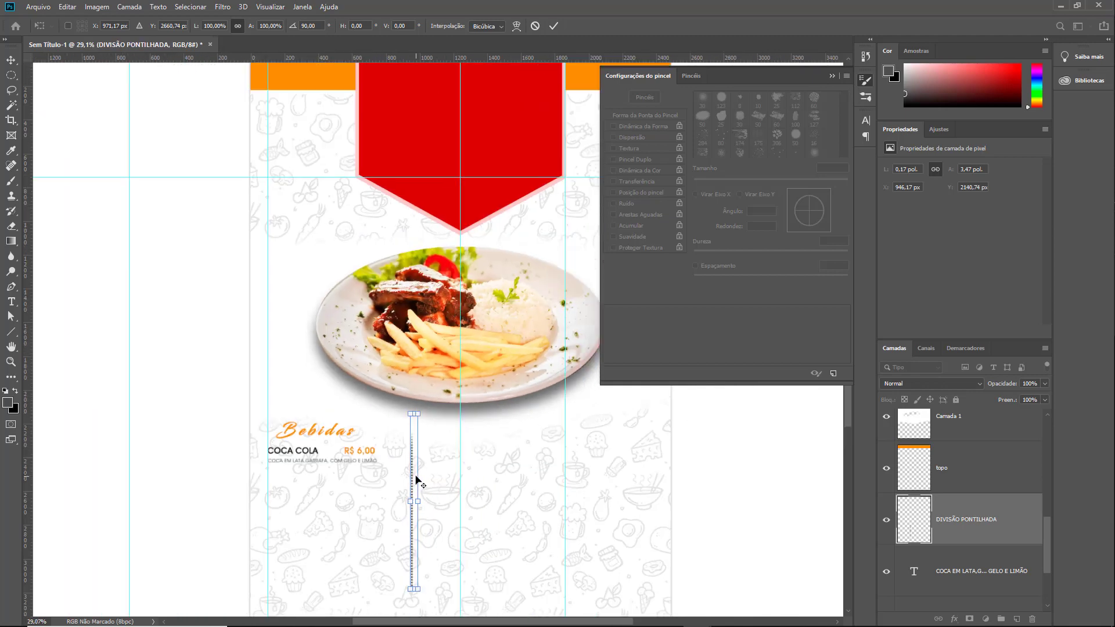
scroll(401, 501, up, 2)
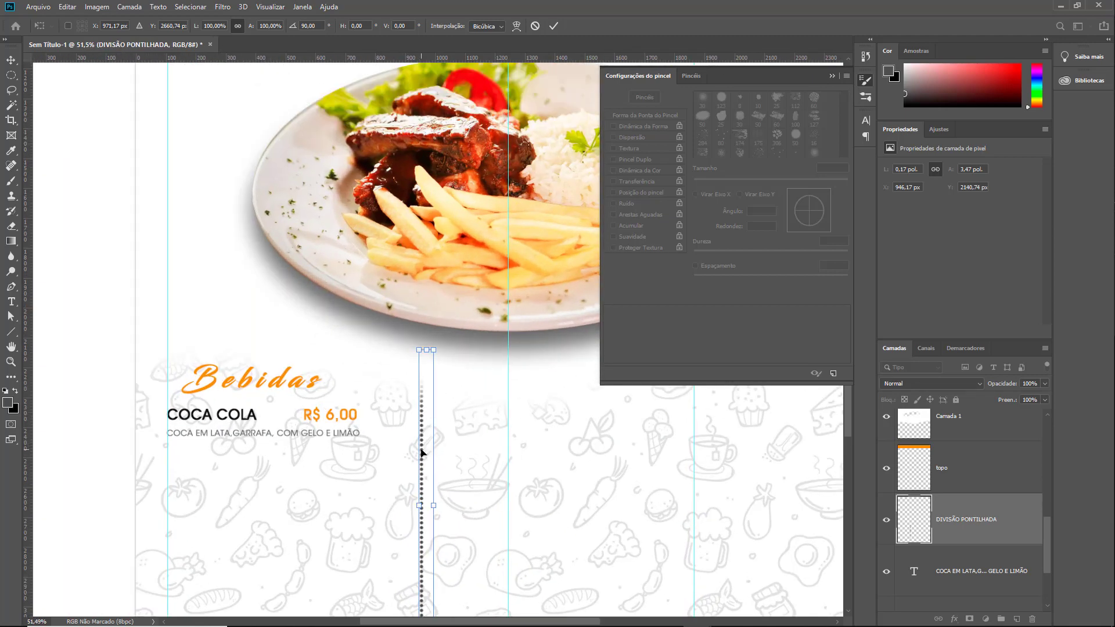
drag(424, 454, 403, 491)
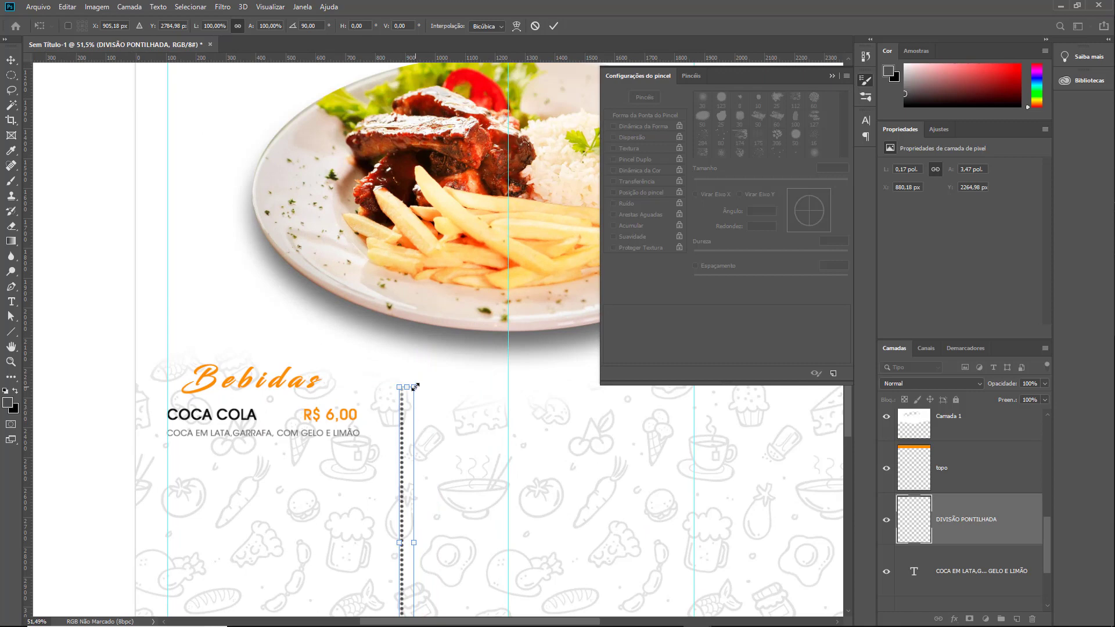
drag(415, 386, 413, 401)
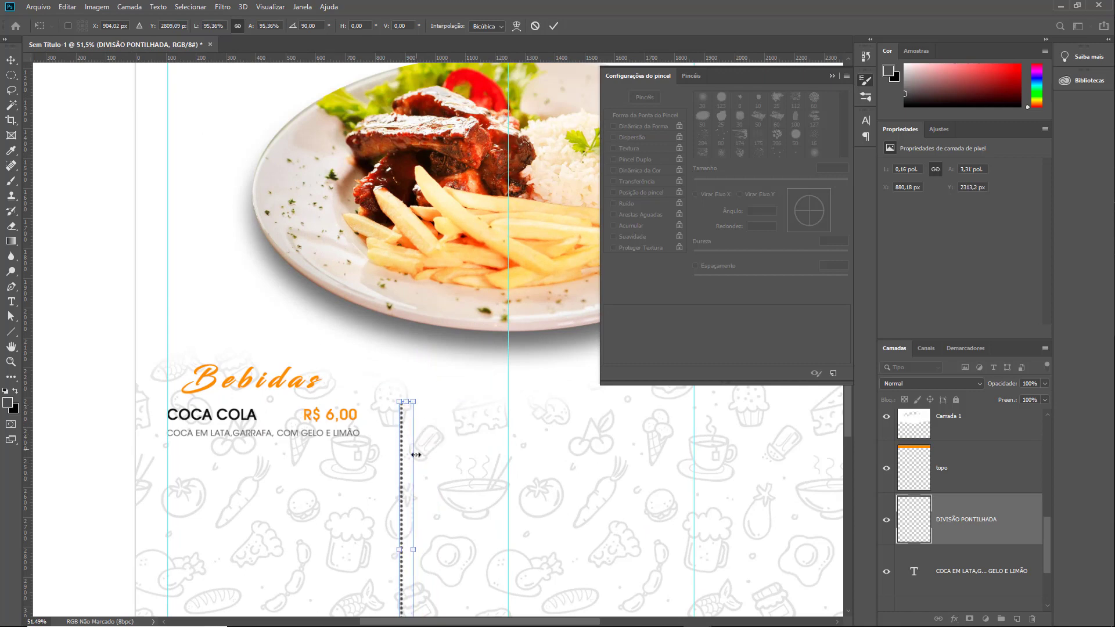
scroll(441, 406, down, 3)
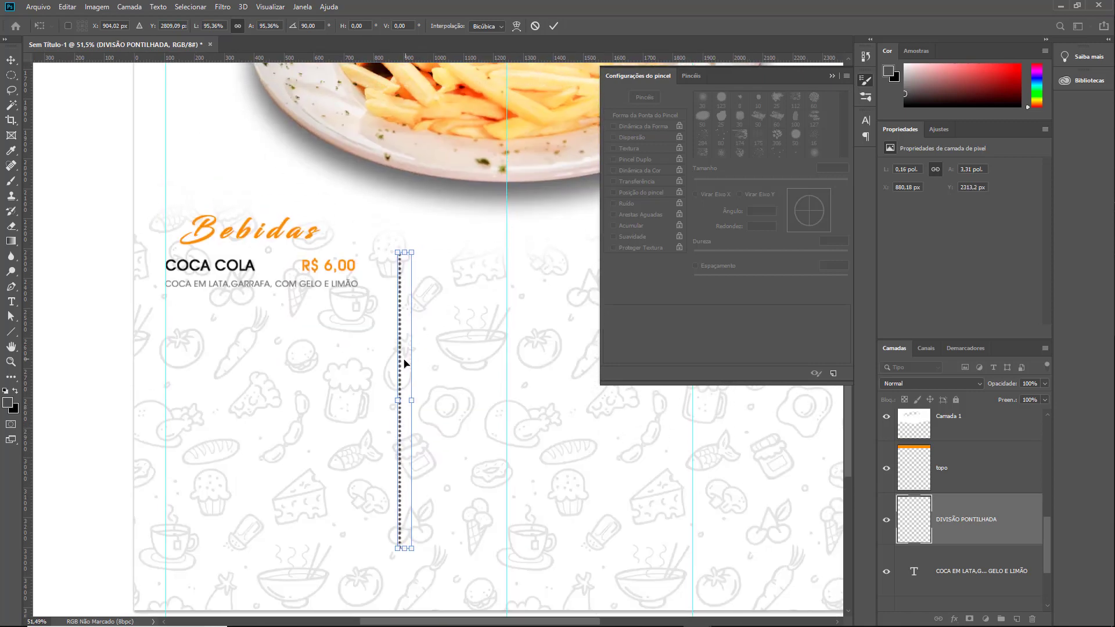
key(ctrl+z)
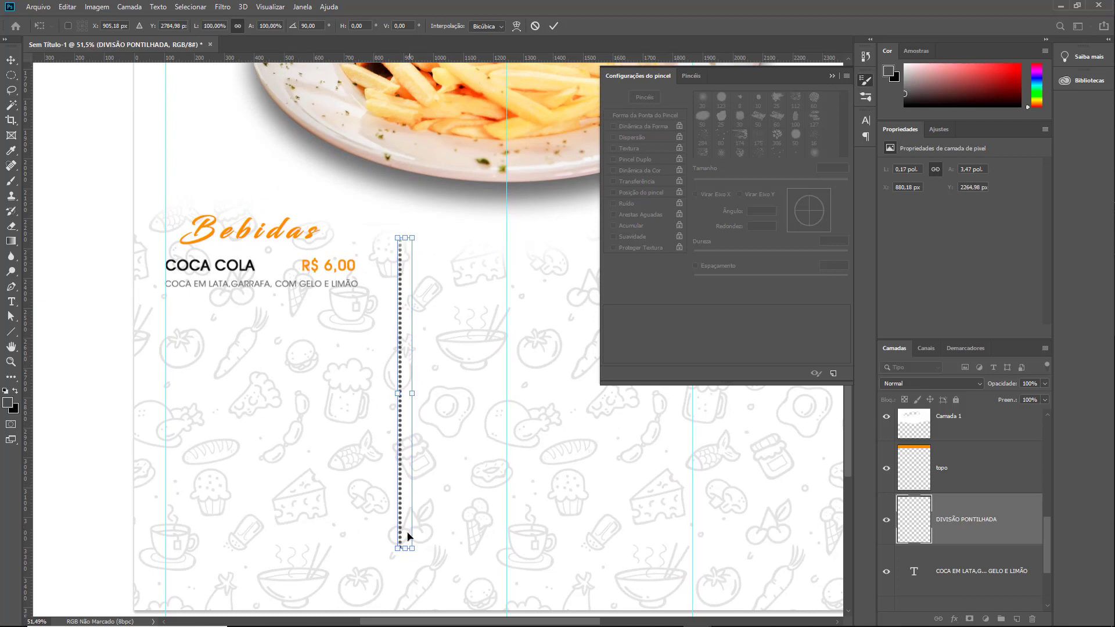
mouse_move(403, 548)
mouse_down()
mouse_move(401, 459)
mouse_move(399, 481)
mouse_up()
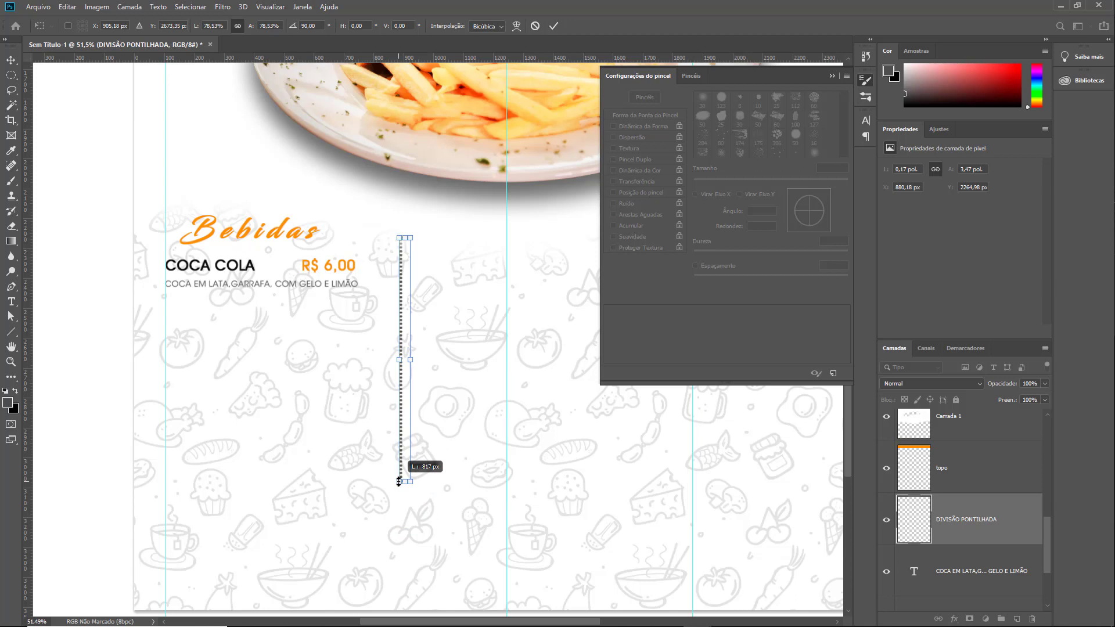
drag(404, 320, 395, 344)
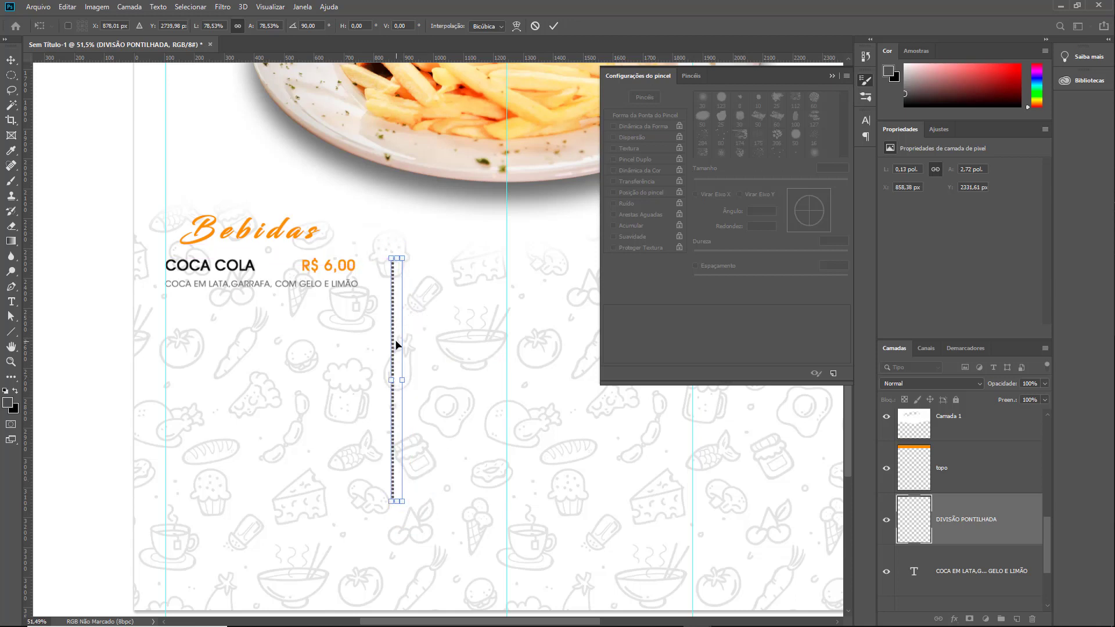
Apply the transform, close Brush Settings and lower the divider's opacity to 61%.
key(Return)
key(b)
scroll(413, 396, down, 2)
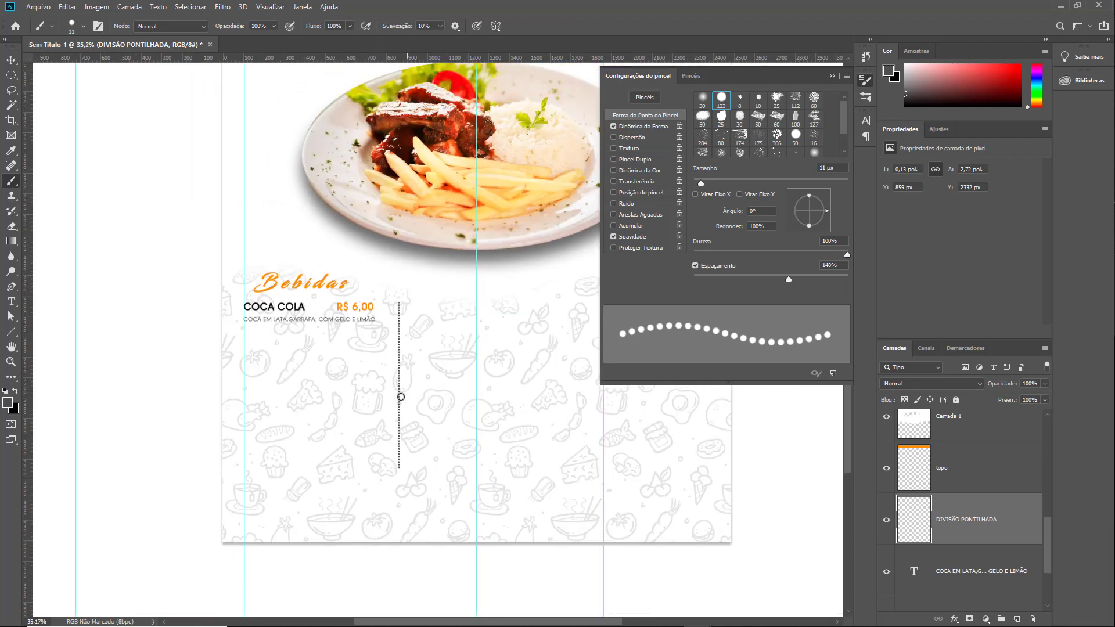
scroll(373, 393, up, 2)
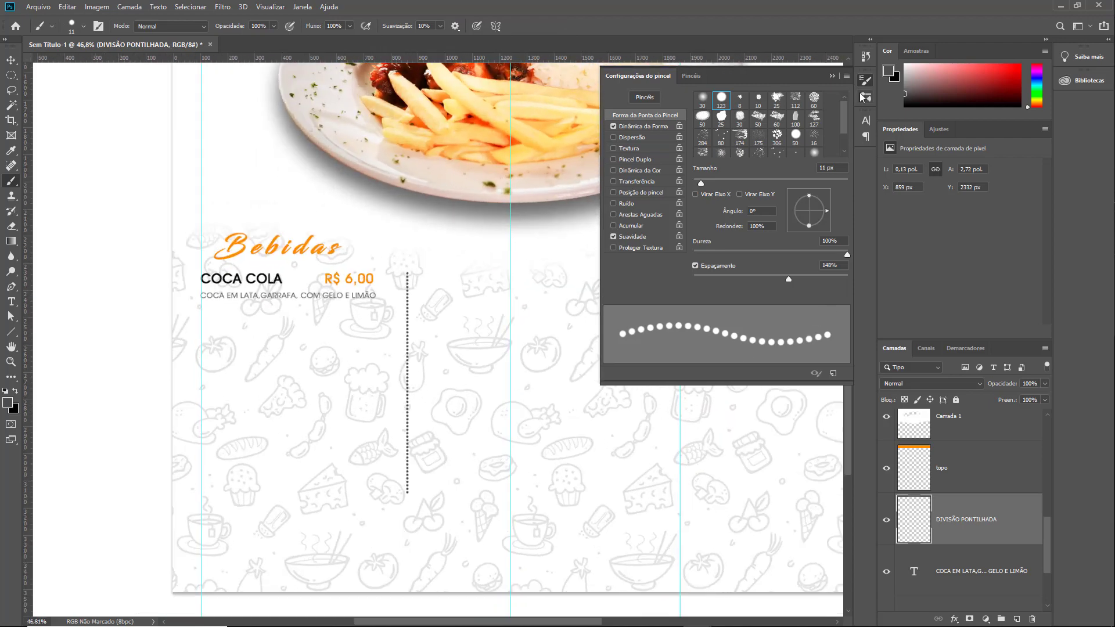
click(839, 77)
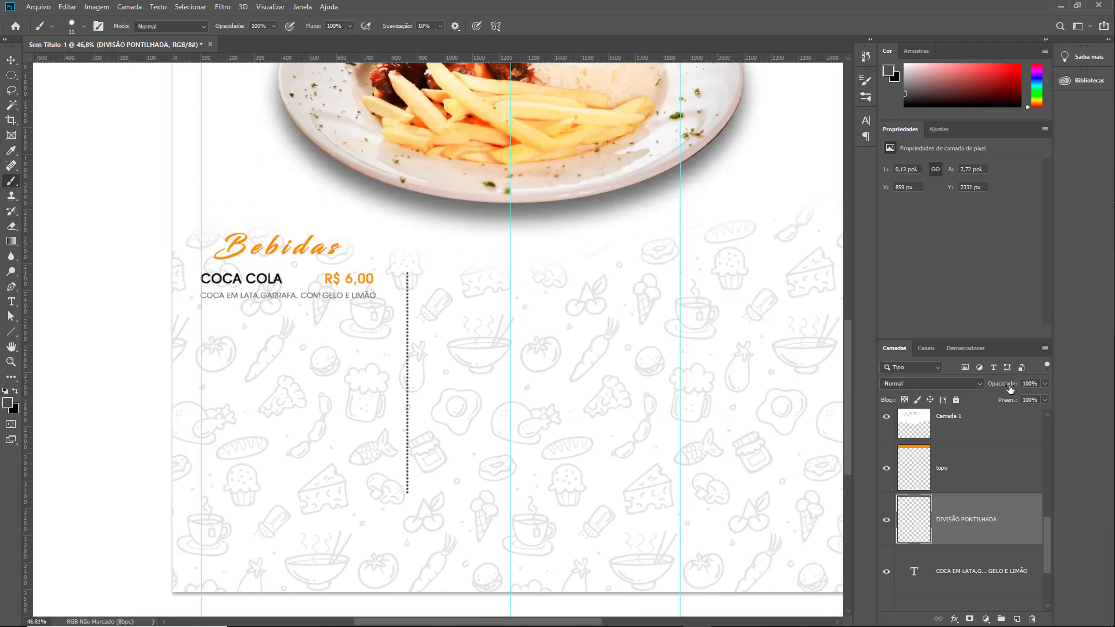
drag(992, 388, 985, 388)
With the Move tool, list the layers under the dotted divider.
click(11, 60)
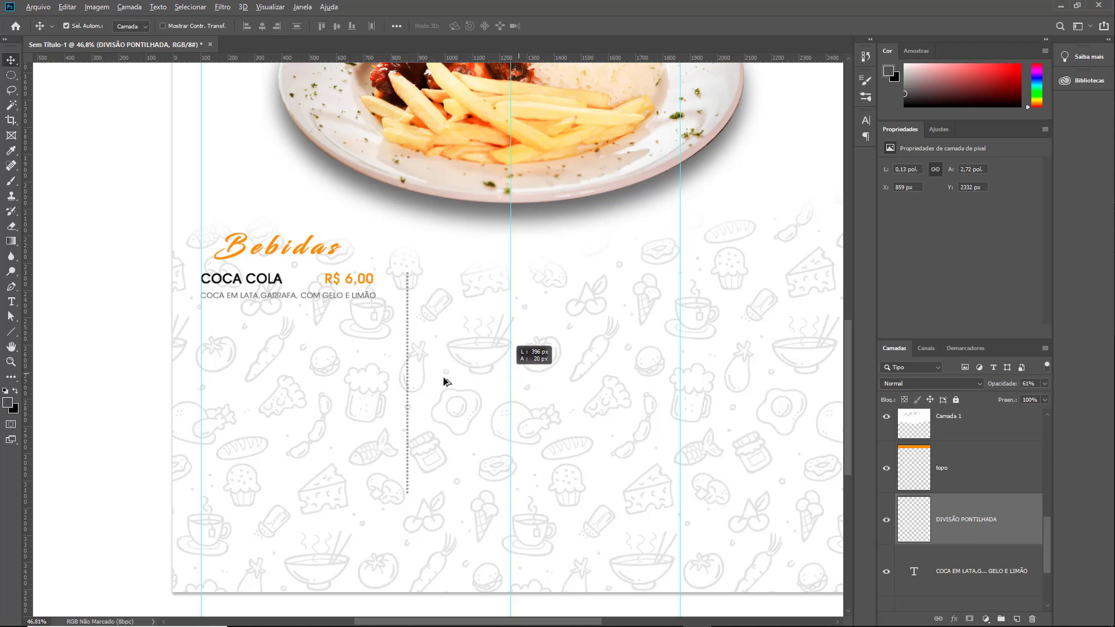
key(ctrl)
right_click(410, 384)
click(413, 376)
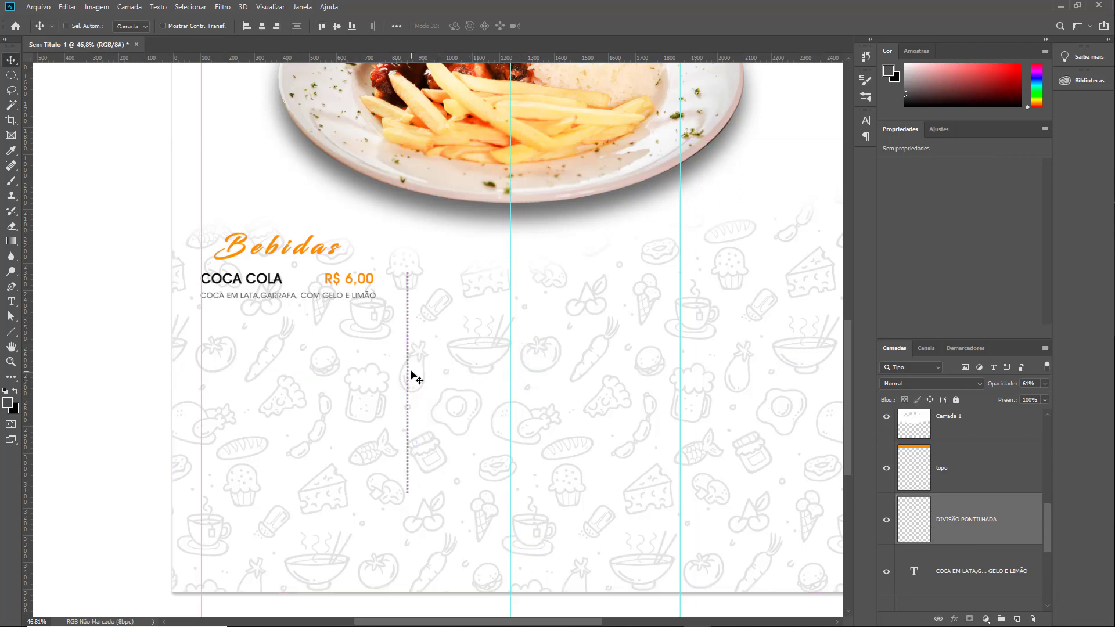
right_click(408, 380)
right_click(405, 373)
click(411, 363)
Nudge the dotted divider right to X 867 px and select the DIVISÃO PONTILHADA layer.
ctrl+right_click(409, 361)
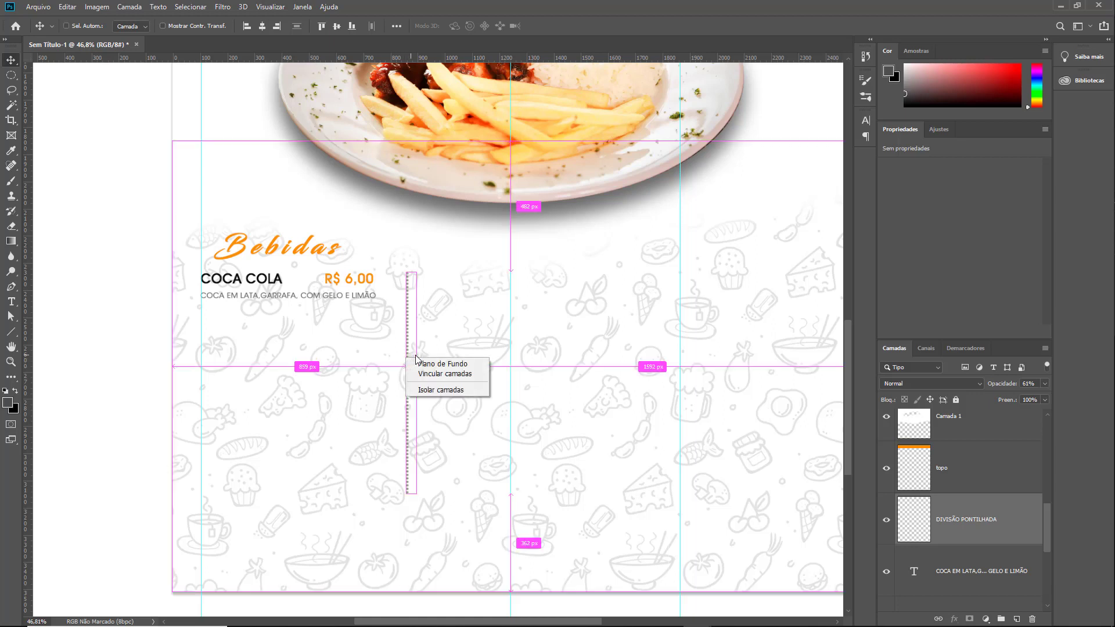
key(Escape)
ctrl+right_click(410, 352)
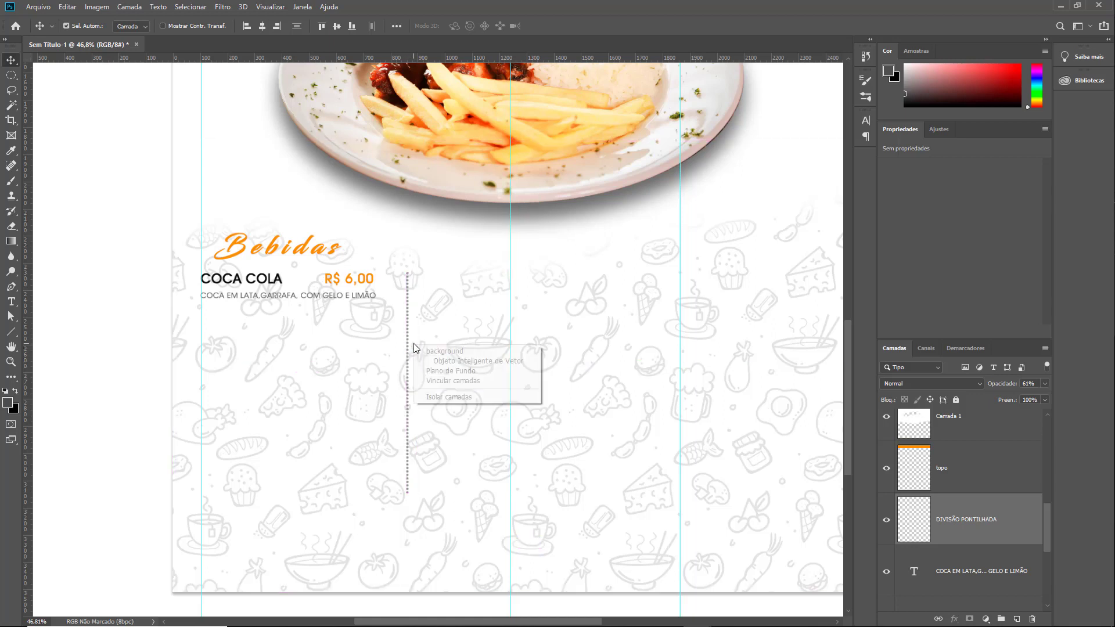
key(Escape)
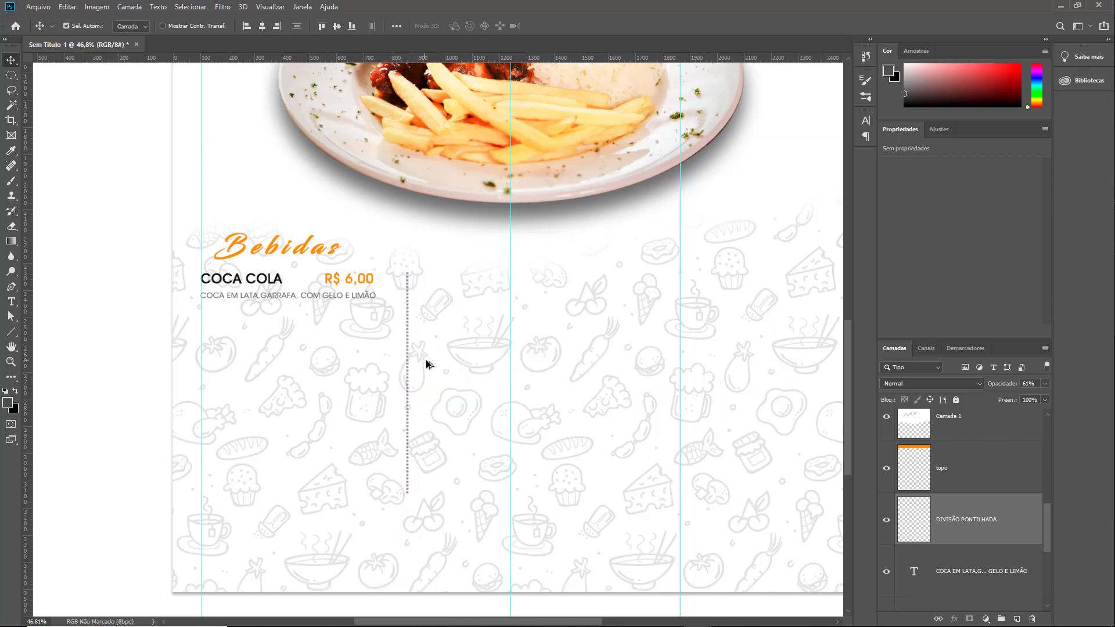
drag(413, 368, 429, 374)
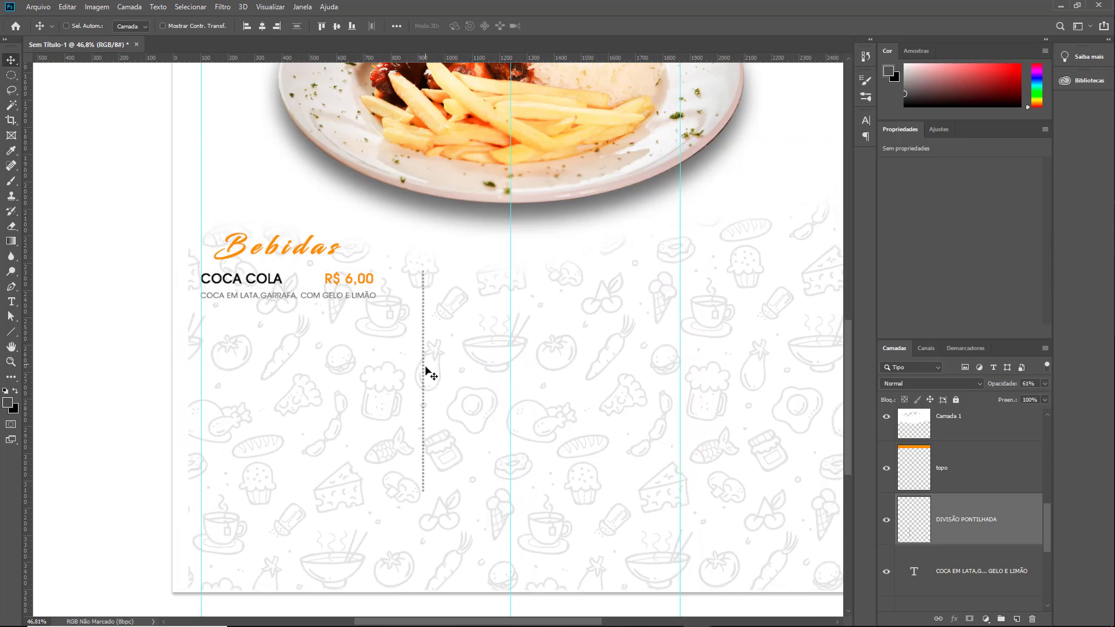
drag(408, 370, 411, 369)
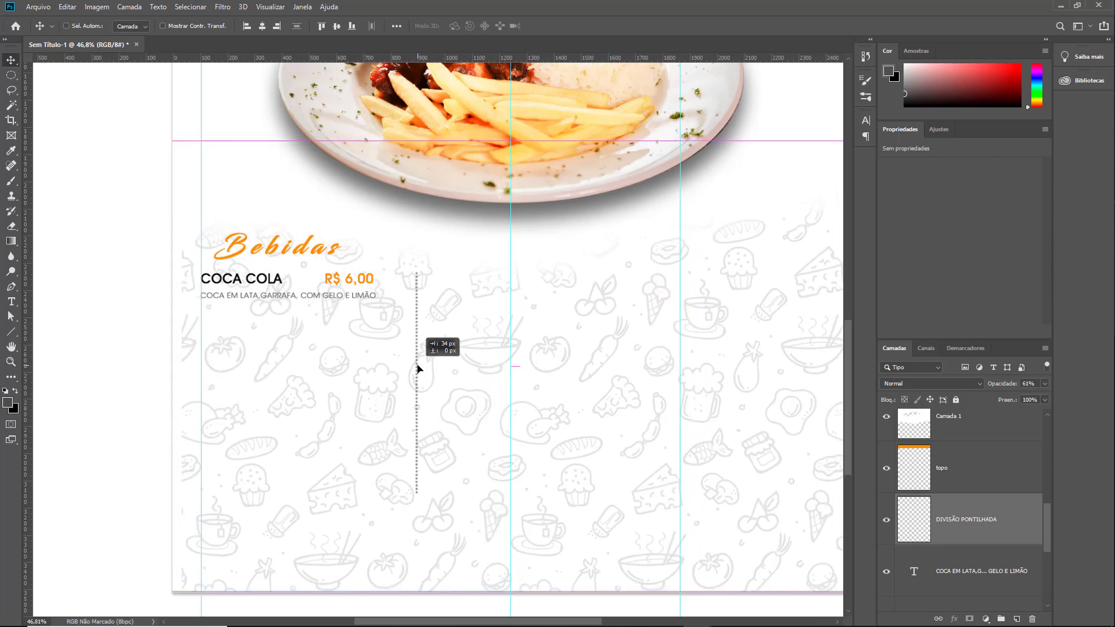
click(900, 531)
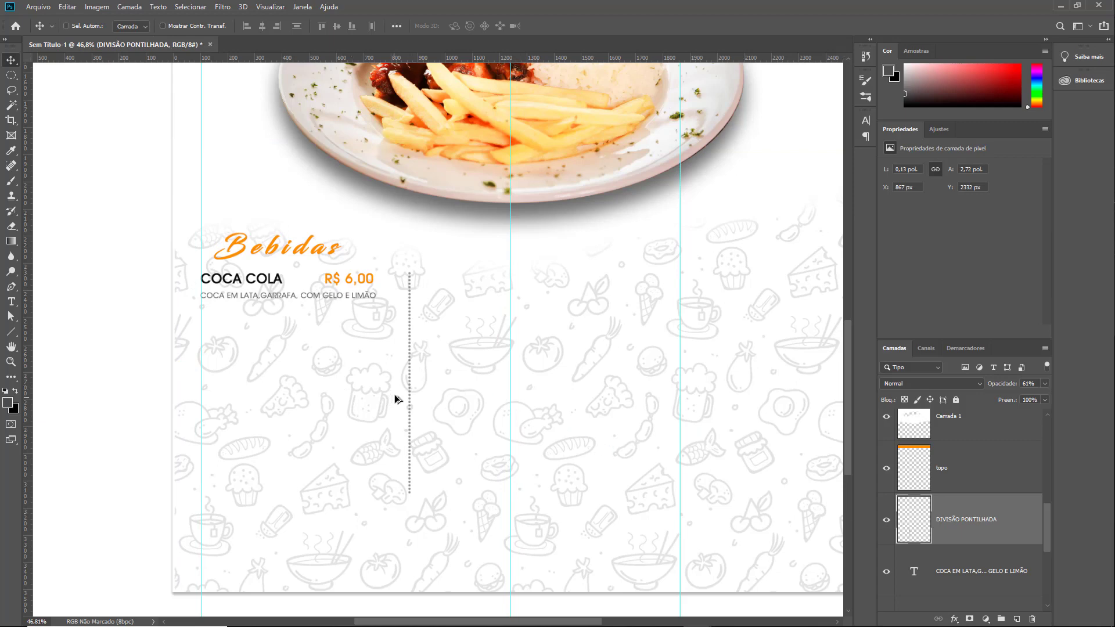
Drag out a copy of the dotted divider to the right and shift it slightly left.
mouse_move(411, 395)
mouse_down()
mouse_move(399, 399)
mouse_move(670, 395)
mouse_up()
scroll(596, 359, down, 3)
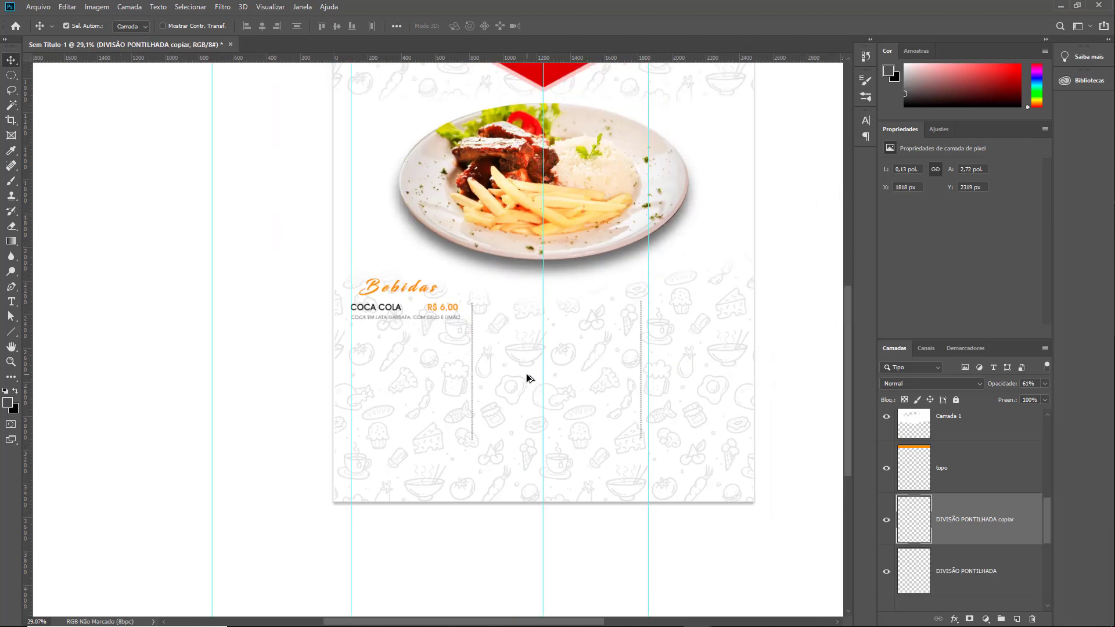
scroll(521, 380, up, 1)
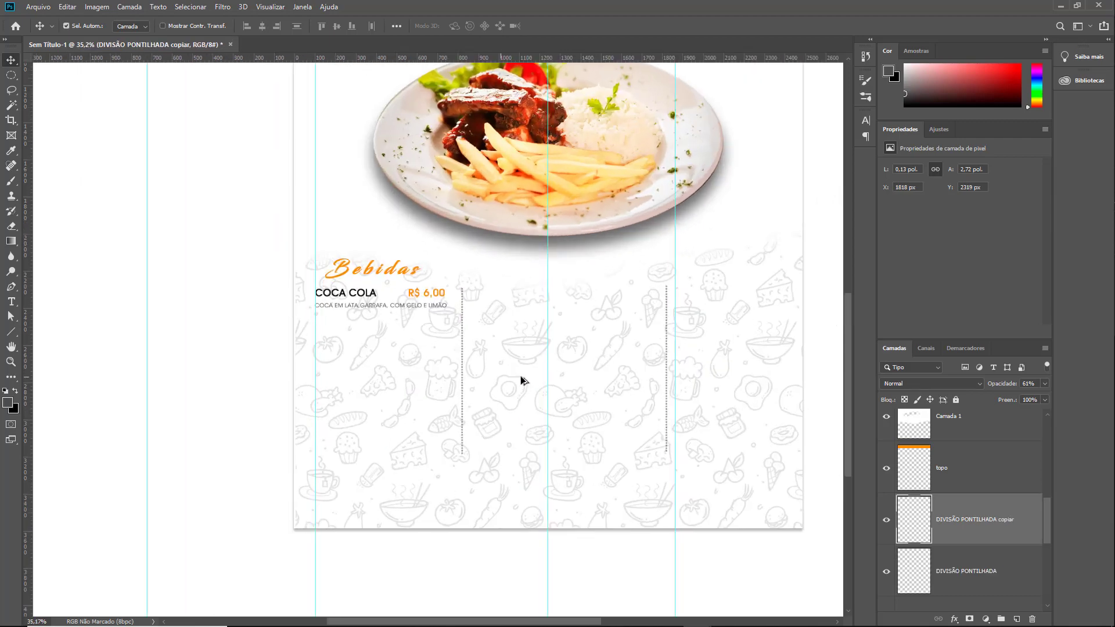
key(ctrl)
mouse_move(666, 381)
mouse_down()
mouse_move(520, 376)
mouse_move(637, 381)
mouse_up()
scroll(637, 381, up, 3)
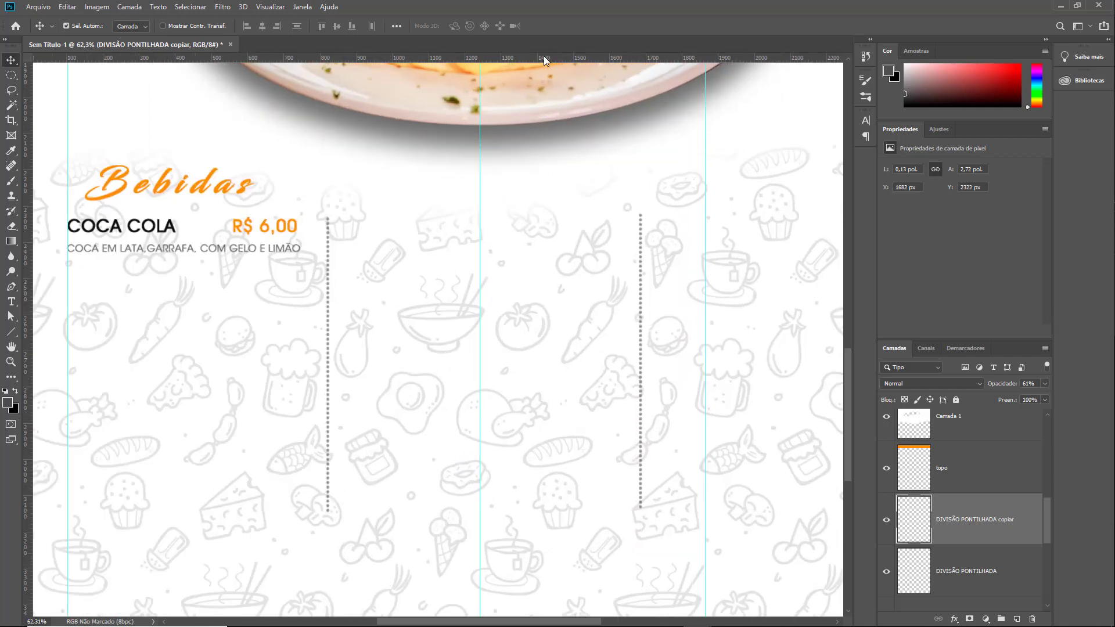
Add horizontal guides near the divider tops and place the copy about 790 px right.
drag(544, 60, 556, 218)
mouse_move(640, 262)
mouse_down()
mouse_move(344, 258)
mouse_move(632, 271)
mouse_up()
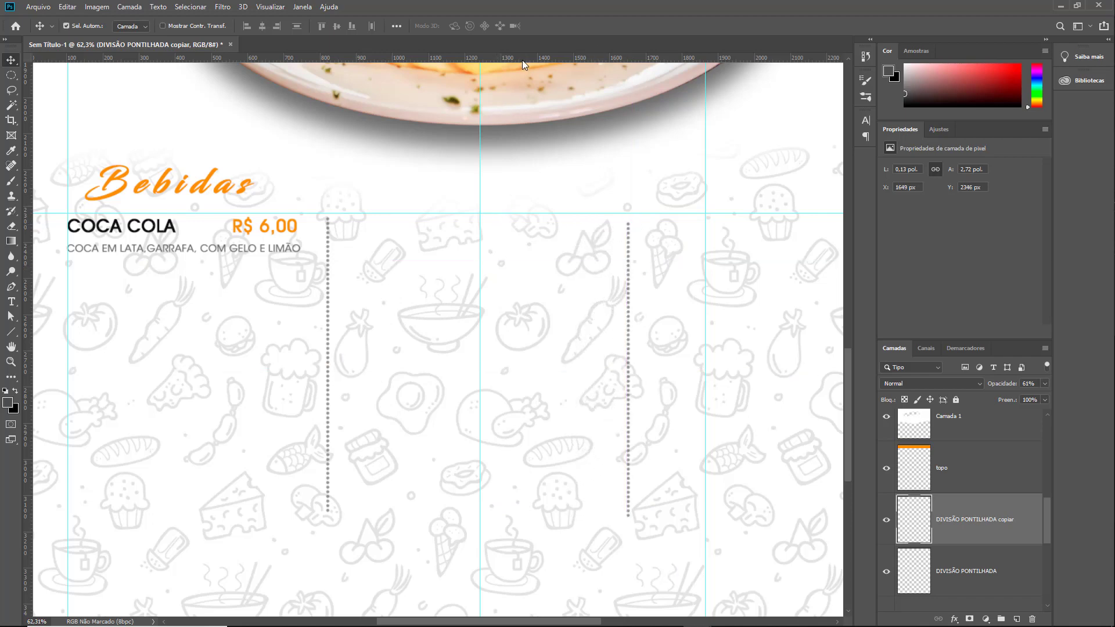
mouse_move(521, 61)
mouse_down()
mouse_move(507, 218)
mouse_move(545, 262)
mouse_up()
key(ctrl+z)
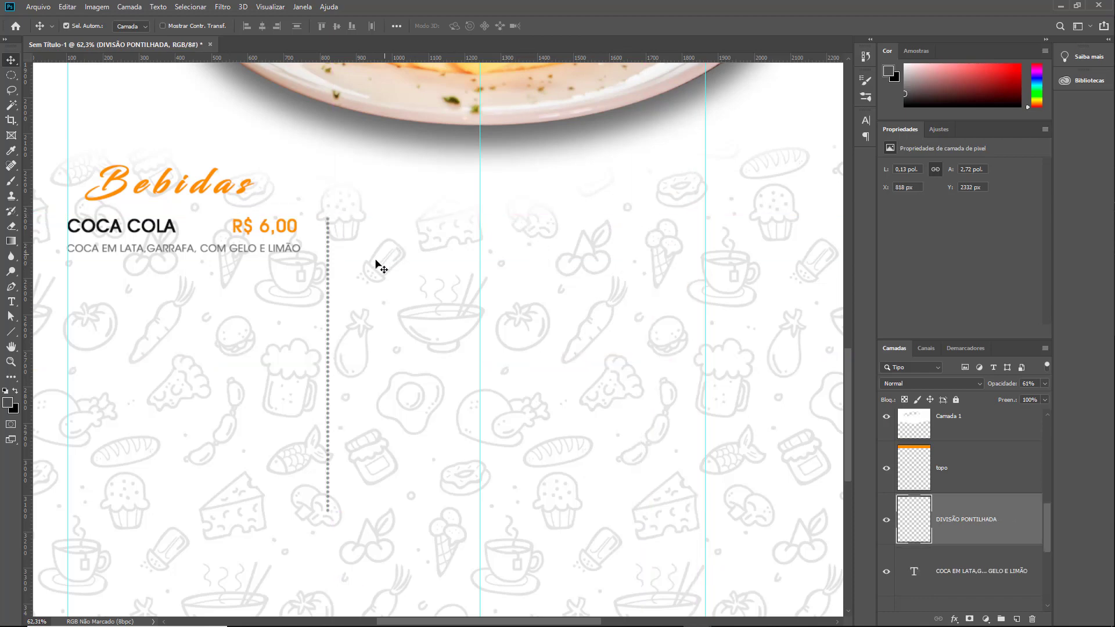
mouse_move(326, 298)
mouse_down()
mouse_move(329, 318)
mouse_move(635, 317)
mouse_up()
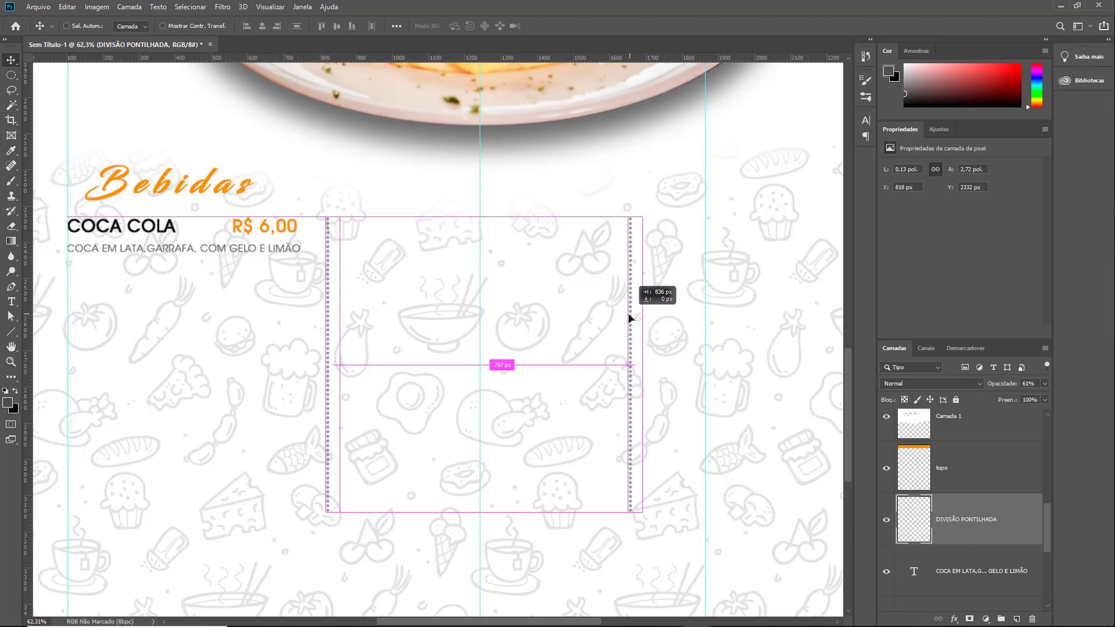
drag(635, 316, 625, 316)
Add a guide above COCA COLA and scale the Bebidas heading to 93.67%.
scroll(587, 321, down, 2)
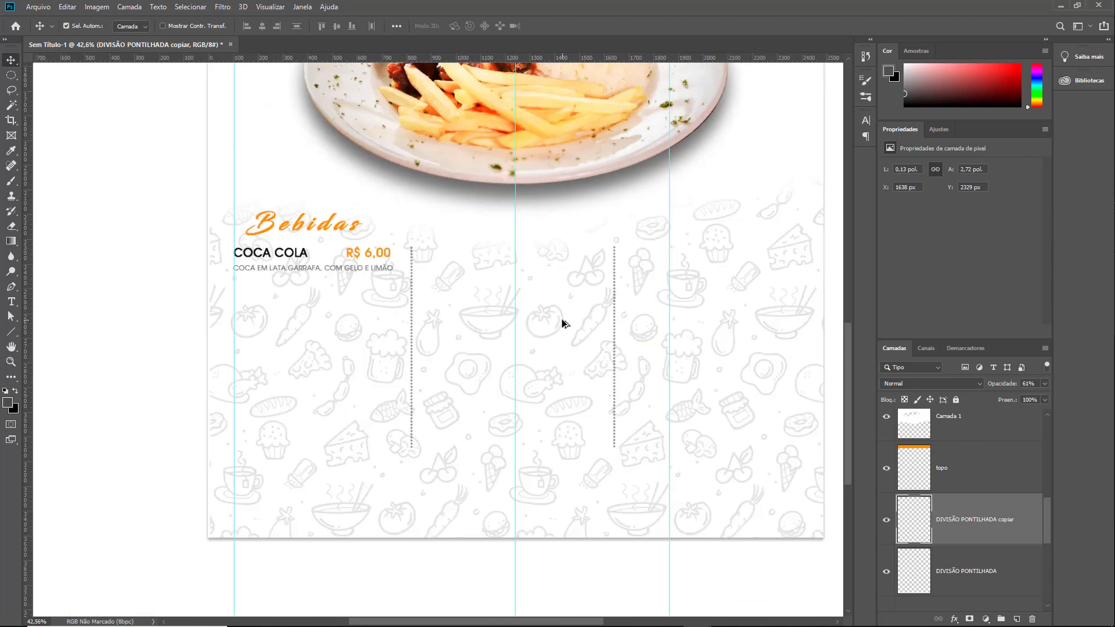
drag(577, 58, 592, 246)
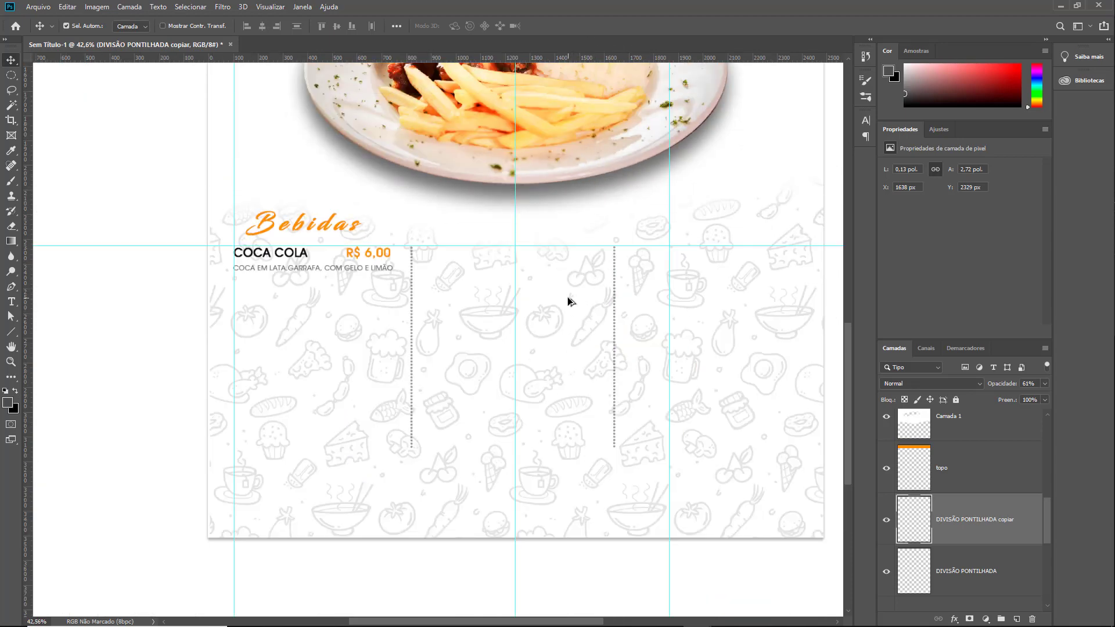
scroll(567, 301, up, 1)
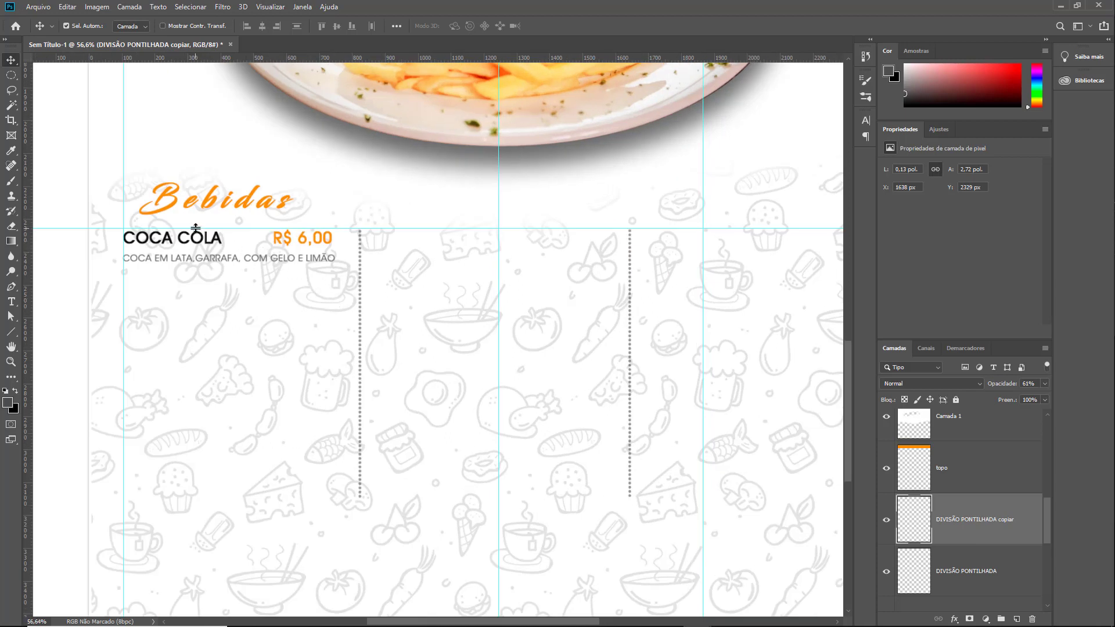
ctrl+click(204, 209)
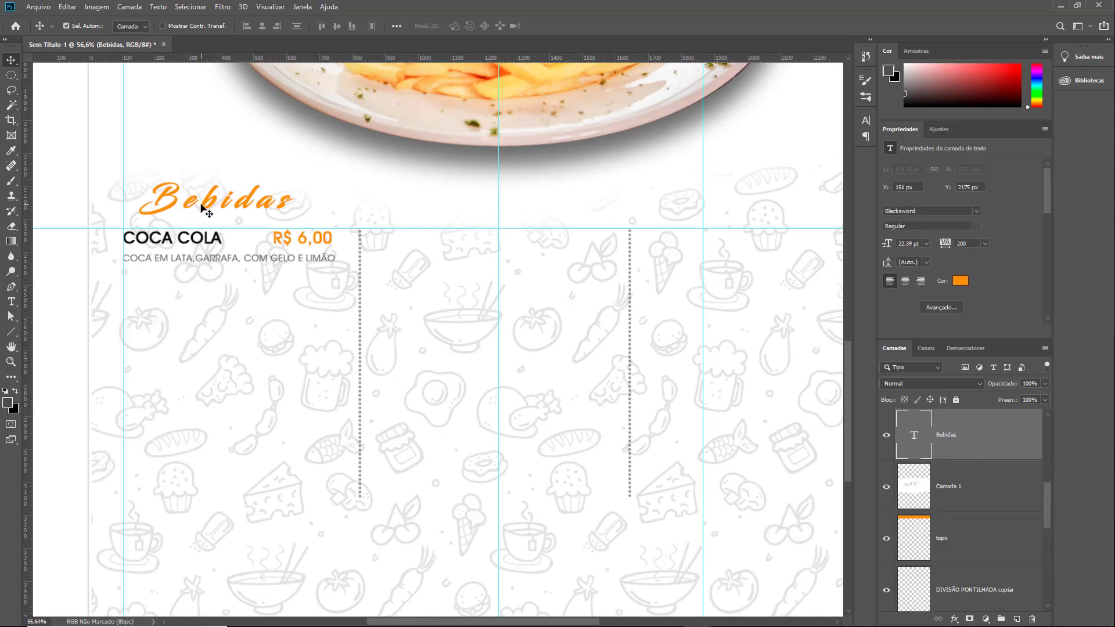
key(ctrl+t)
drag(294, 176, 258, 198)
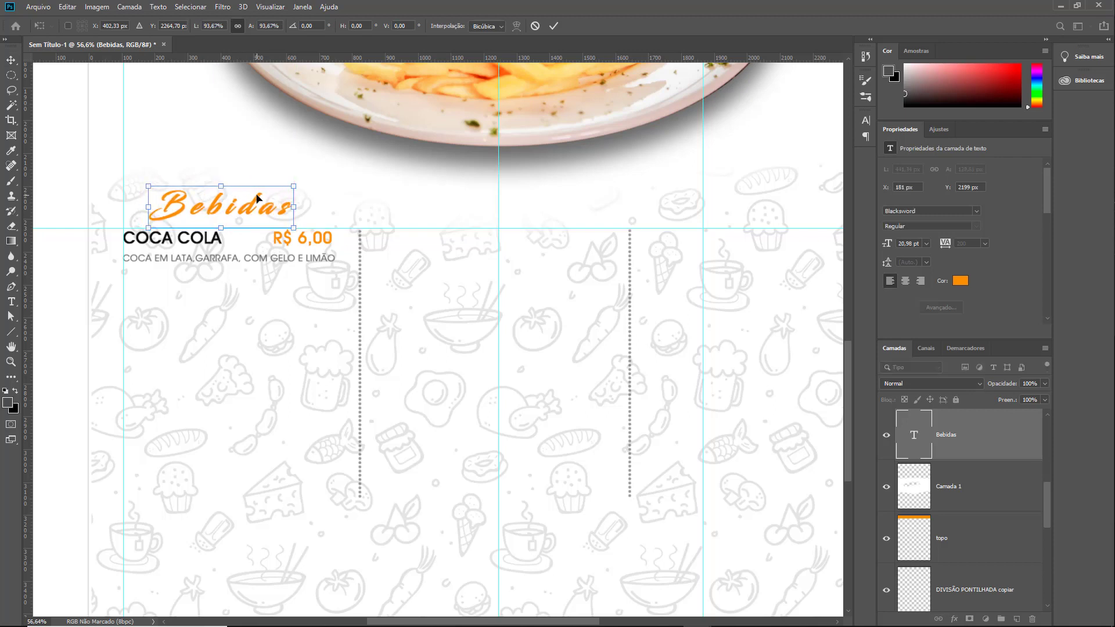
key(Return)
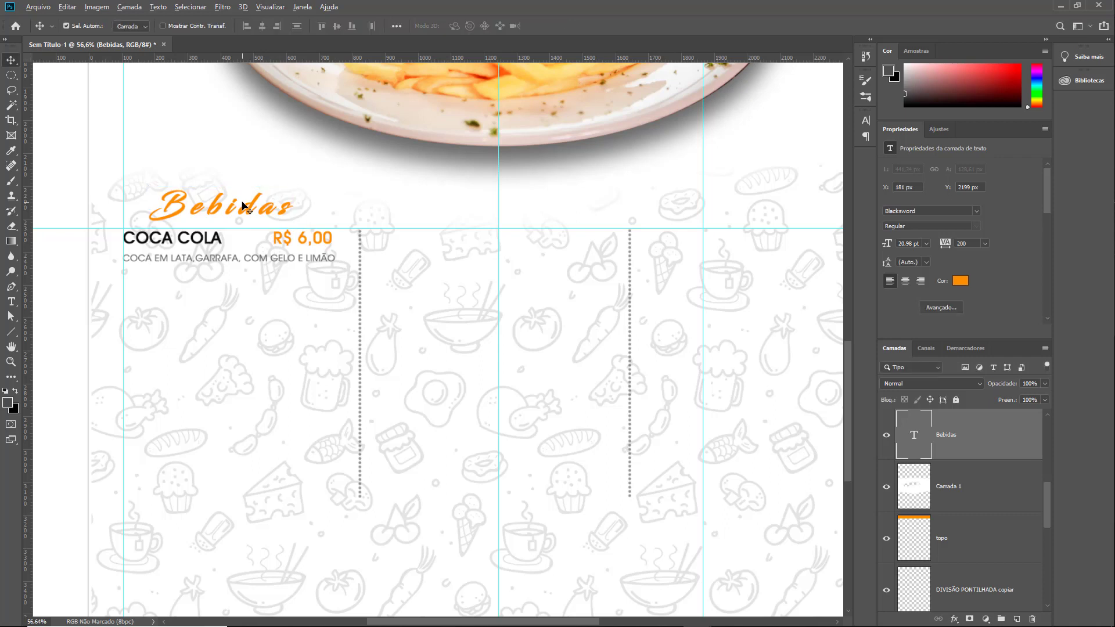
Copy the Bebidas heading over the second column and retype it as Costelas.
mouse_move(244, 206)
mouse_down()
mouse_move(547, 203)
mouse_move(532, 207)
mouse_up()
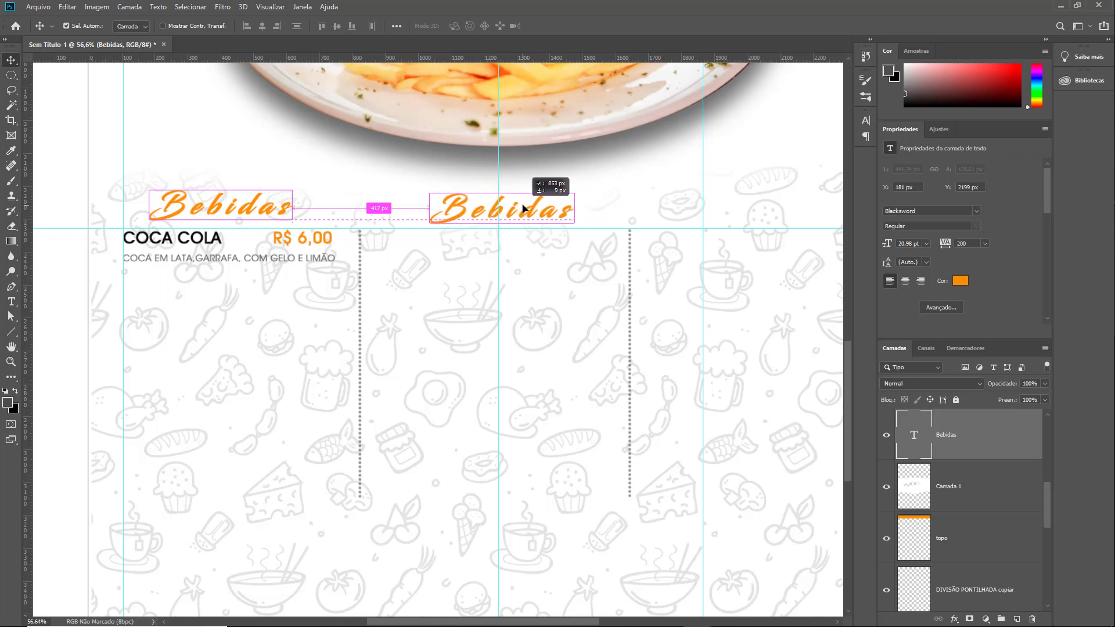
drag(533, 207, 521, 209)
double_click(521, 210)
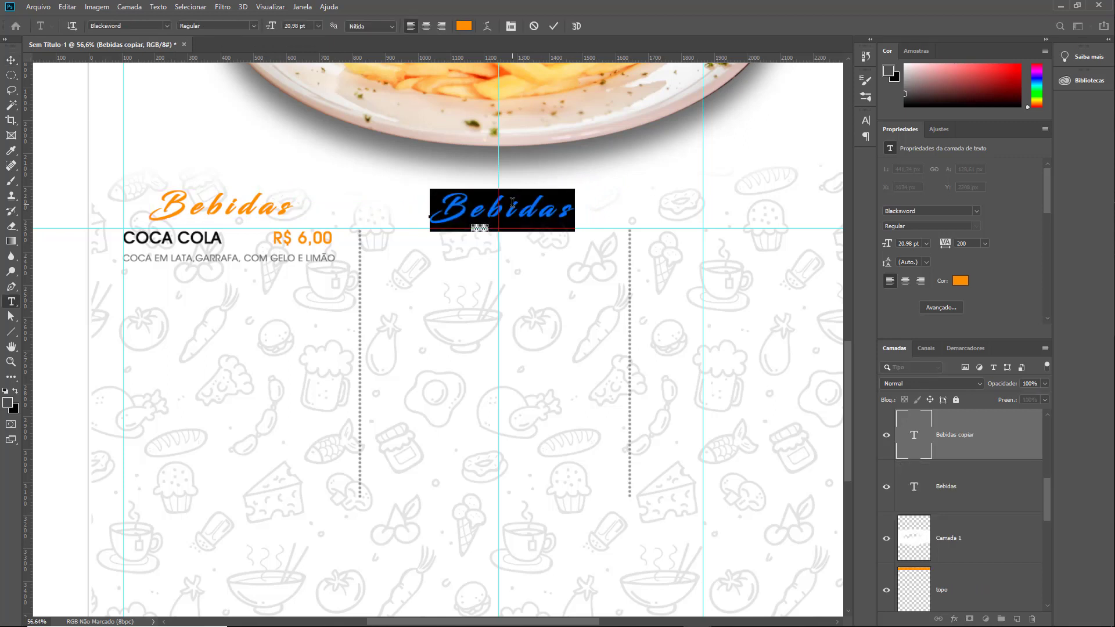
text(c)
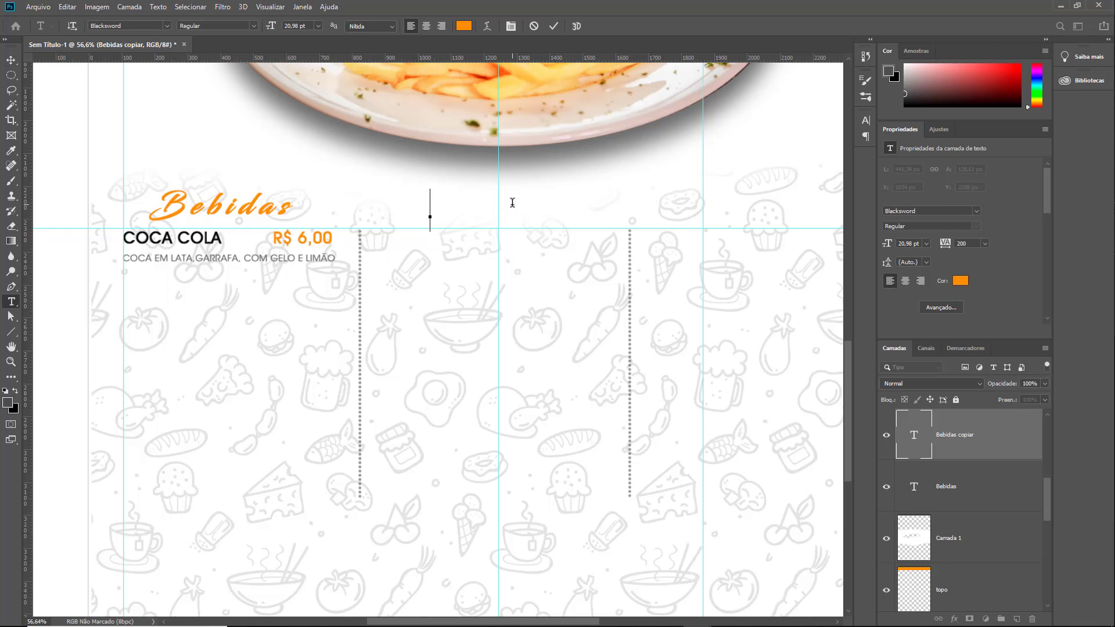
text(Costelas)
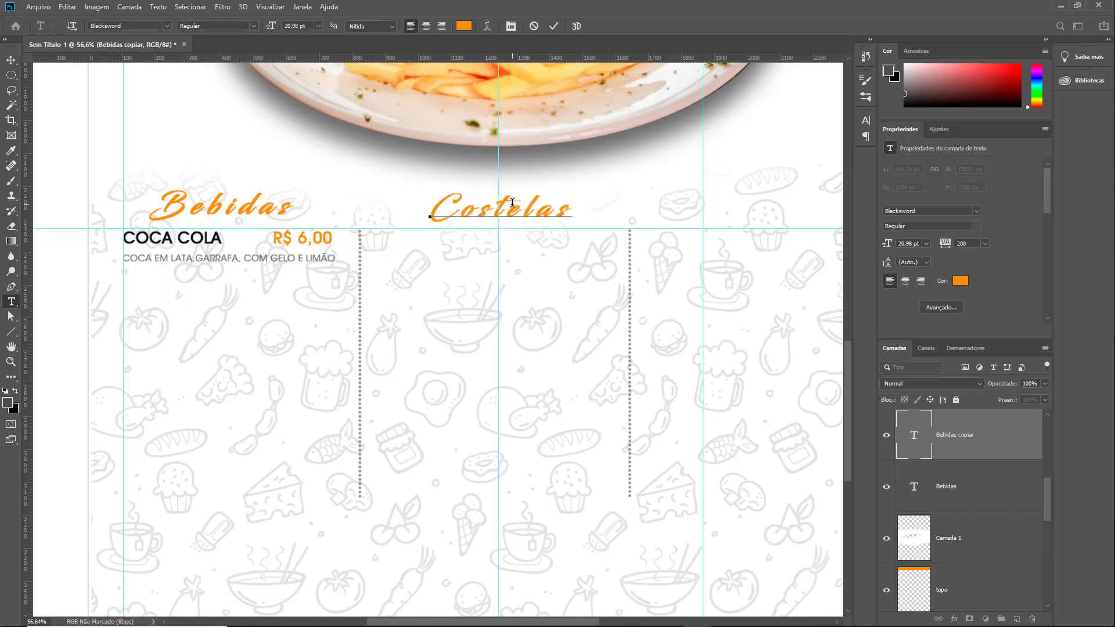
click(10, 60)
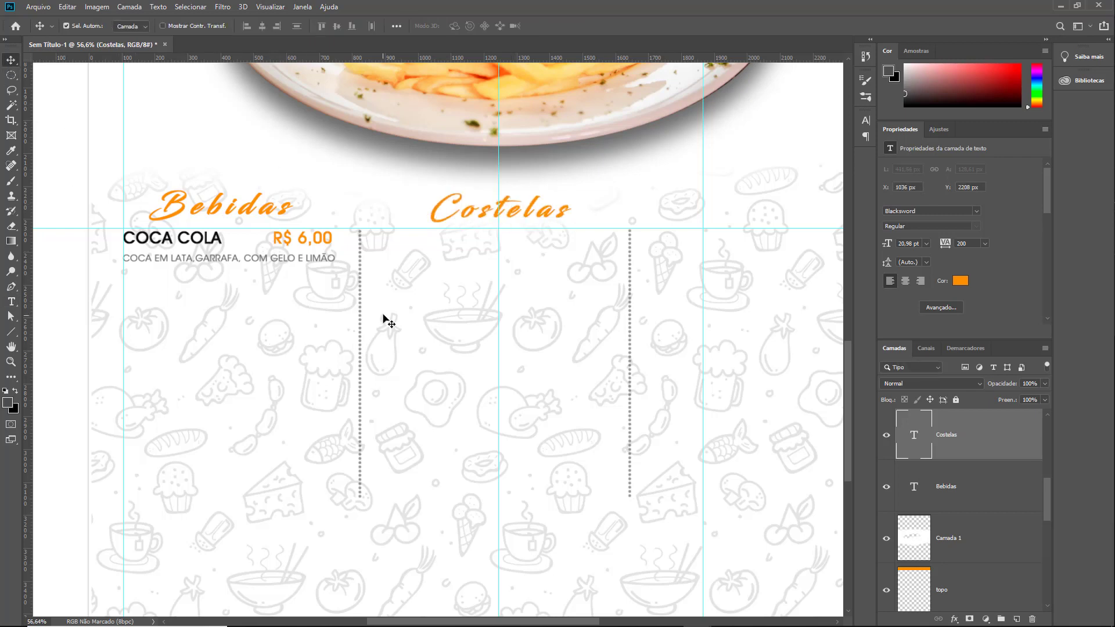
ctrl+click(208, 239)
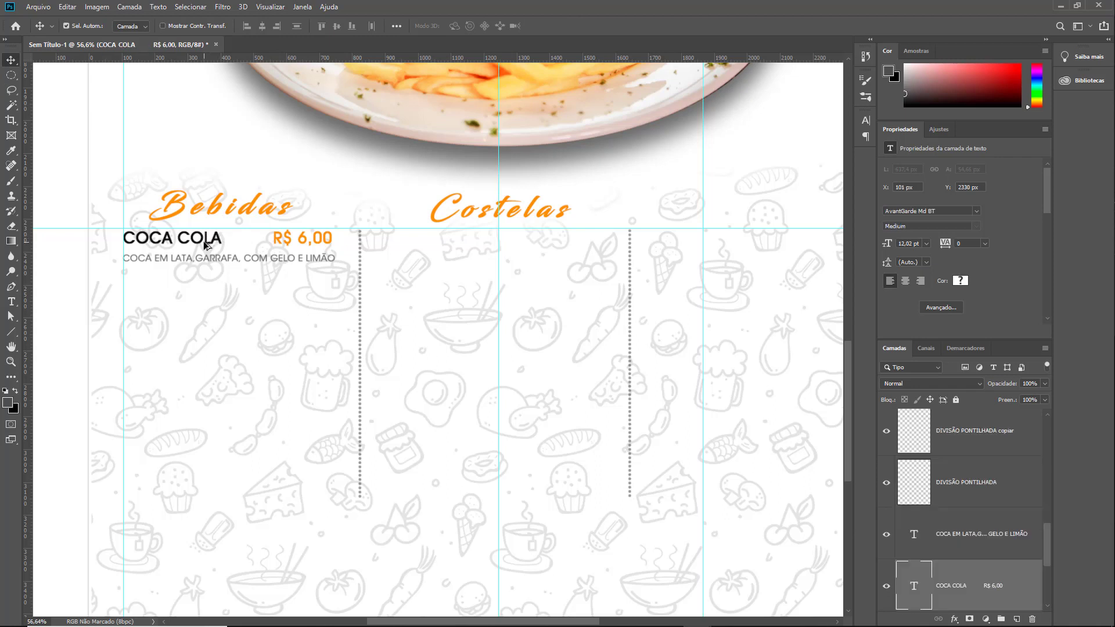
Copy the COCA COLA price line and its description into the Costelas column.
mouse_move(204, 245)
mouse_down()
mouse_move(502, 246)
mouse_move(477, 249)
mouse_up()
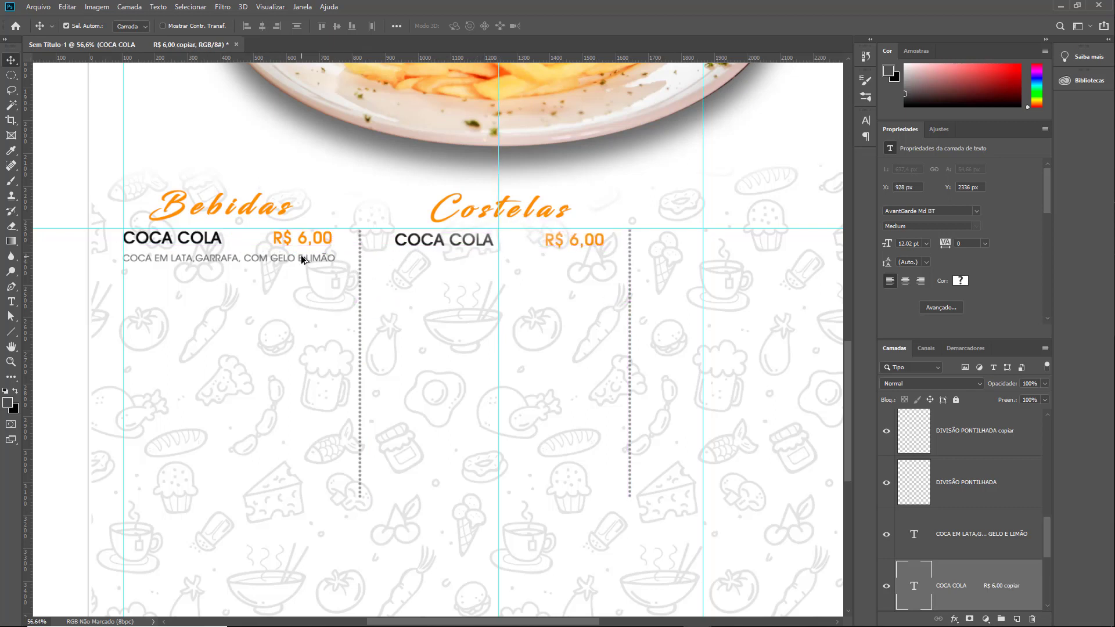
drag(303, 259, 569, 263)
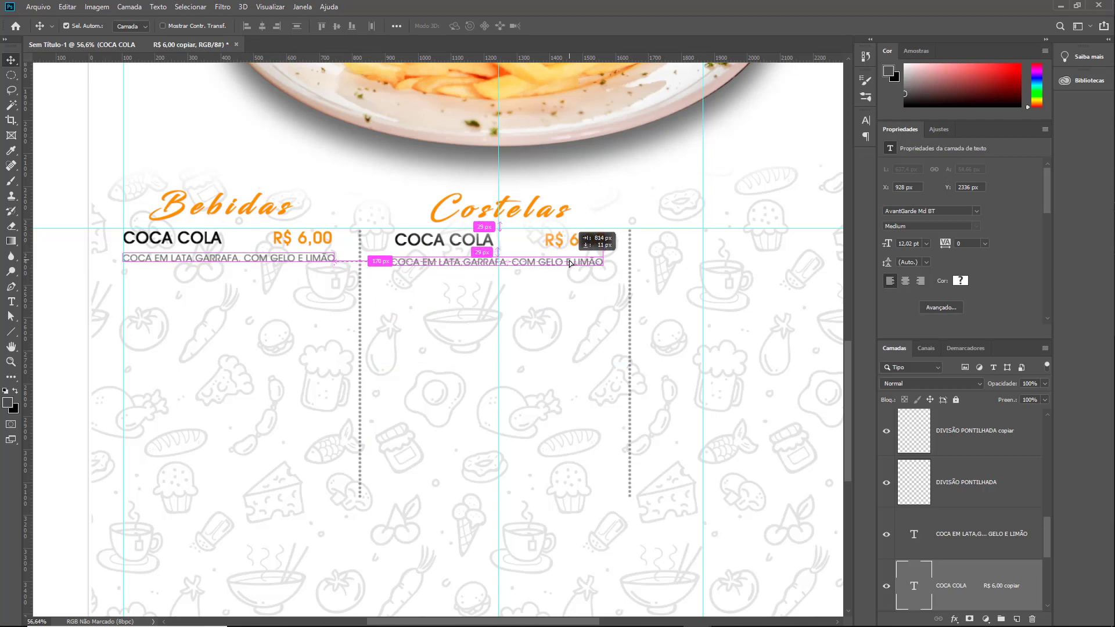
drag(569, 263, 569, 263)
scroll(530, 319, down, 5)
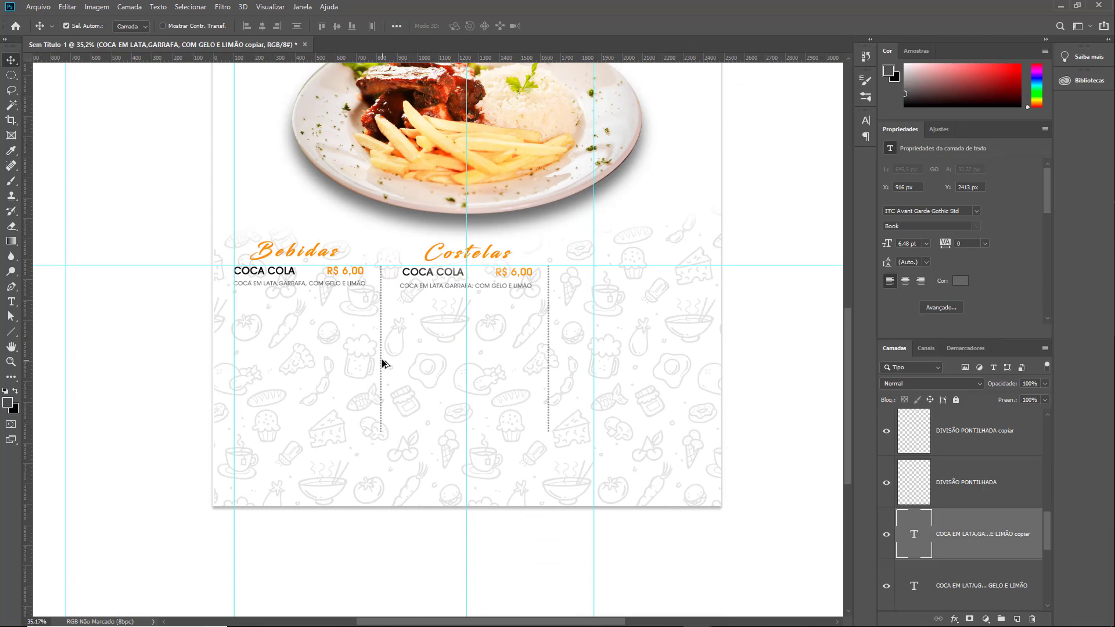
scroll(383, 363, up, 3)
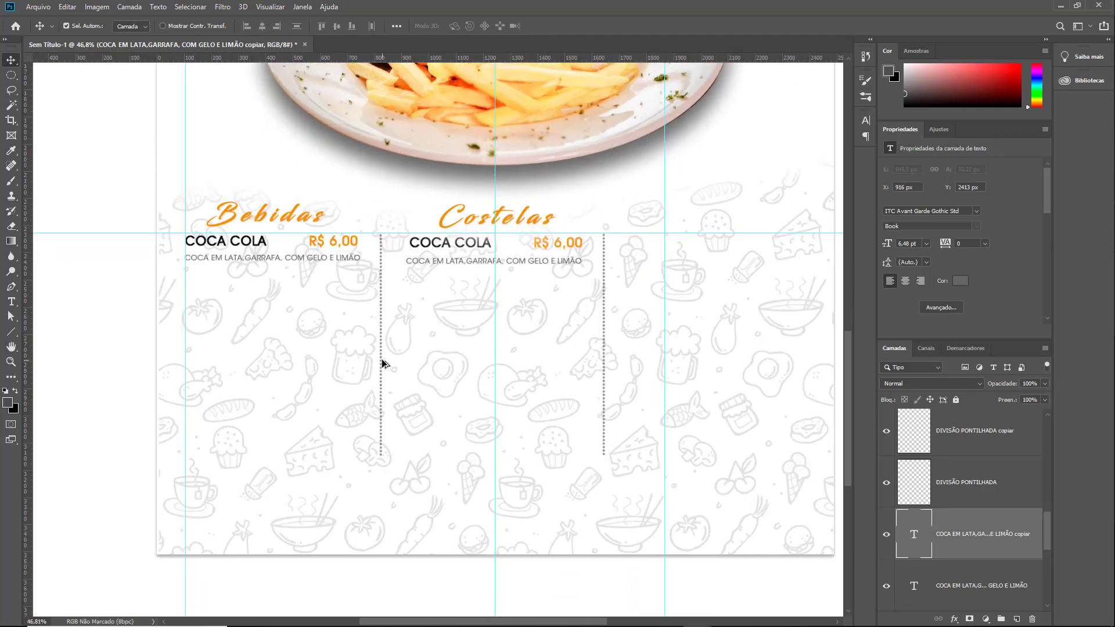
Rename the copied item to COSTELA TOIN and align its description beneath it.
key(t)
click(458, 217)
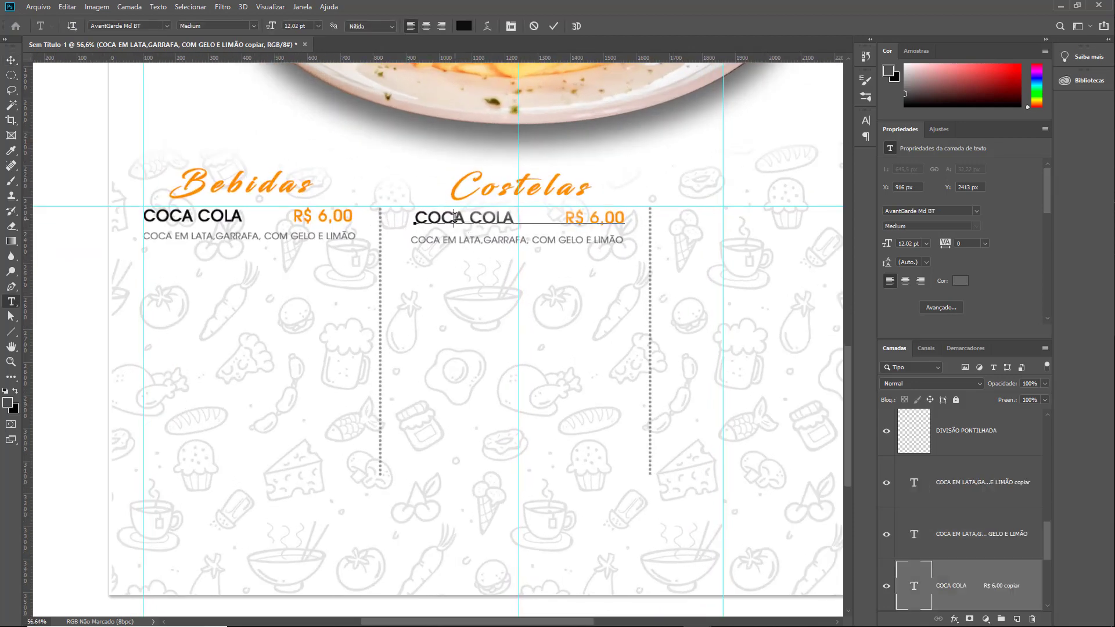
double_click(433, 218)
click(515, 218)
drag(513, 218, 409, 216)
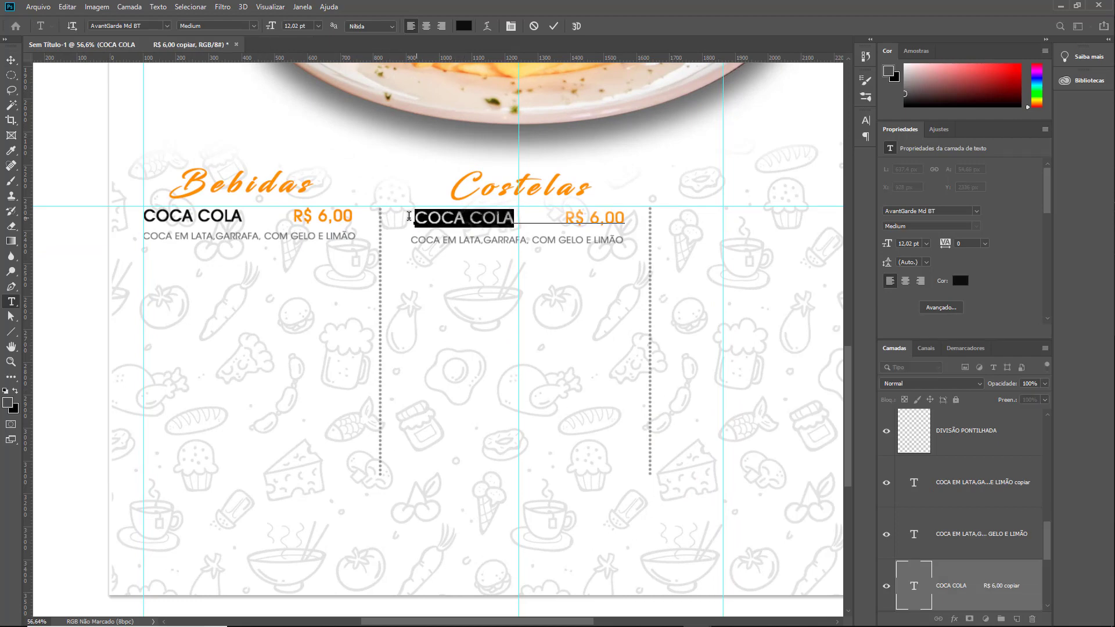
text(coste)
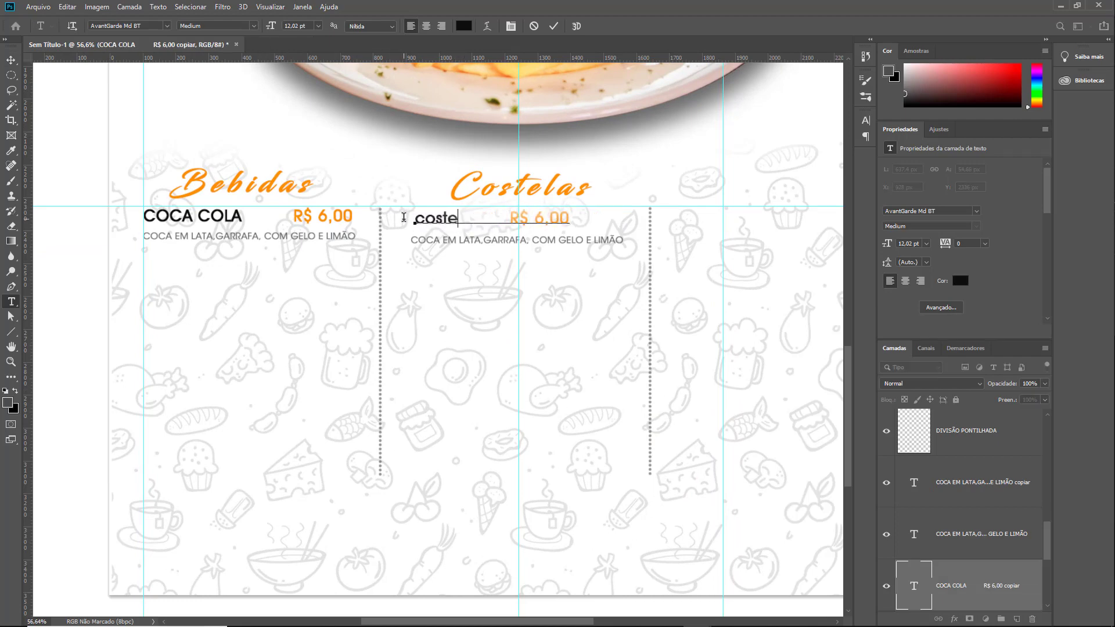
key(BackSpace)
key(BackSpace)
key(BackSpace)
key(BackSpace)
key(BackSpace)
text(COS)
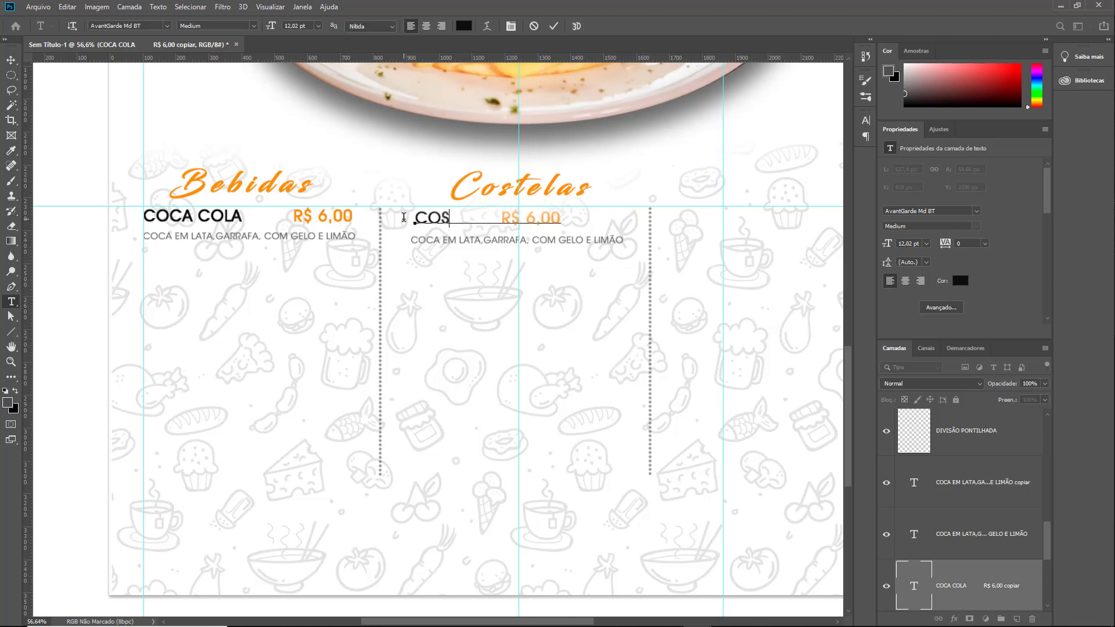
text(TELA TOI)
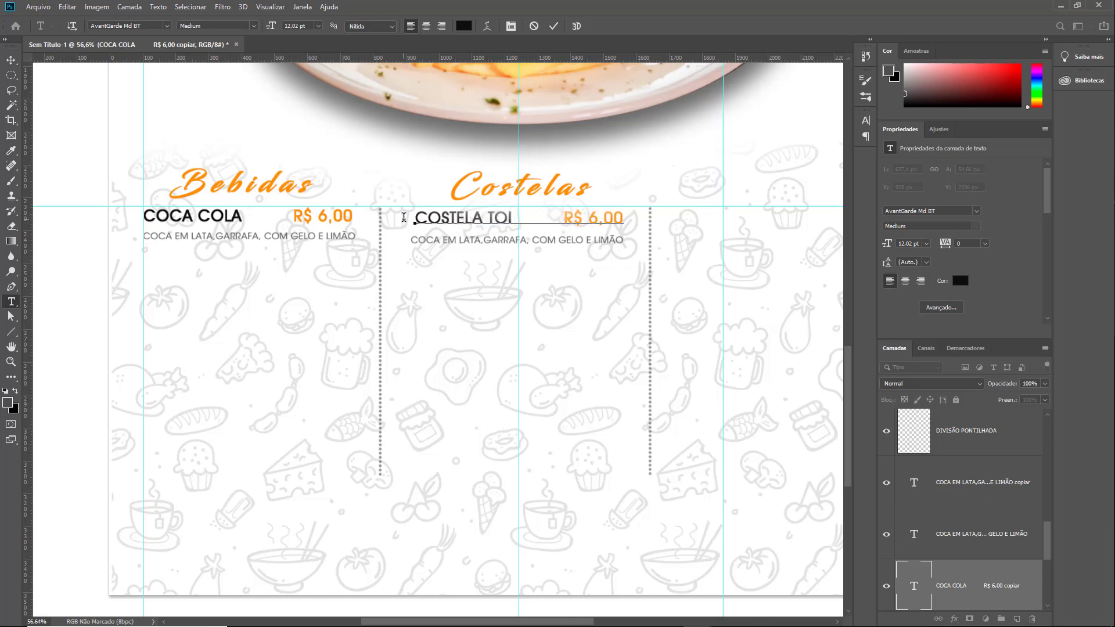
text(N)
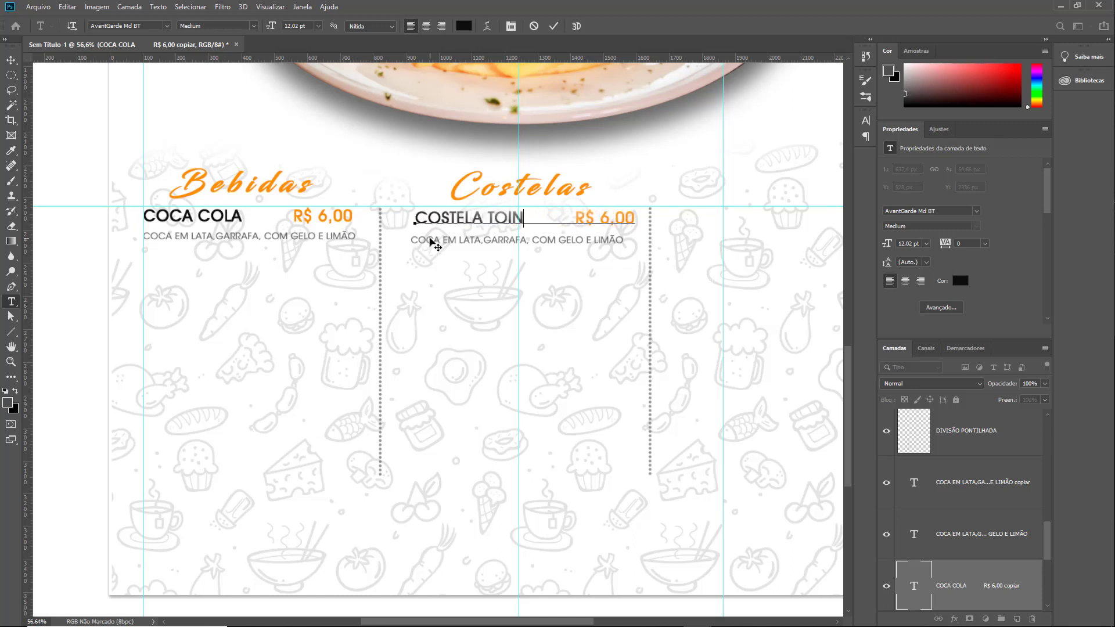
key(ctrl+Return)
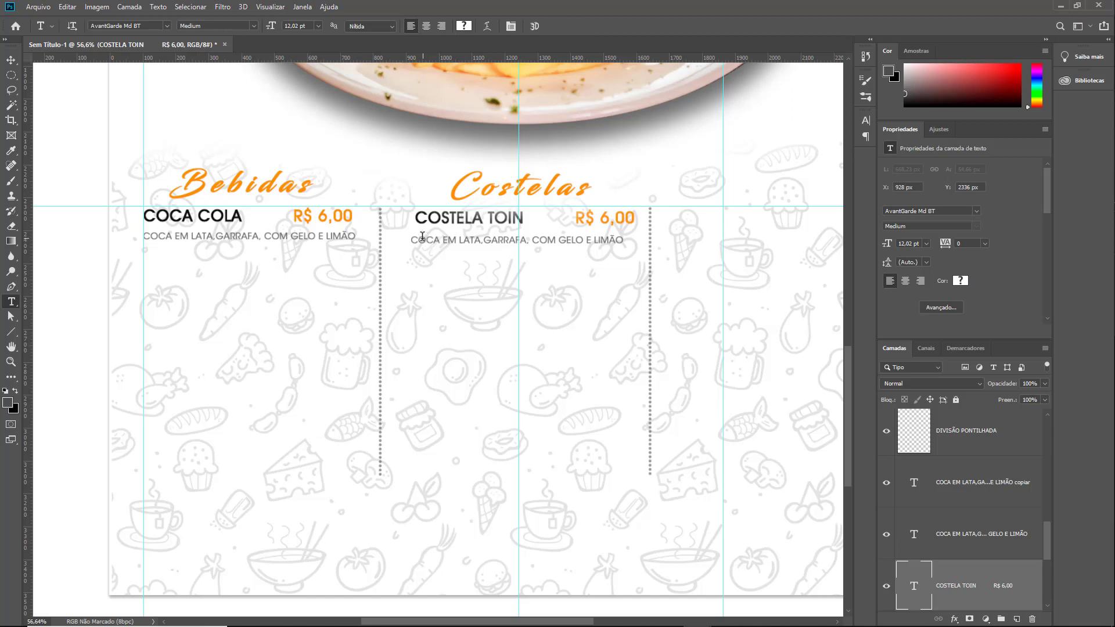
click(12, 60)
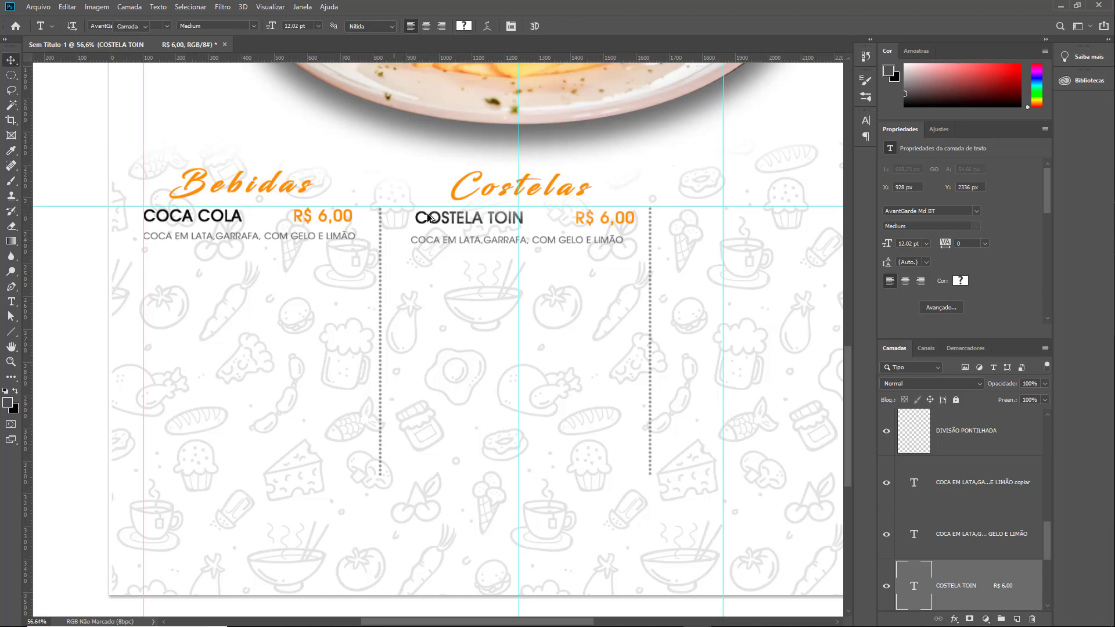
drag(431, 218, 419, 235)
drag(421, 238, 421, 238)
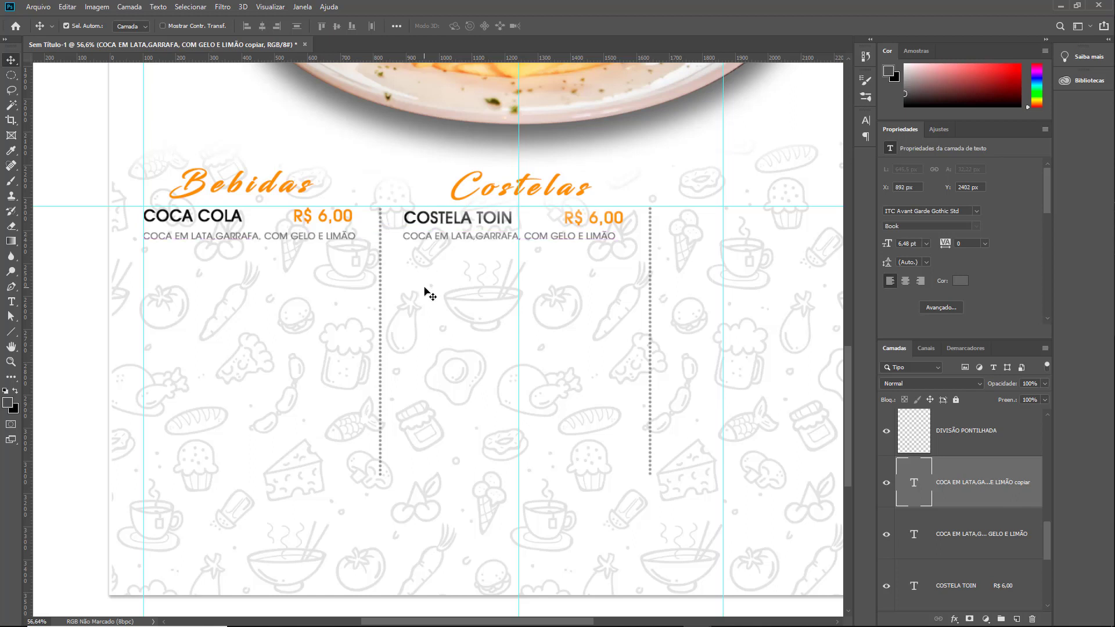
Change the COSTELA TOIN price from R$ 6,00 to R$ 17,00.
key(t)
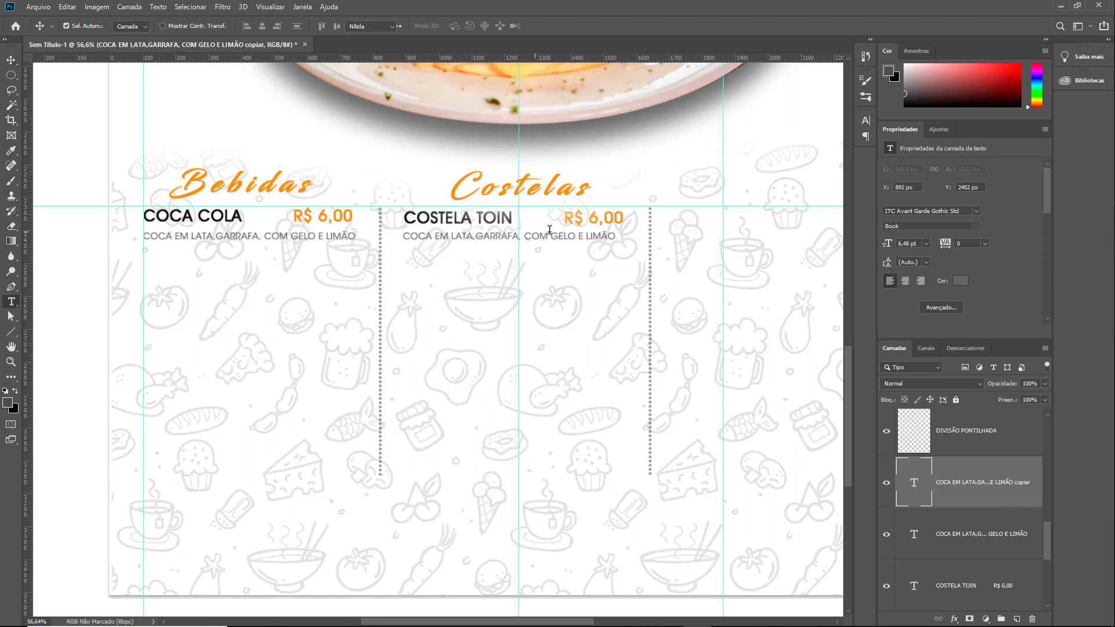
click(598, 217)
double_click(593, 217)
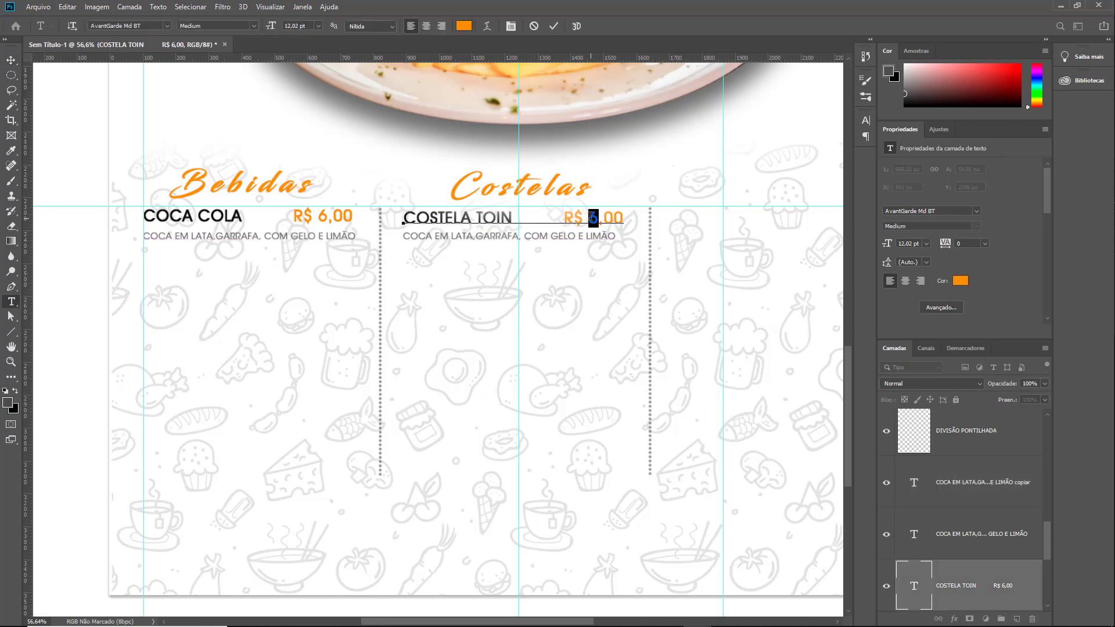
text(5)
text(7)
click(11, 59)
Replace the description with 'A MELHOR COSTELA DA REGIÃO…' about barbecue sauce and sides.
click(425, 241)
key(t)
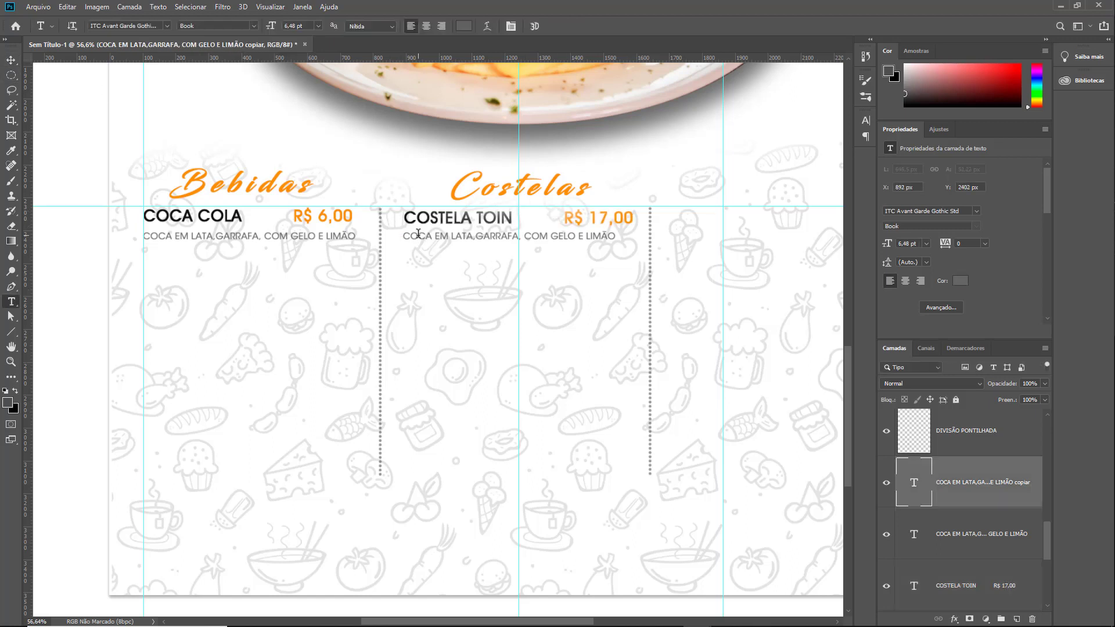
triple_click(425, 247)
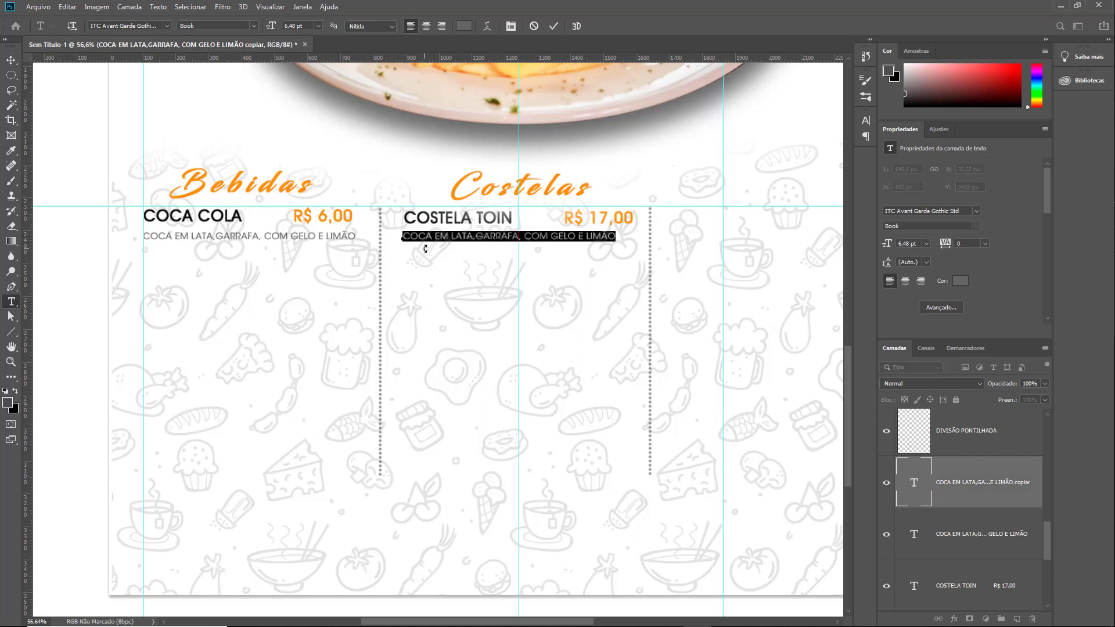
text(A MELHOR COSTELA DA REGIÃ C)
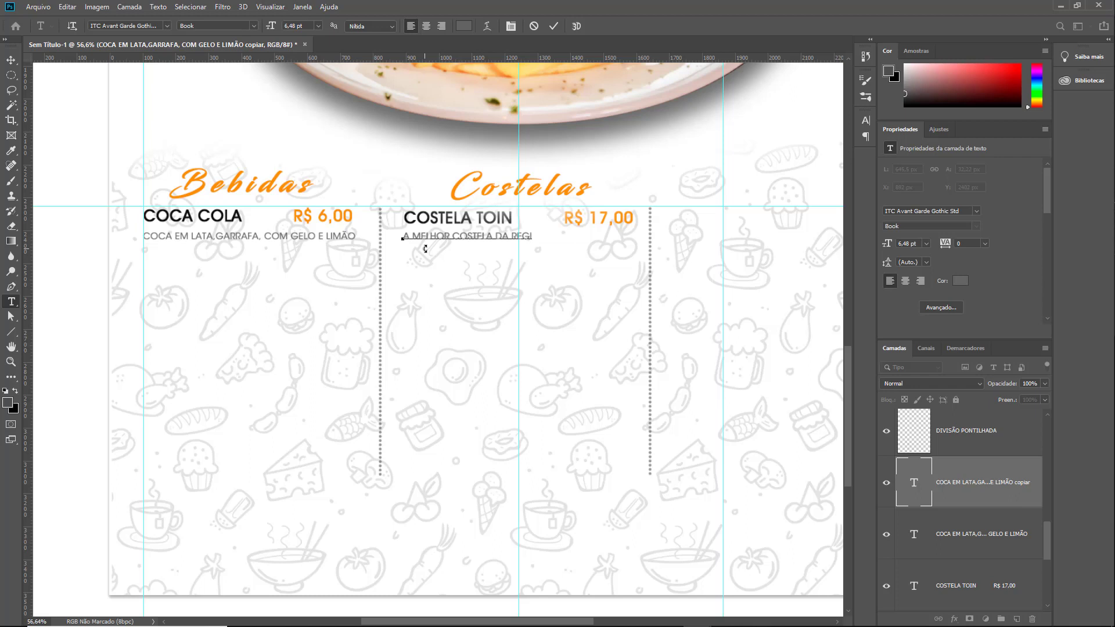
text(OM MOLHO BARBCUE E DIV)
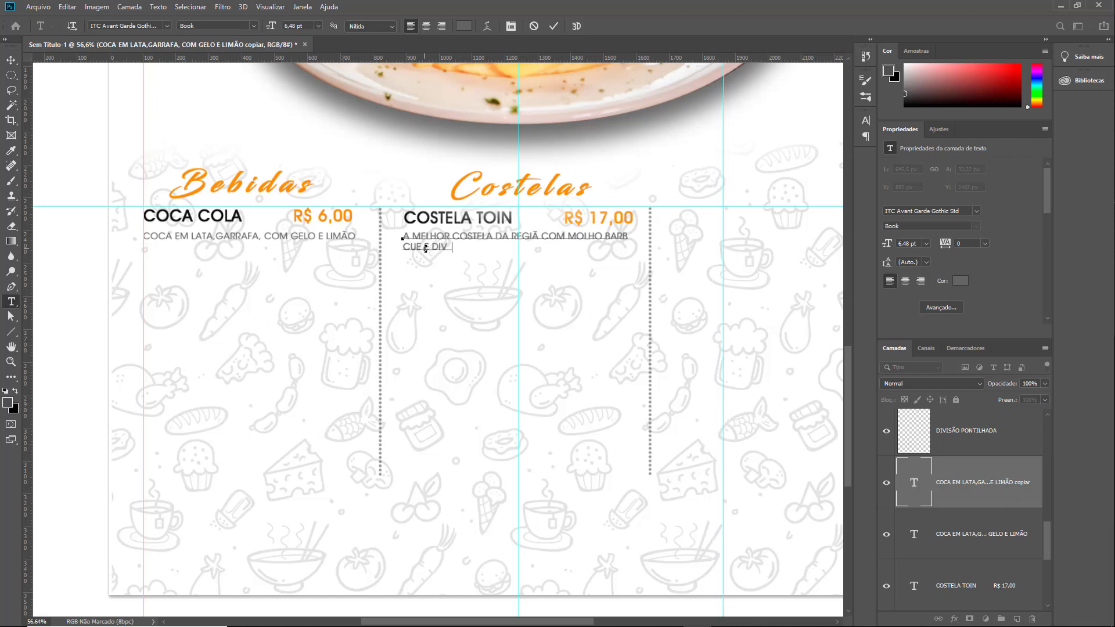
text(ACOMP)
text(ANHAMENTOS)
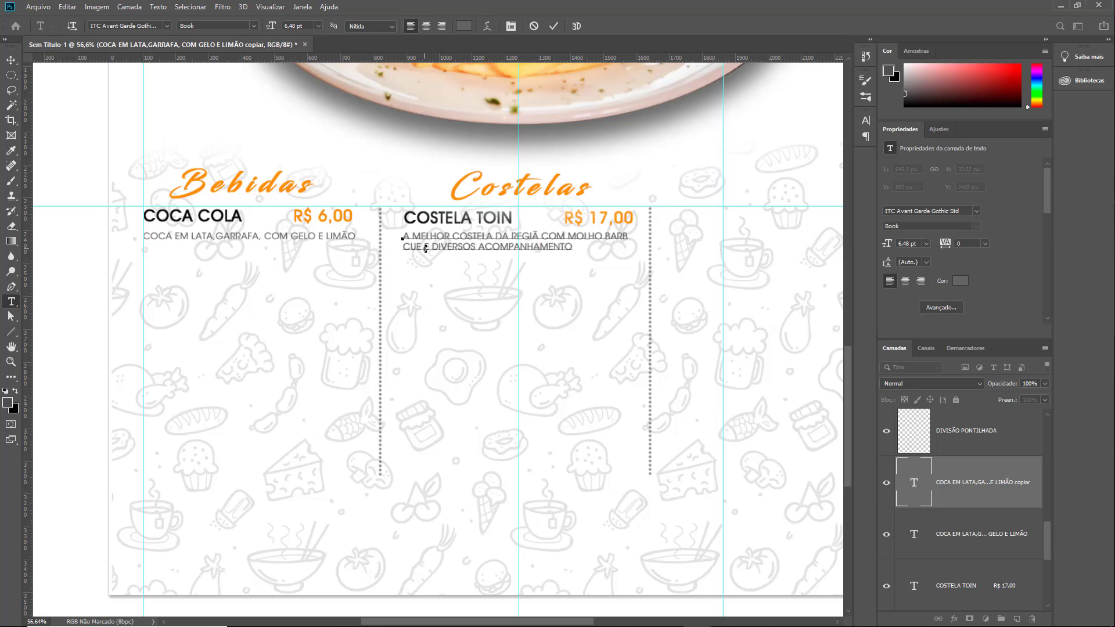
click(11, 60)
Duplicate the Costelas heading into the third menu column.
scroll(357, 299, down, 1)
scroll(357, 299, down, 1)
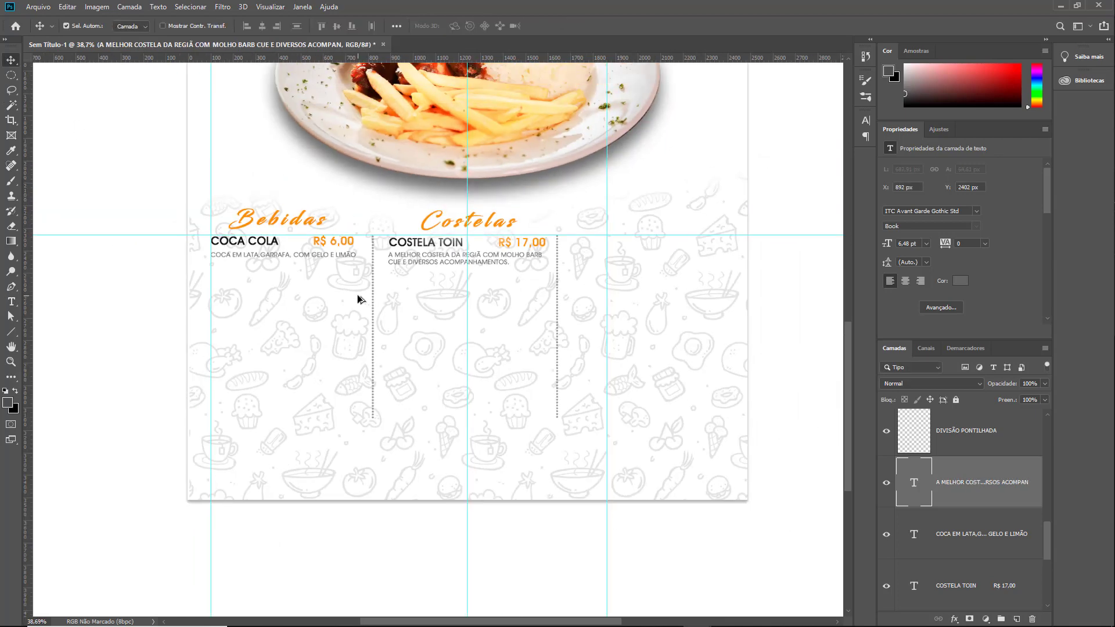
scroll(357, 299, down, 1)
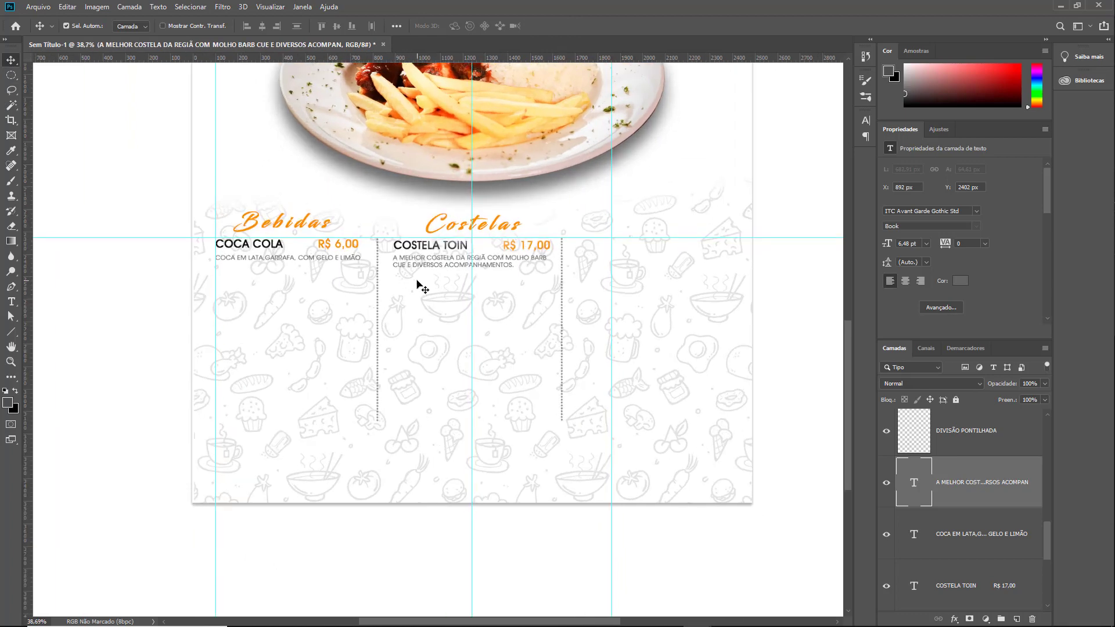
scroll(417, 284, down, 1)
scroll(416, 283, up, 2)
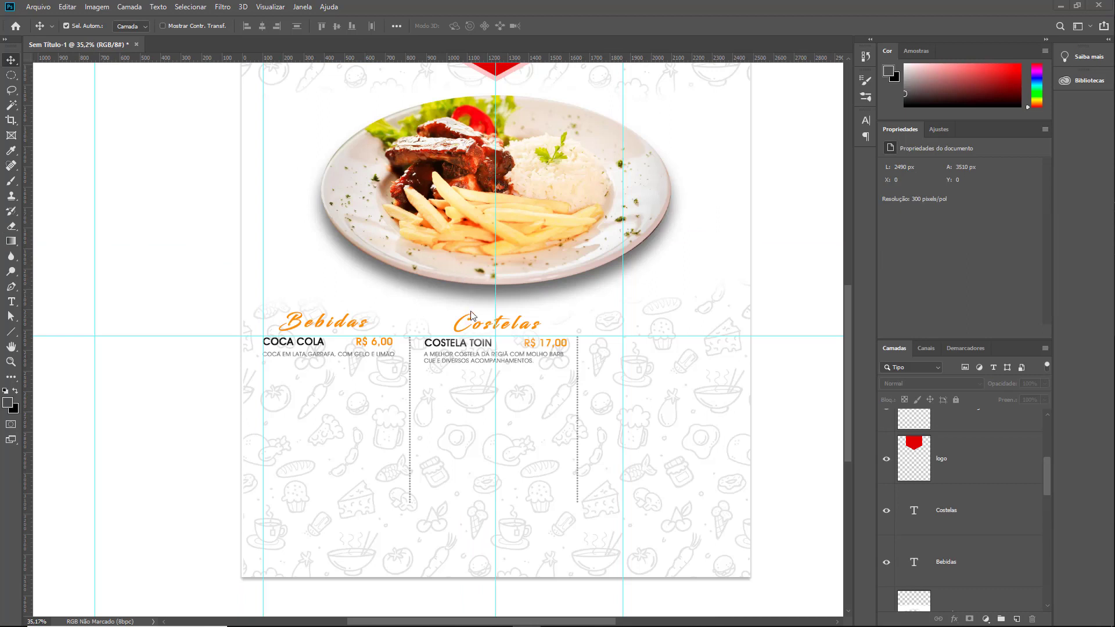
ctrl+click(474, 323)
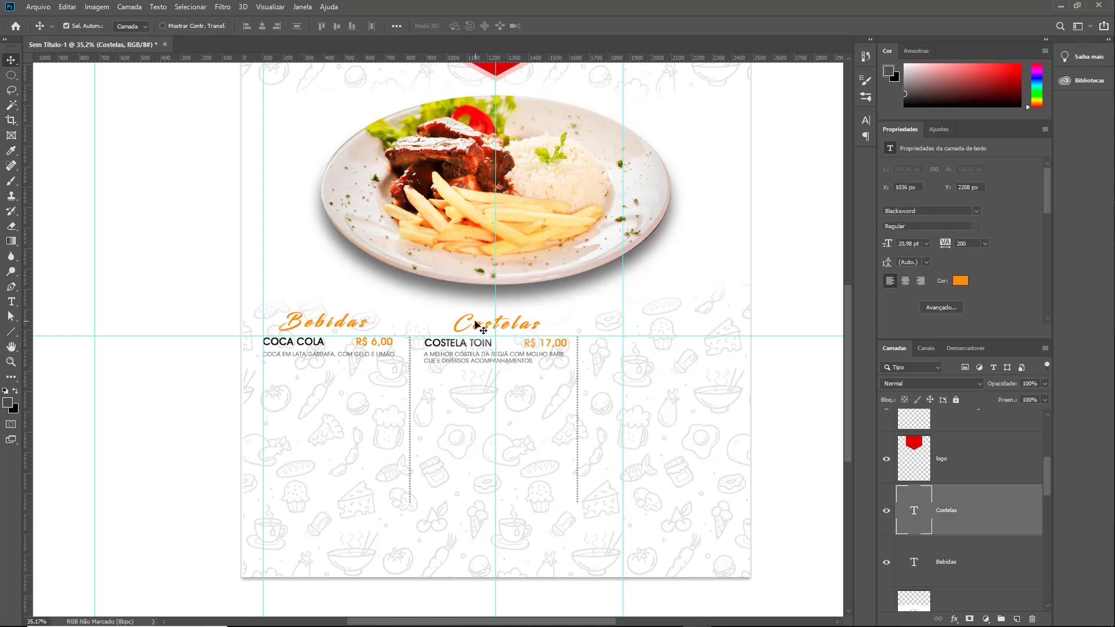
drag(475, 327, 650, 331)
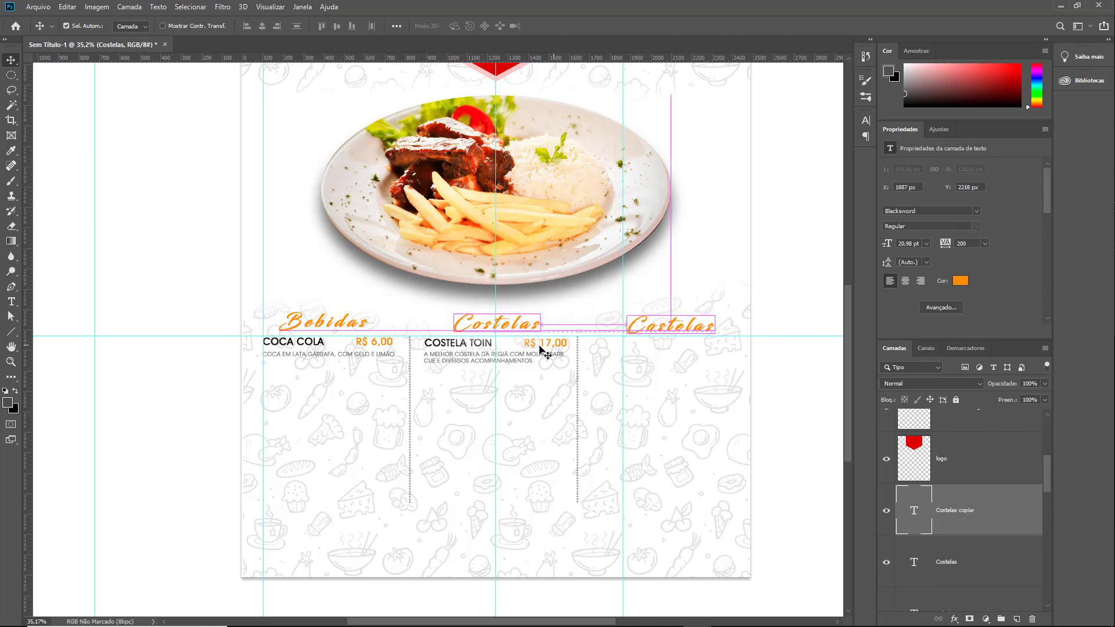
Turn off the Move tool's automatic layer picking.
mouse_move(467, 347)
mouse_down()
mouse_move(515, 346)
mouse_move(497, 350)
mouse_up()
click(465, 348)
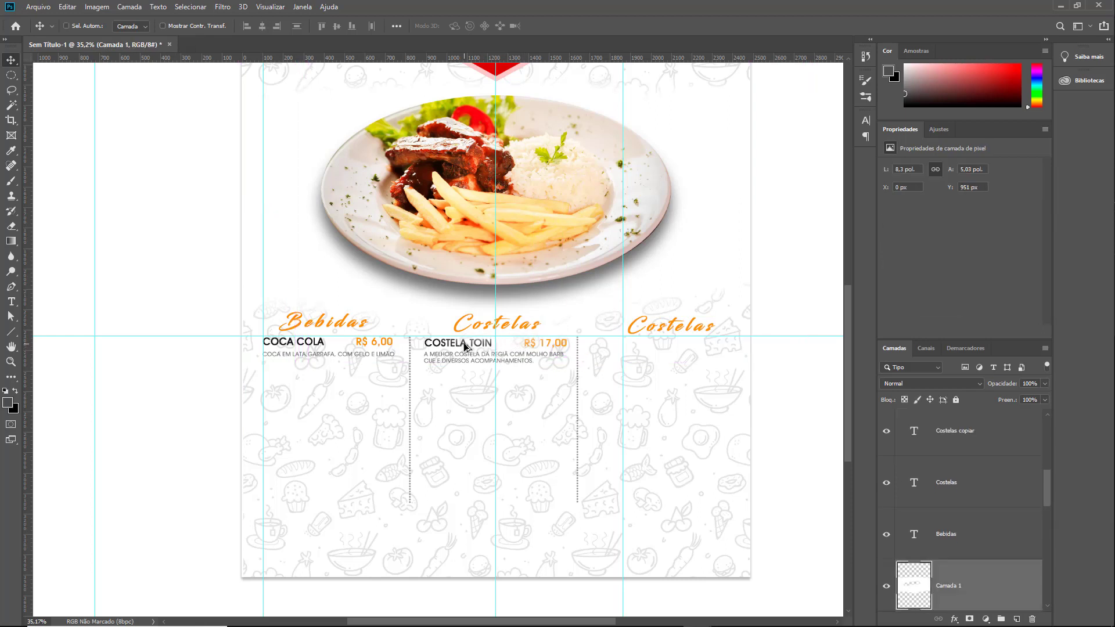
scroll(970, 465, down, 3)
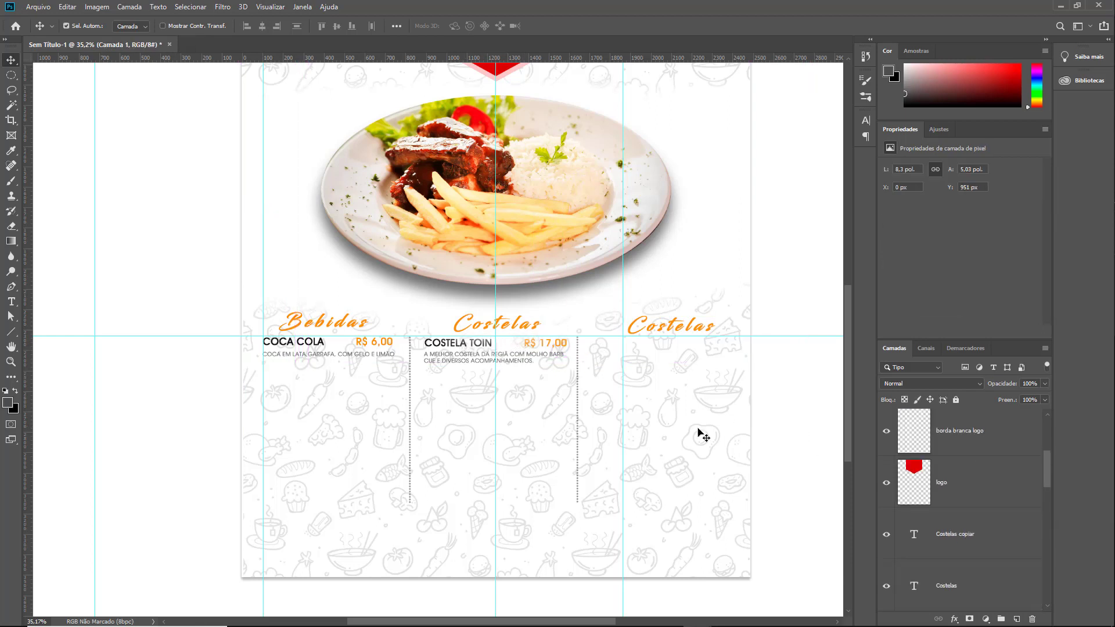
click(464, 346)
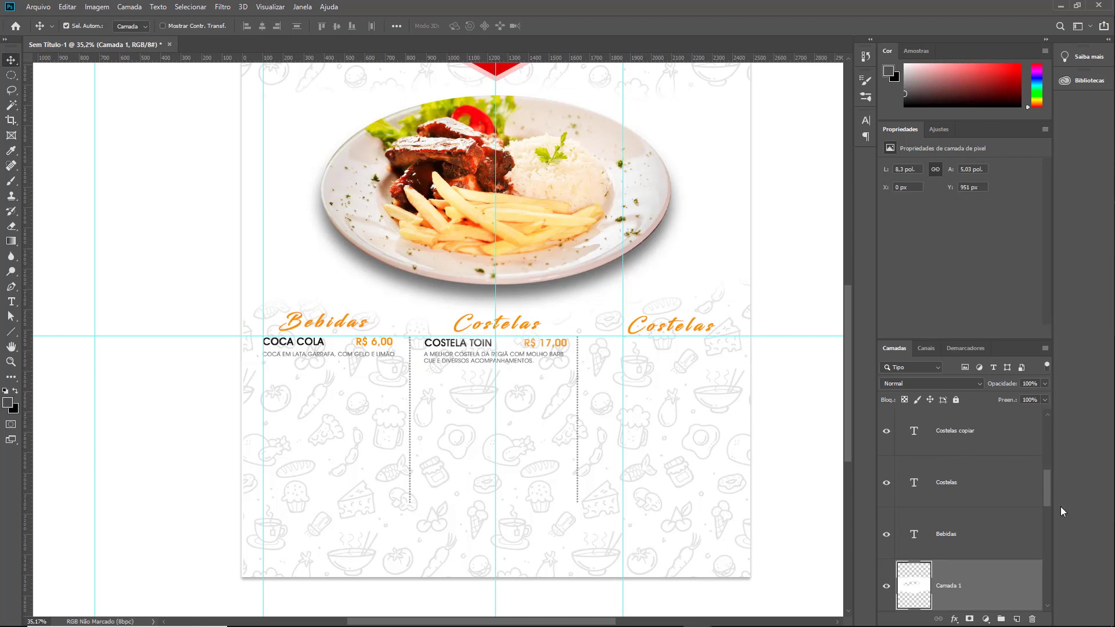
key(ctrl)
Select the COSTELA TOIN item line layer using the Layers panel and layer list.
scroll(955, 522, up, 1)
scroll(964, 519, up, 1)
scroll(972, 516, down, 1)
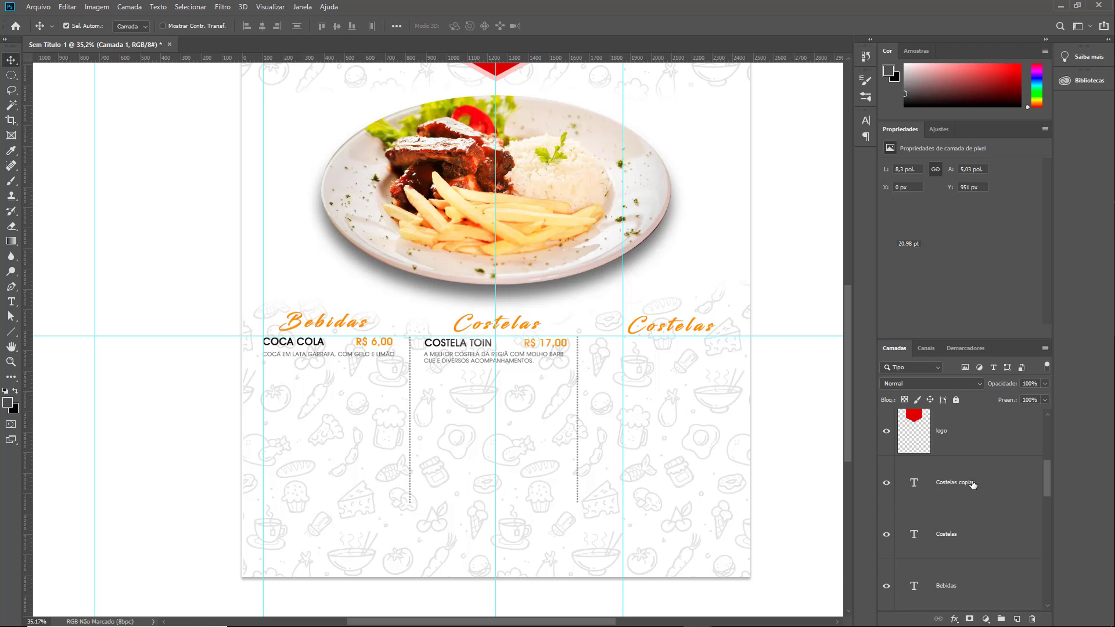
click(972, 483)
click(974, 532)
scroll(974, 533, down, 2)
scroll(974, 533, down, 2)
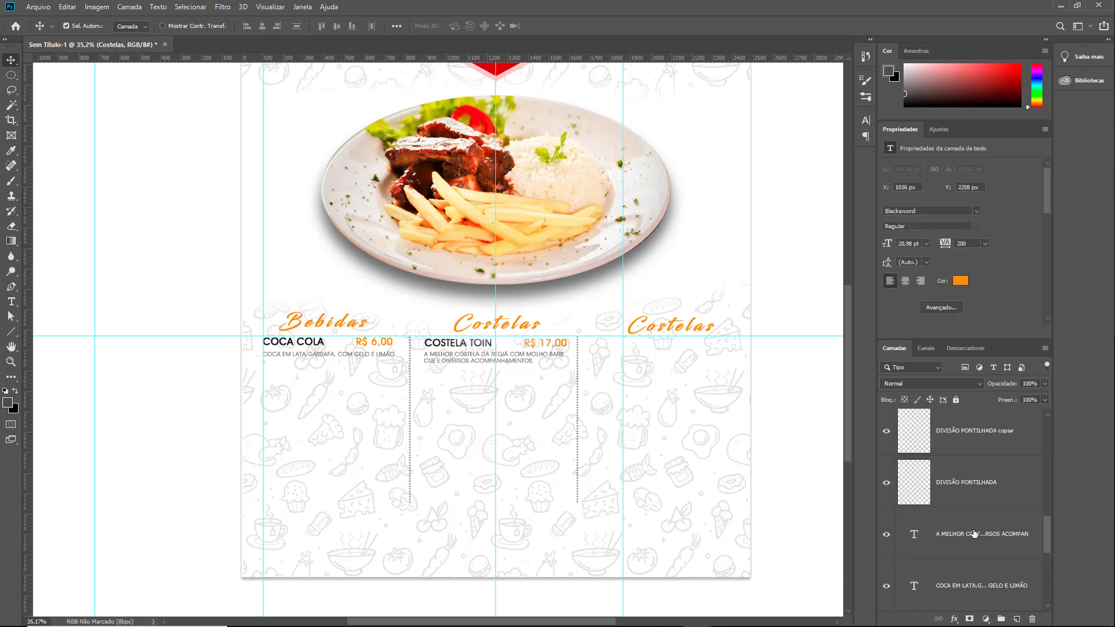
scroll(974, 533, down, 2)
click(982, 541)
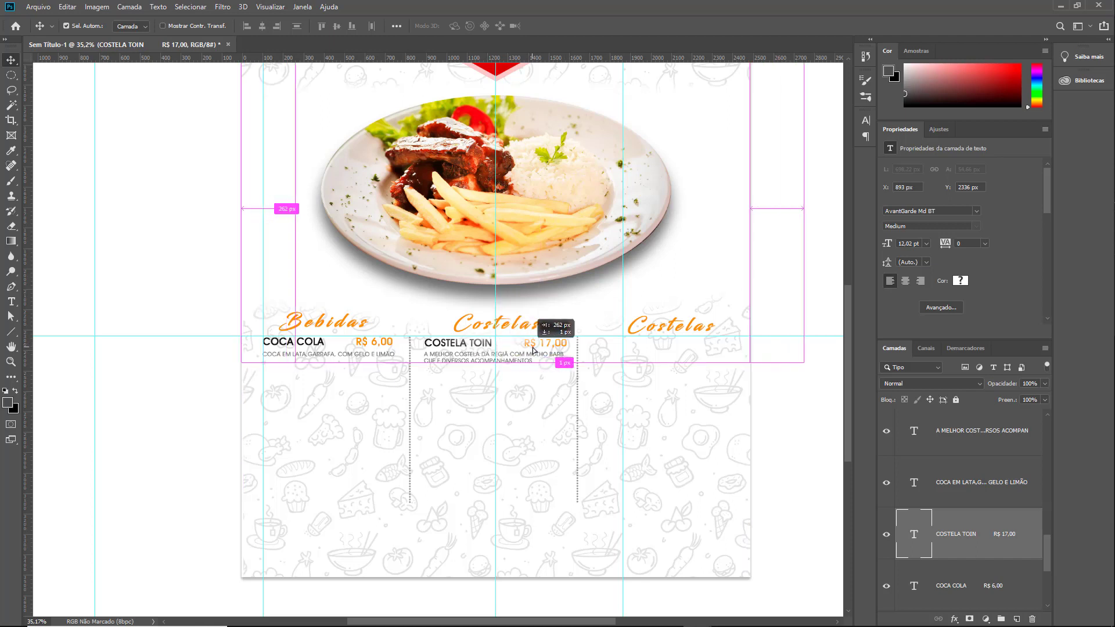
click(485, 355)
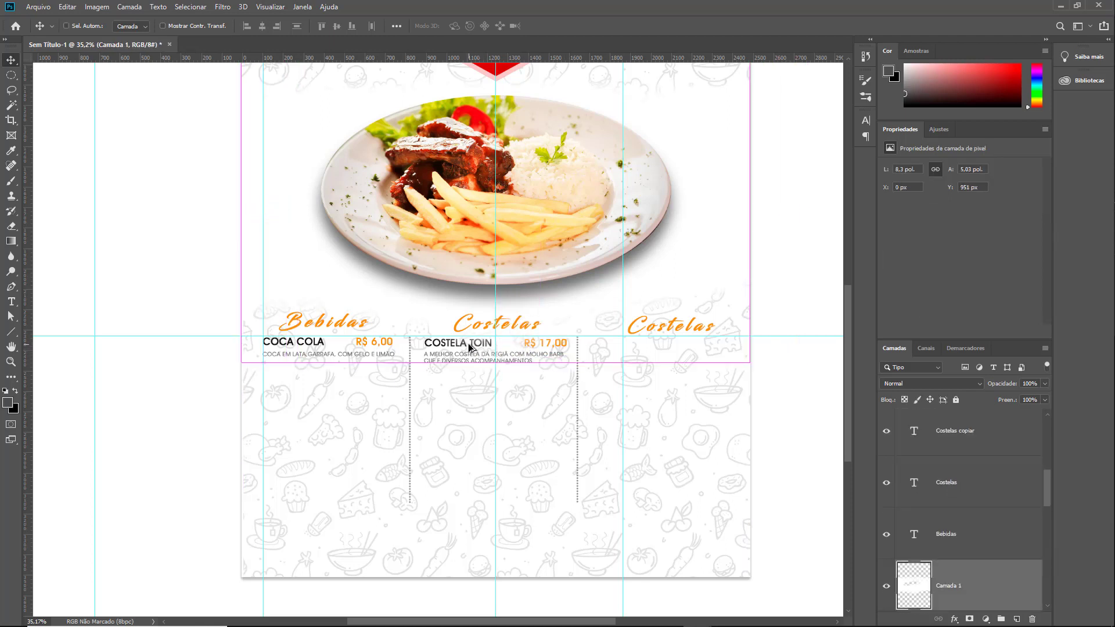
right_click(469, 347)
click(528, 361)
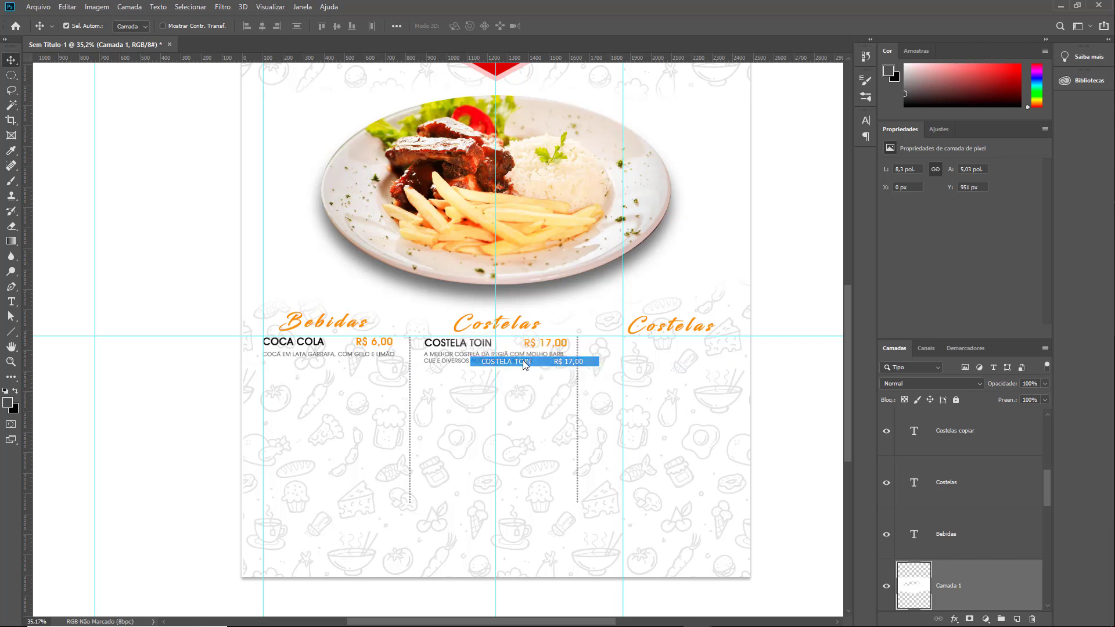
Alt-drag copies of the COSTELA TOIN R$ 17,00 line and rib description into the third column.
drag(484, 346, 682, 344)
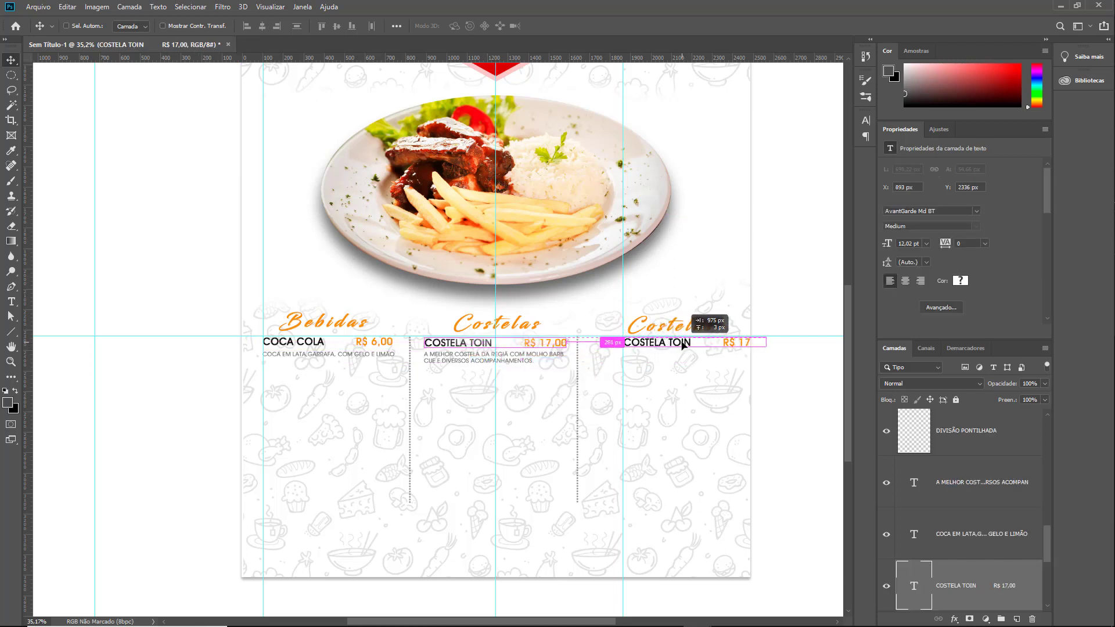
ctrl+click(514, 361)
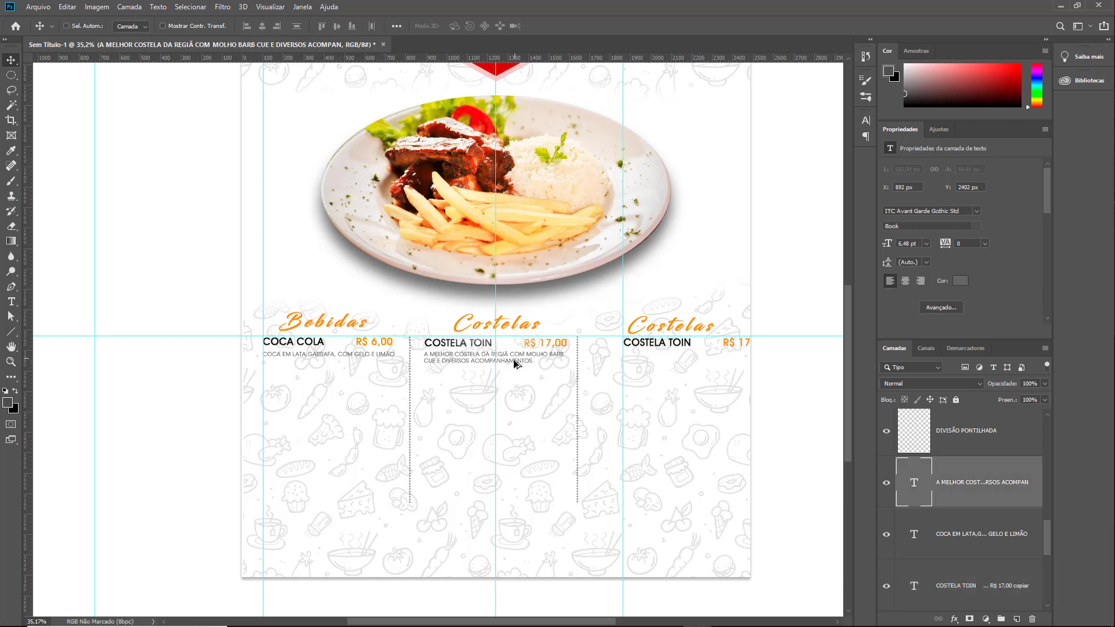
mouse_move(514, 363)
mouse_down()
mouse_move(683, 361)
mouse_move(607, 349)
mouse_move(615, 353)
mouse_up()
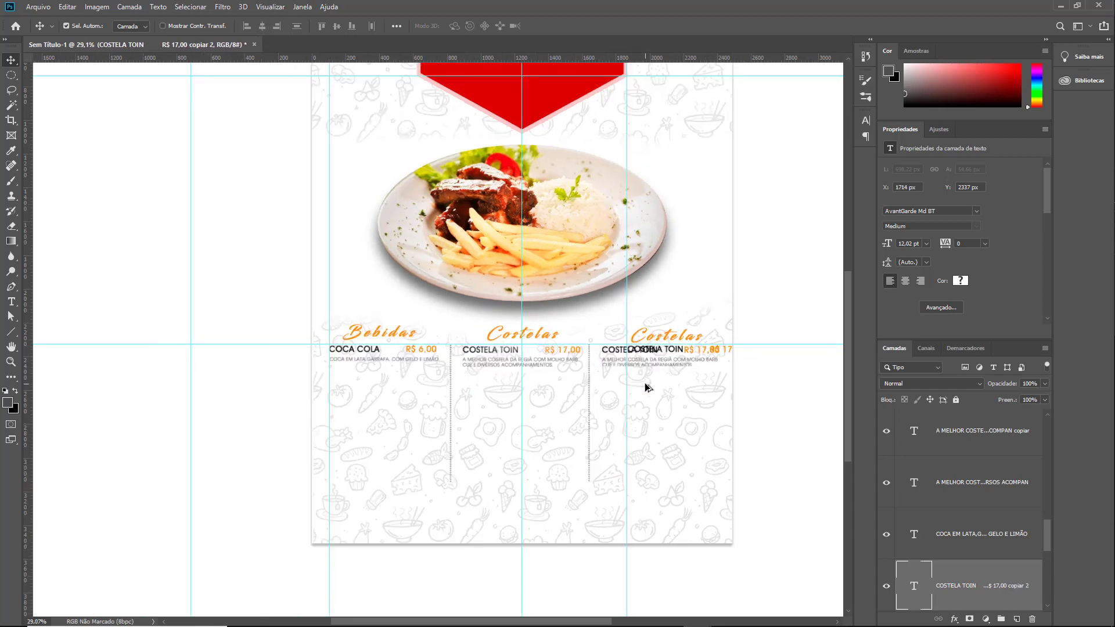
Delete the stray item copy and align the item and description in the third column.
scroll(644, 386, up, 1)
key(ctrl)
drag(745, 340, 747, 408)
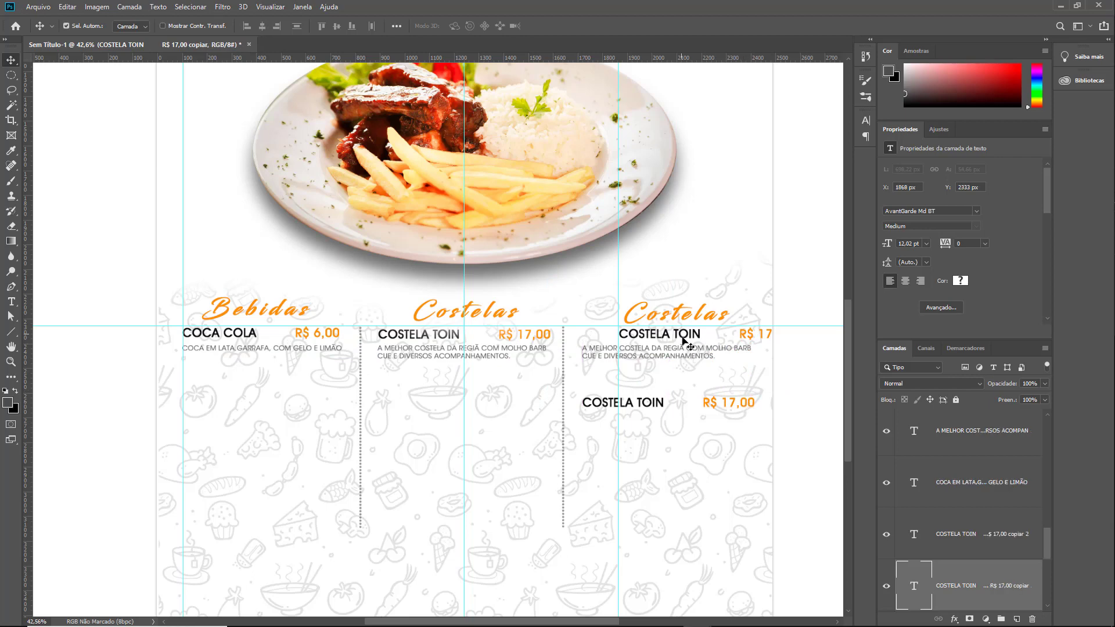
key(Delete)
drag(636, 405, 631, 338)
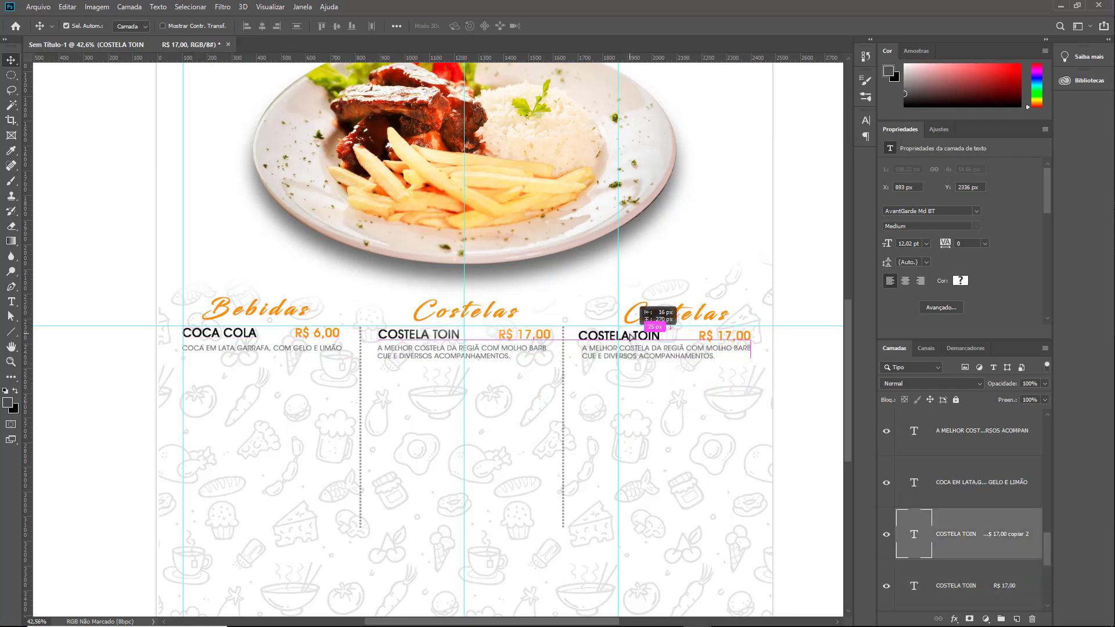
drag(632, 339, 609, 352)
alt+click(609, 354)
scroll(573, 418, down, 2)
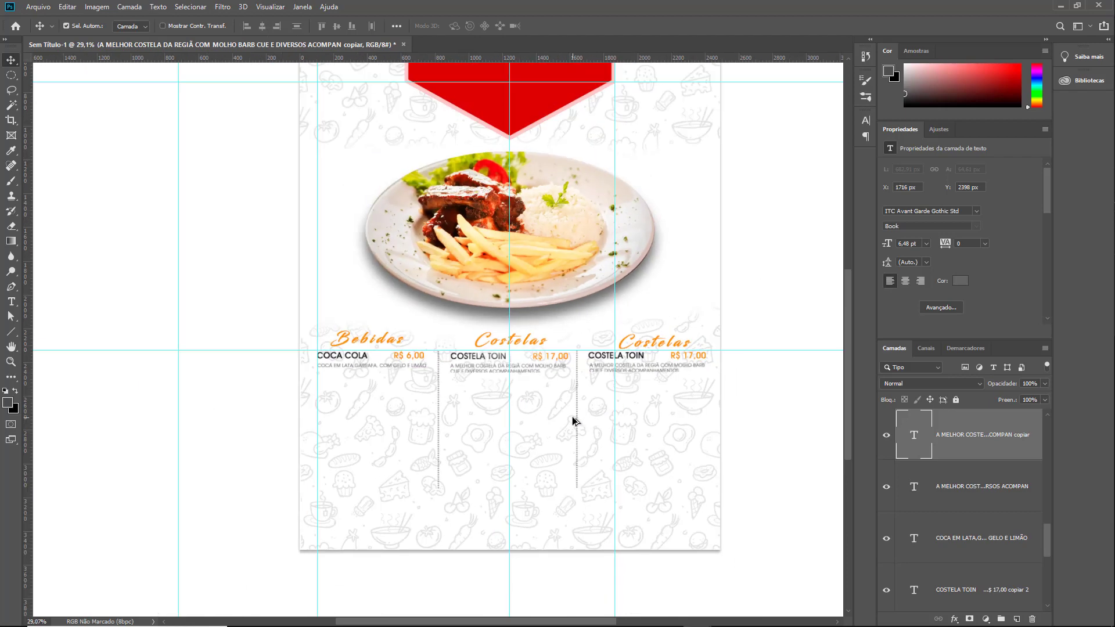
scroll(571, 420, up, 1)
scroll(572, 421, up, 1)
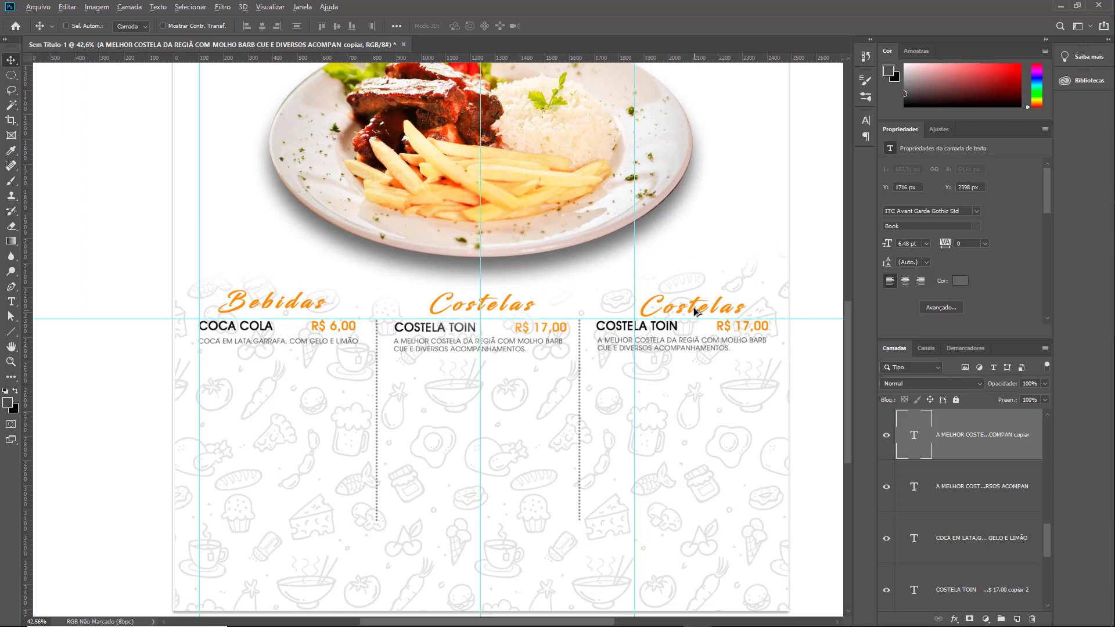
Rename the third column's heading to Outros.
key(ctrl)
double_click(689, 305)
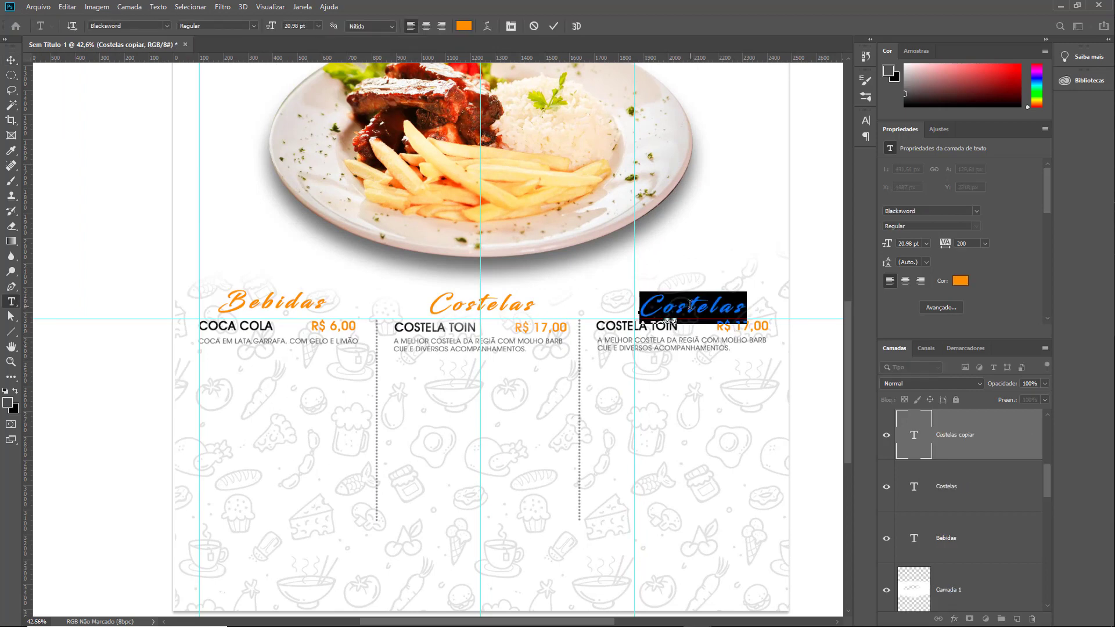
text(Outros)
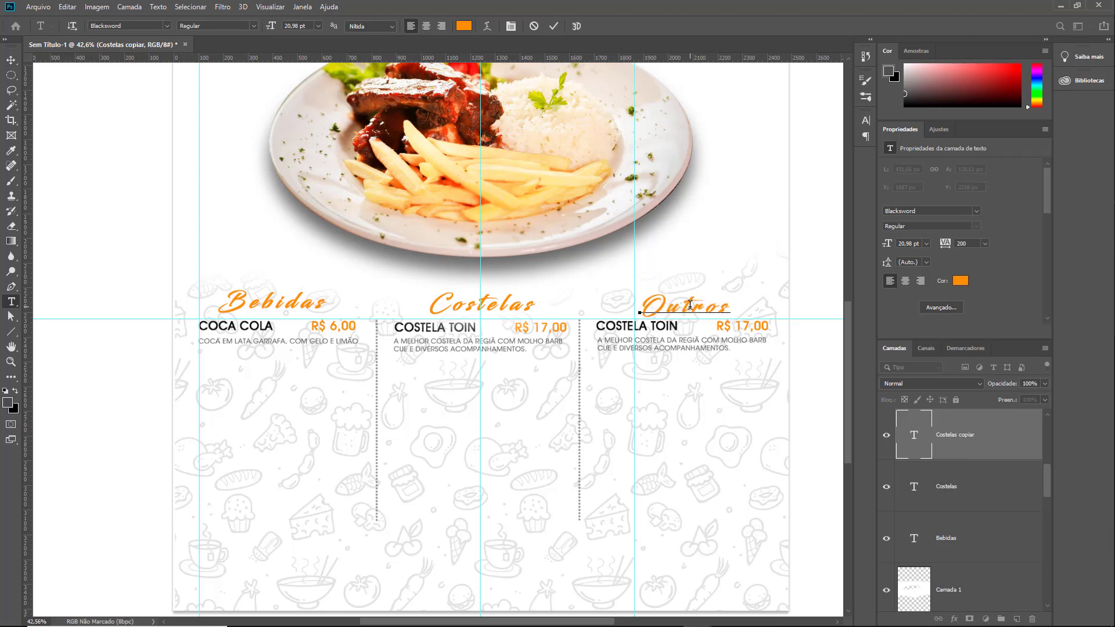
click(11, 60)
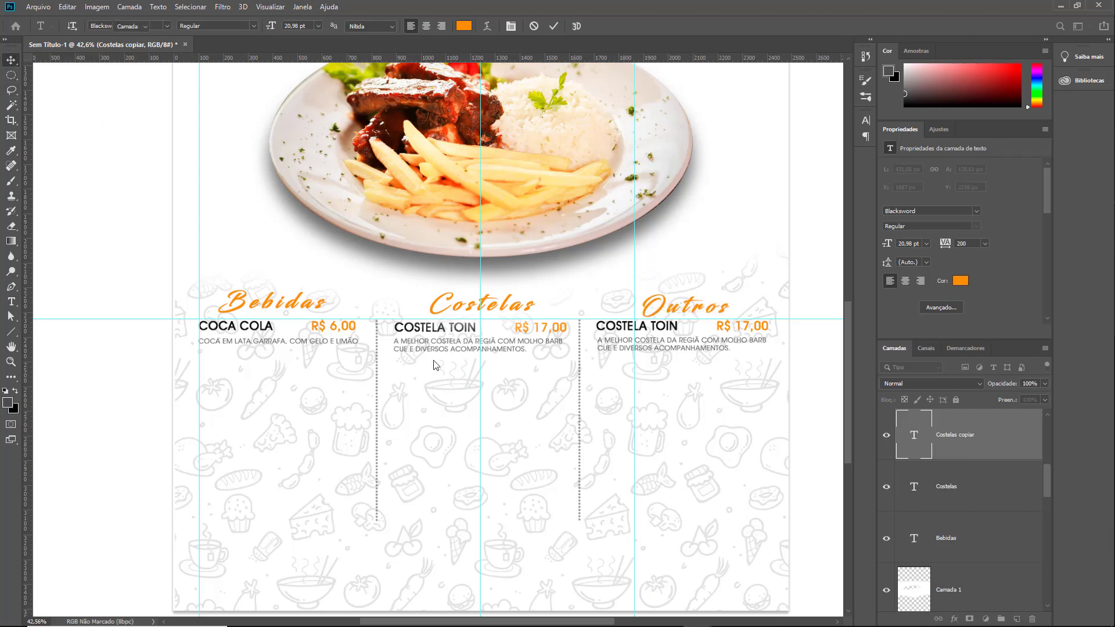
Raise the Costelas, Outros and Bebidas headings to the same height.
scroll(571, 410, down, 1)
scroll(571, 410, up, 2)
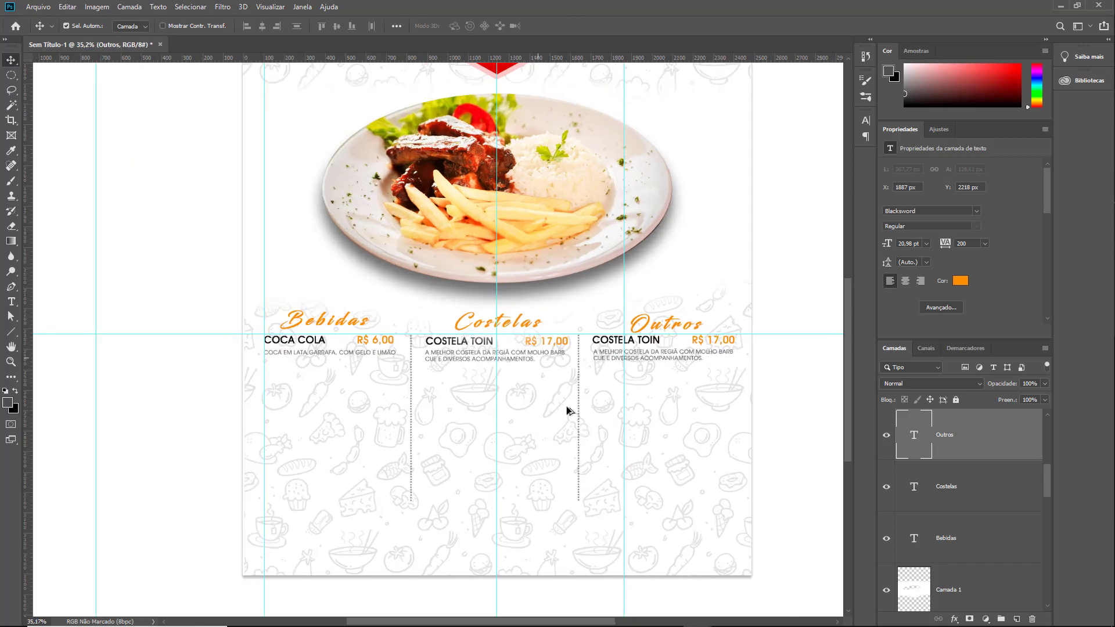
scroll(490, 386, down, 1)
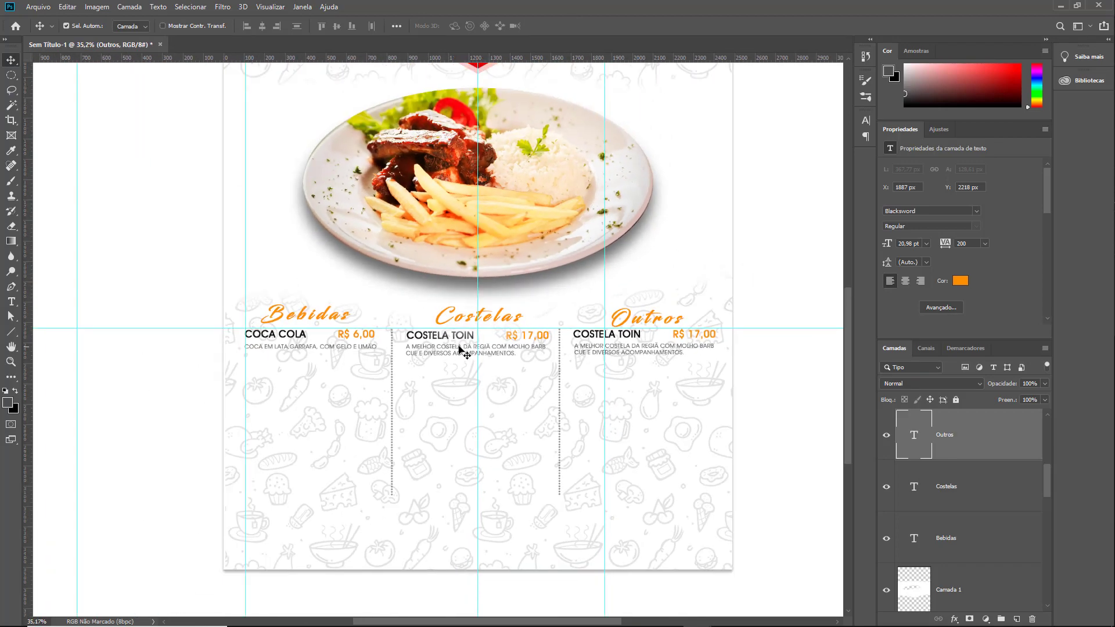
click(488, 320)
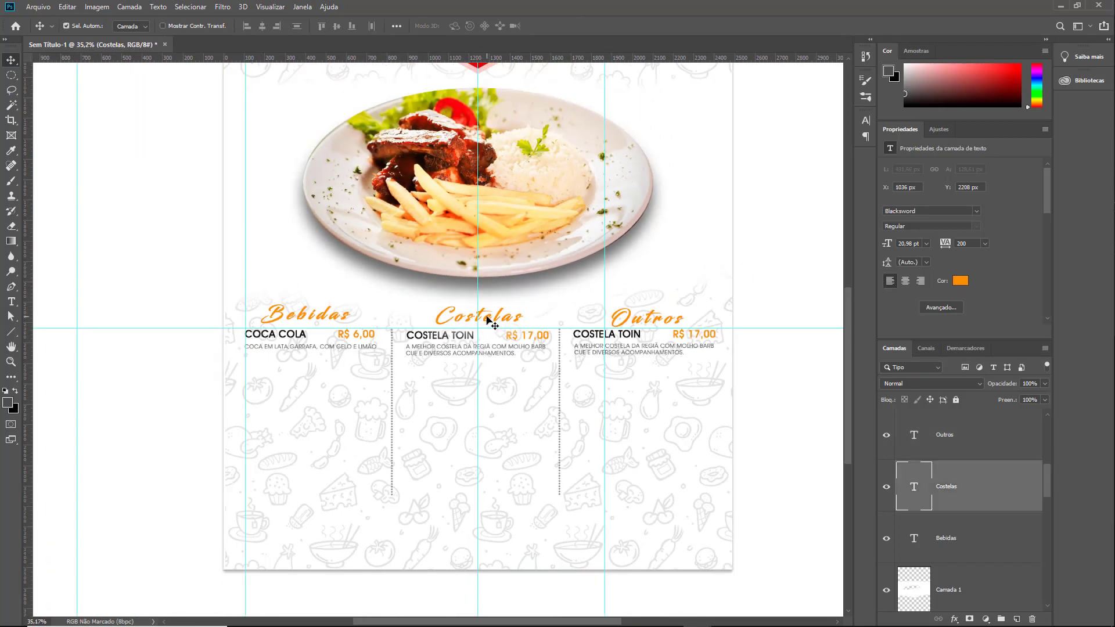
drag(488, 320, 486, 305)
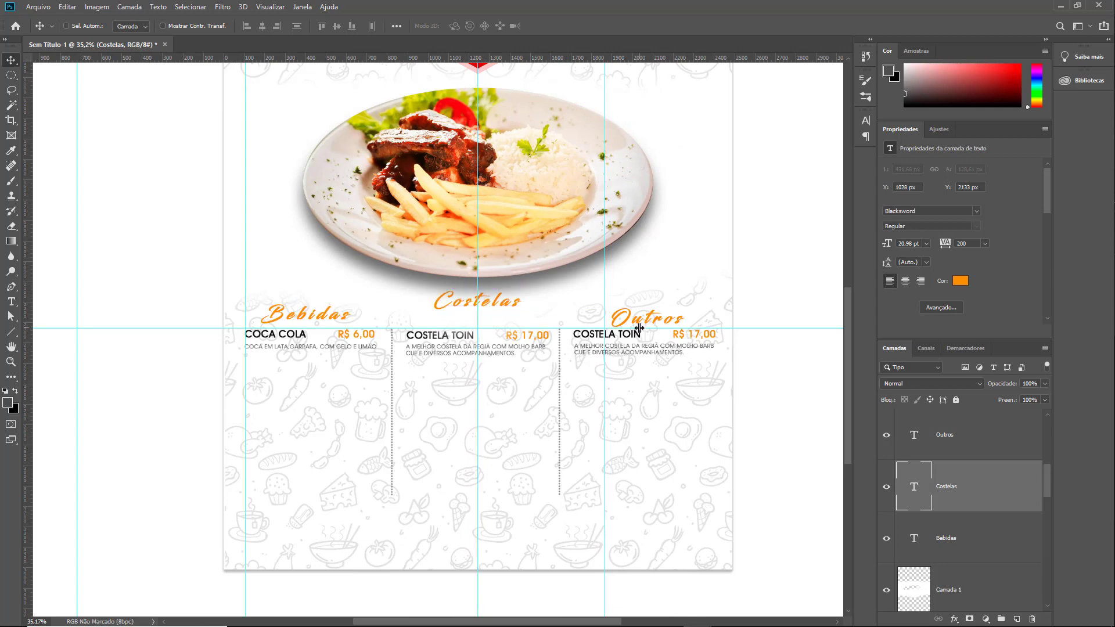
drag(639, 328, 642, 305)
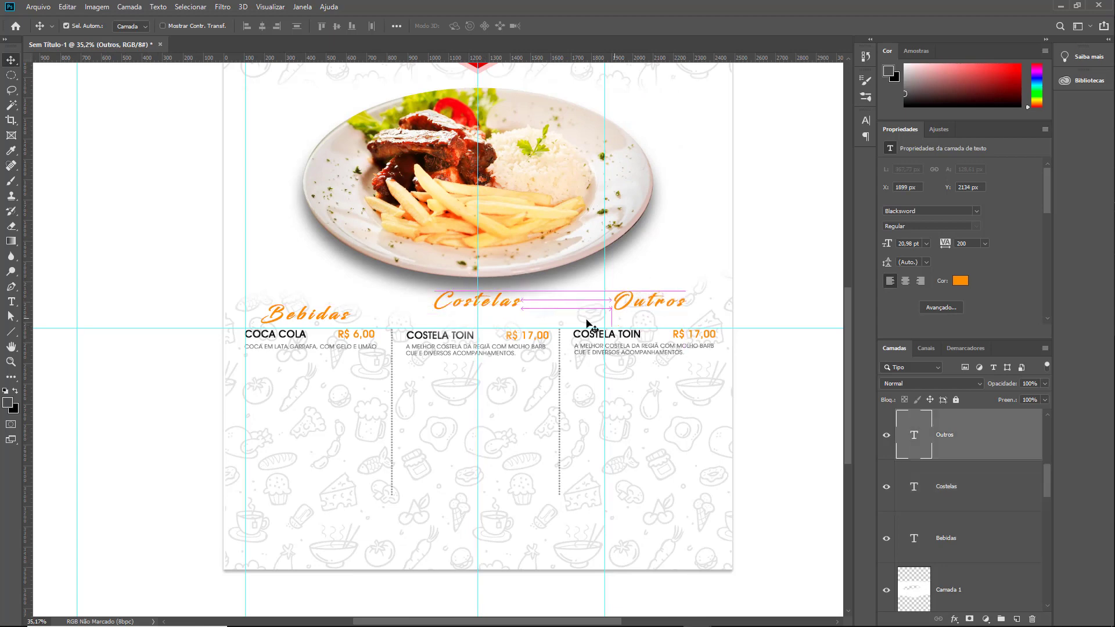
click(343, 323)
drag(342, 322, 348, 304)
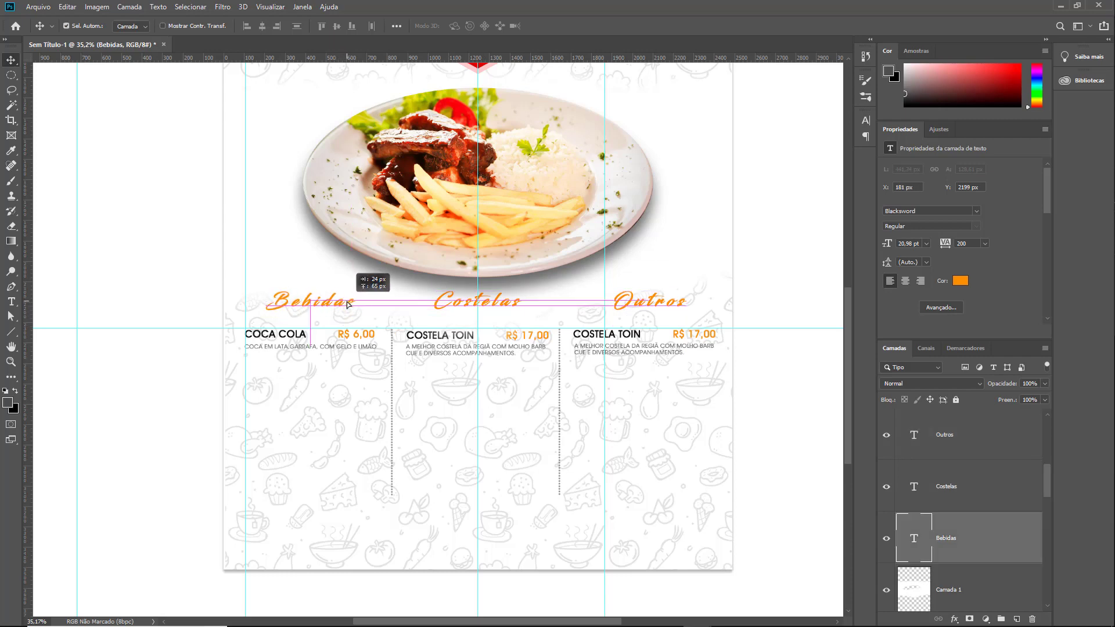
Pan through the menu to review the headings and lower items.
scroll(301, 394, up, 2)
scroll(254, 428, left, 1)
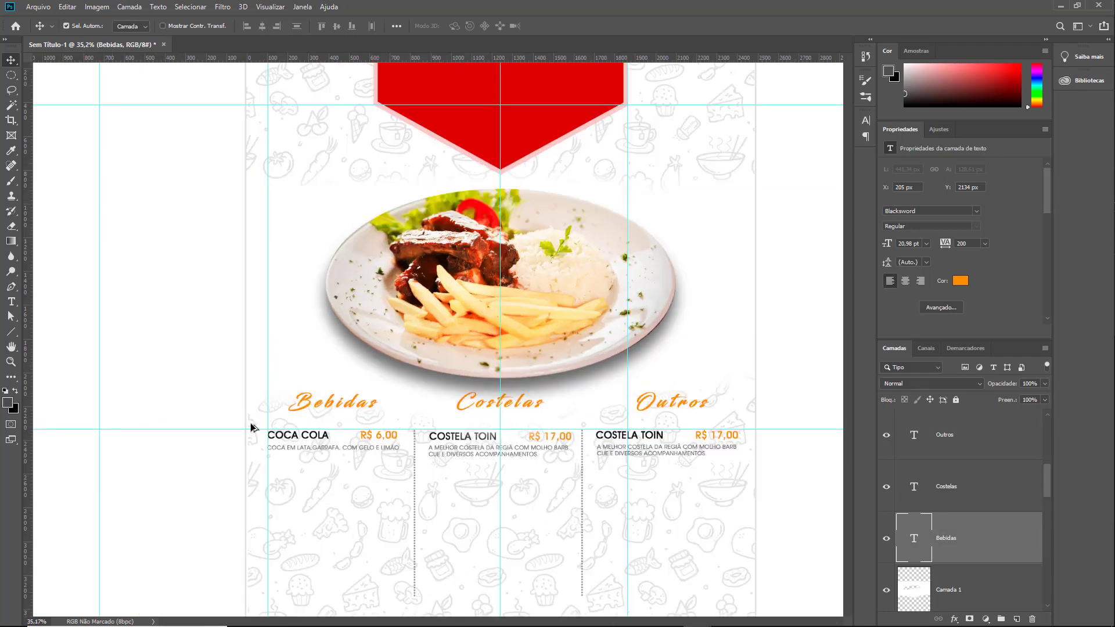
scroll(360, 467, down, 1)
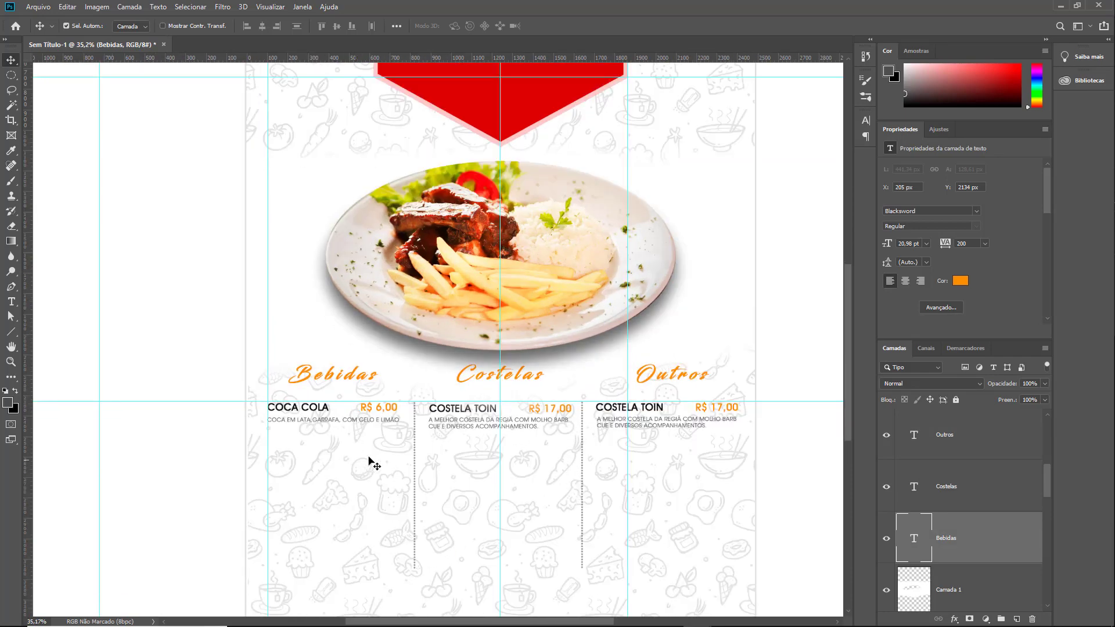
scroll(389, 462, down, 1)
scroll(392, 461, down, 1)
scroll(390, 460, down, 1)
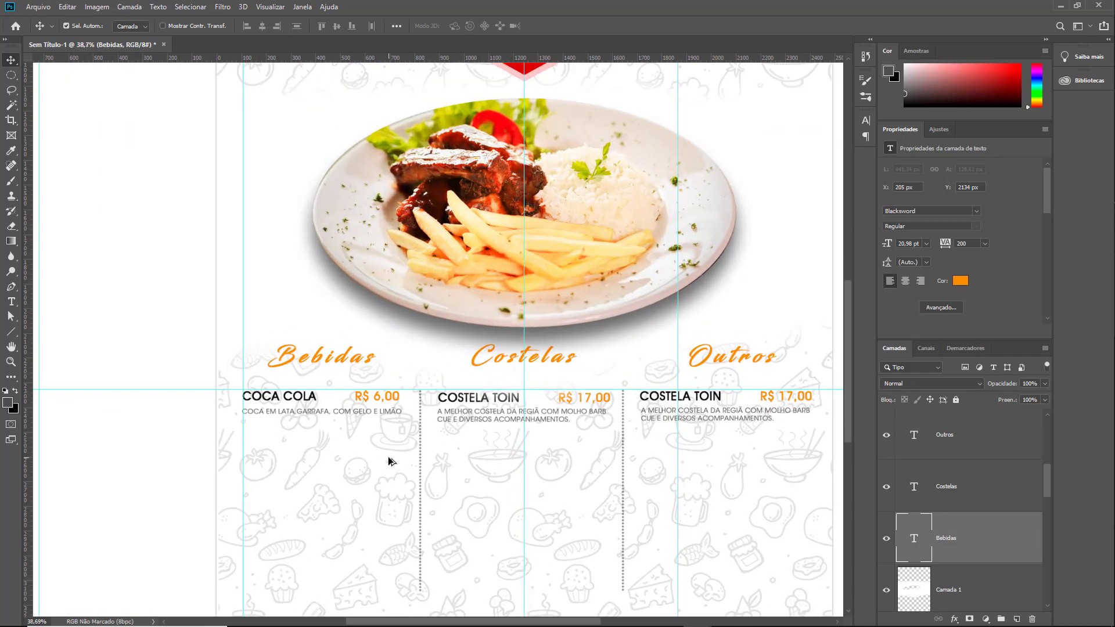
scroll(391, 461, down, 2)
scroll(370, 467, up, 2)
scroll(370, 466, up, 2)
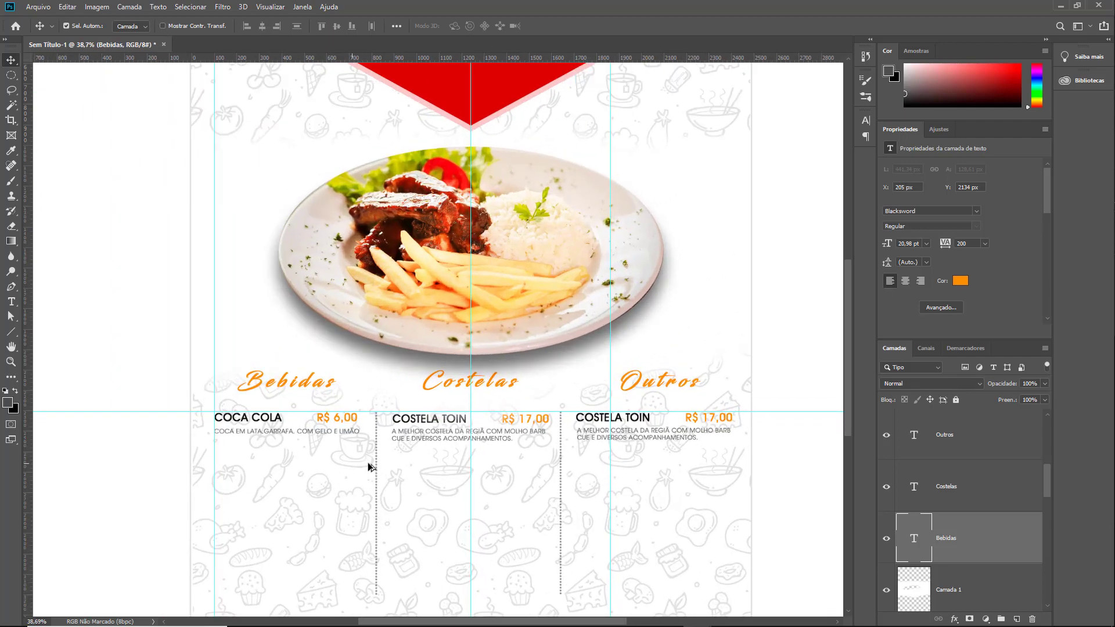
scroll(370, 466, up, 1)
drag(372, 466, 374, 365)
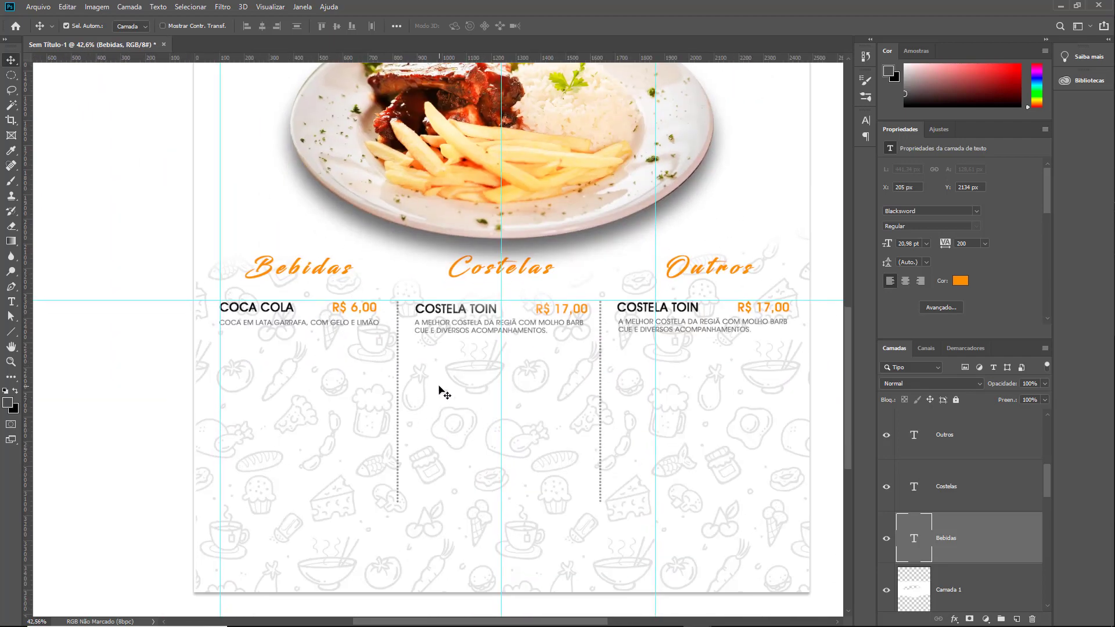
drag(460, 495, 463, 389)
Collapse the background layer group in the Layers panel.
scroll(965, 528, down, 3)
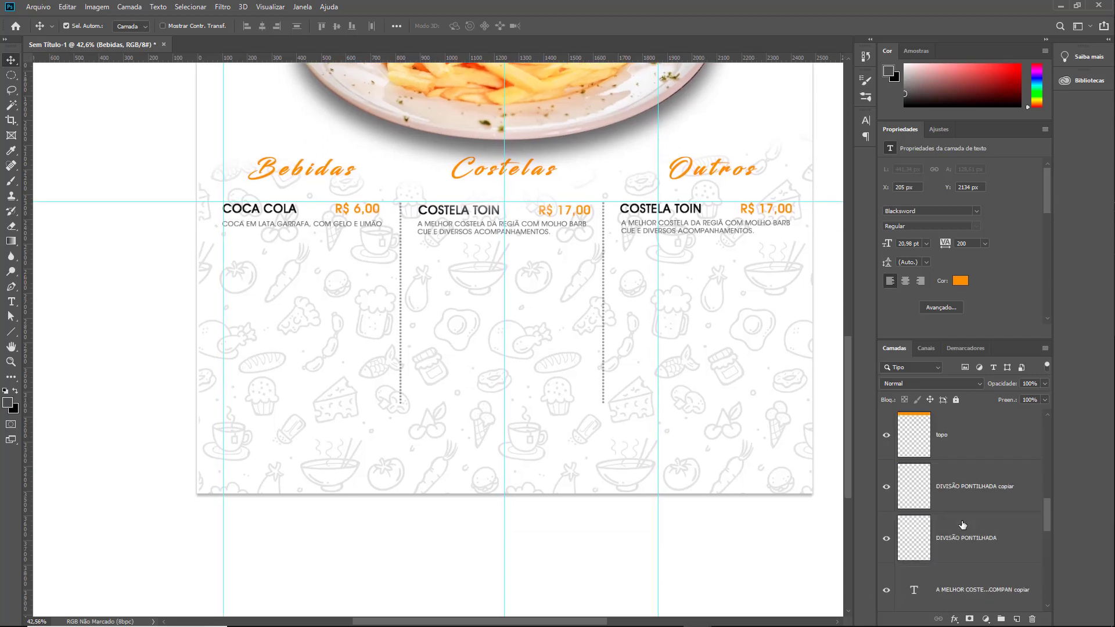
scroll(966, 528, down, 2)
scroll(966, 529, down, 3)
scroll(966, 528, up, 3)
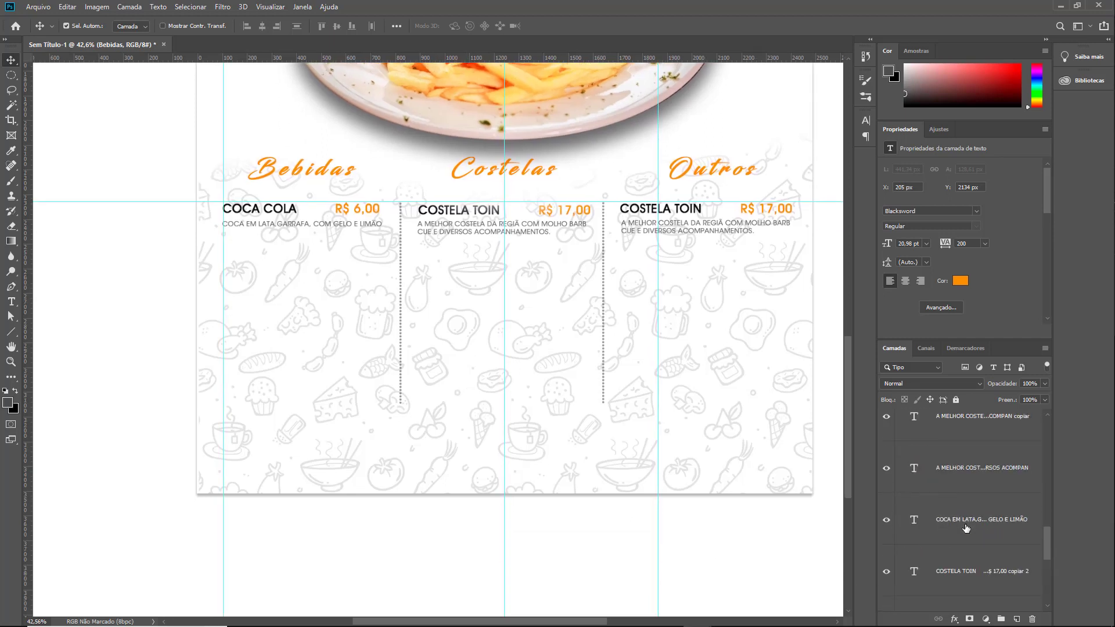
scroll(908, 539, down, 1)
click(903, 555)
click(990, 529)
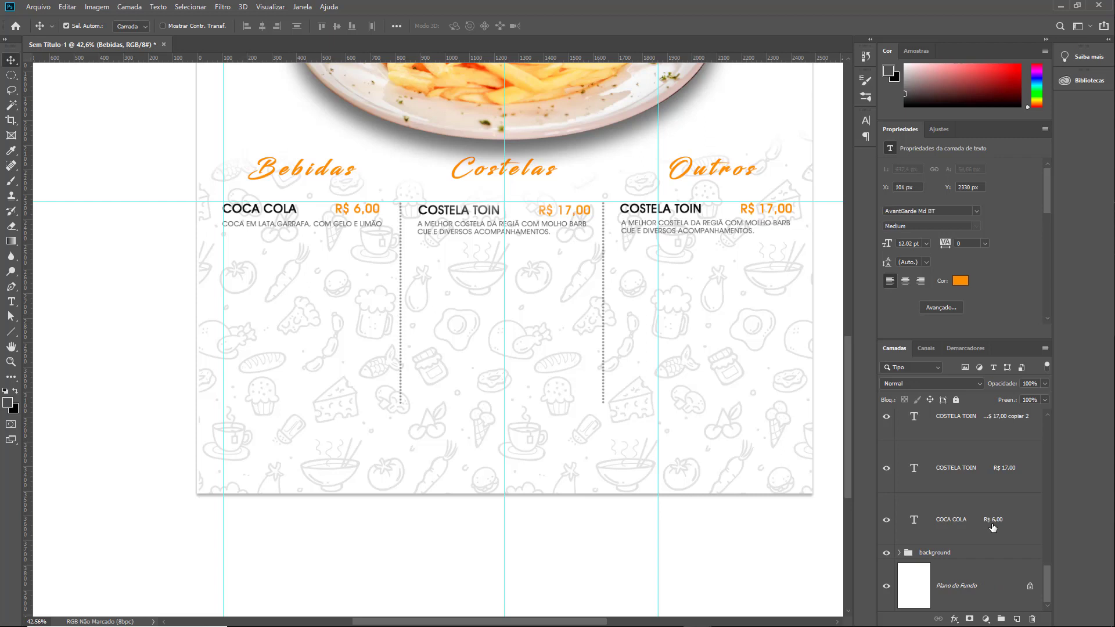
Create a new layer named base above the copied description text layer.
scroll(992, 527, up, 3)
scroll(992, 527, up, 3)
scroll(990, 522, down, 3)
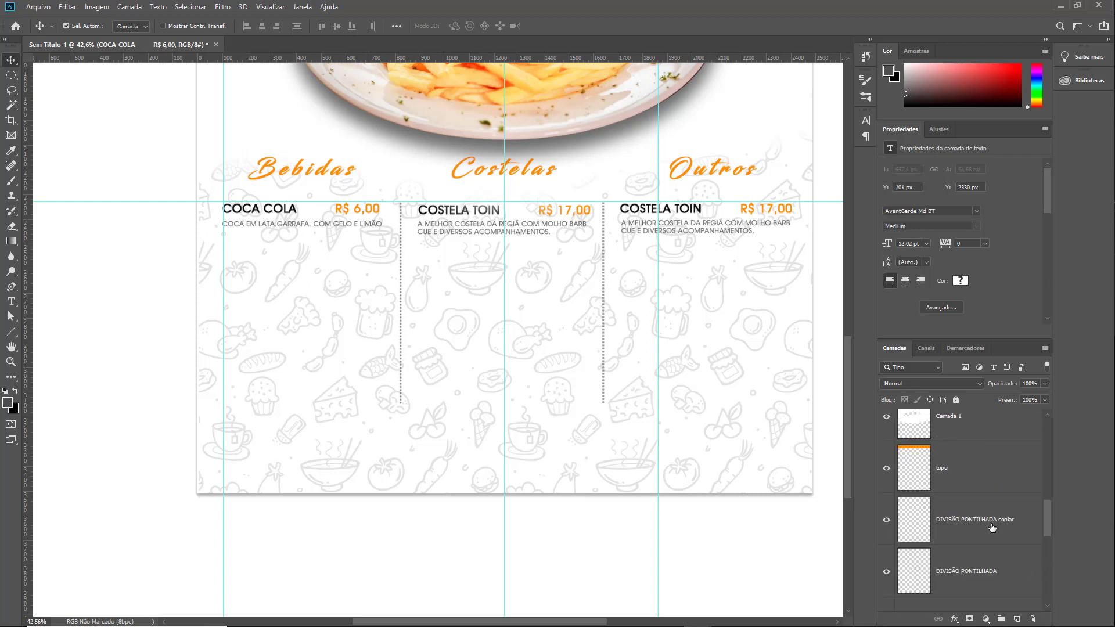
scroll(987, 513, down, 2)
click(980, 474)
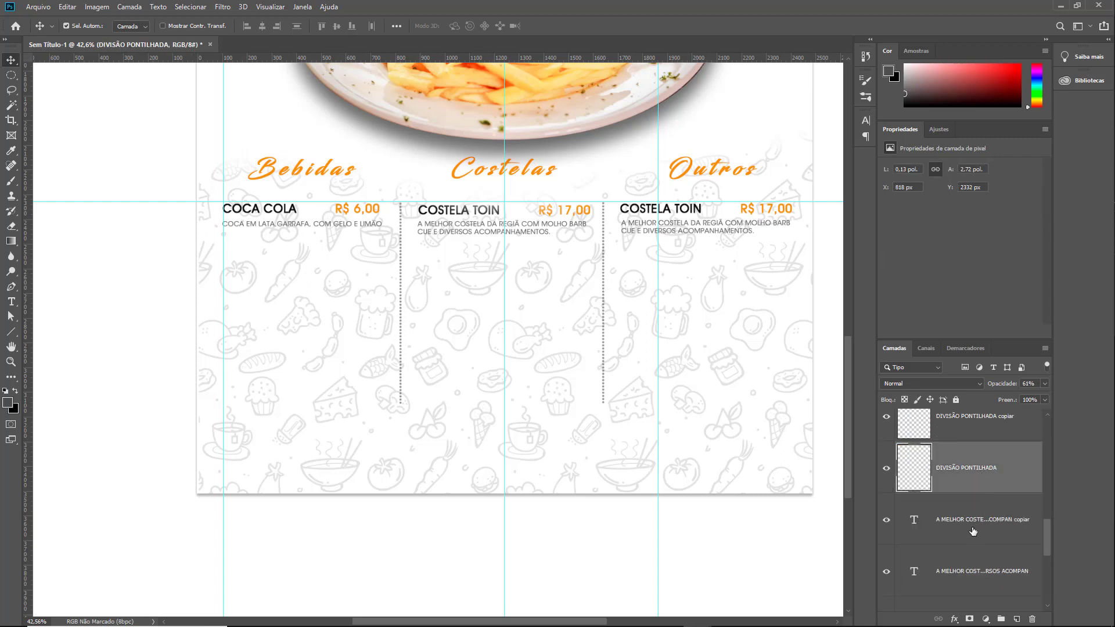
click(973, 531)
click(1017, 619)
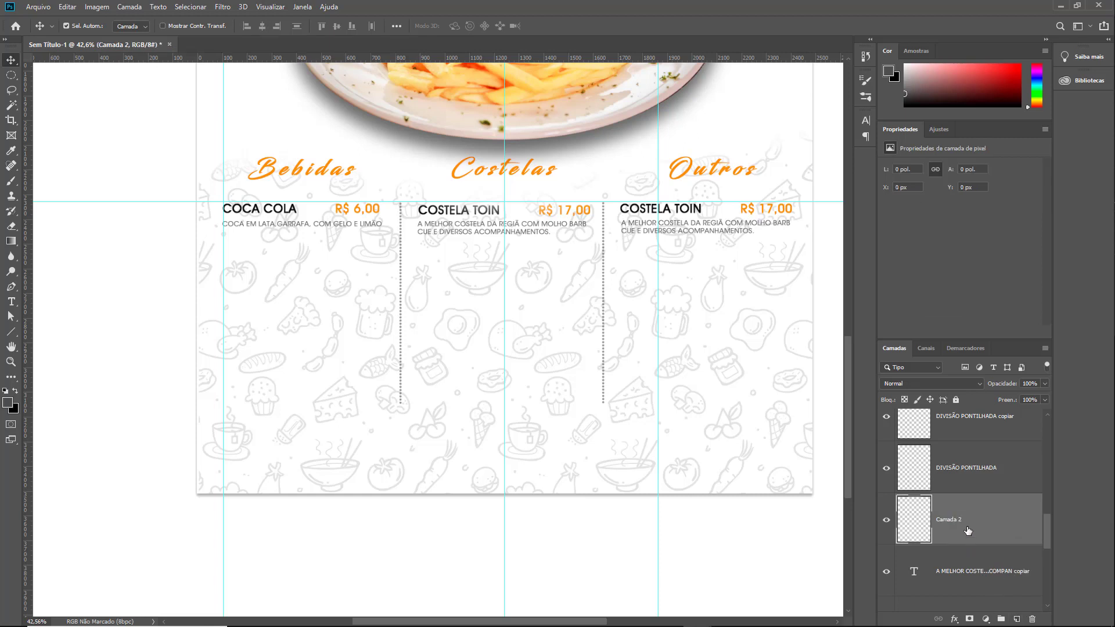
double_click(963, 520)
text(base)
key(Return)
click(11, 75)
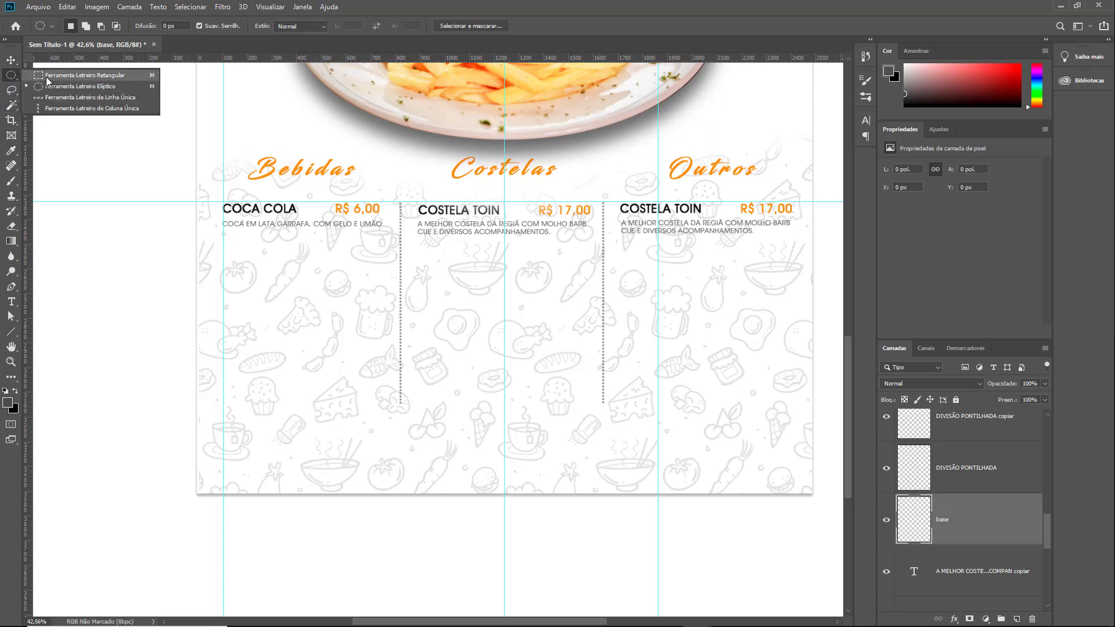
Draw a rectangular selection band across the bottom of the page.
click(47, 76)
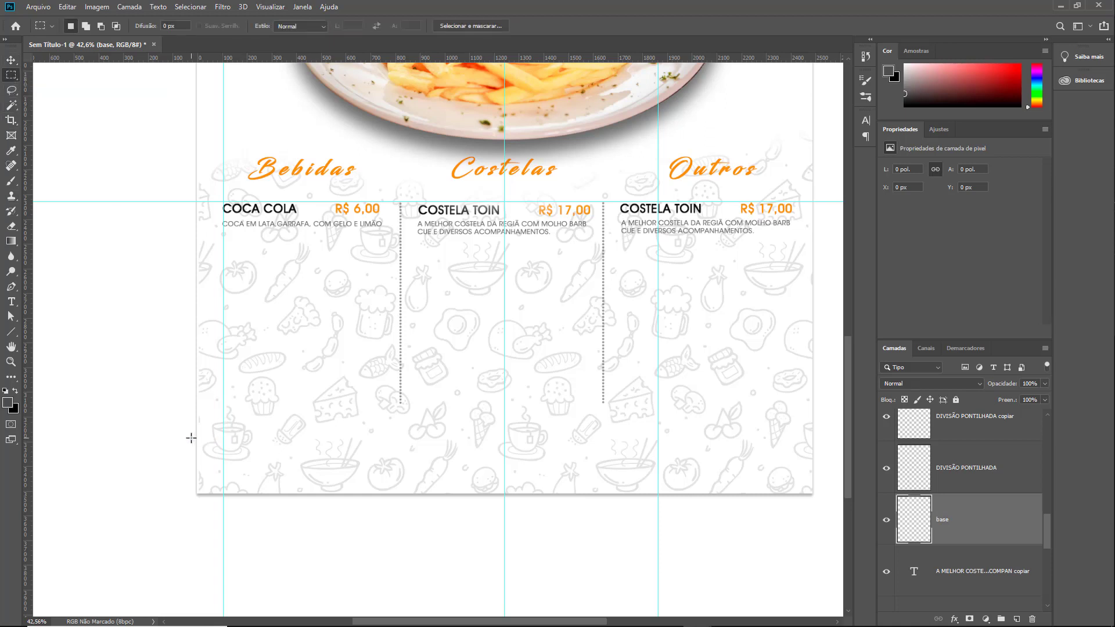
drag(191, 438, 815, 513)
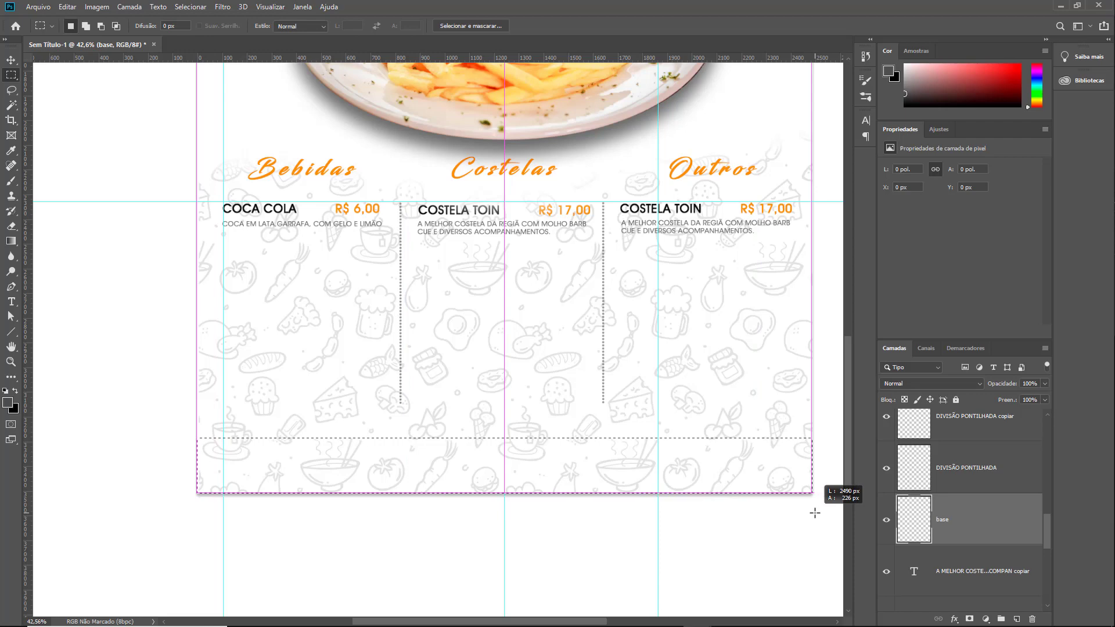
scroll(539, 215, up, 10)
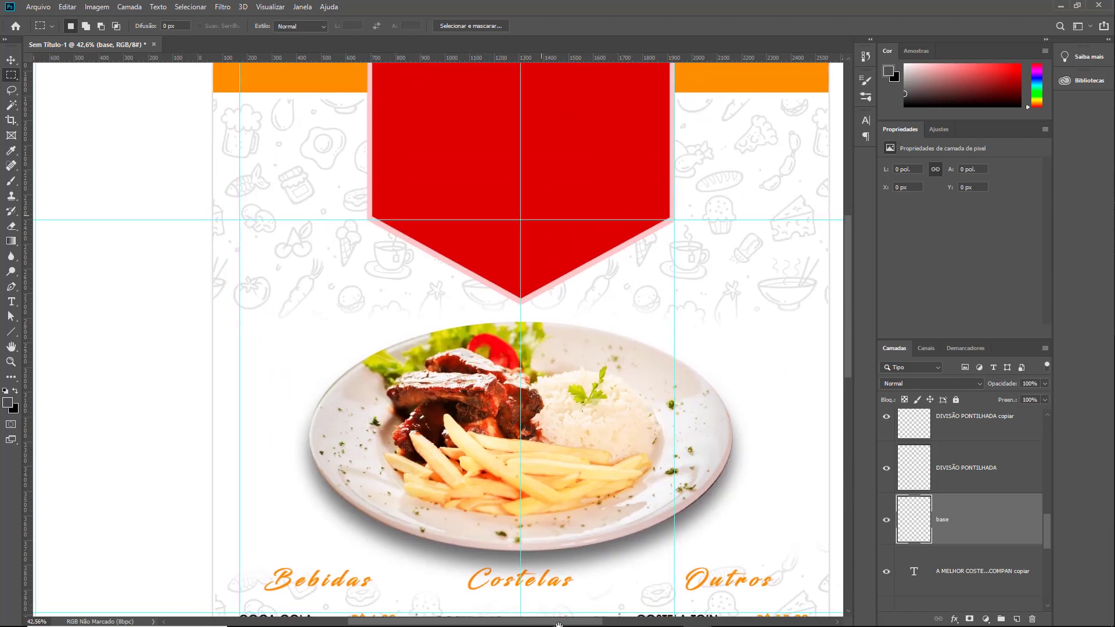
scroll(558, 581, down, 10)
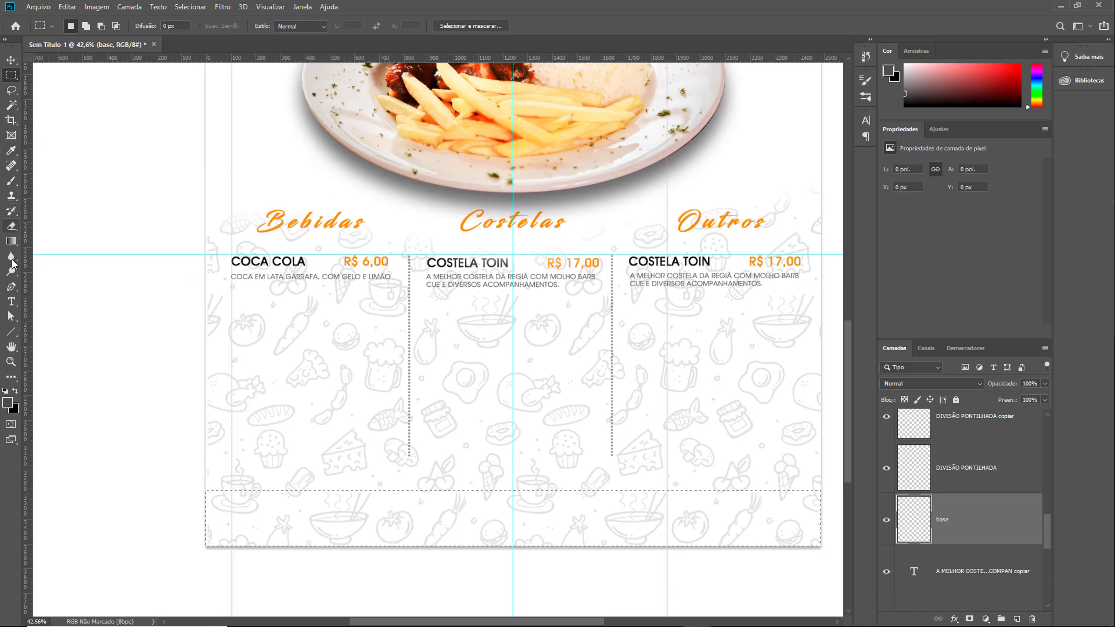
Fill the bottom band with red sampled from the top banner.
click(8, 402)
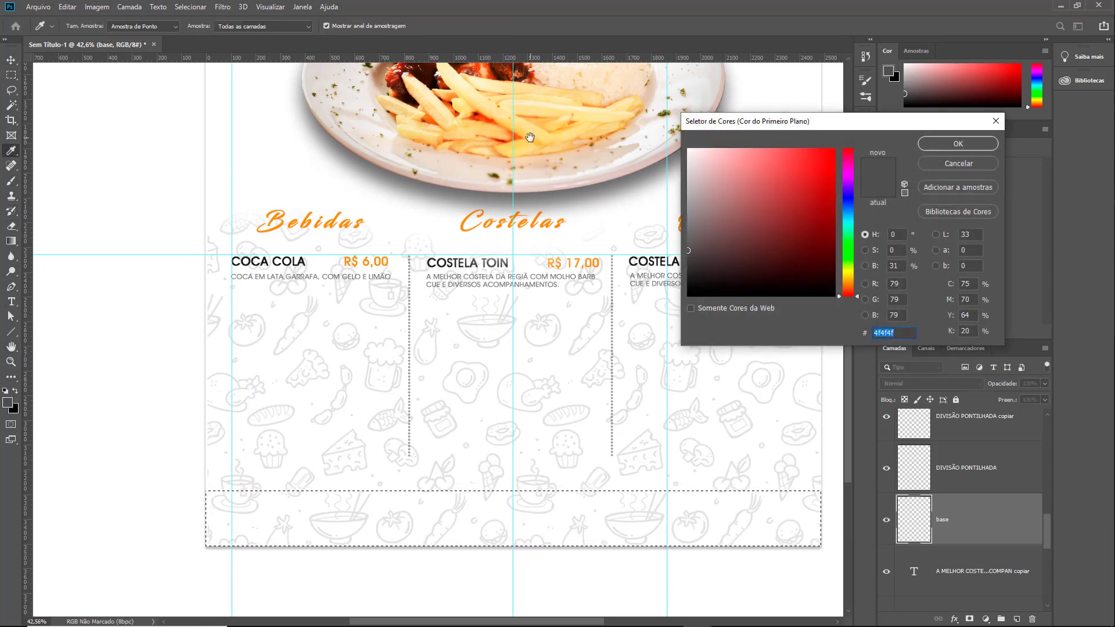
drag(530, 137, 507, 460)
click(548, 128)
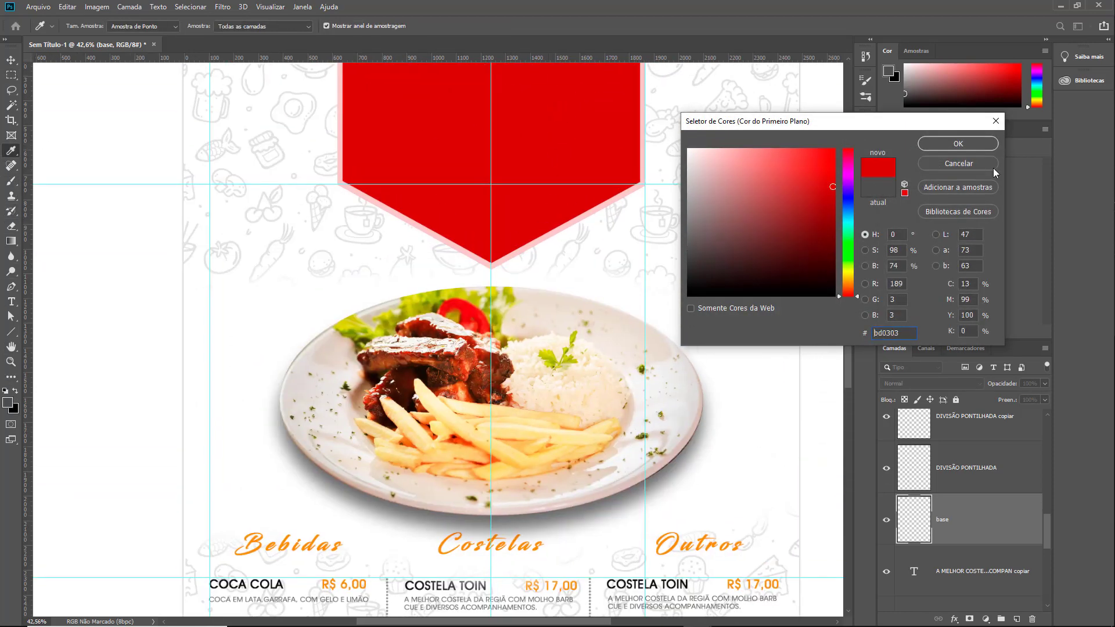
click(958, 143)
drag(718, 252, 704, 5)
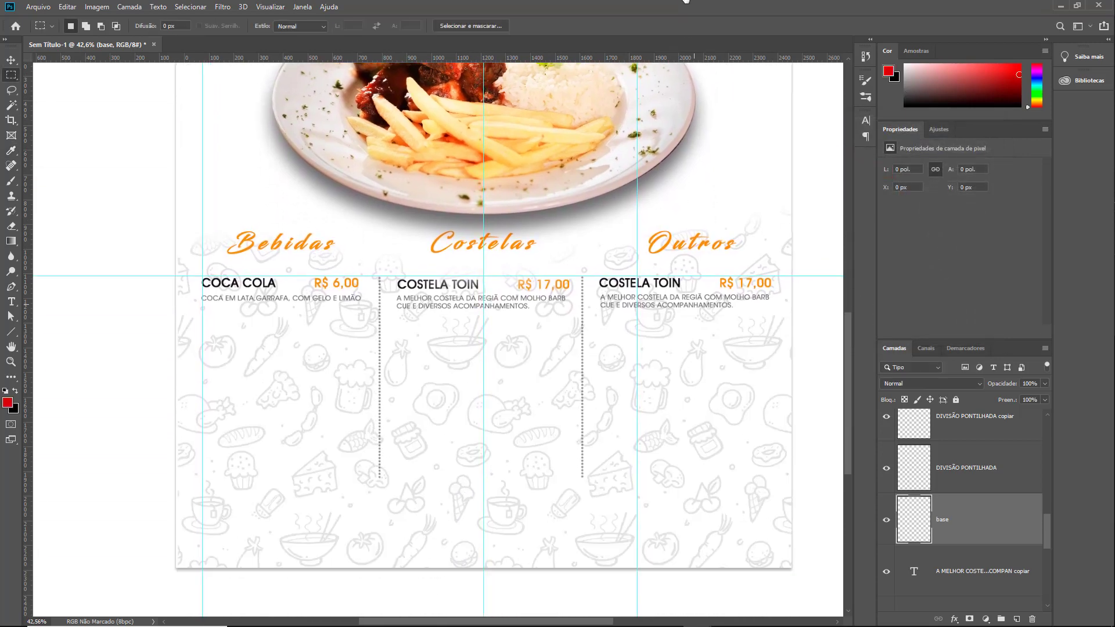
key(alt+BackSpace)
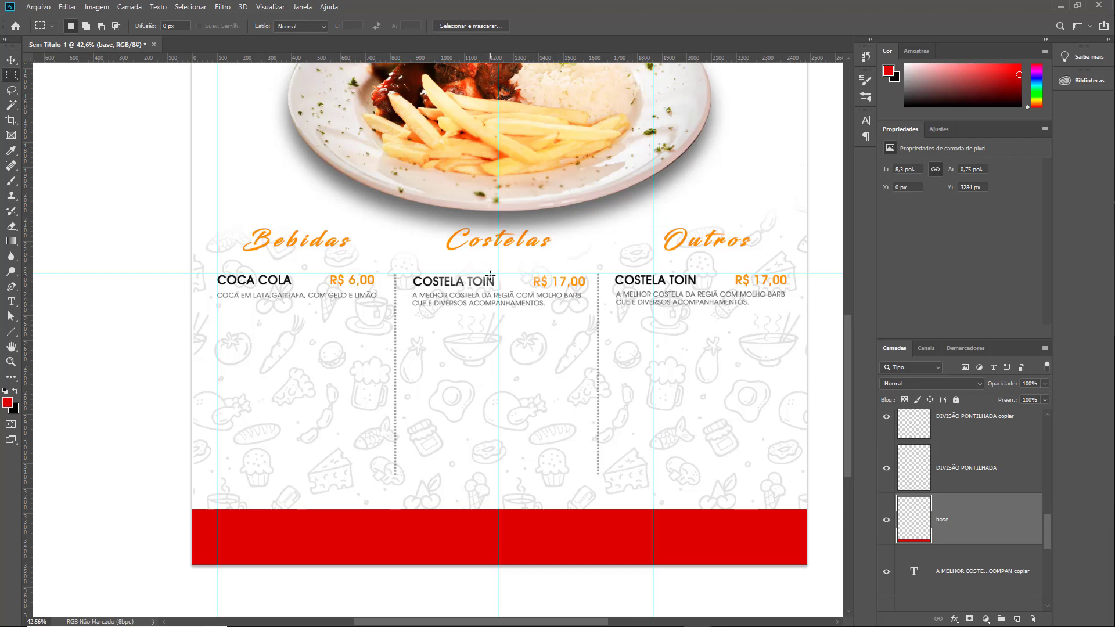
Fit the page on screen, zoom out slightly and view the top bars.
key(ctrl+0)
key(ctrl+minus)
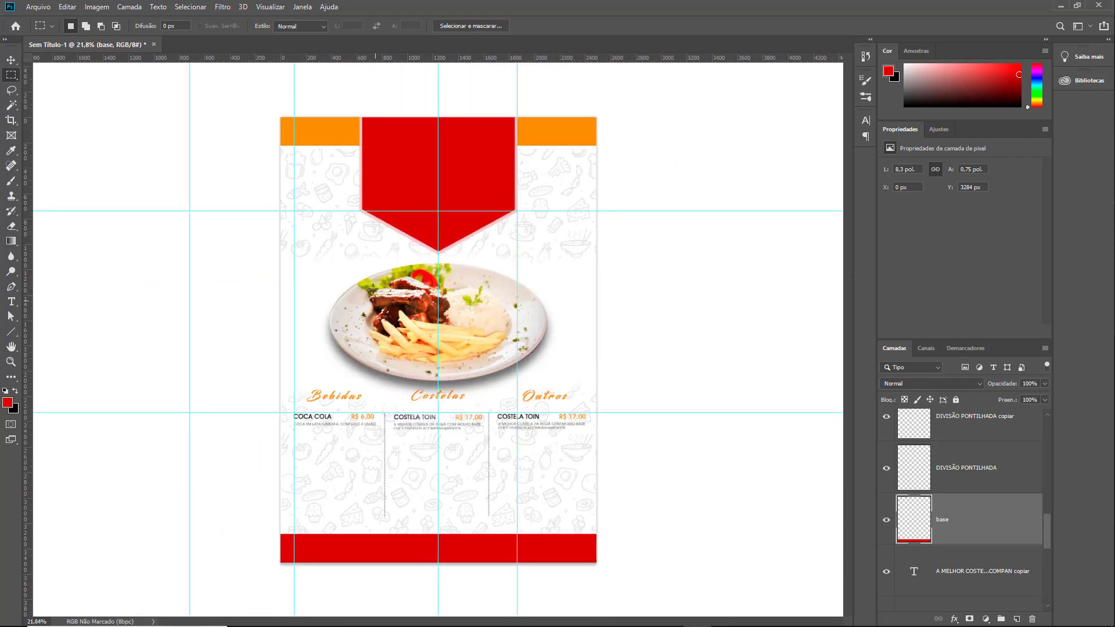
scroll(396, 303, up, 4)
scroll(397, 303, up, 1)
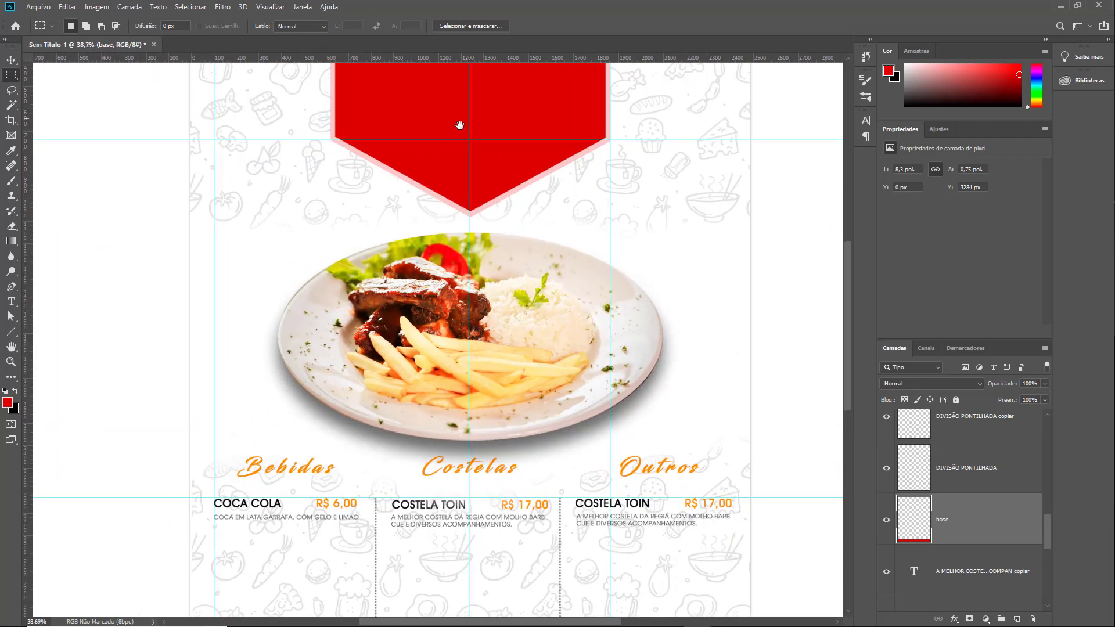
drag(459, 125, 449, 287)
Start a text layer on the red banner with white text colour.
key(t)
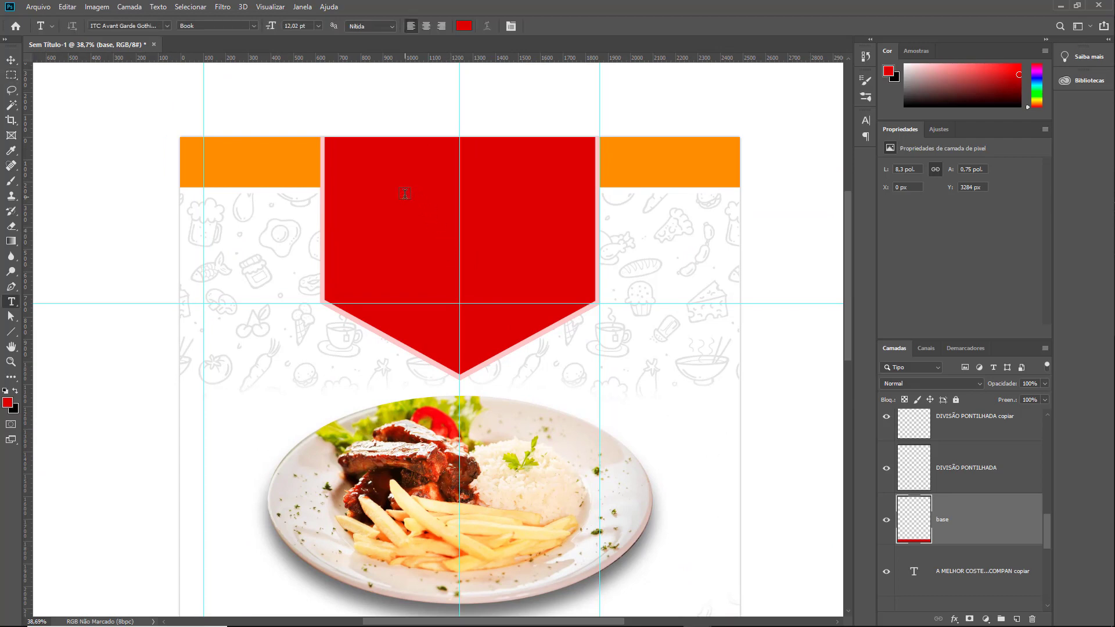
click(404, 178)
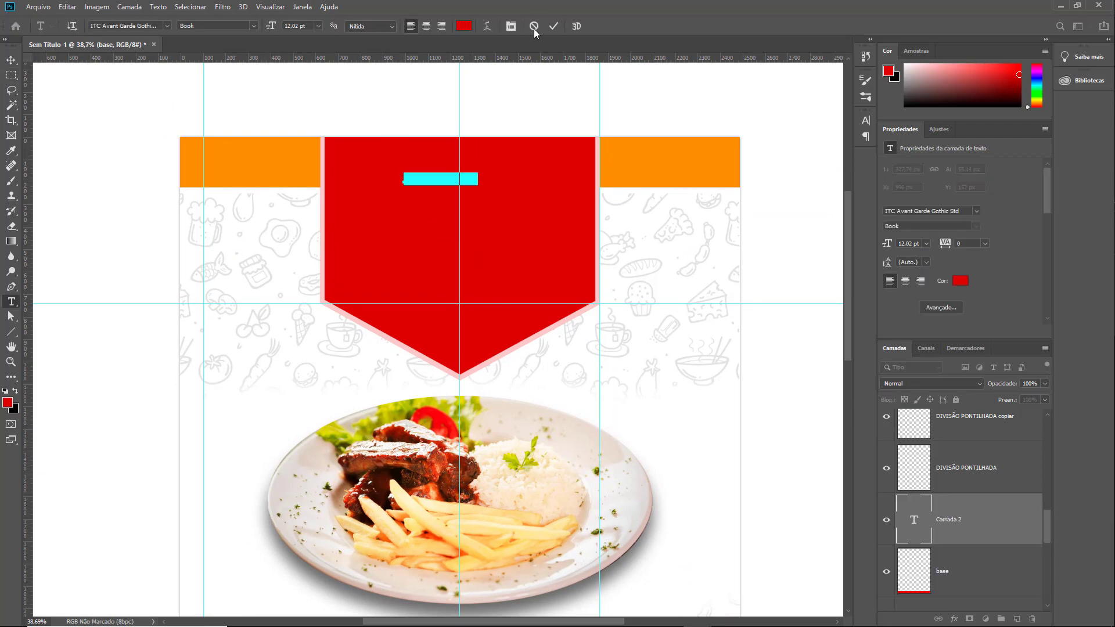
click(464, 25)
drag(732, 185, 687, 149)
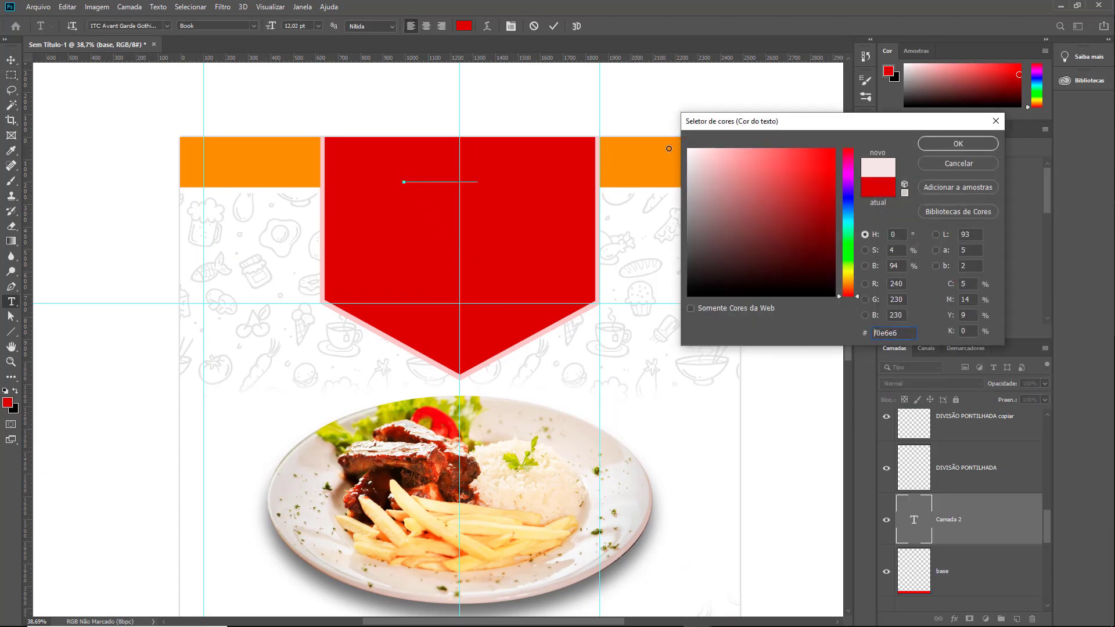
click(967, 148)
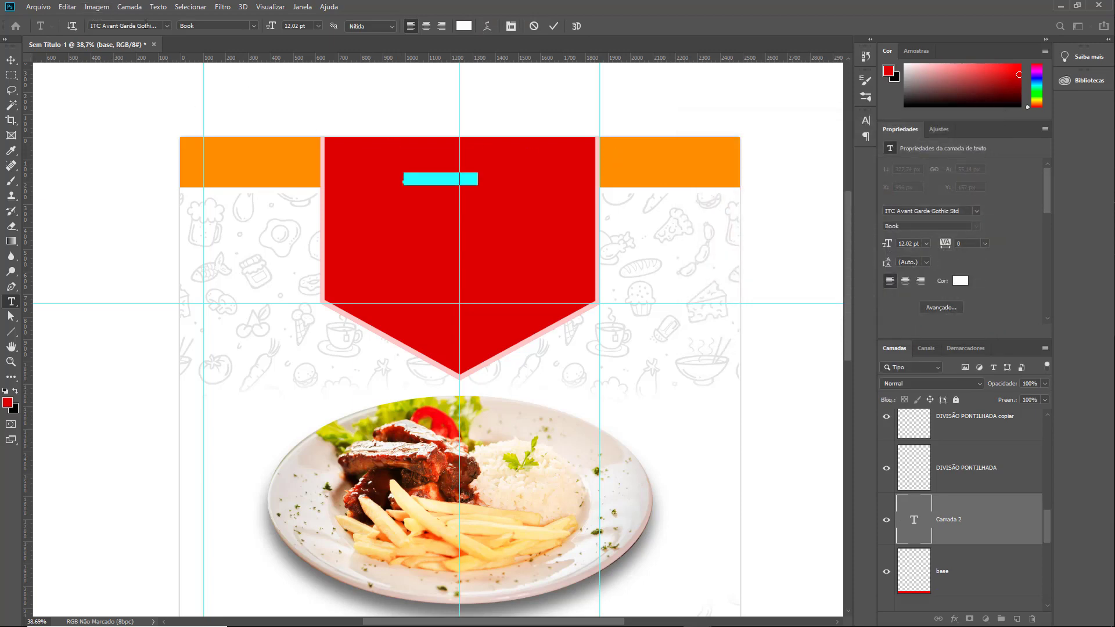
Set the font to Blenda Script and clear the placeholder text.
click(167, 25)
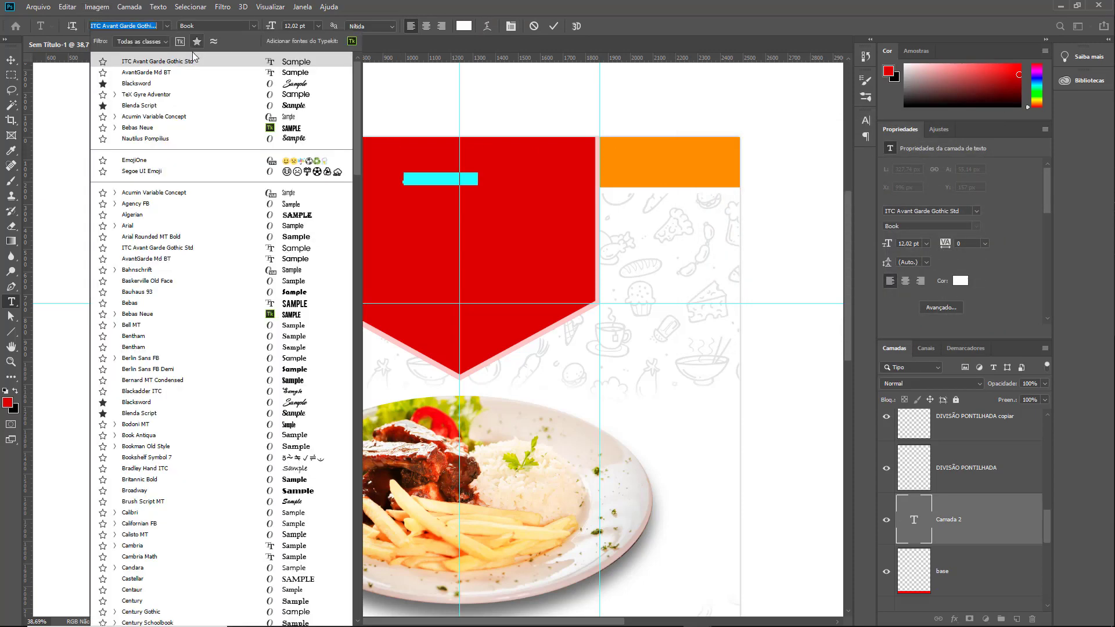
click(168, 105)
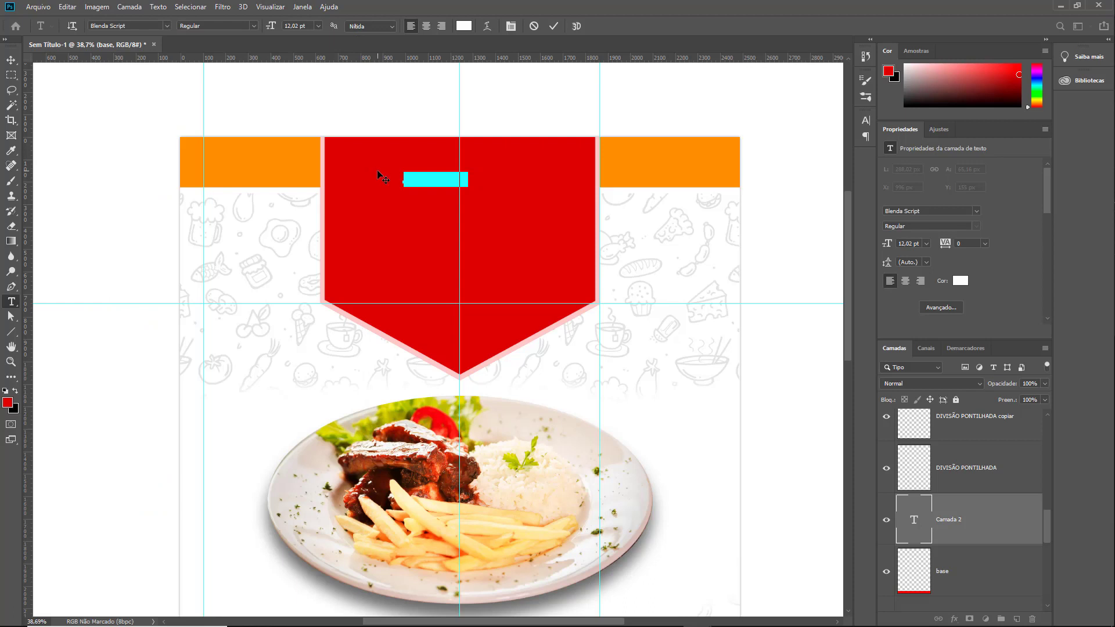
key(BackSpace)
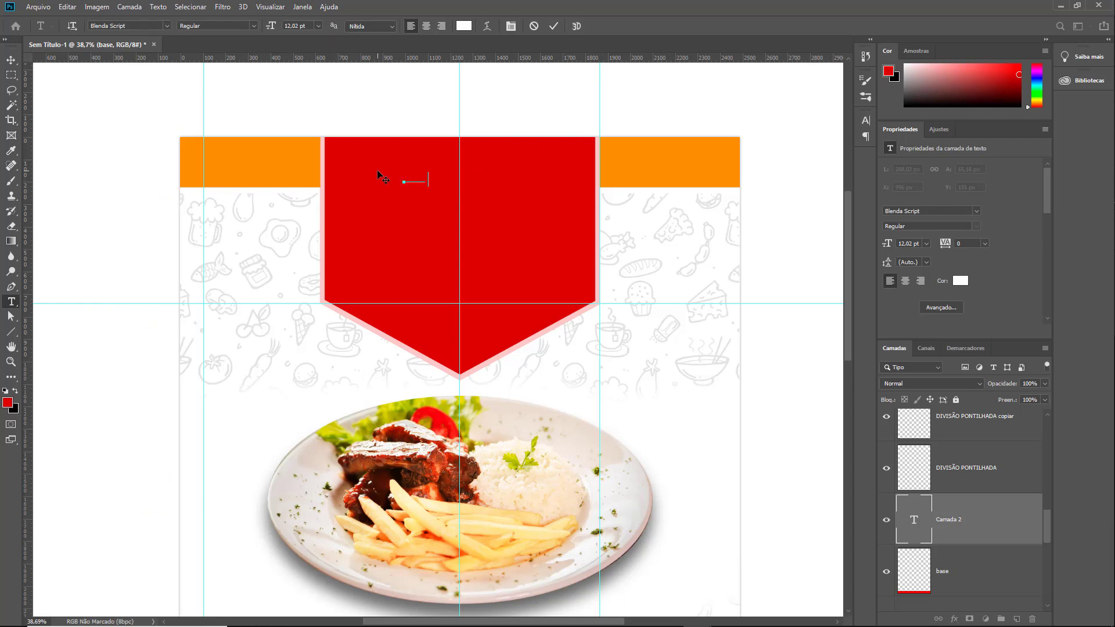
key(ctrl+a)
scroll(958, 501, up, 3)
scroll(958, 501, up, 1)
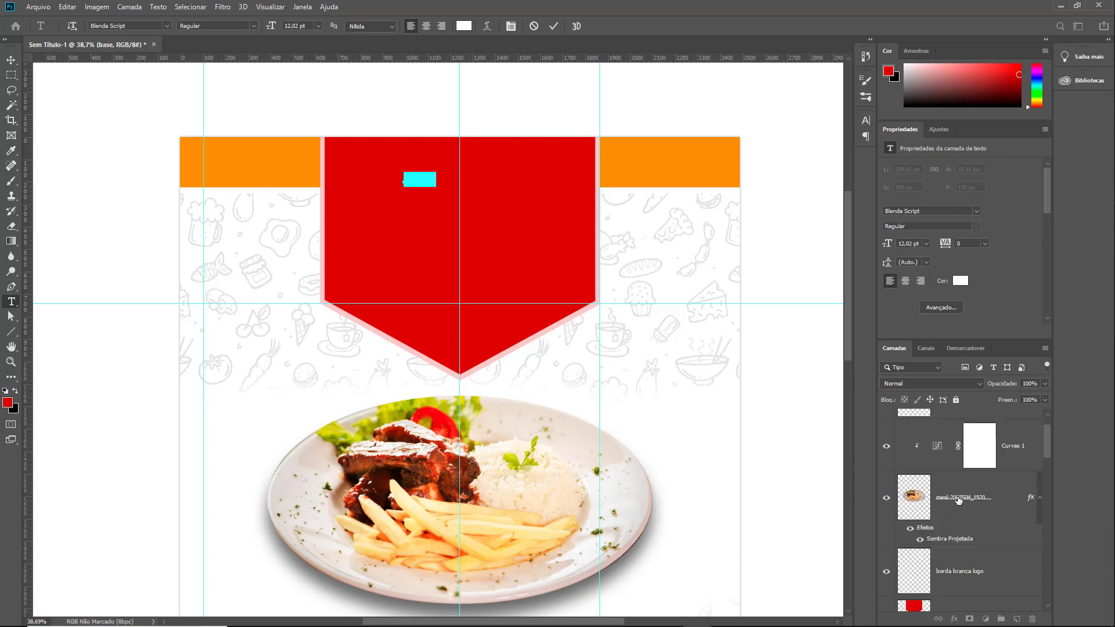
scroll(959, 567, down, 4)
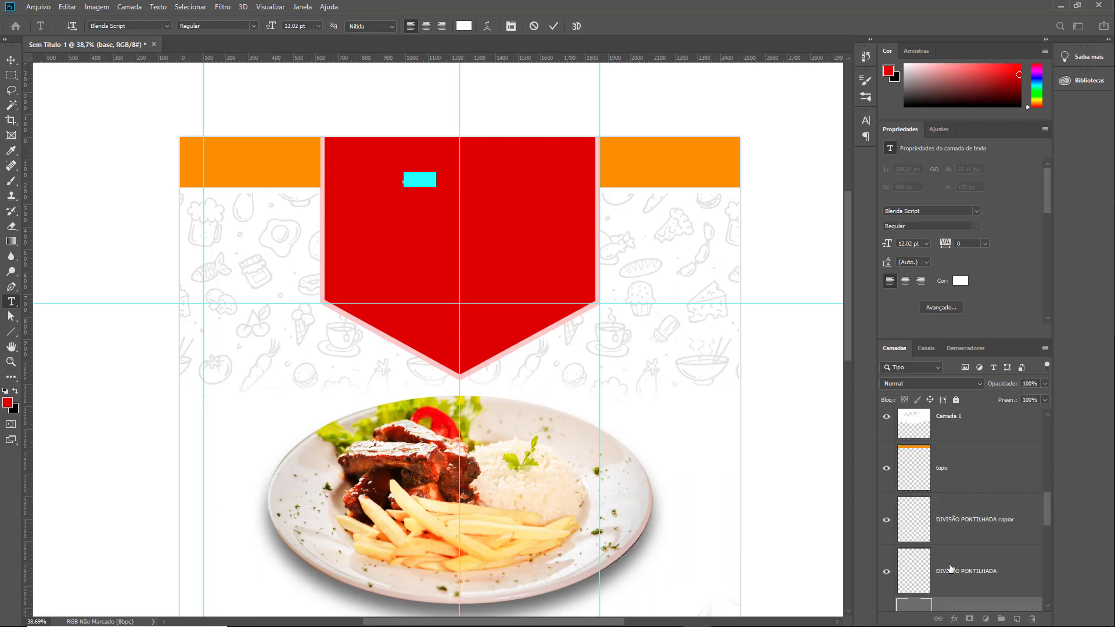
Add a new layer named 'nome restaurante' above the logo layer.
click(953, 568)
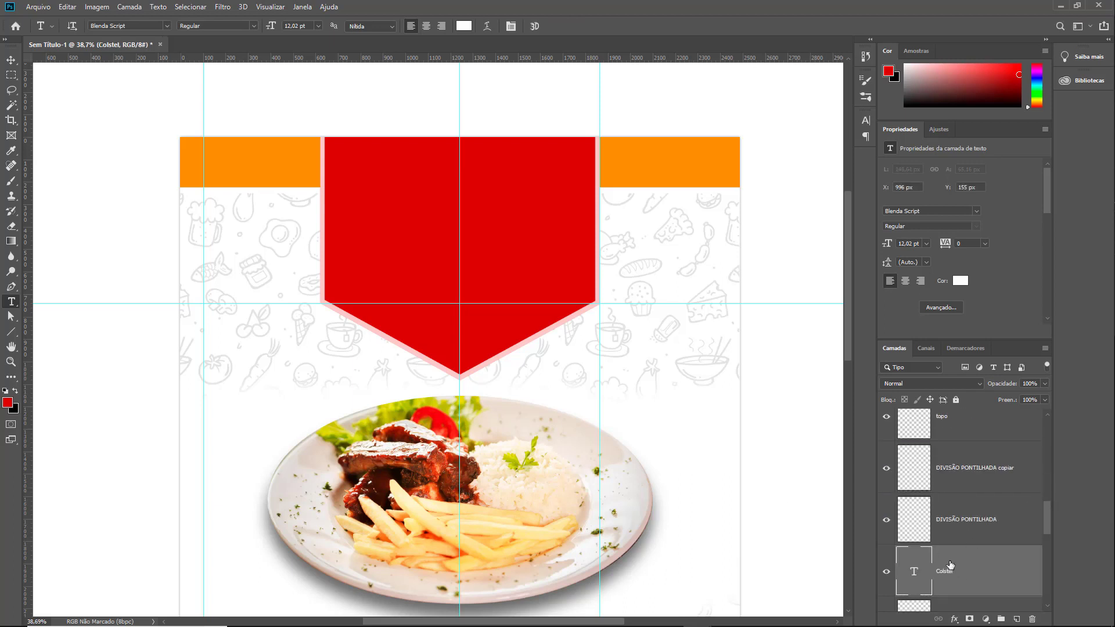
scroll(962, 560, up, 1)
scroll(965, 559, up, 1)
scroll(973, 556, up, 1)
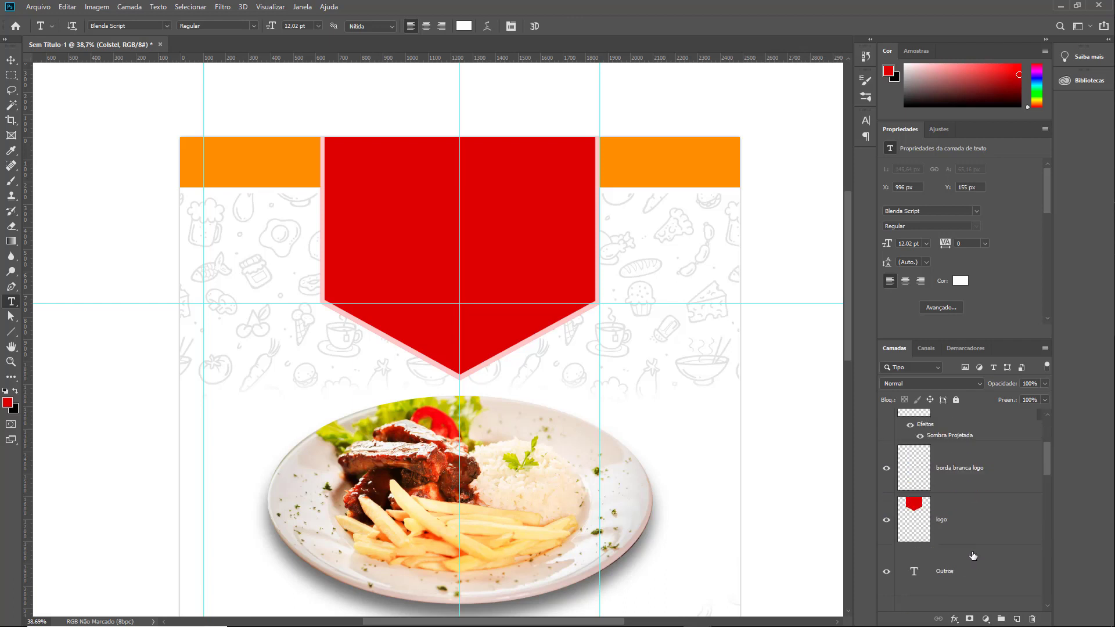
click(979, 527)
click(1017, 619)
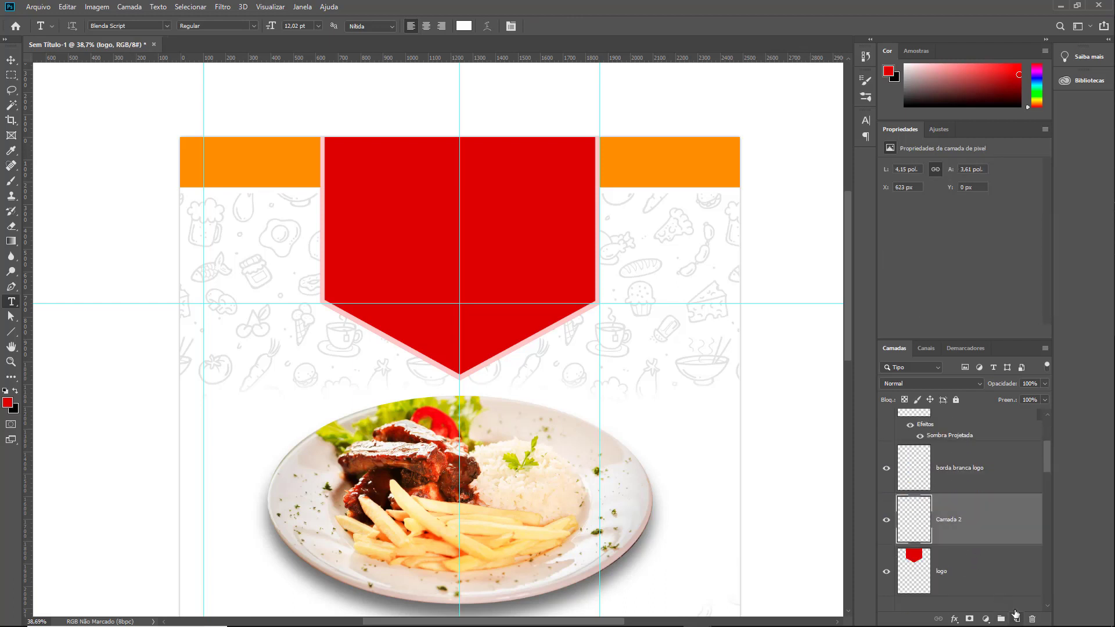
double_click(946, 519)
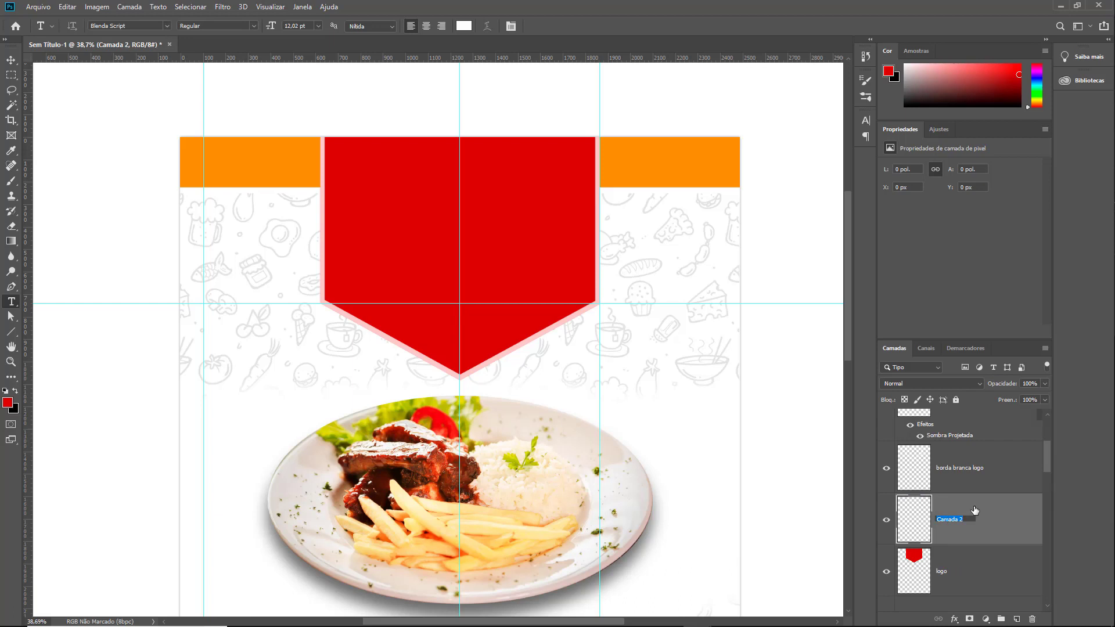
text(nome restaura)
text(nte)
key(Return)
Type 'Costela do Toin' on the banner, scale it to about 427% and position it.
click(412, 205)
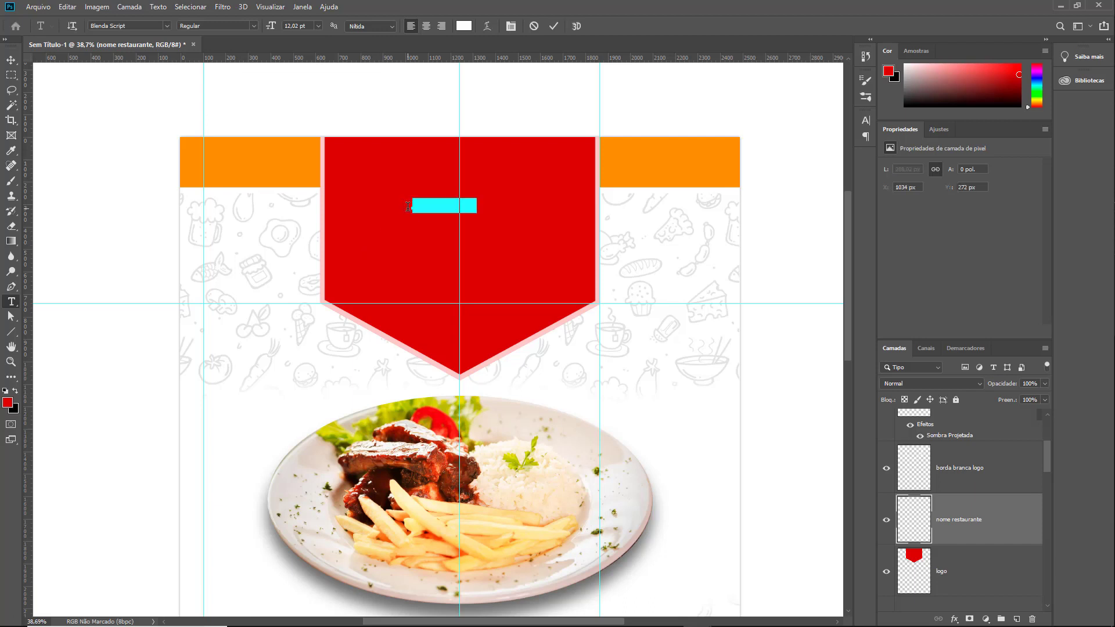
text(Costela)
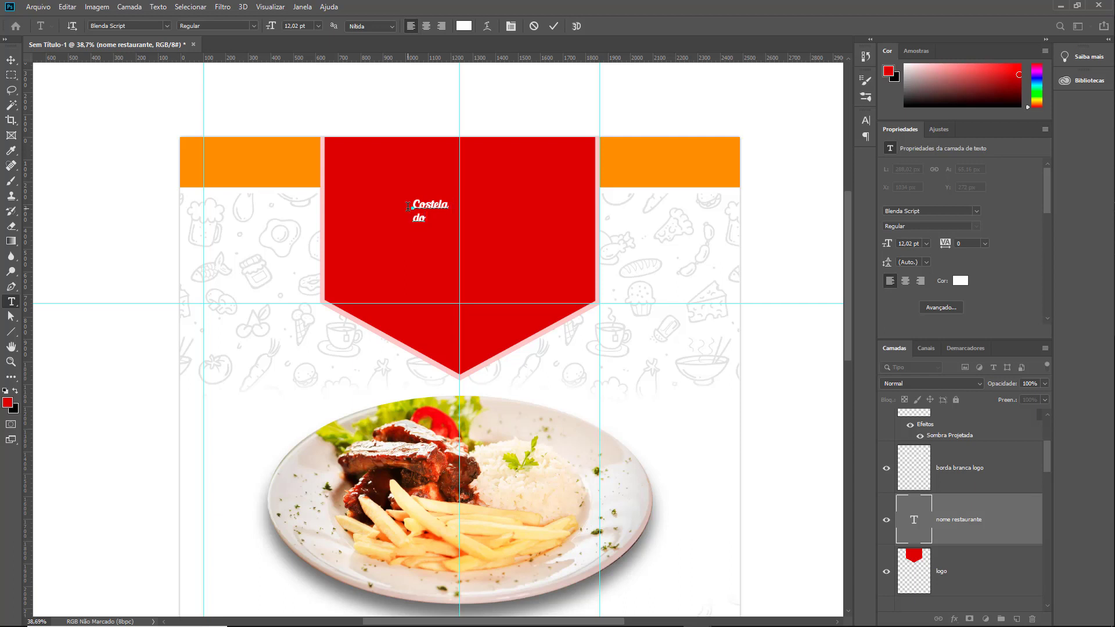
click(11, 59)
key(ctrl+t)
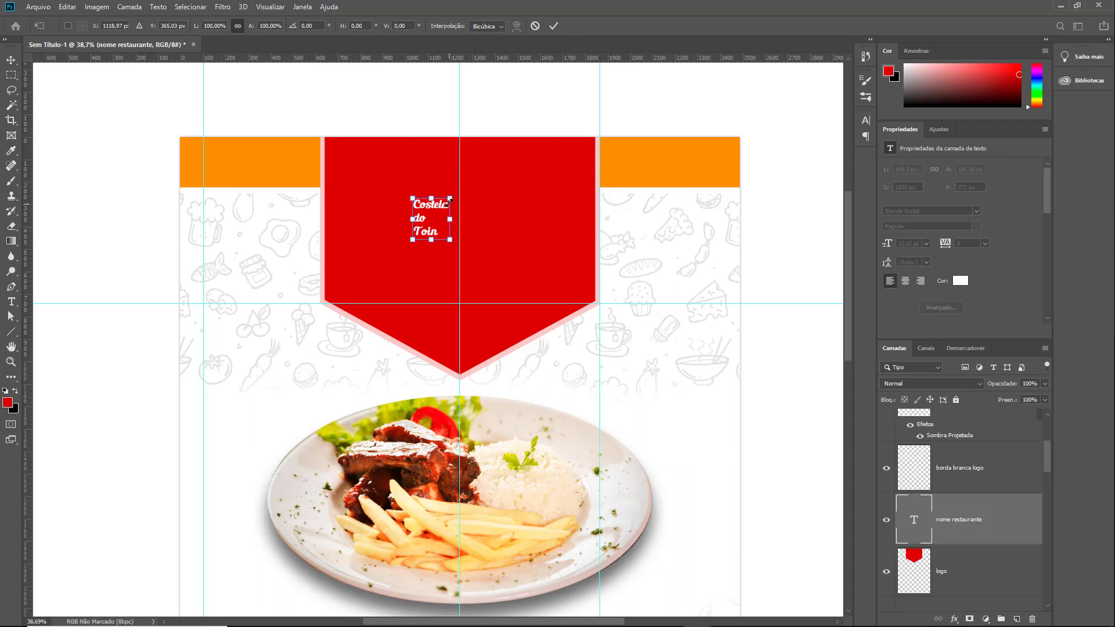
drag(450, 199, 575, 64)
mouse_move(491, 181)
mouse_down()
mouse_move(504, 299)
mouse_move(501, 249)
mouse_up()
Apply the resize and centre-align the title lines on the banner.
key(Return)
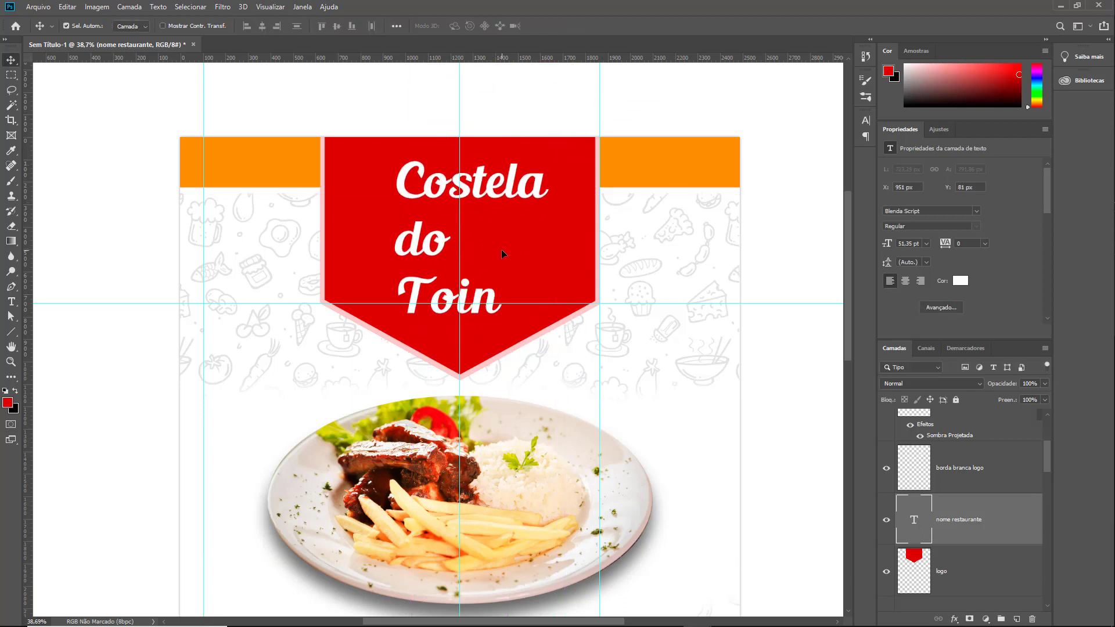
key(t)
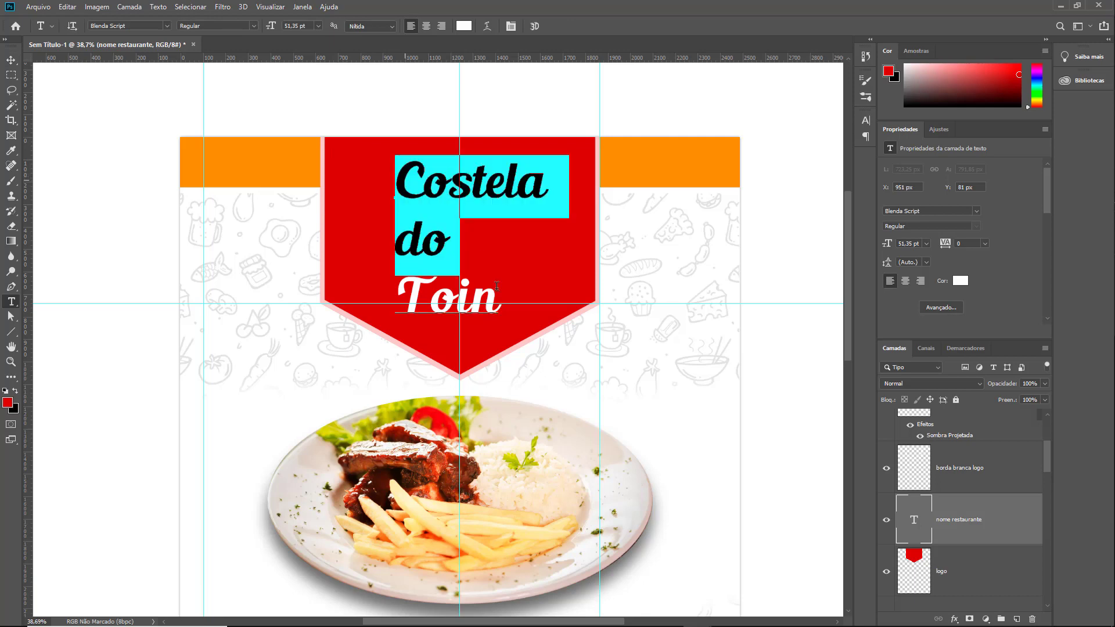
drag(406, 177, 498, 308)
click(427, 26)
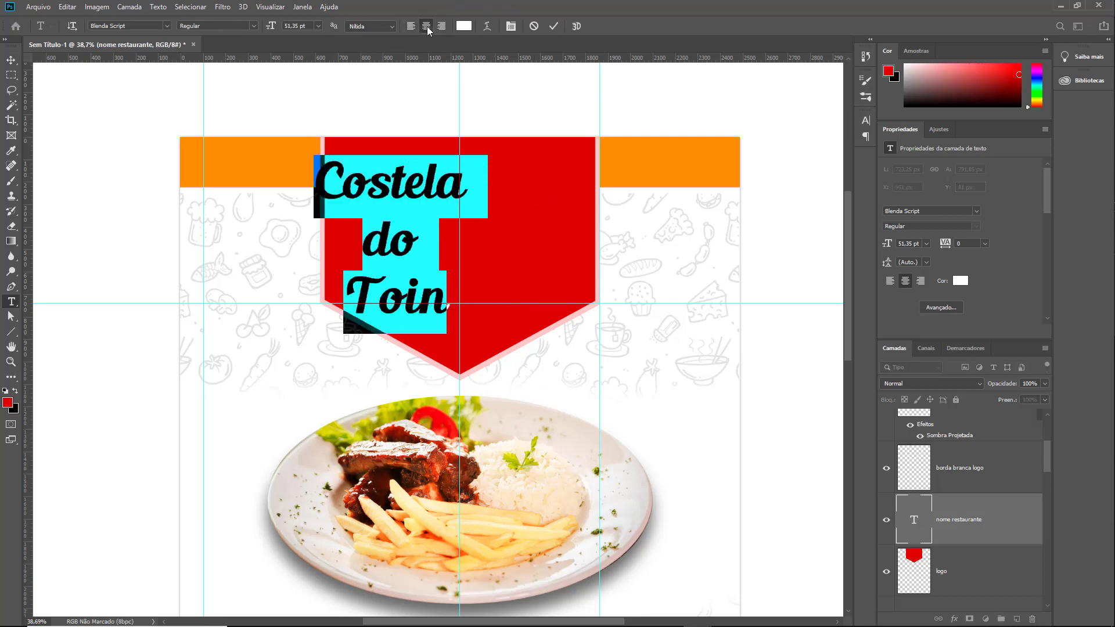
click(11, 59)
drag(406, 192, 473, 195)
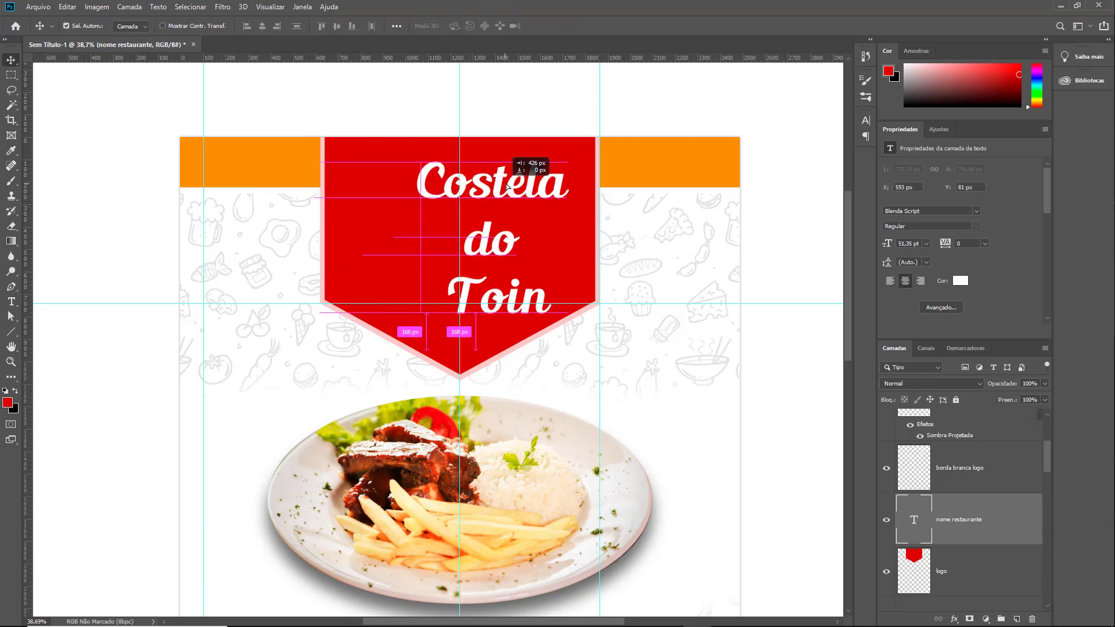
Set the title to 64.35 pt with 48.92 pt leading and move it onto the guide.
key(t)
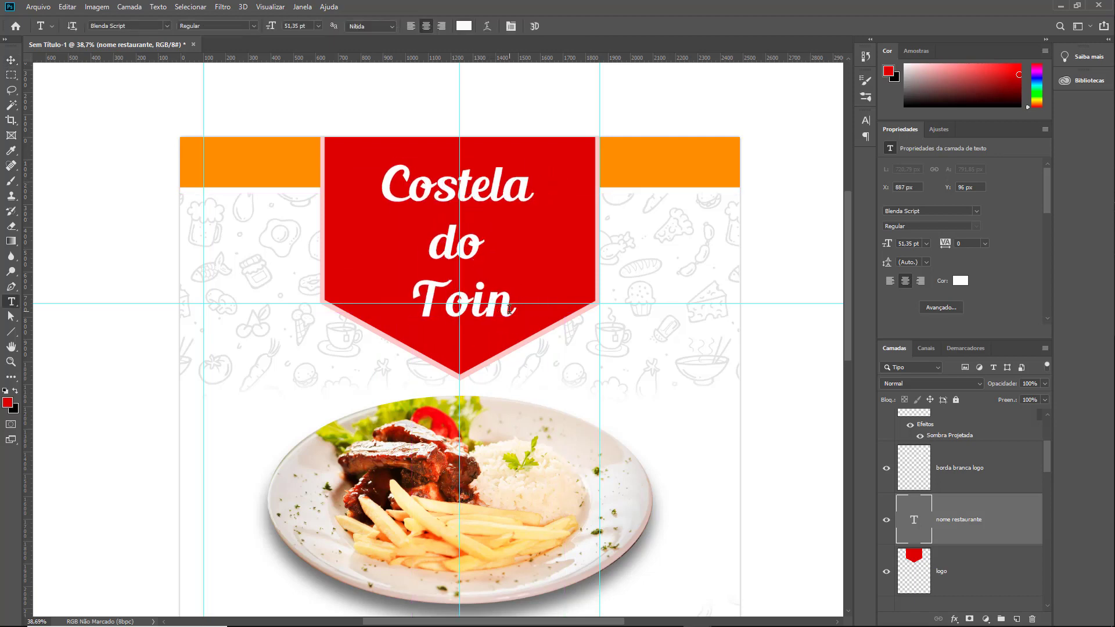
drag(509, 309, 387, 179)
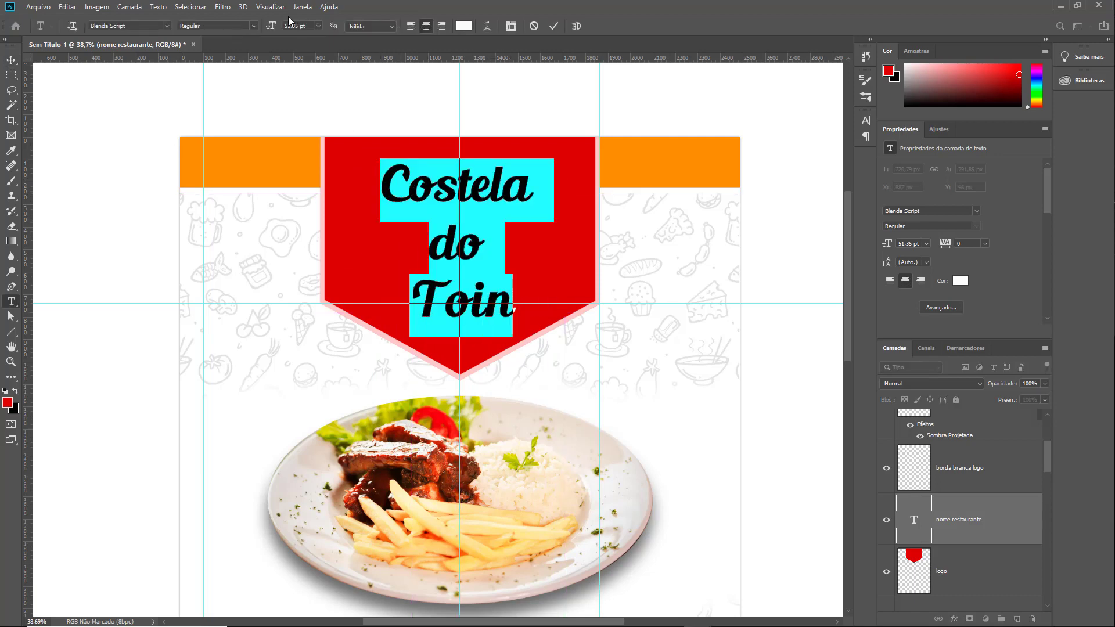
drag(271, 27, 475, 33)
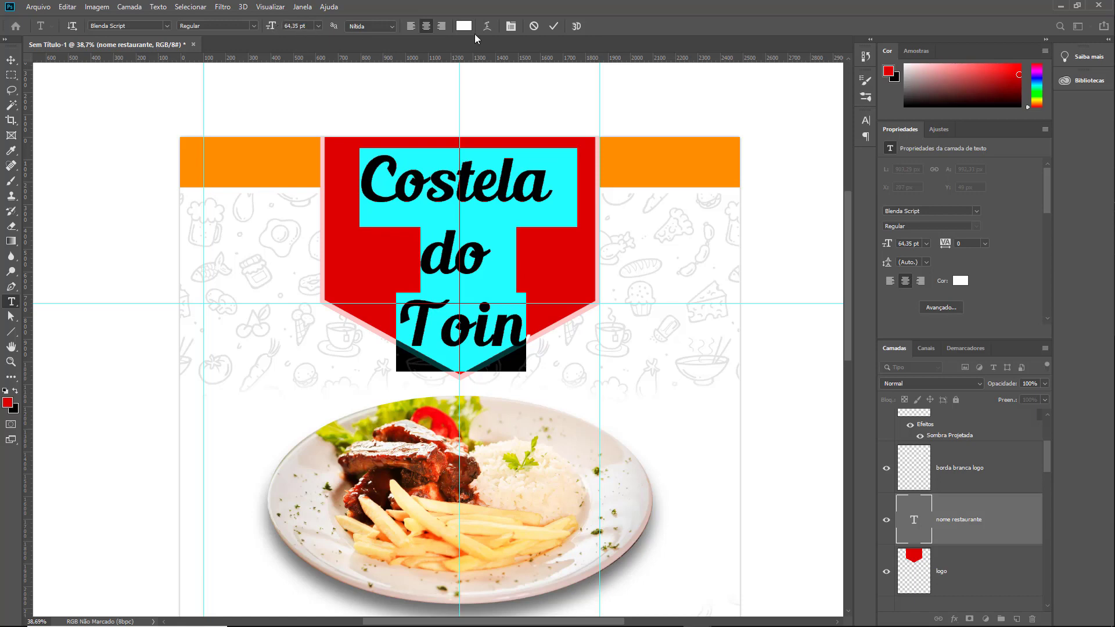
click(510, 27)
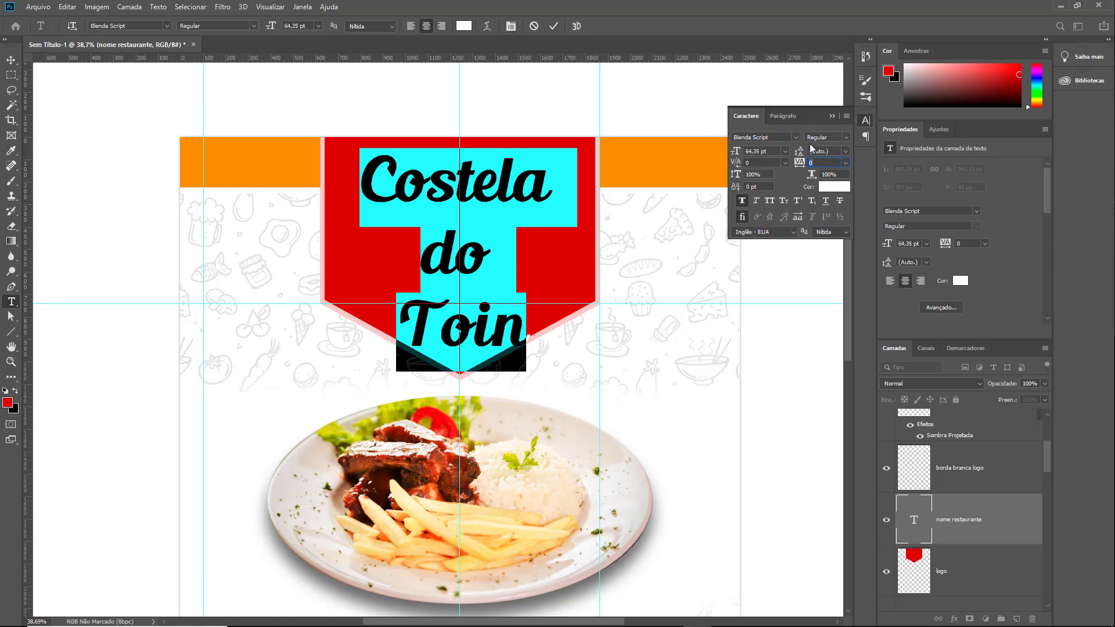
drag(799, 152, 782, 153)
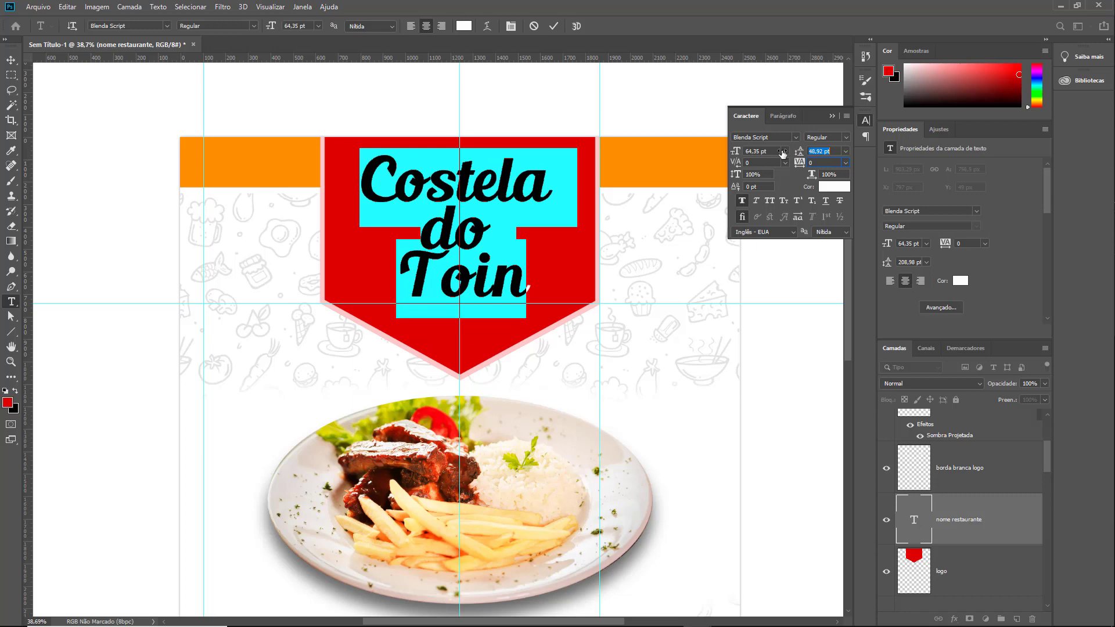
click(11, 59)
drag(483, 203, 474, 209)
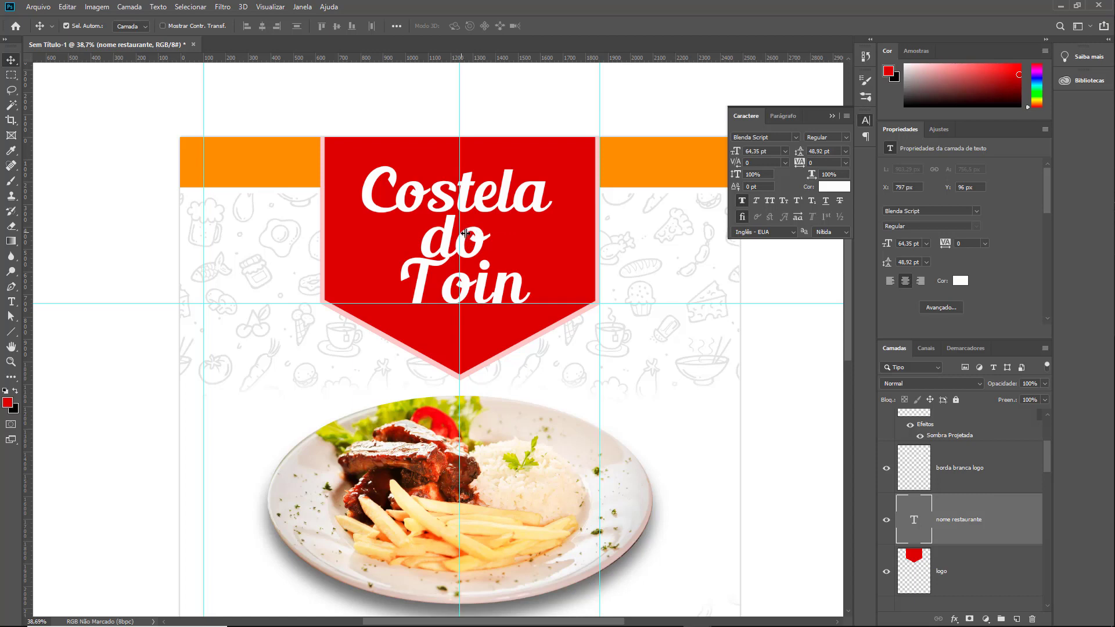
scroll(456, 260, down, 3)
scroll(455, 260, up, 1)
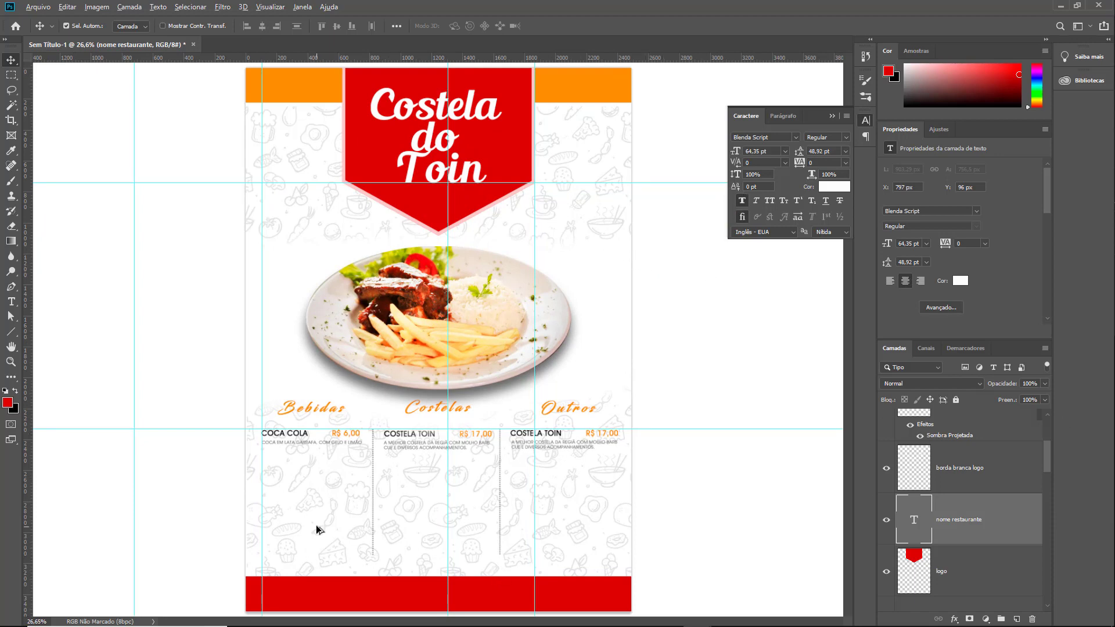
Add white 'TELE ENTREGA' text in Bebas Neue, 15.06 pt, on the red bottom bar.
scroll(318, 526, up, 2)
drag(348, 530, 379, 146)
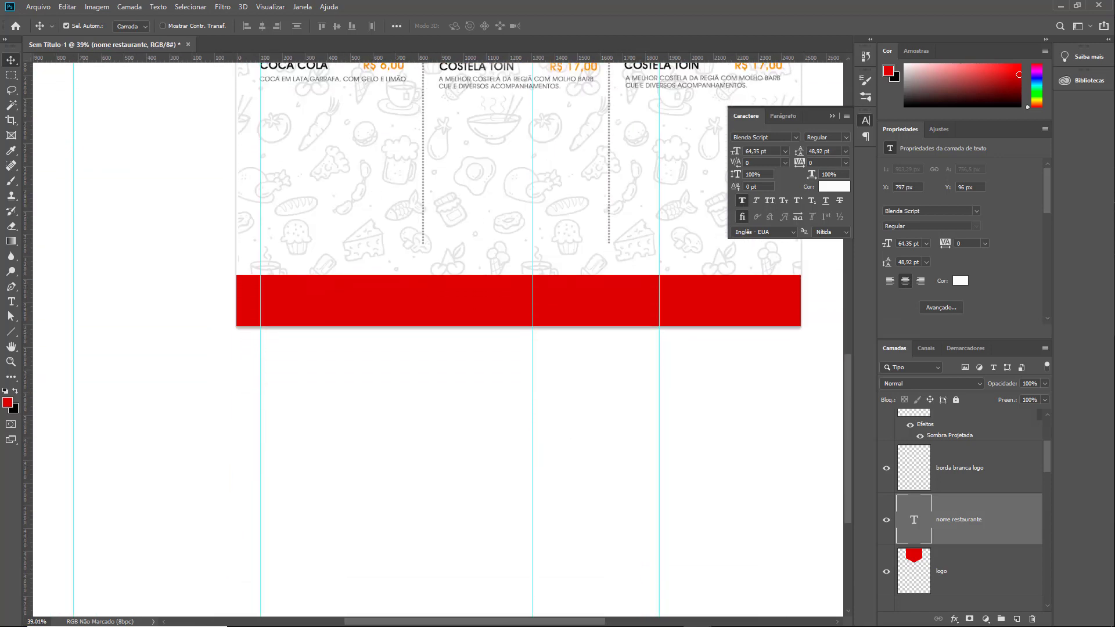
key(t)
click(518, 300)
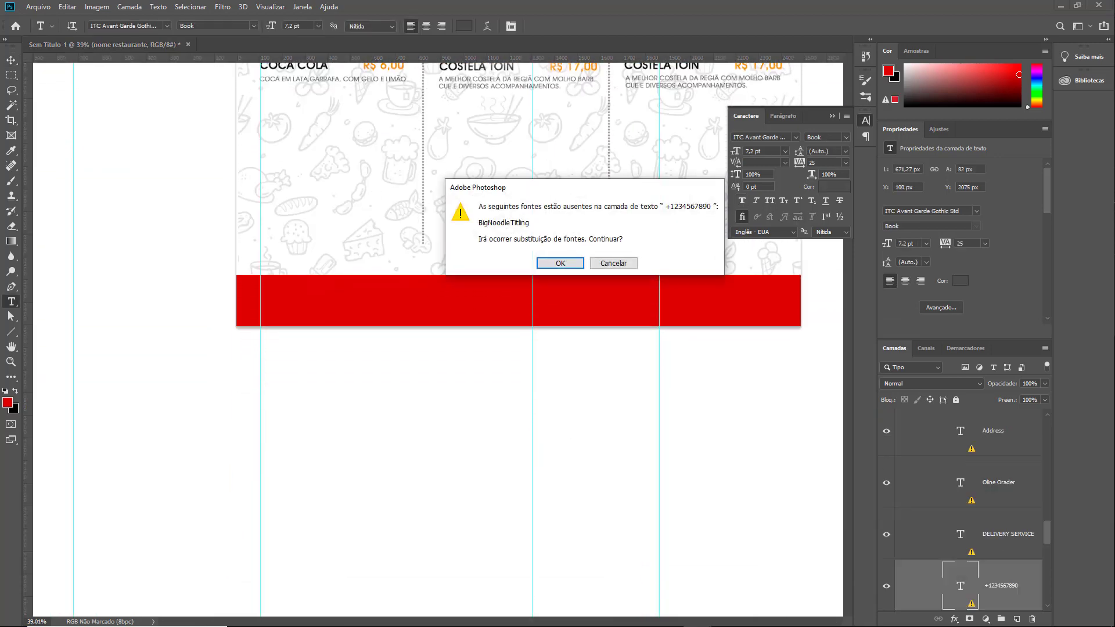
click(613, 263)
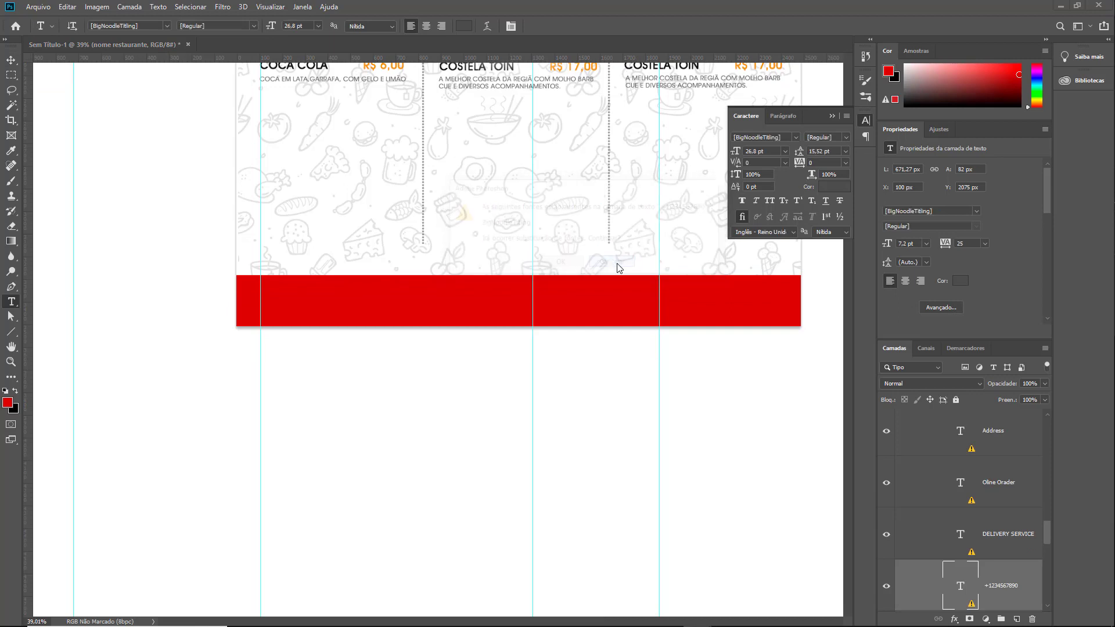
click(277, 309)
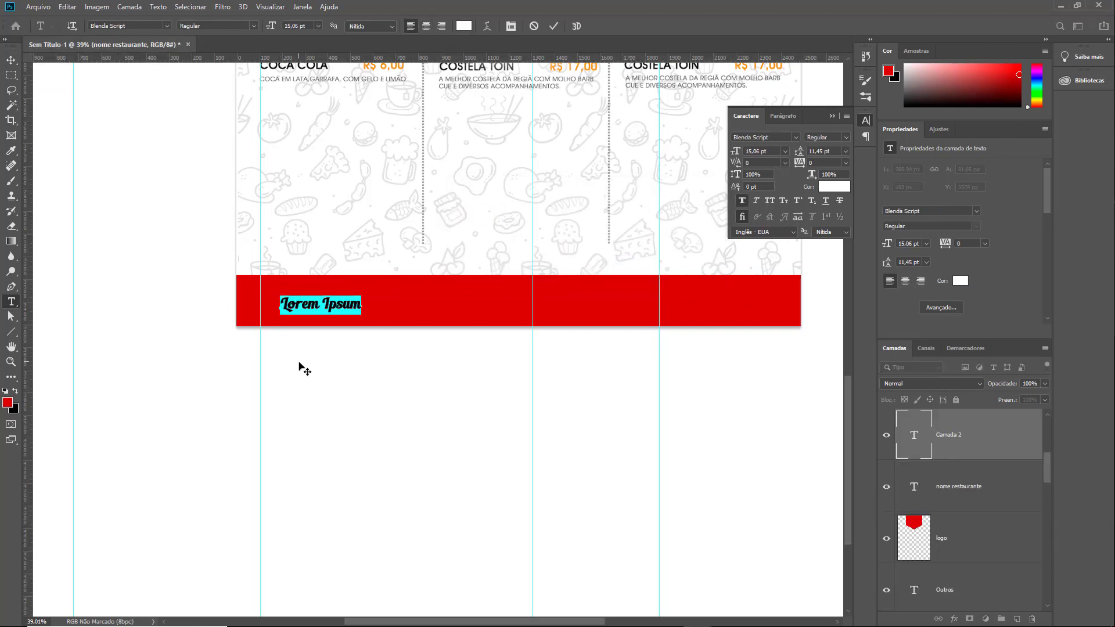
click(166, 25)
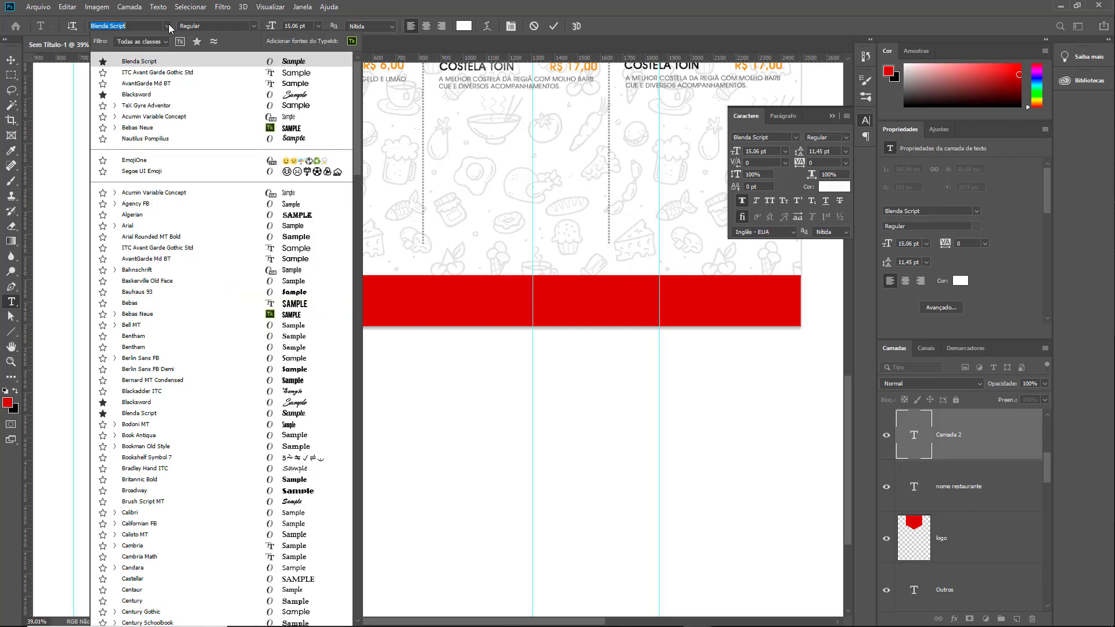
click(158, 131)
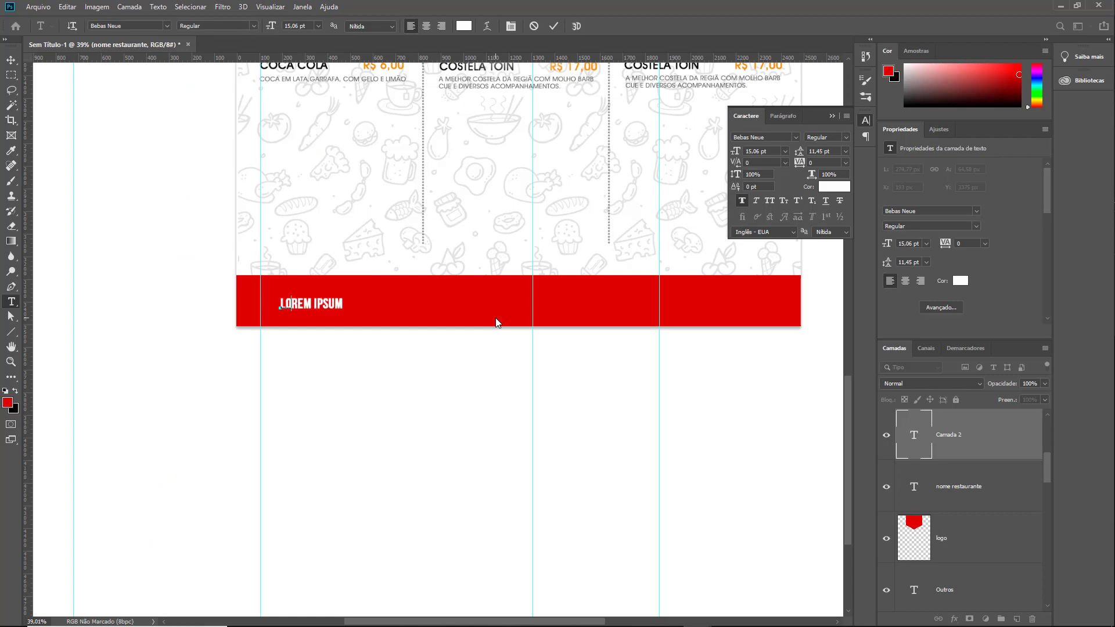
text(TELE ENTRE GA)
click(11, 60)
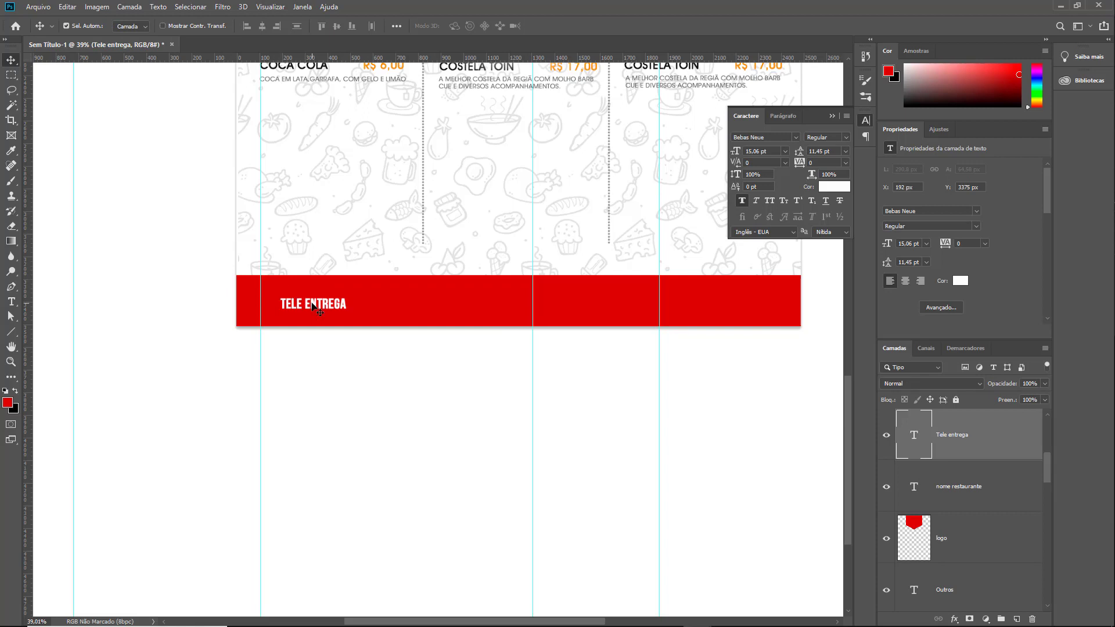
Snap TELE ENTREGA to the left guide and turn a copy below into the delivery phone number.
drag(315, 305, 294, 298)
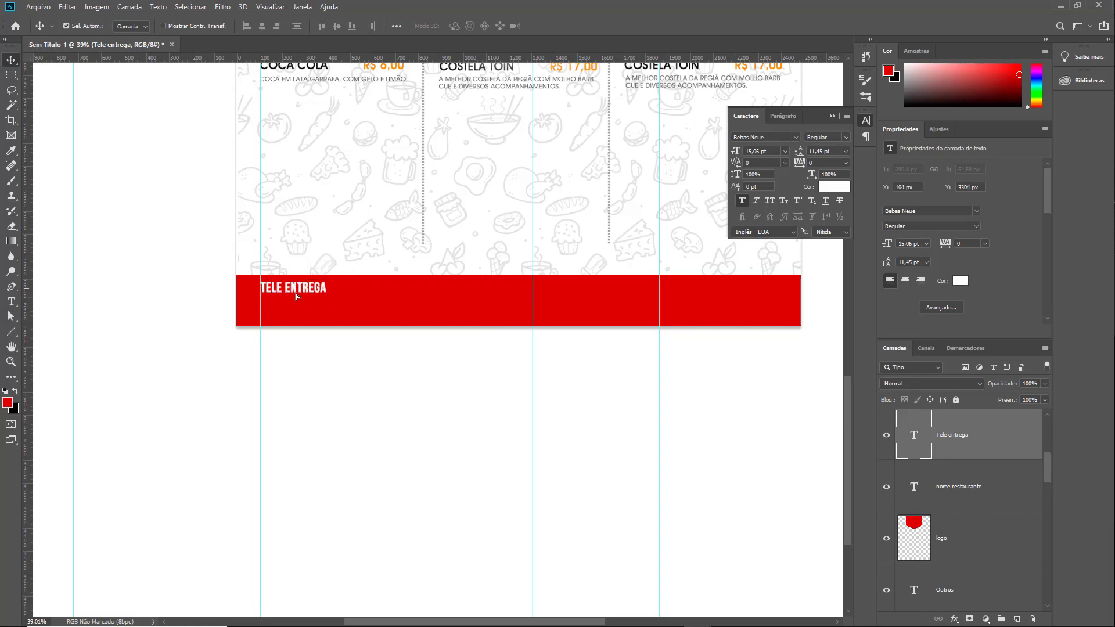
drag(296, 297, 296, 316)
key(t)
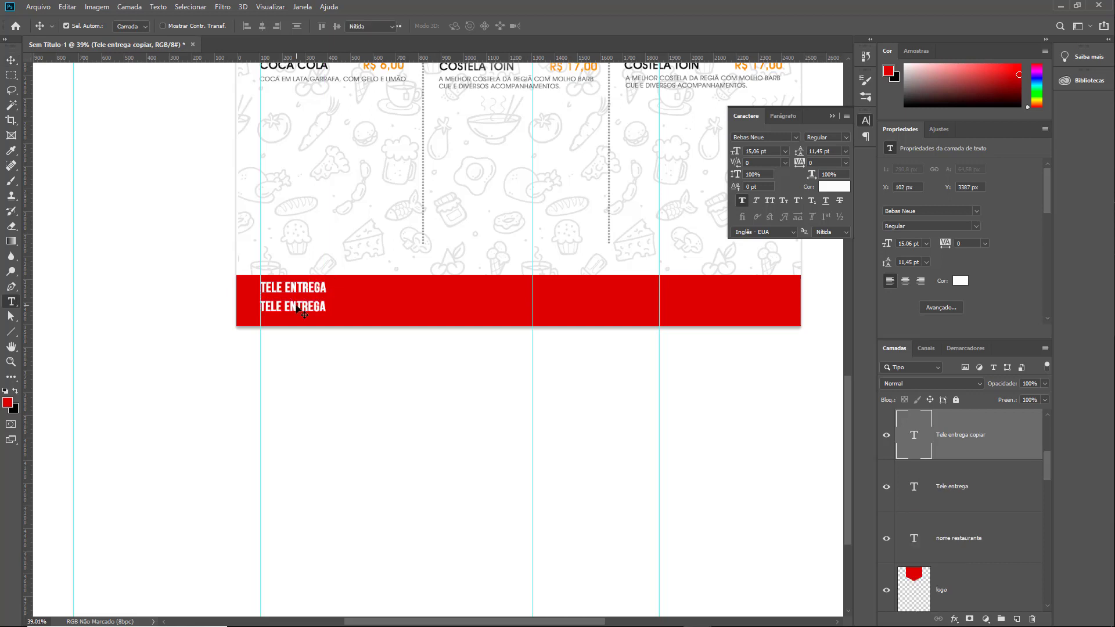
click(297, 307)
key(ctrl+a)
text(T)
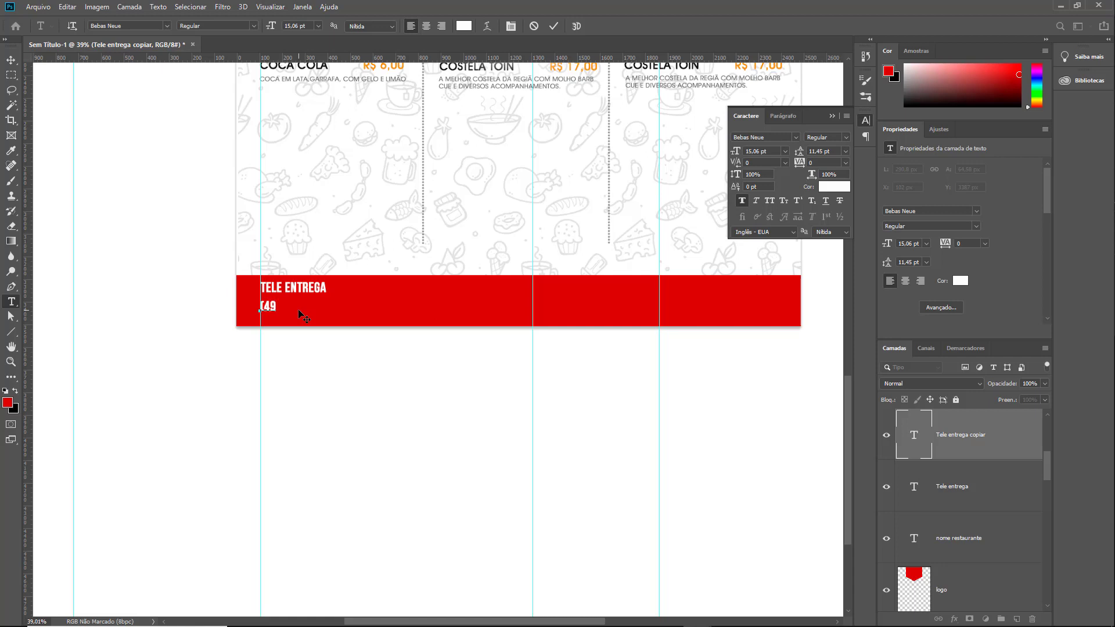
click(11, 60)
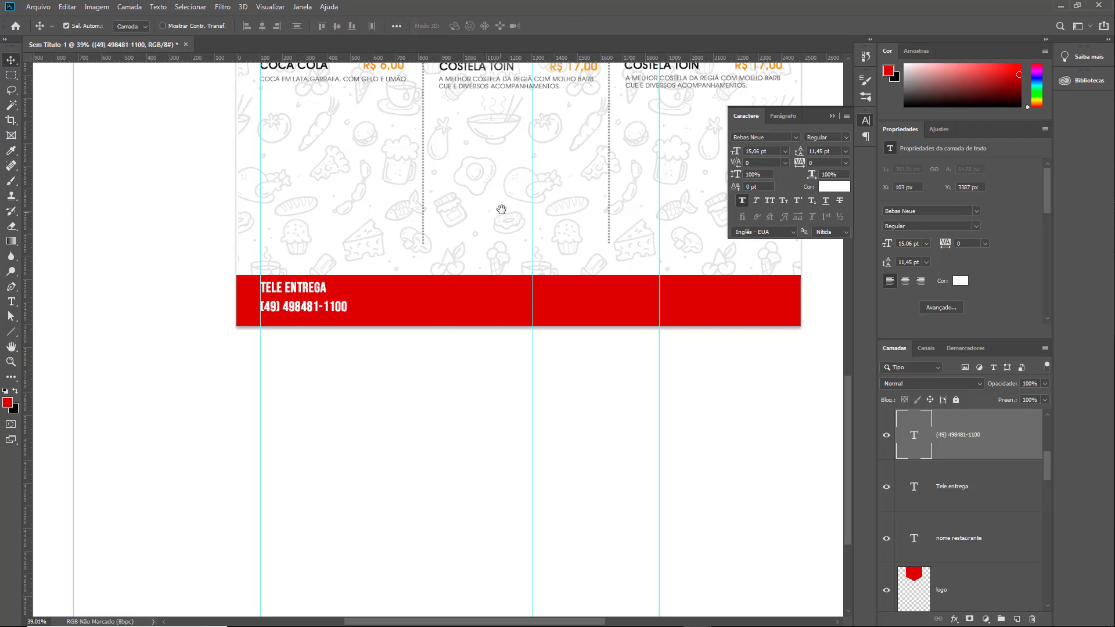
drag(499, 209, 440, 554)
Scroll and pan around the menu page to bring the delivery bar into view.
scroll(439, 554, down, 1)
scroll(446, 575, down, 1)
scroll(451, 495, down, 3)
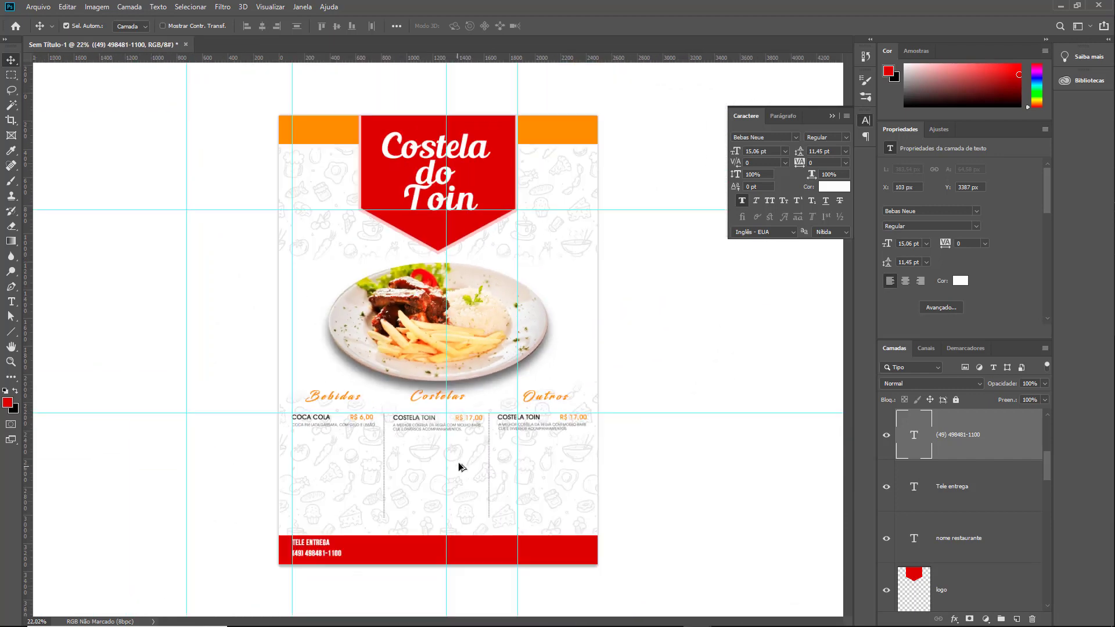
scroll(428, 340, up, 1)
scroll(428, 340, up, 1)
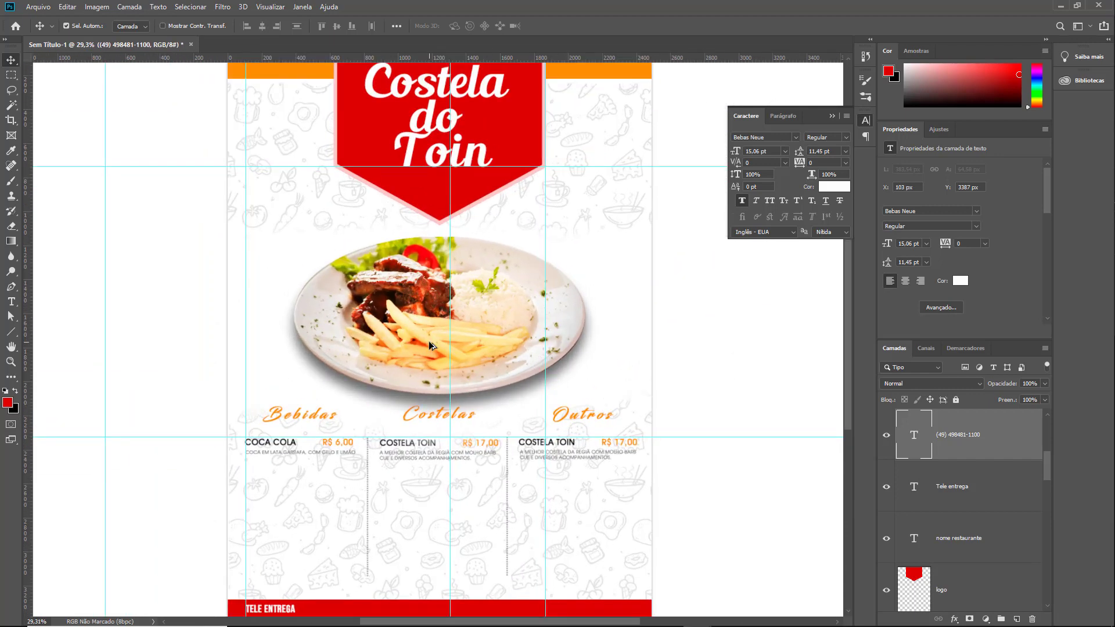
scroll(428, 342, down, 1)
scroll(427, 347, up, 1)
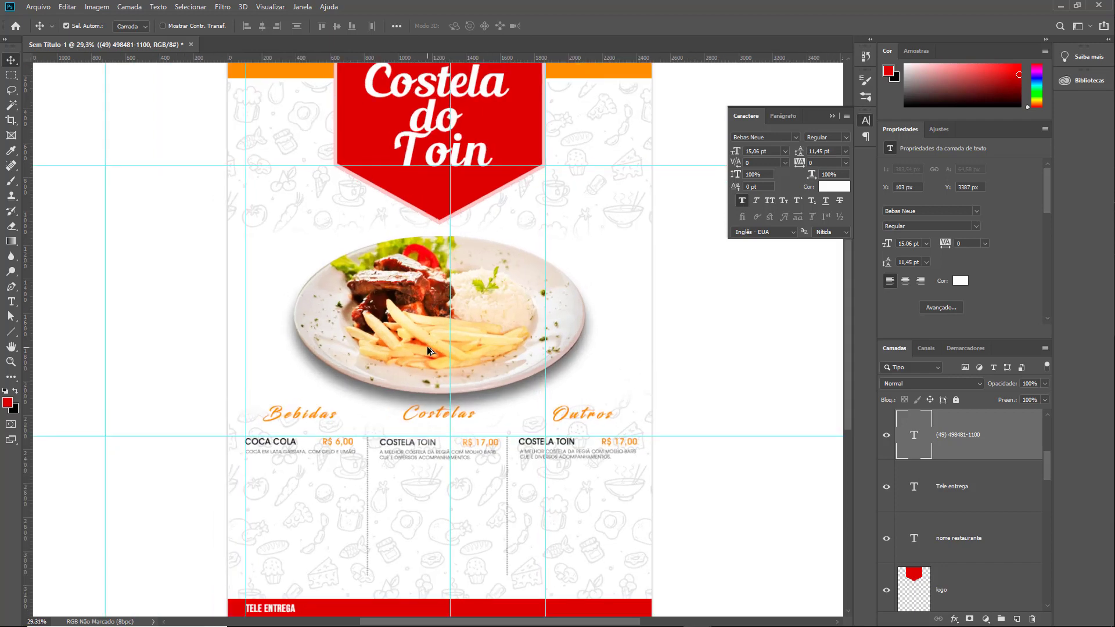
scroll(428, 351, up, 1)
scroll(421, 340, up, 1)
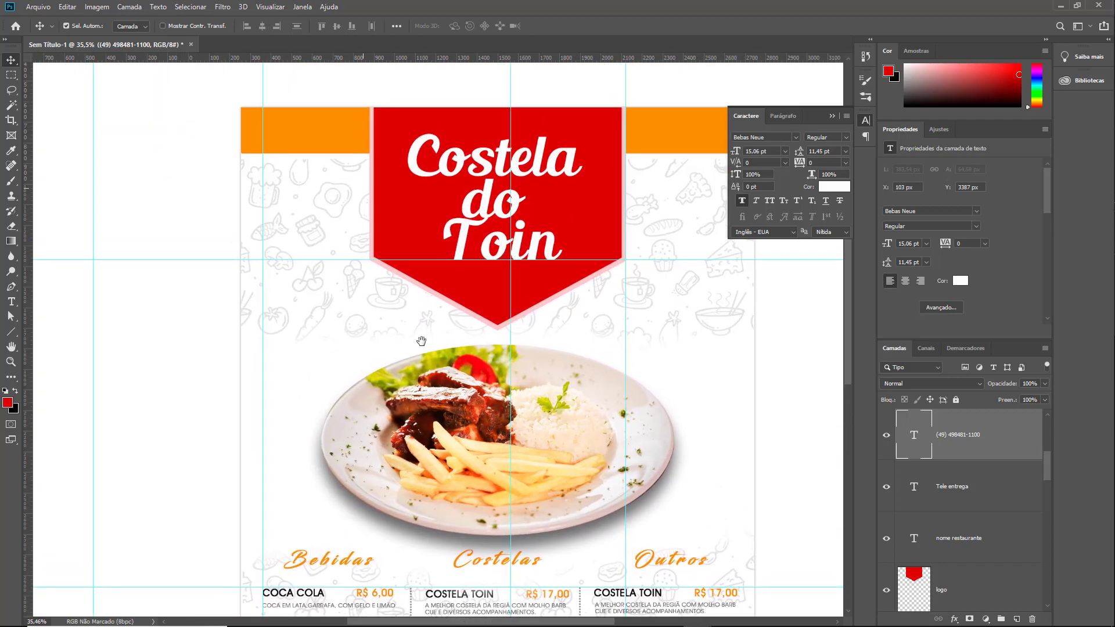
drag(421, 341, 424, 369)
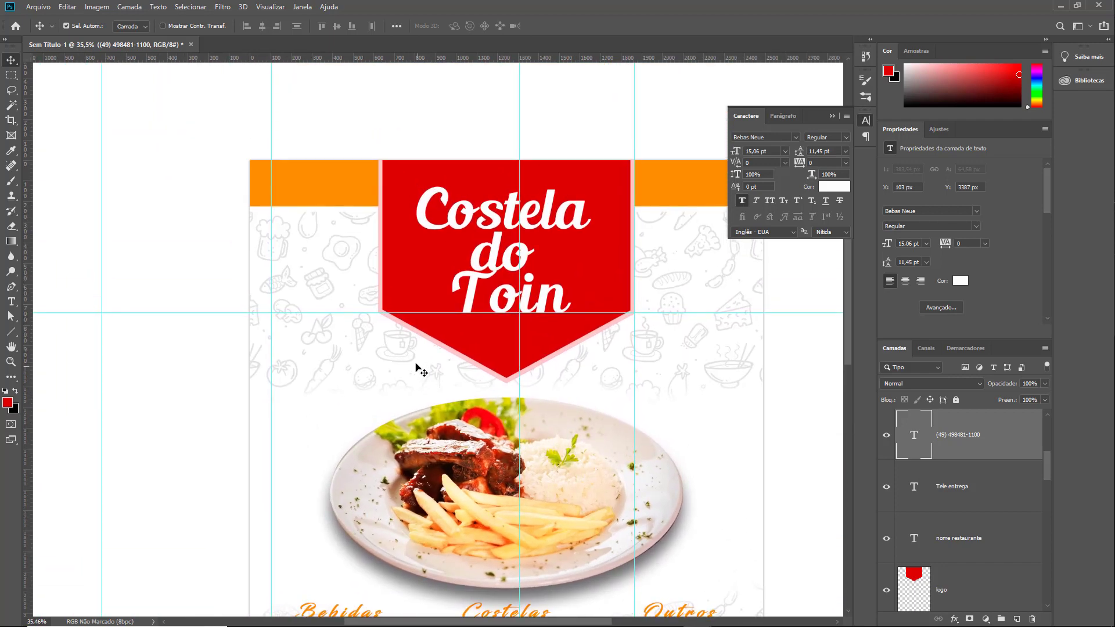
scroll(360, 511, down, 2)
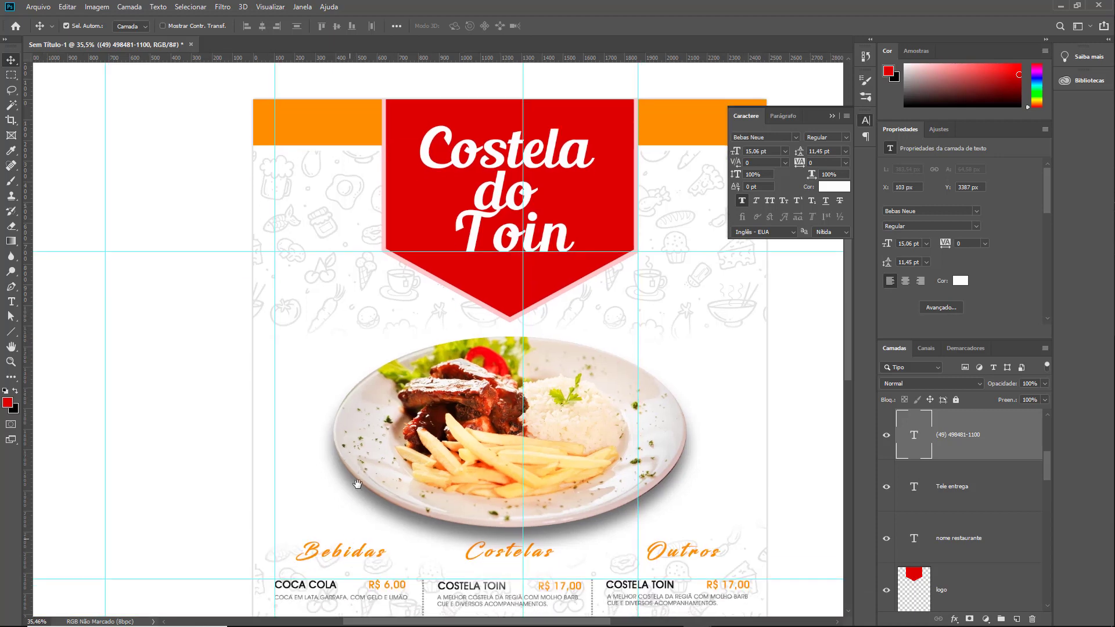
scroll(348, 522, down, 5)
Select the TELE ENTREGA and phone-number layers together and Alt-drag a duplicate of both.
key(alt)
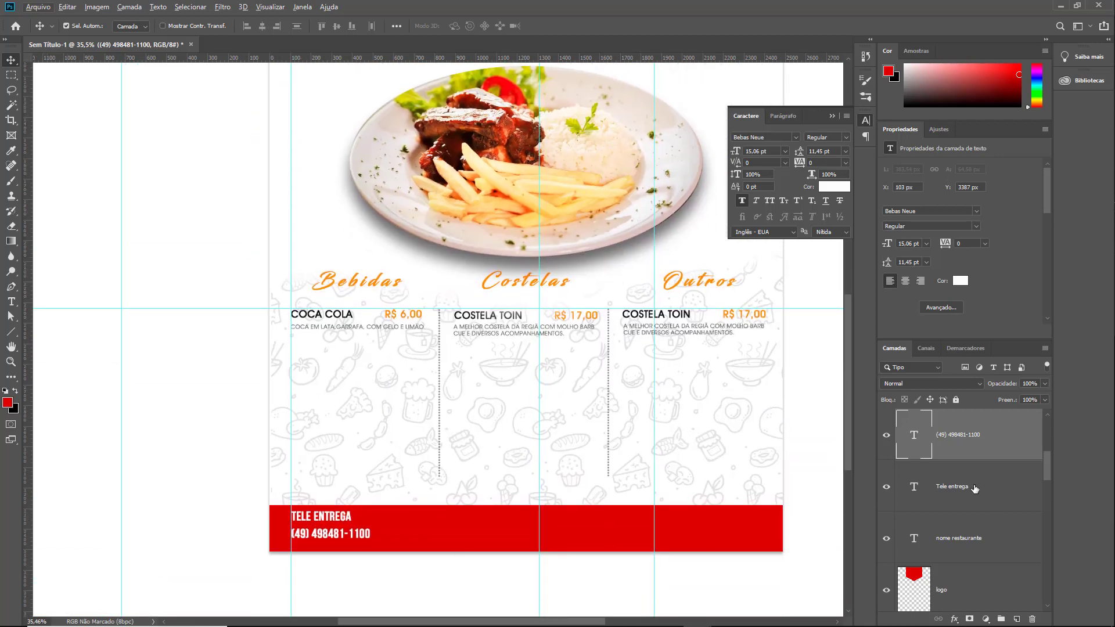
ctrl+click(973, 489)
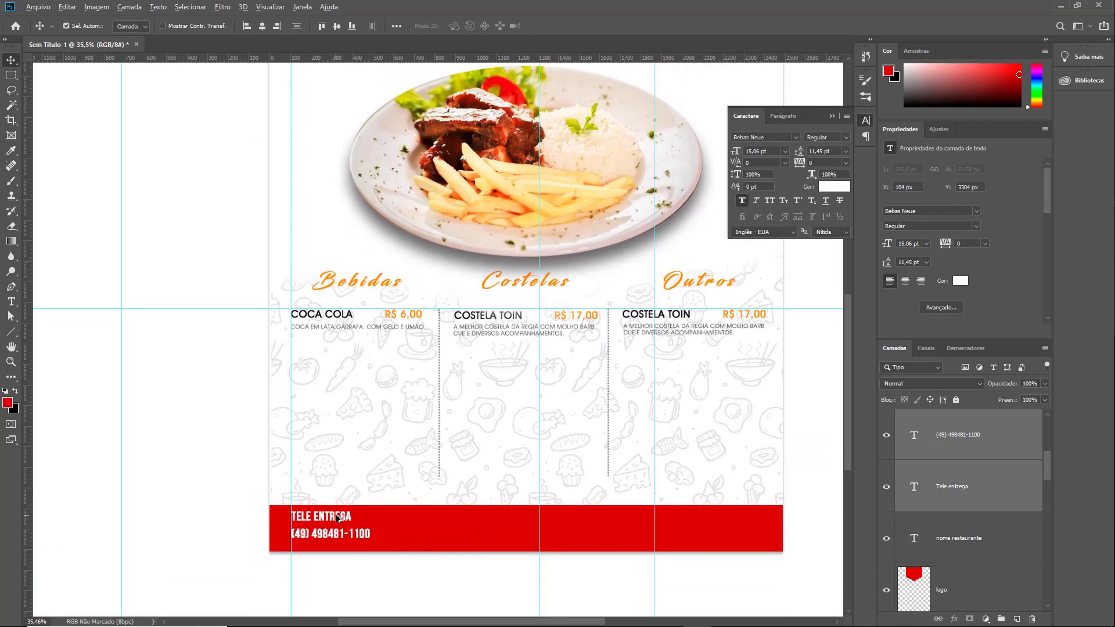
drag(338, 518, 308, 141)
scroll(351, 306, up, 3)
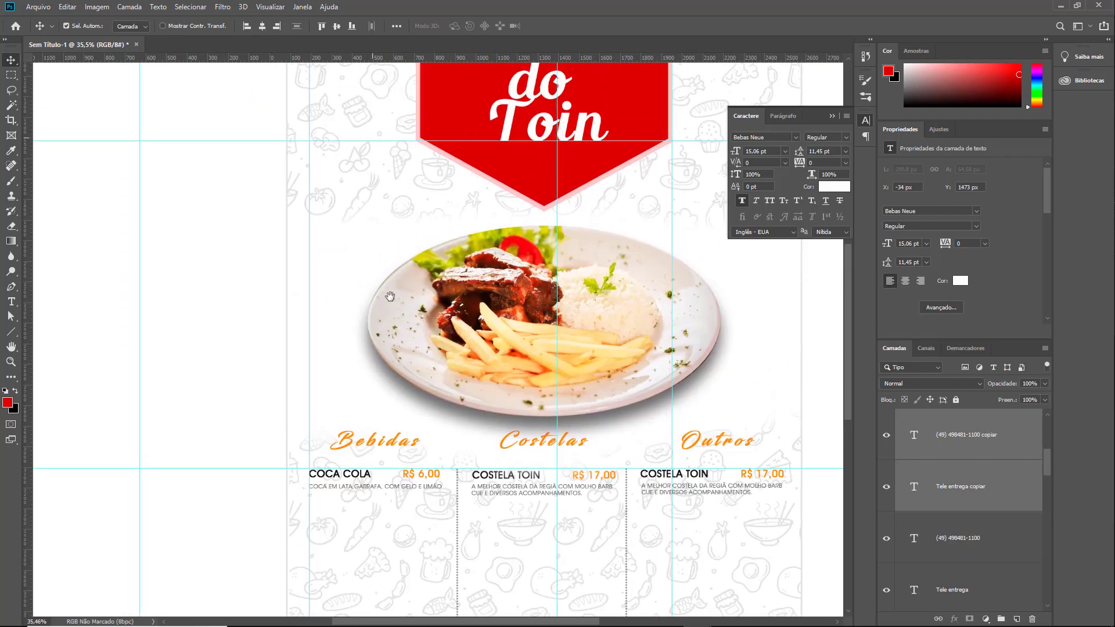
click(351, 306)
scroll(417, 334, down, 2)
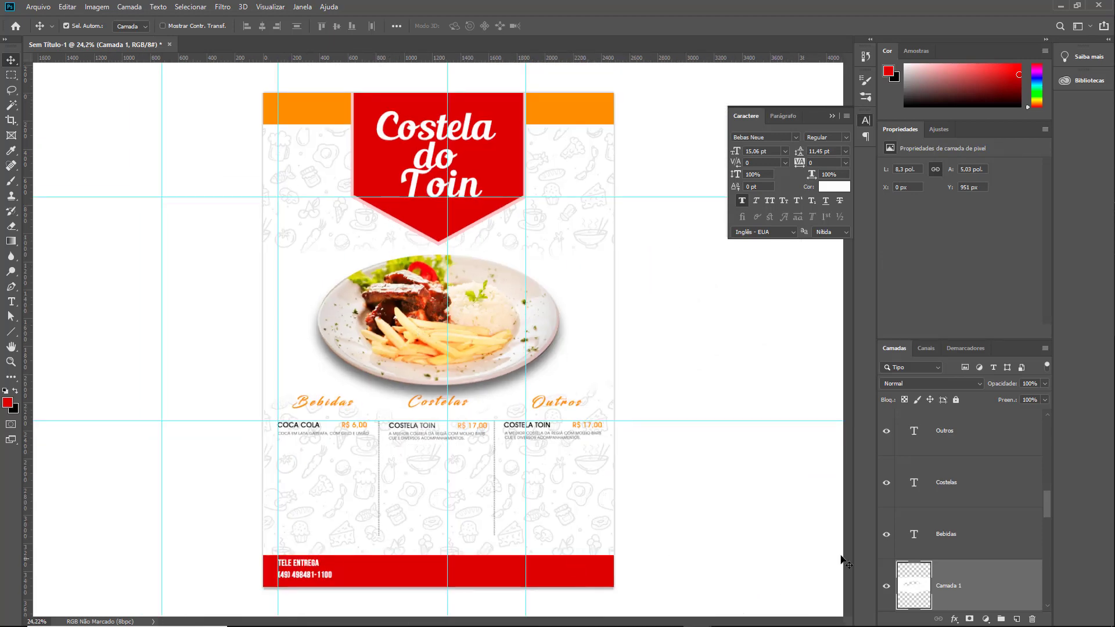
Try duplicating the title and delivery text, then undo the copies and their move.
scroll(991, 498, up, 3)
click(298, 566)
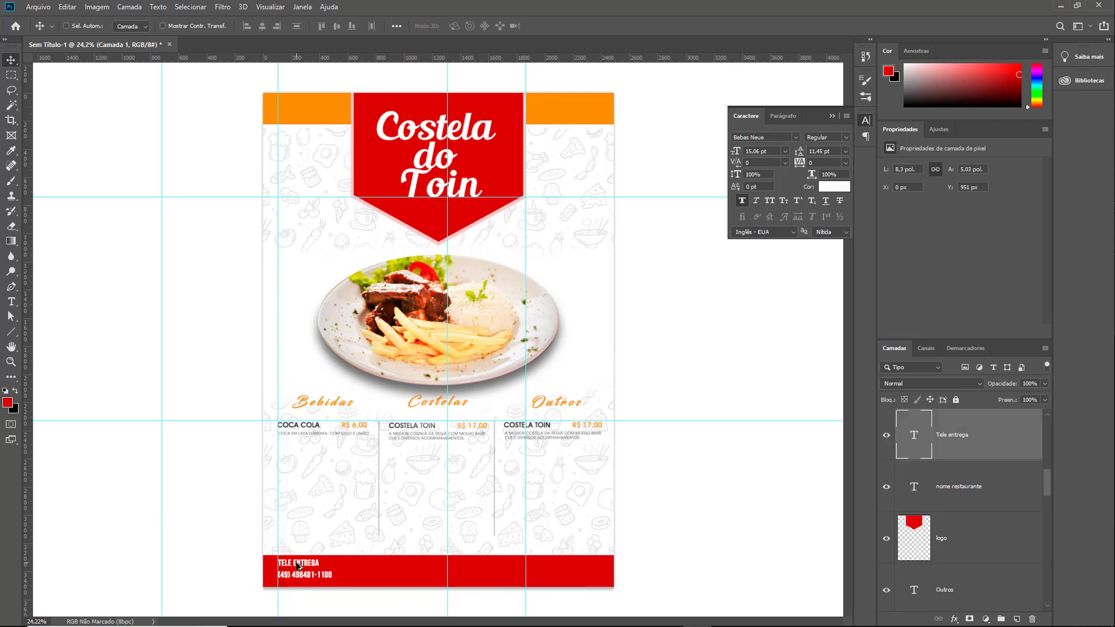
ctrl+click(959, 492)
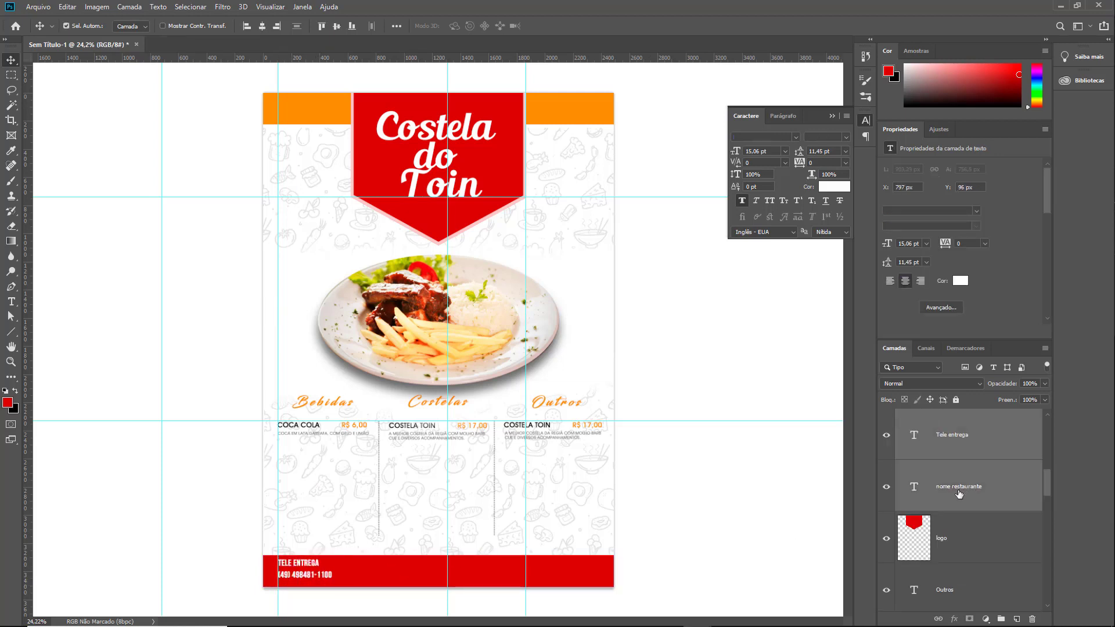
drag(299, 566, 350, 568)
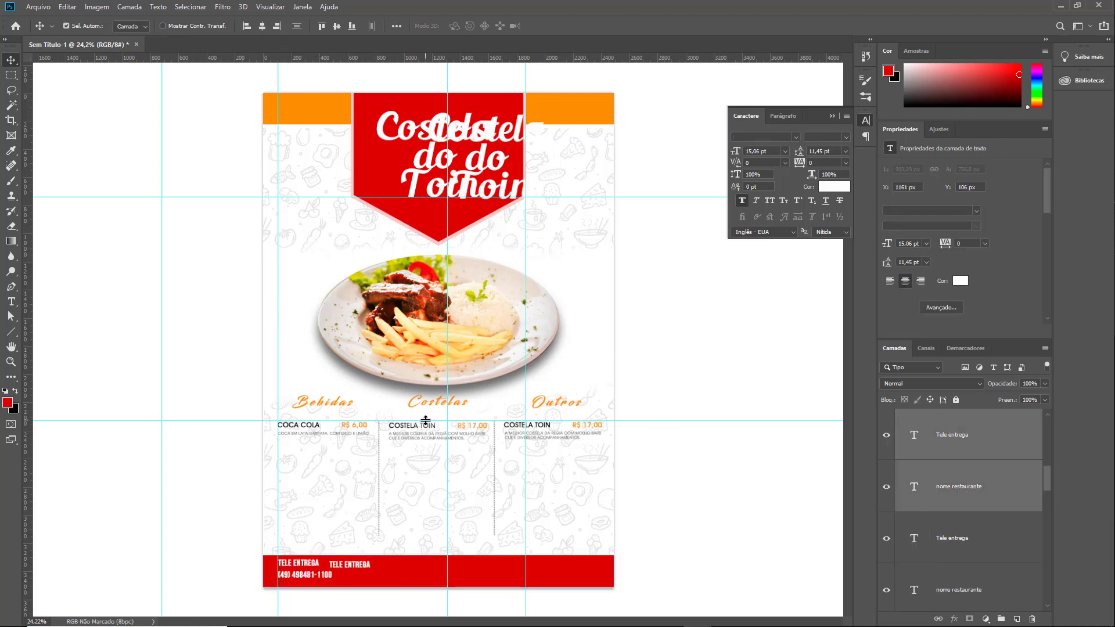
drag(446, 132, 394, 133)
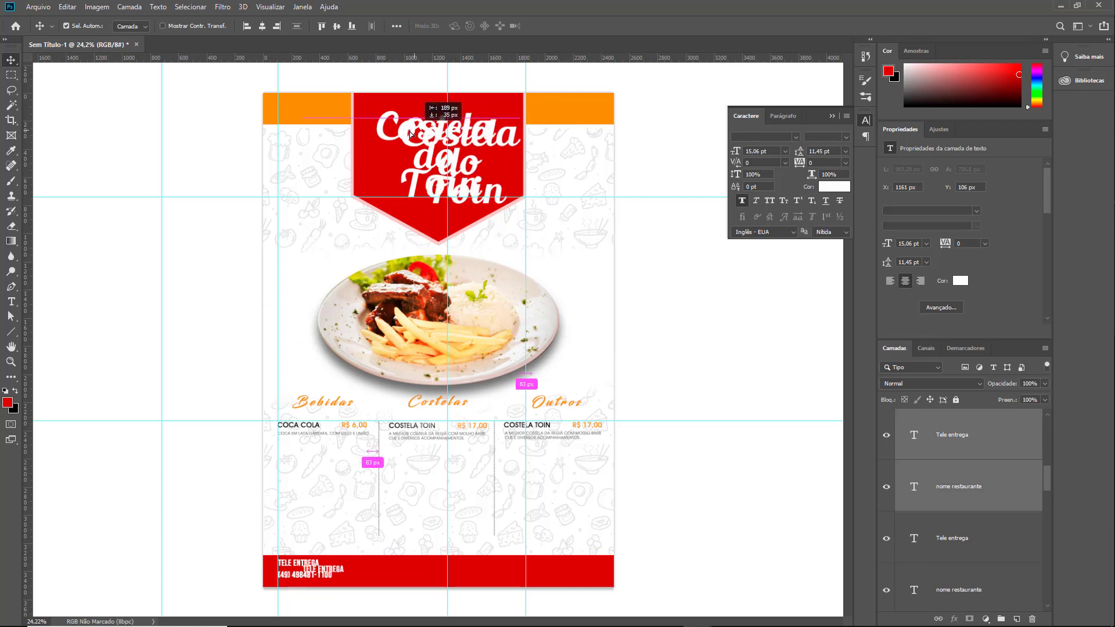
key(ctrl+z)
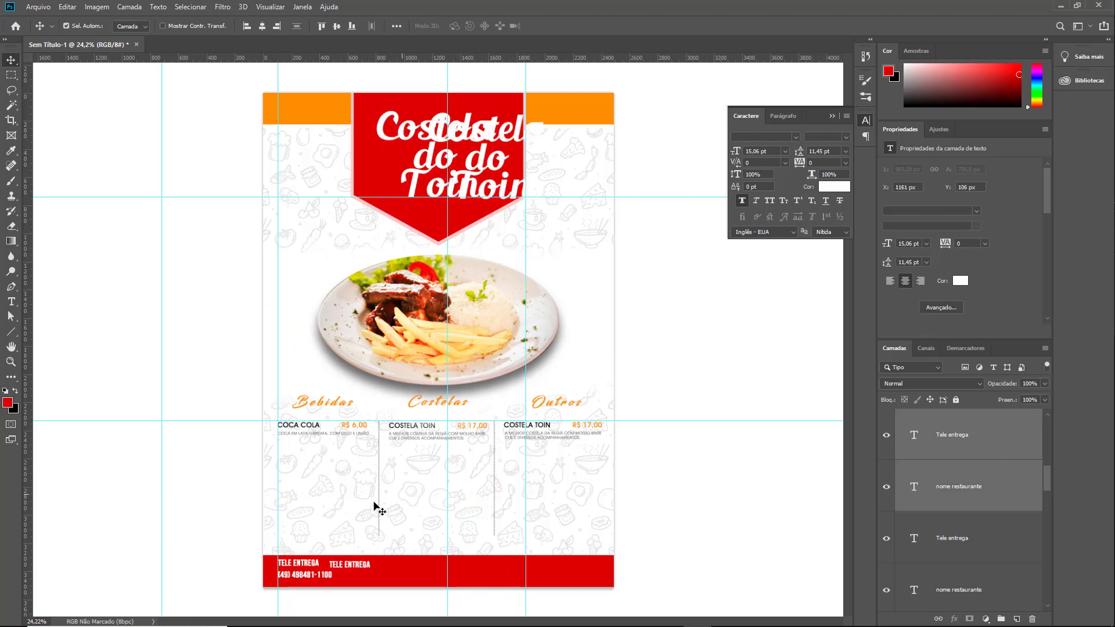
key(ctrl+z)
key(ctrl+z)
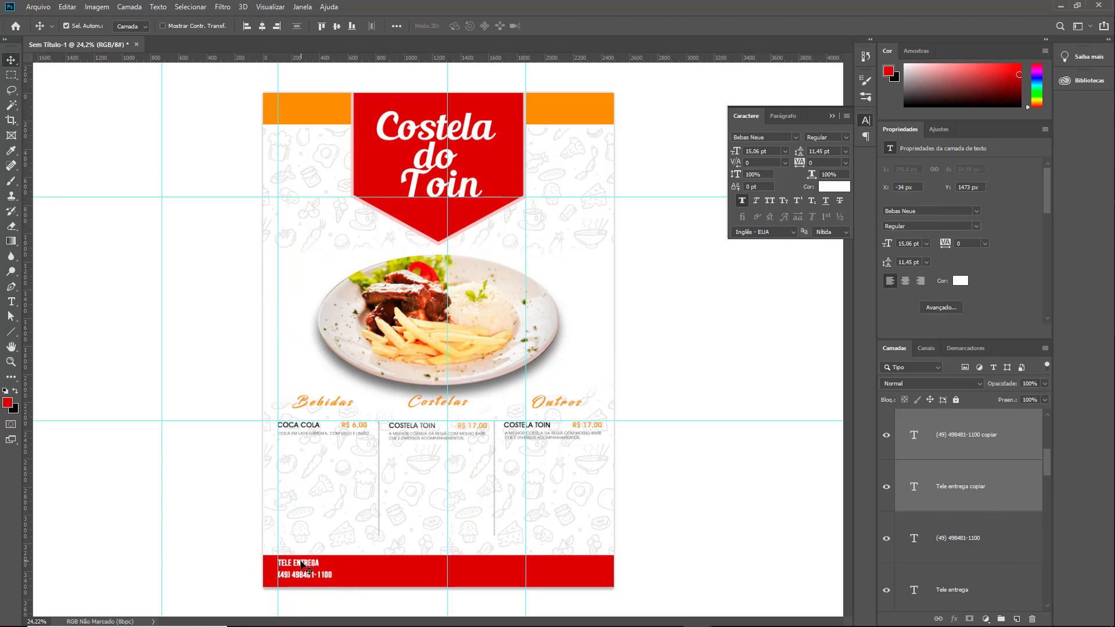
Reposition the delivery text and move the copied contact layers above the page.
drag(301, 564, 303, 567)
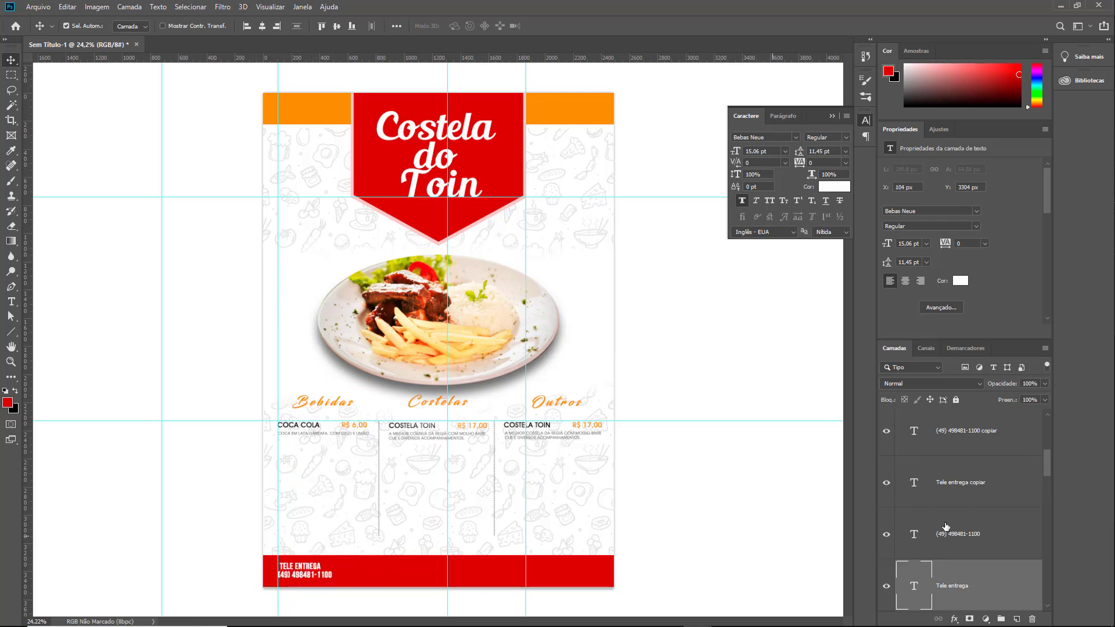
click(955, 481)
ctrl+click(958, 430)
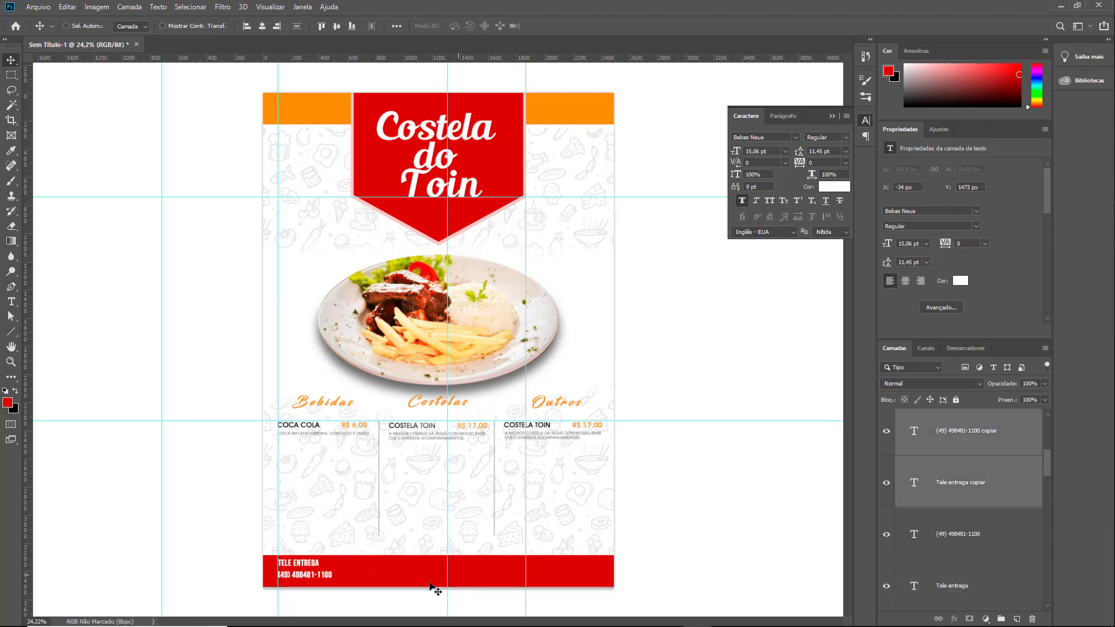
drag(430, 588, 301, 563)
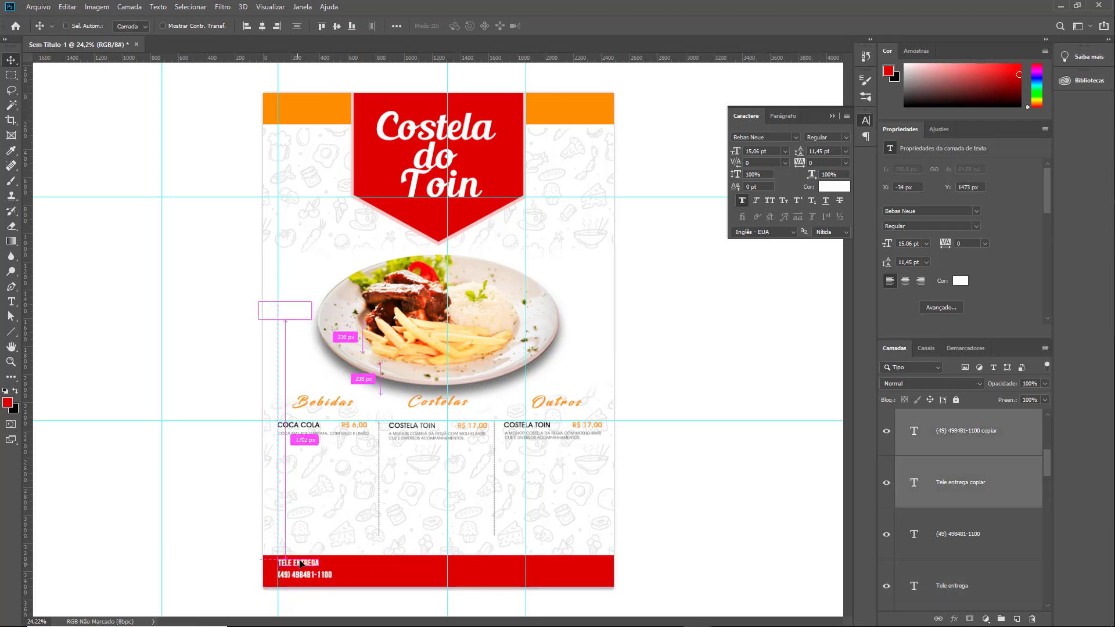
drag(301, 563, 295, 88)
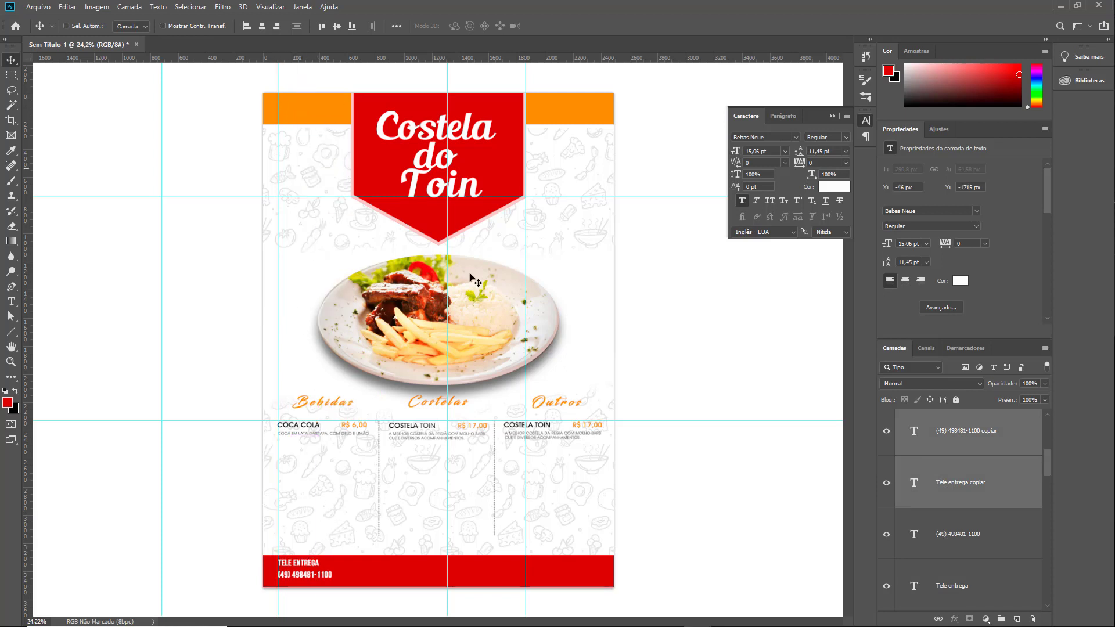
Move TELE ENTREGA back to the left edge of the red bar.
scroll(958, 511, up, 5)
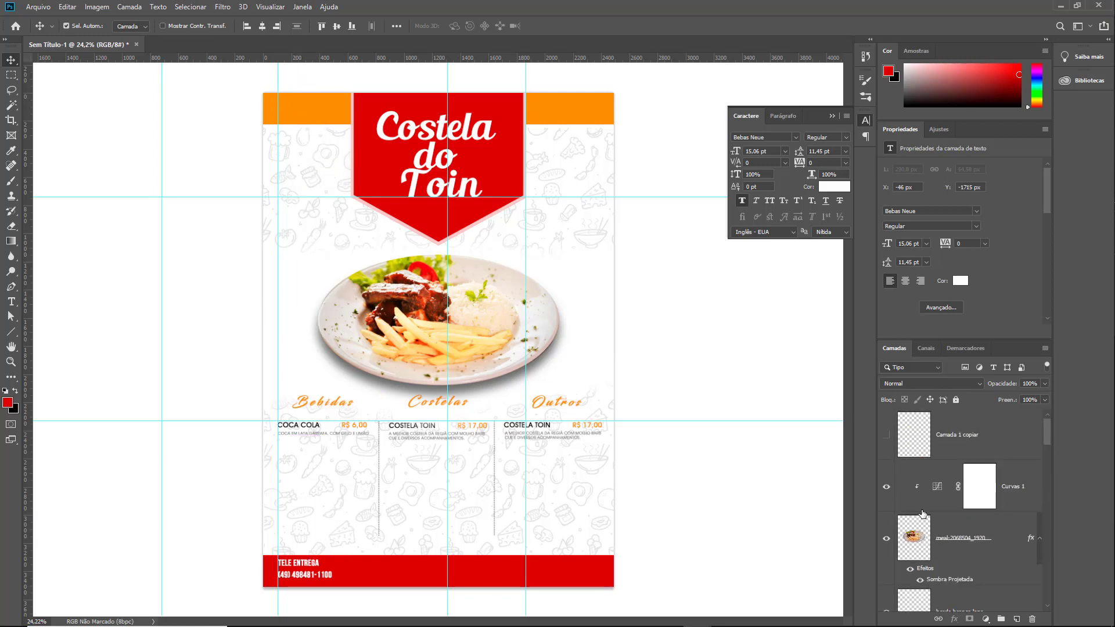
scroll(923, 514, down, 5)
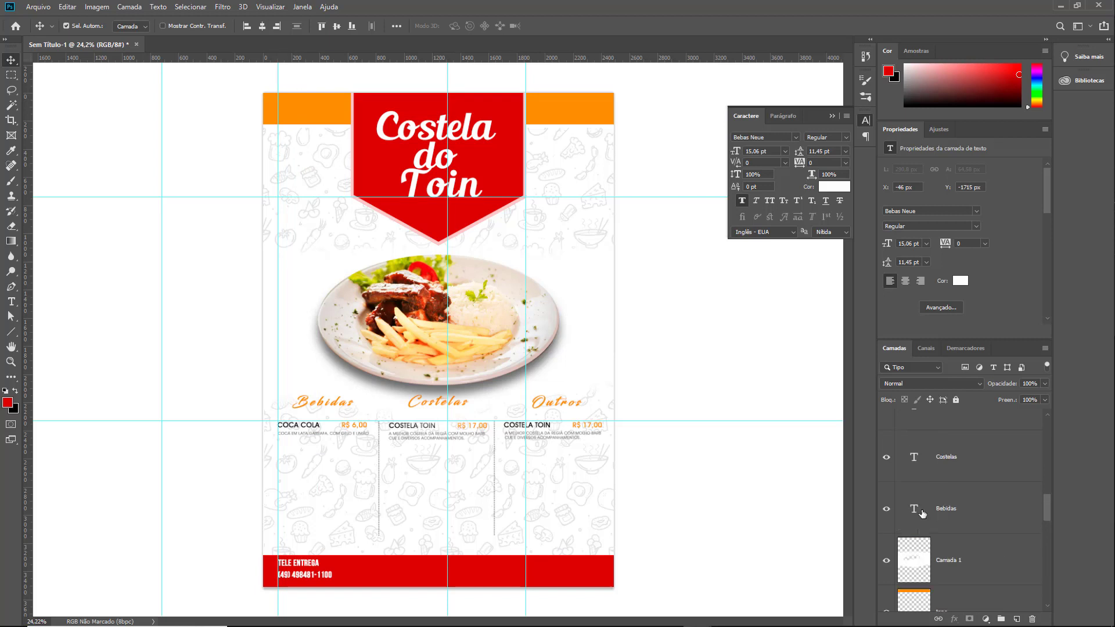
scroll(923, 513, up, 3)
scroll(922, 513, up, 2)
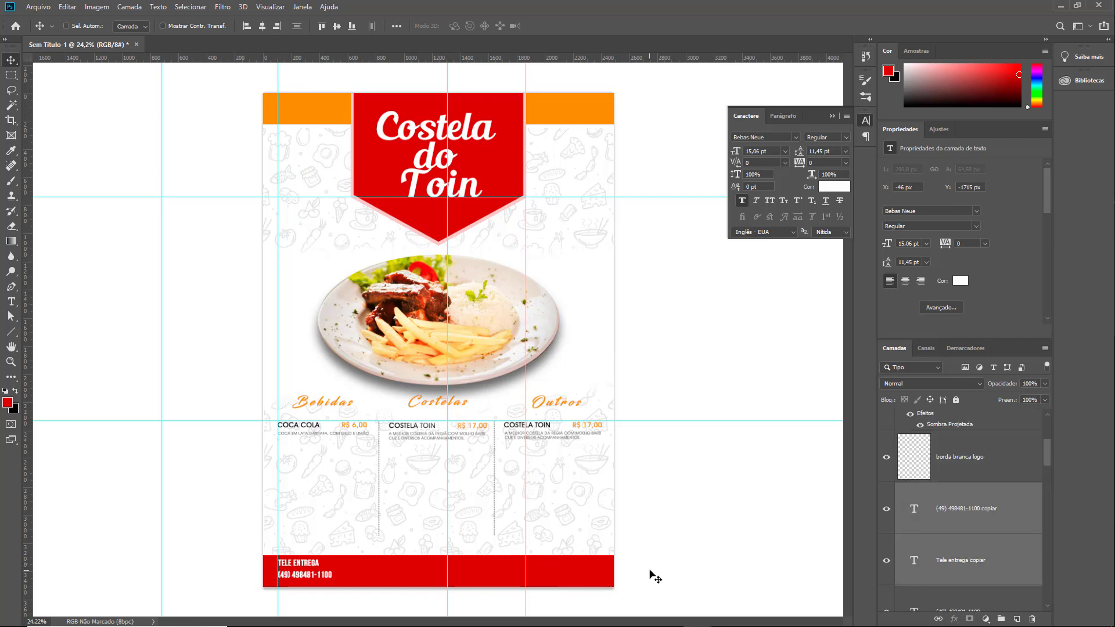
mouse_move(289, 569)
mouse_down()
mouse_move(344, 562)
mouse_move(287, 569)
mouse_up()
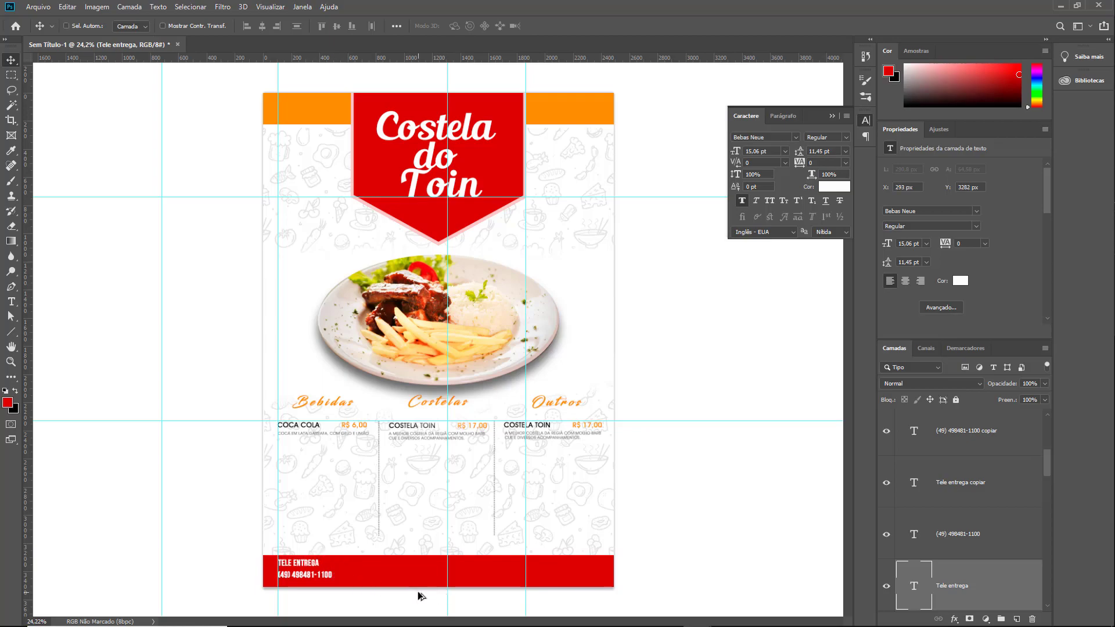
key(alt+z)
key(alt+z)
scroll(964, 511, down, 3)
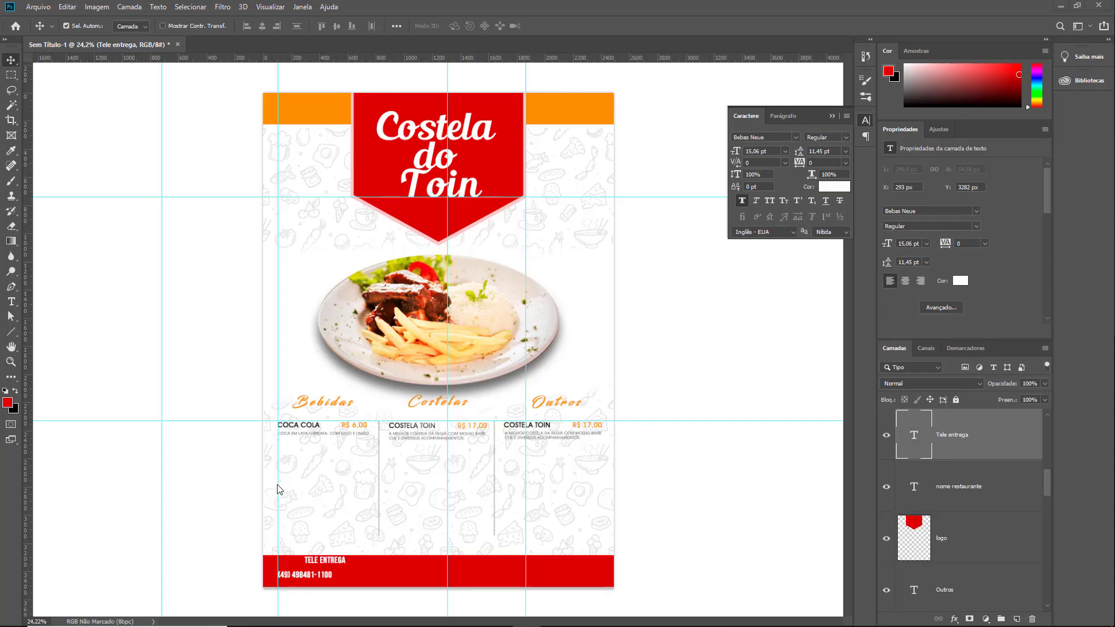
drag(318, 576, 292, 579)
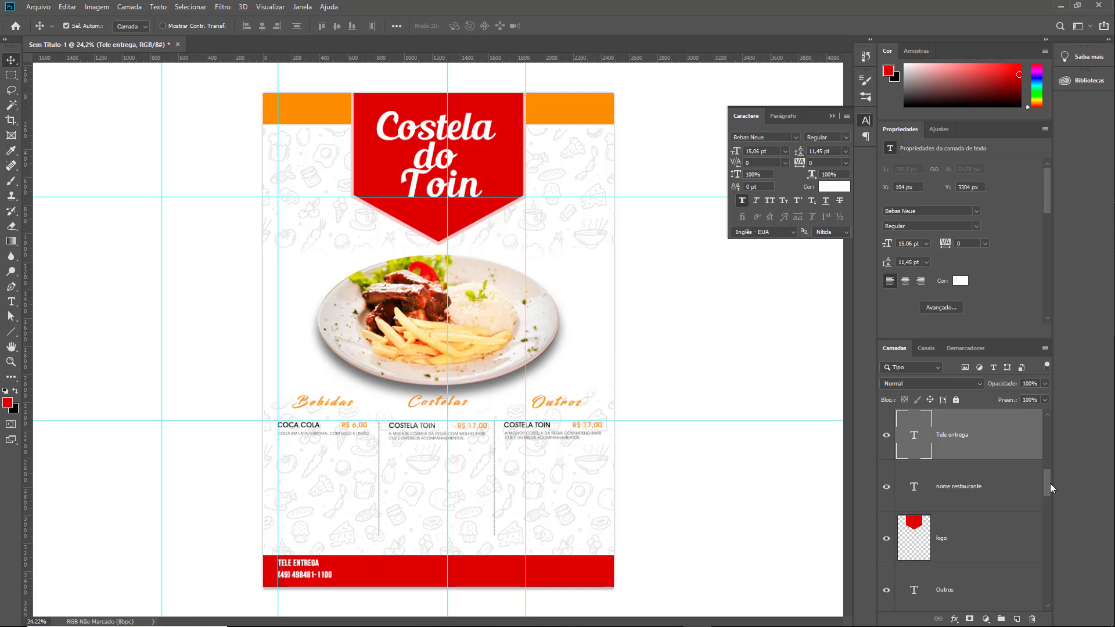
Delete the copied Tele entrega and phone-number layers.
scroll(1000, 501, down, 3)
scroll(1000, 501, up, 5)
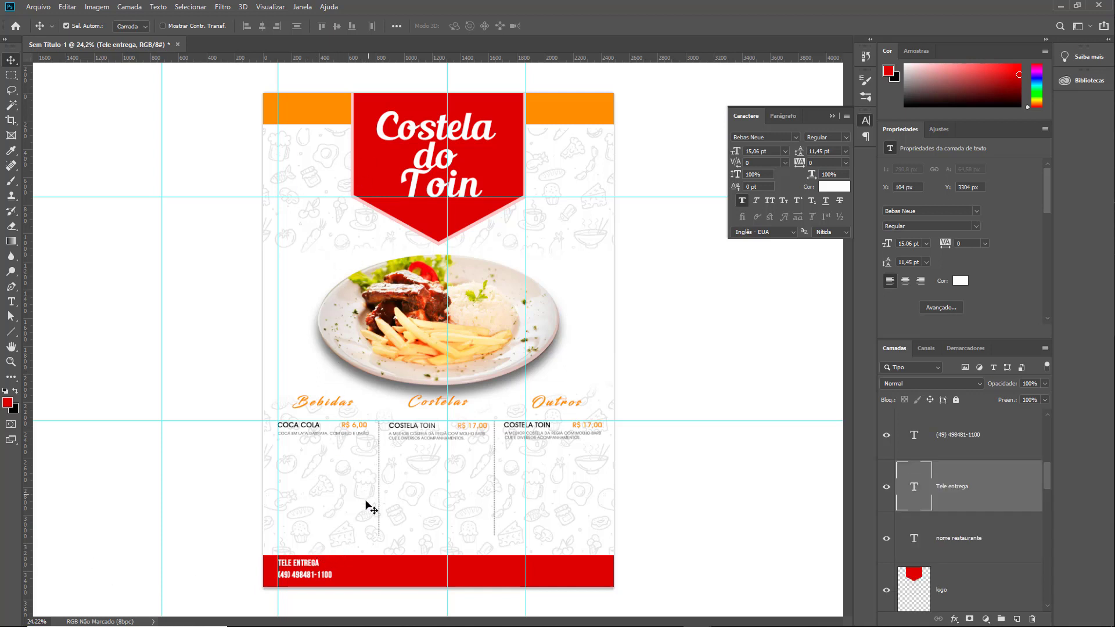
scroll(309, 566, up, 2)
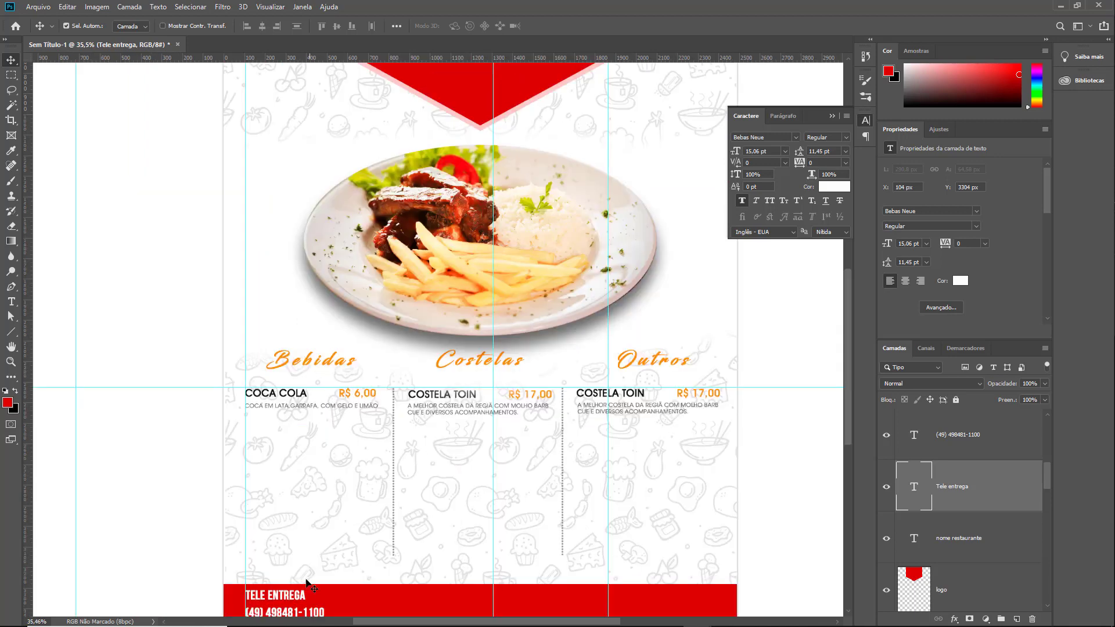
scroll(1009, 525, up, 2)
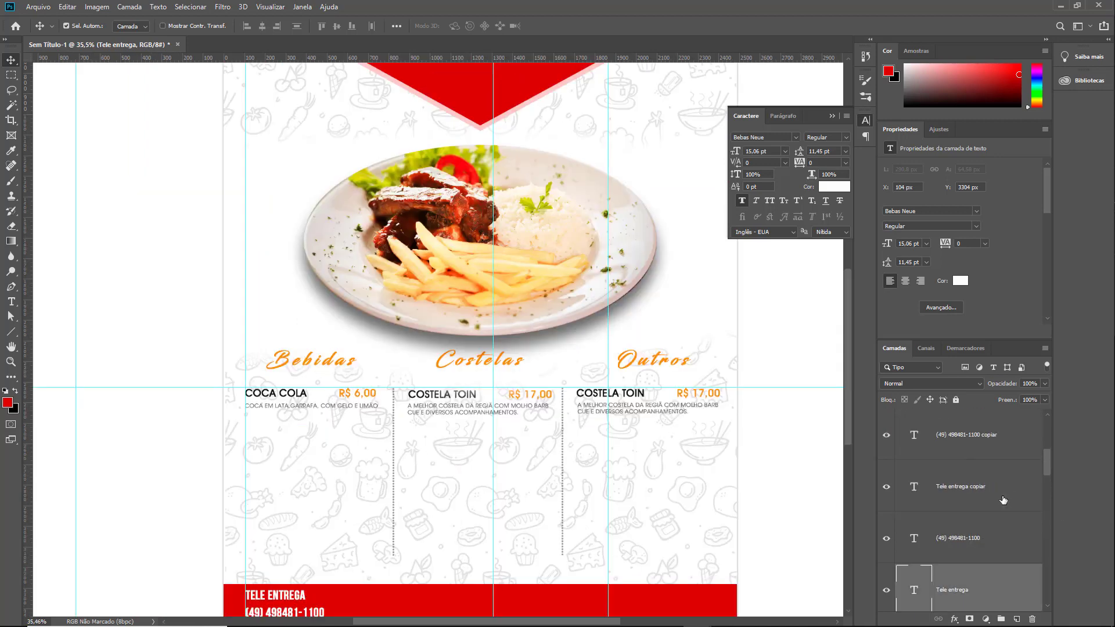
scroll(1003, 500, down, 1)
click(987, 496)
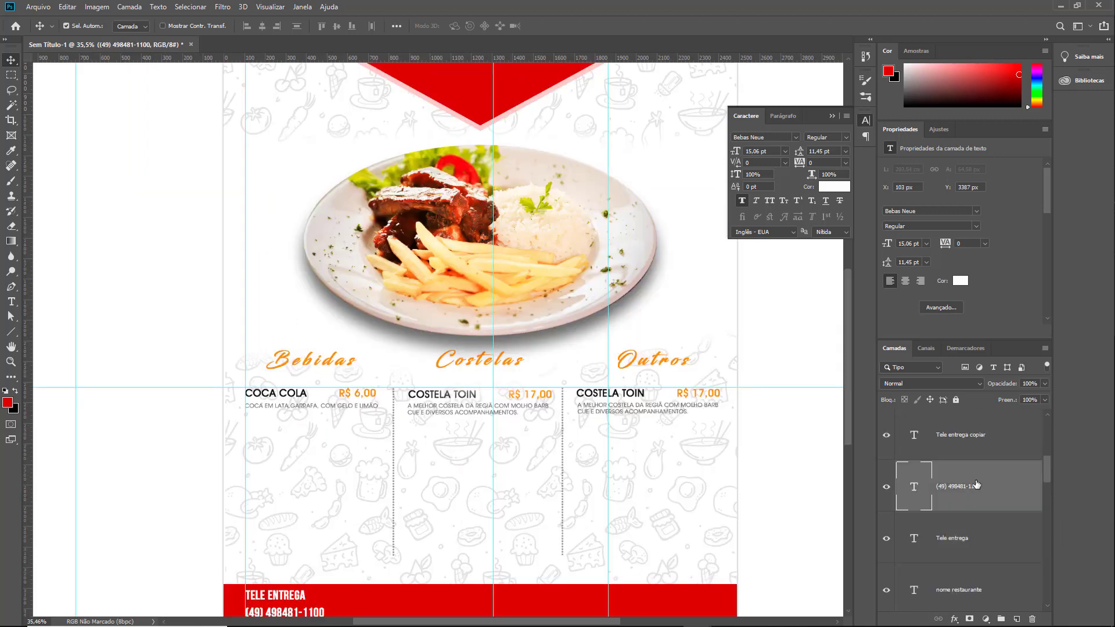
scroll(976, 493, up, 1)
click(973, 483)
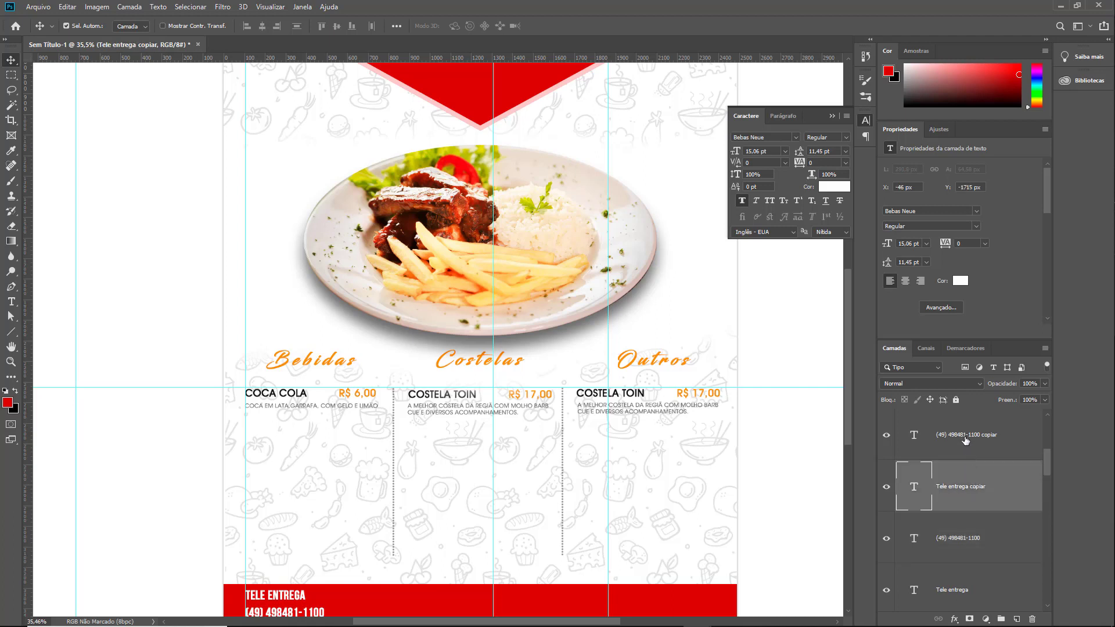
shift+click(965, 440)
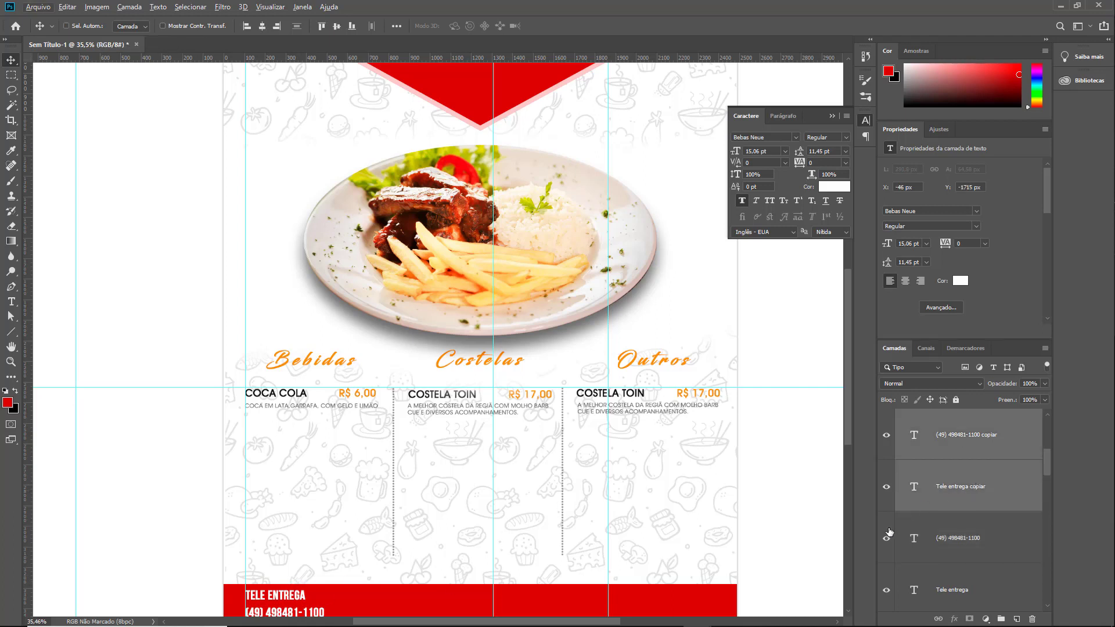
key(Delete)
Select the original Tele entrega layer and check its spacing within the bar.
scroll(987, 493, up, 1)
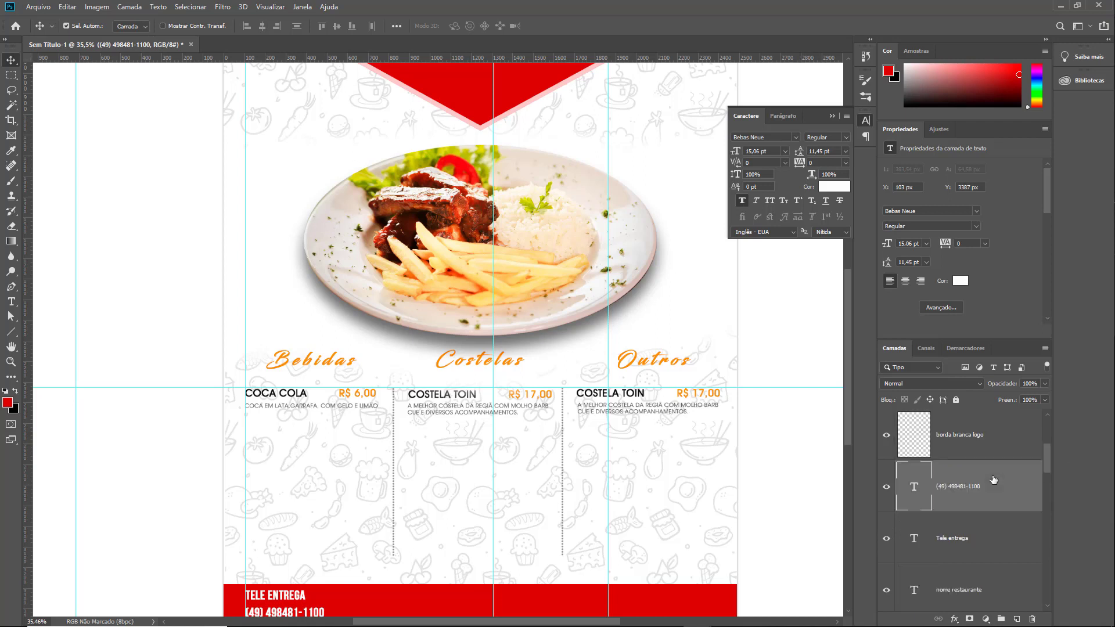
scroll(842, 509, down, 1)
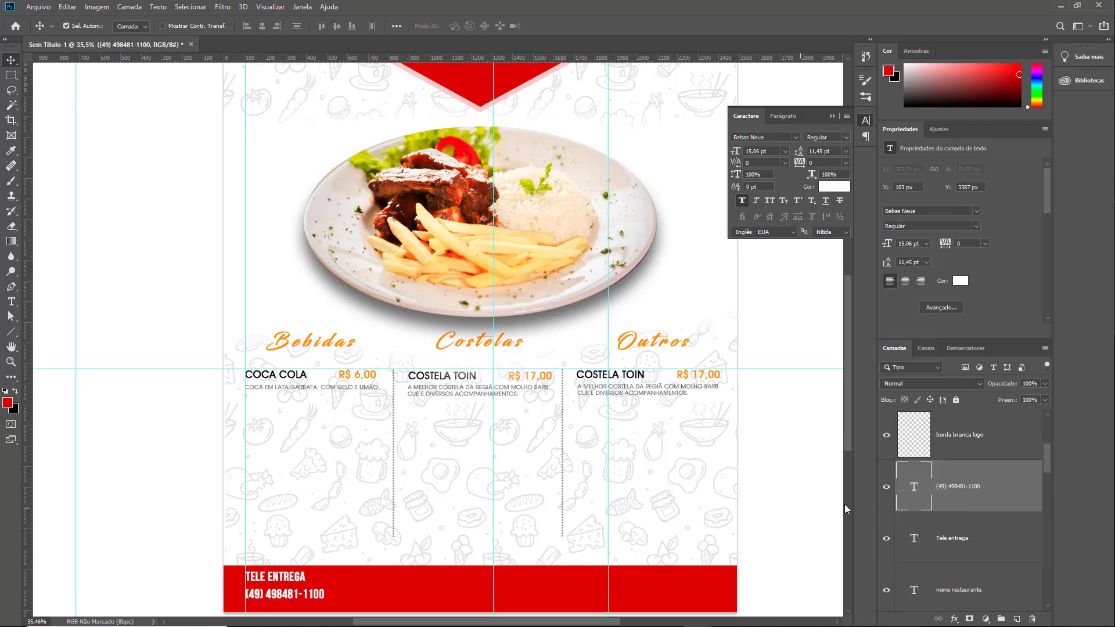
ctrl+click(971, 538)
scroll(894, 502, down, 2)
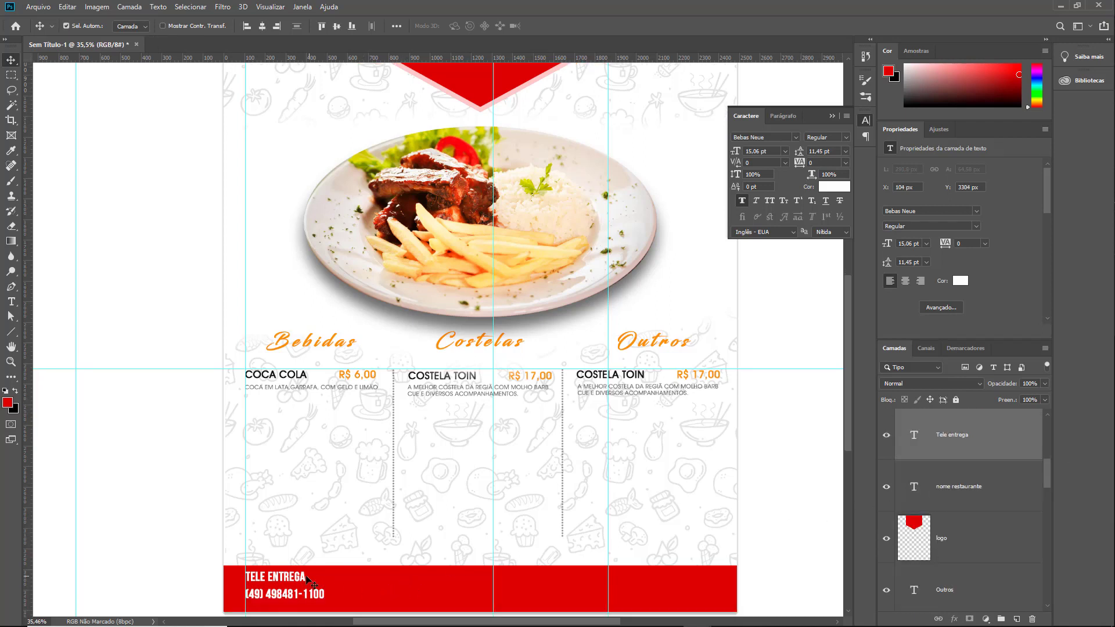
key(ctrl)
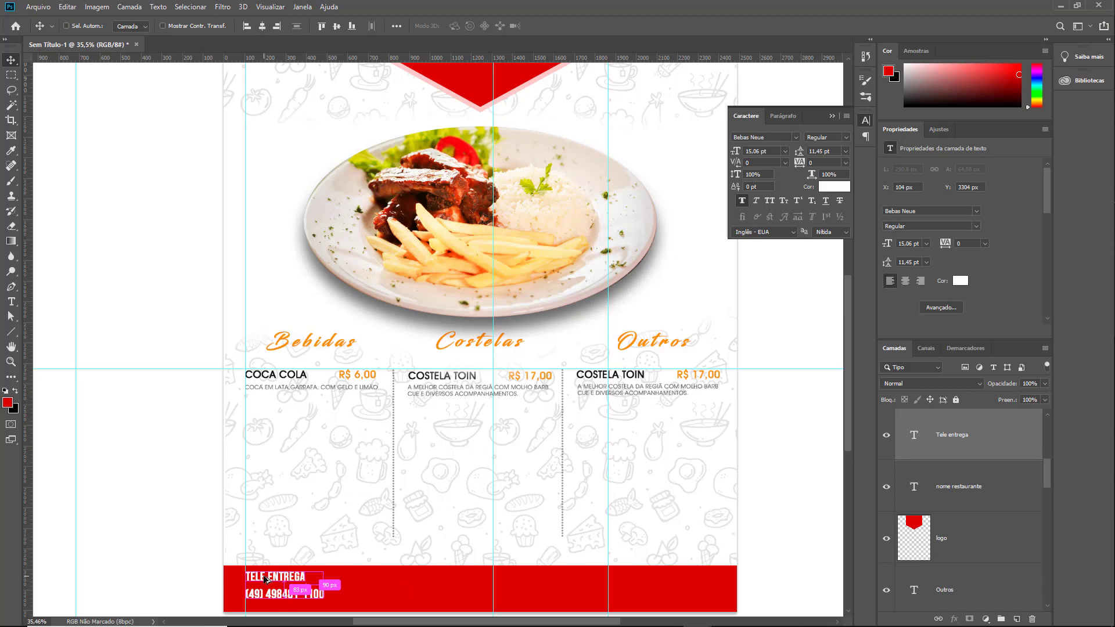
Place a copy of TELE ENTREGA and the phone number inside the top-left orange bar.
mouse_move(264, 579)
mouse_down()
mouse_move(351, 135)
mouse_move(482, 82)
mouse_up()
mouse_move(504, 133)
mouse_down()
mouse_move(492, 299)
mouse_move(272, 130)
mouse_up()
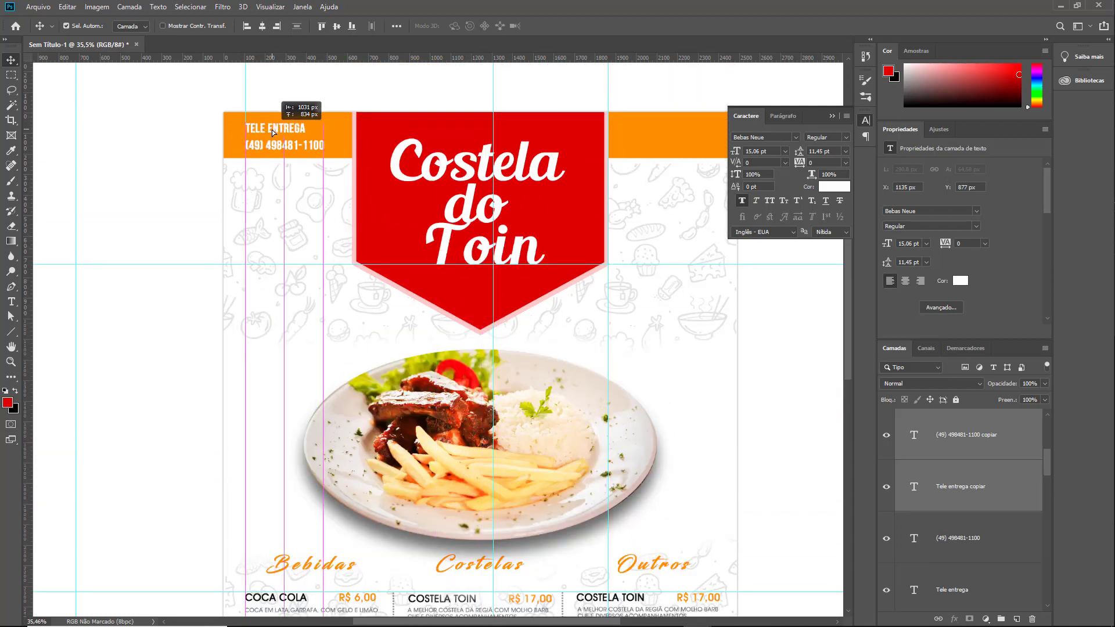
mouse_move(272, 130)
mouse_down()
mouse_move(281, 132)
mouse_move(271, 128)
mouse_up()
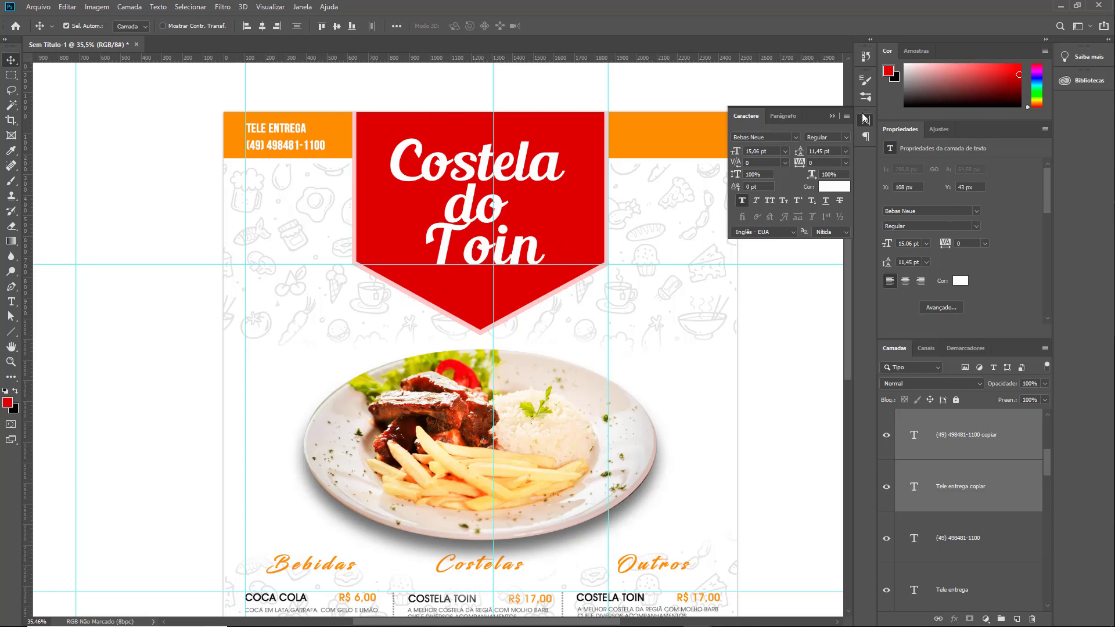
click(831, 116)
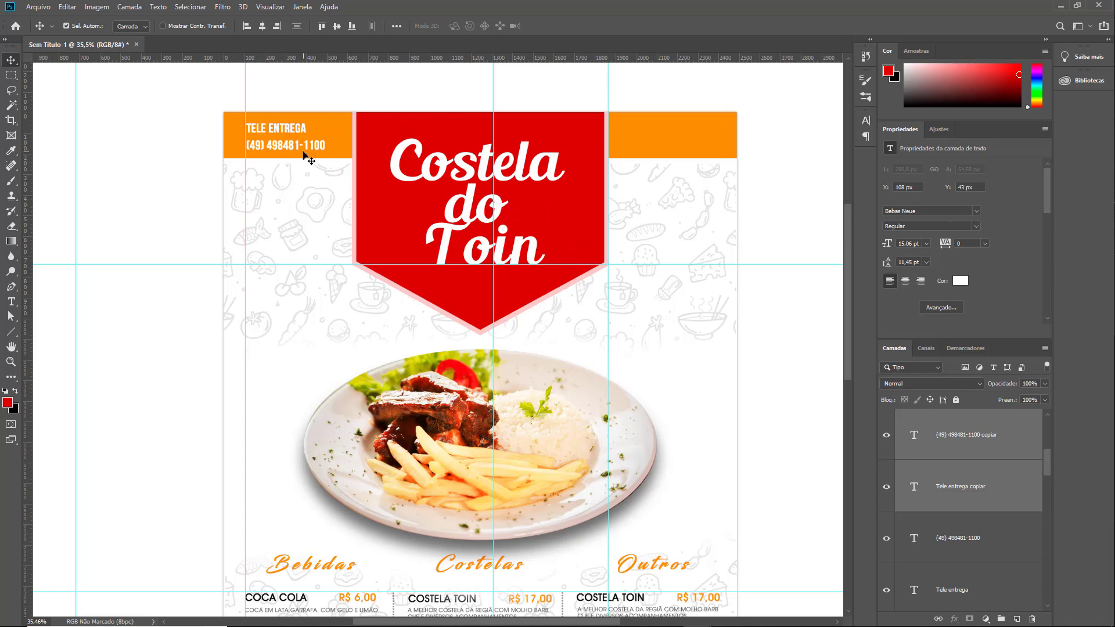
scroll(438, 386, down, 4)
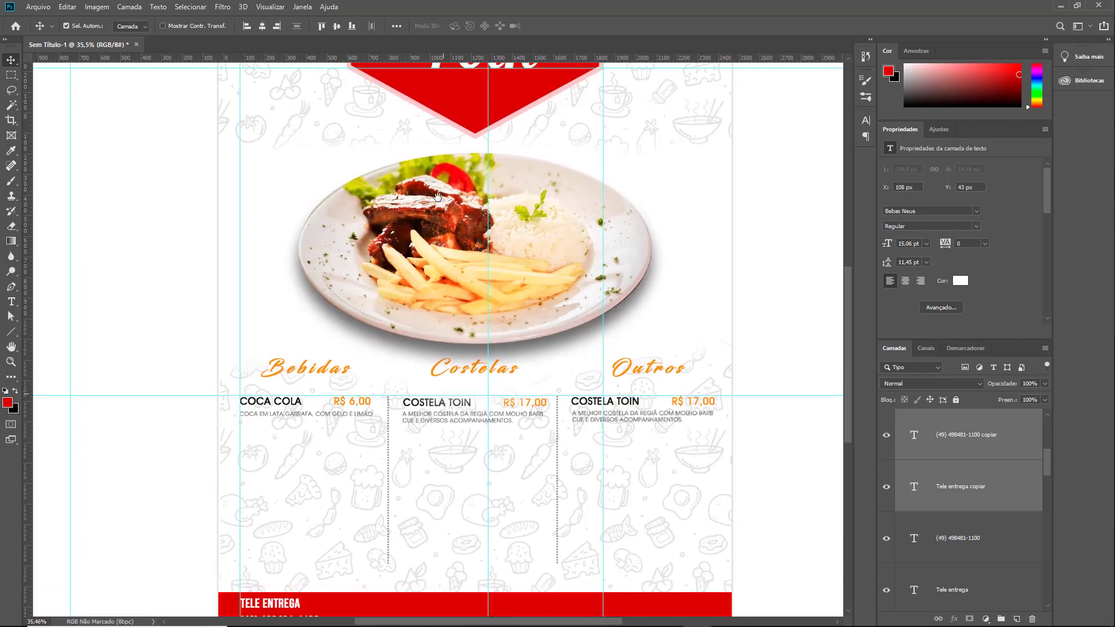
scroll(433, 377, down, 1)
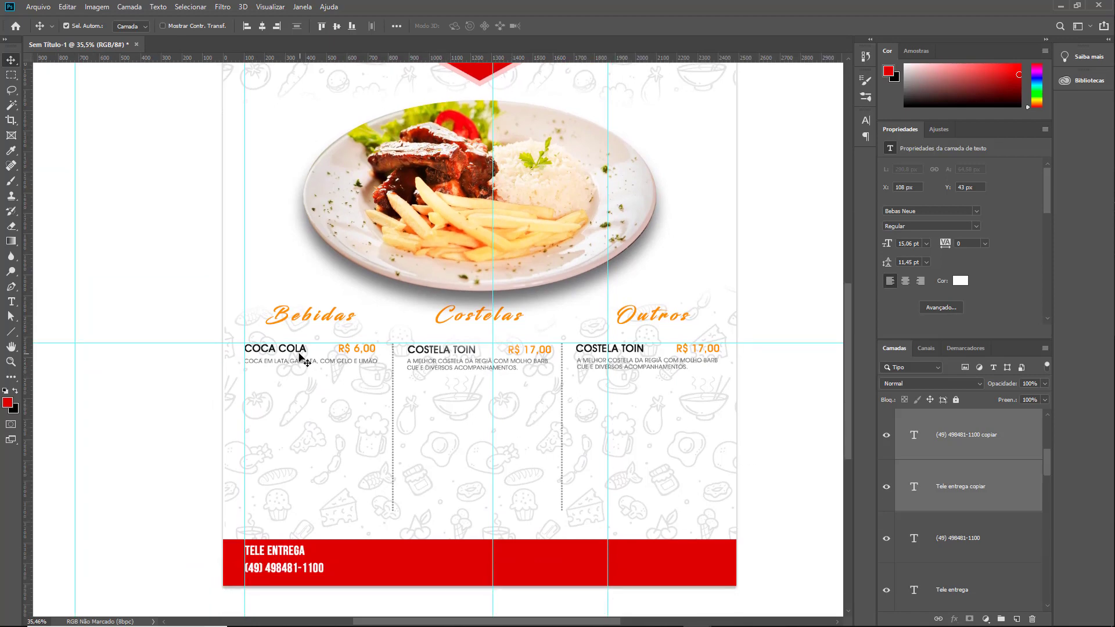
click(296, 357)
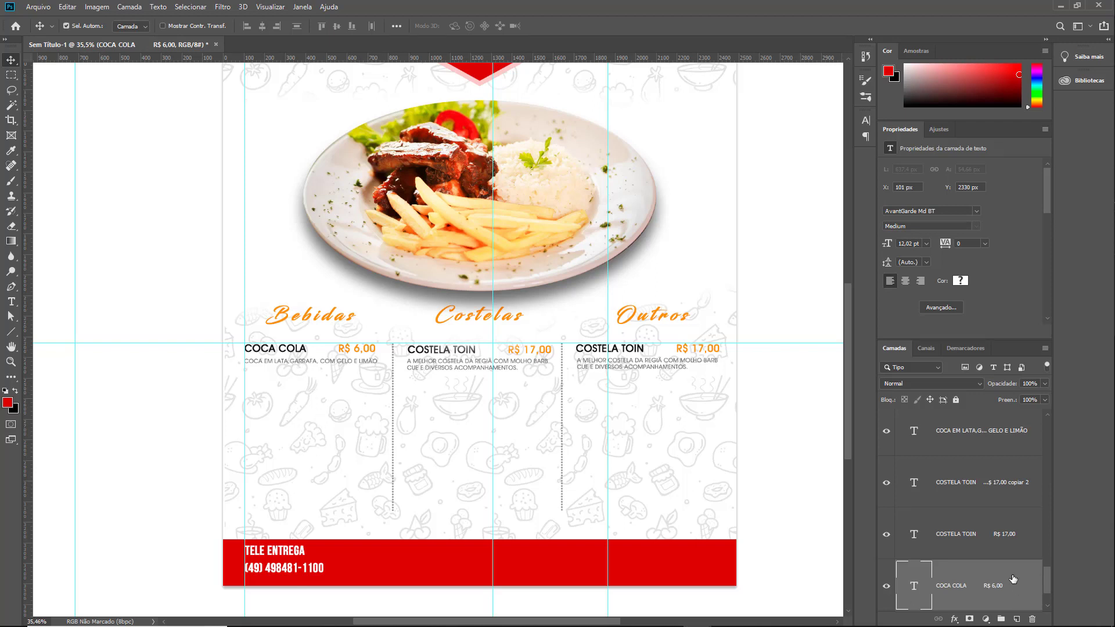
scroll(1012, 578, down, 2)
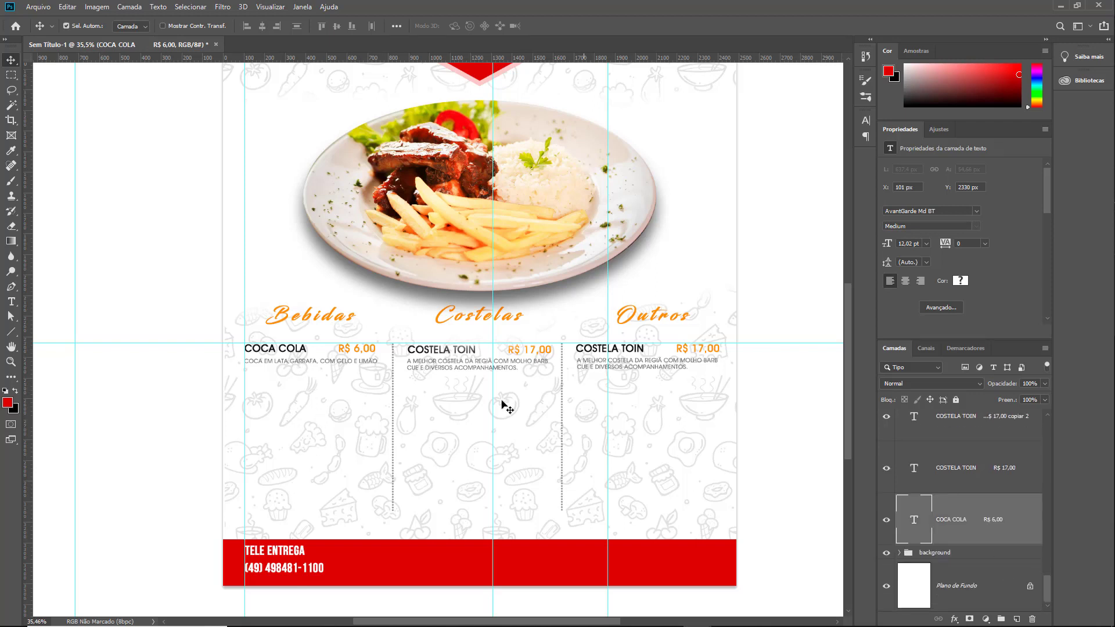
scroll(968, 533, up, 1)
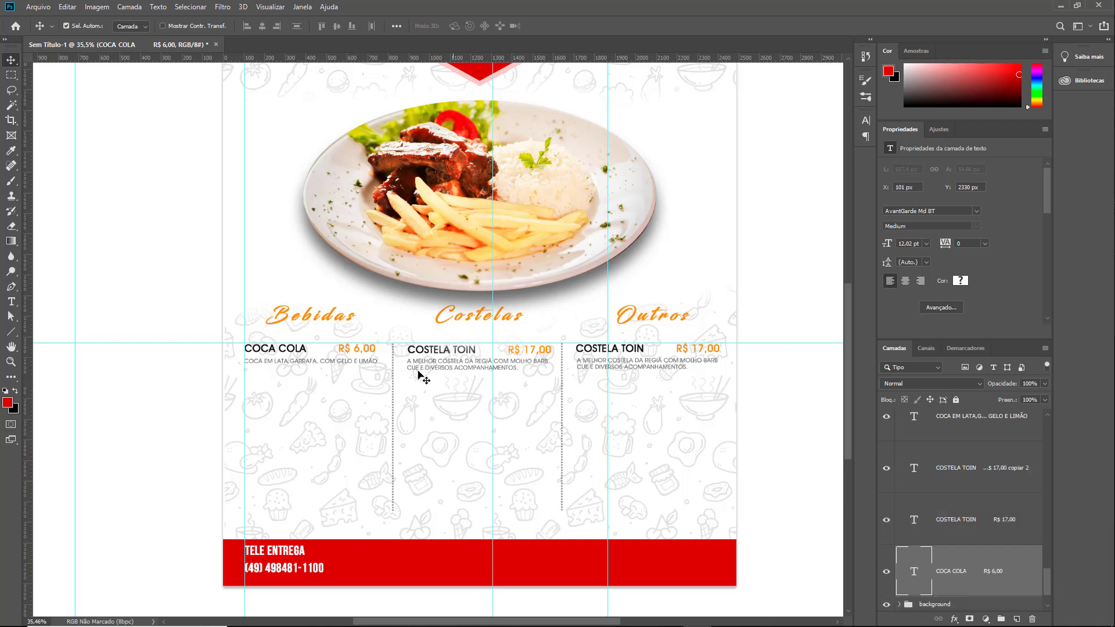
key(ctrl)
right_click(283, 355)
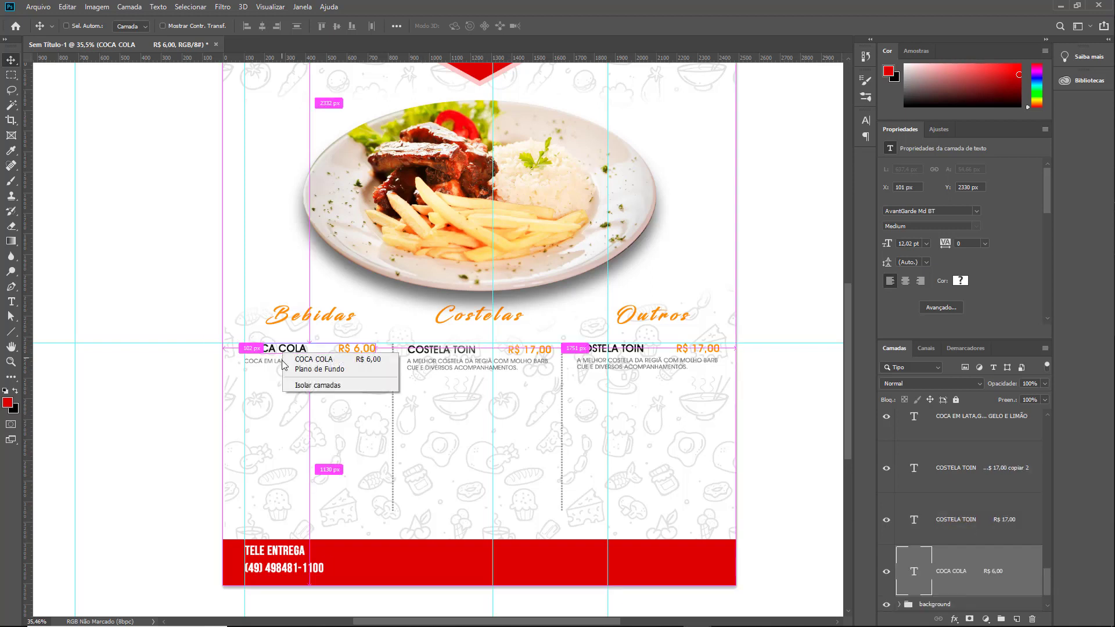
click(271, 362)
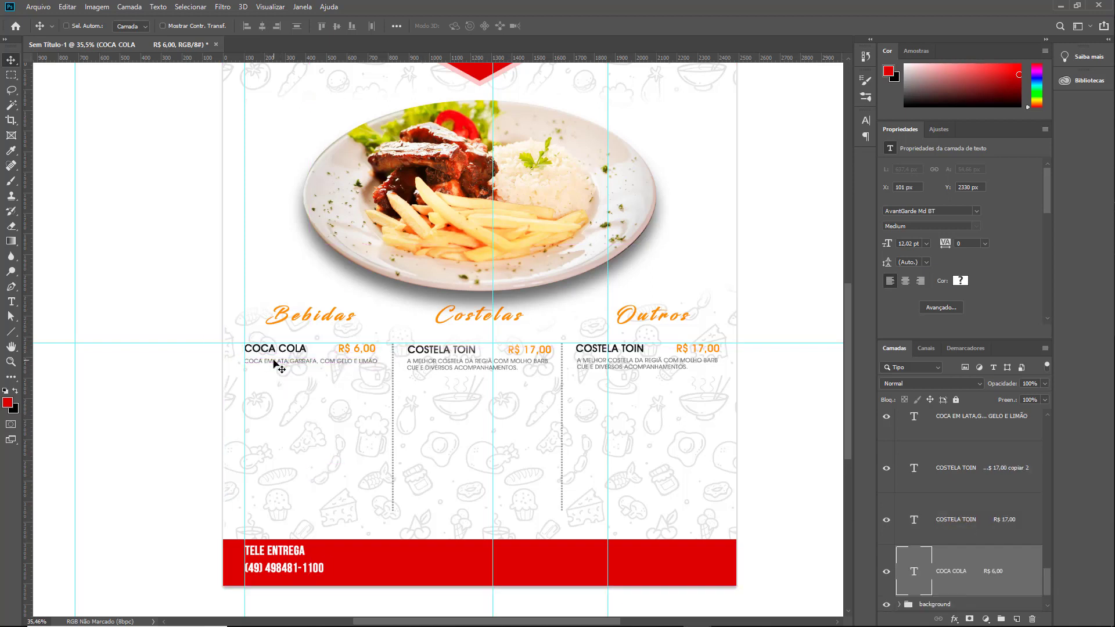
key(ctrl)
shift+click(277, 359)
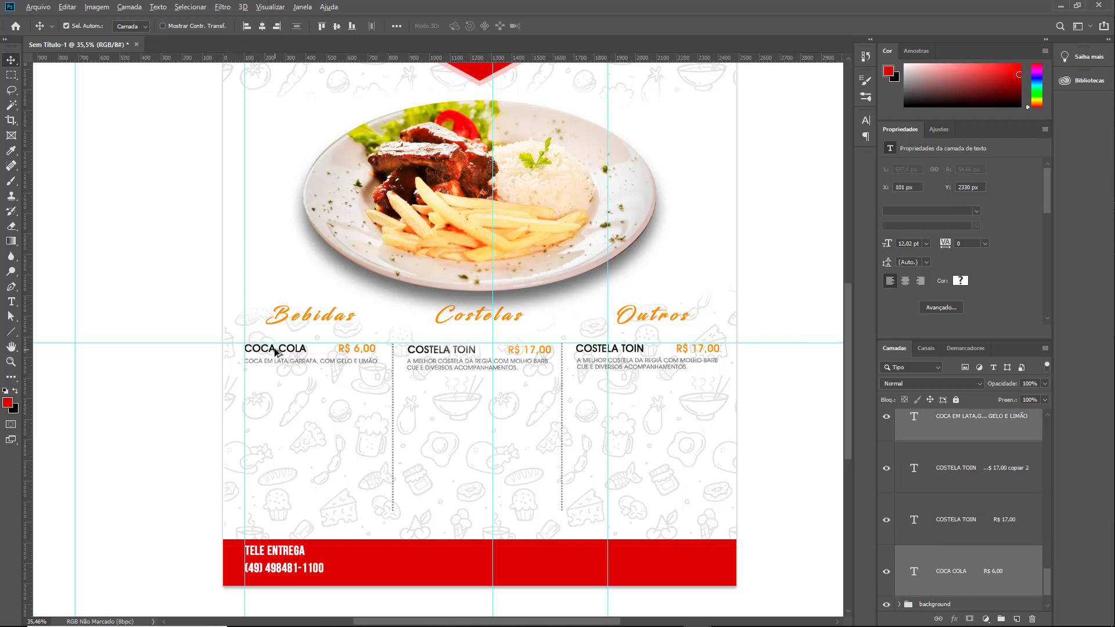
Add a third COCA COLA R$ 6,00 item, evenly spaced below the second in Bebidas.
alt+drag(276, 361, 277, 410)
key(ctrl+z)
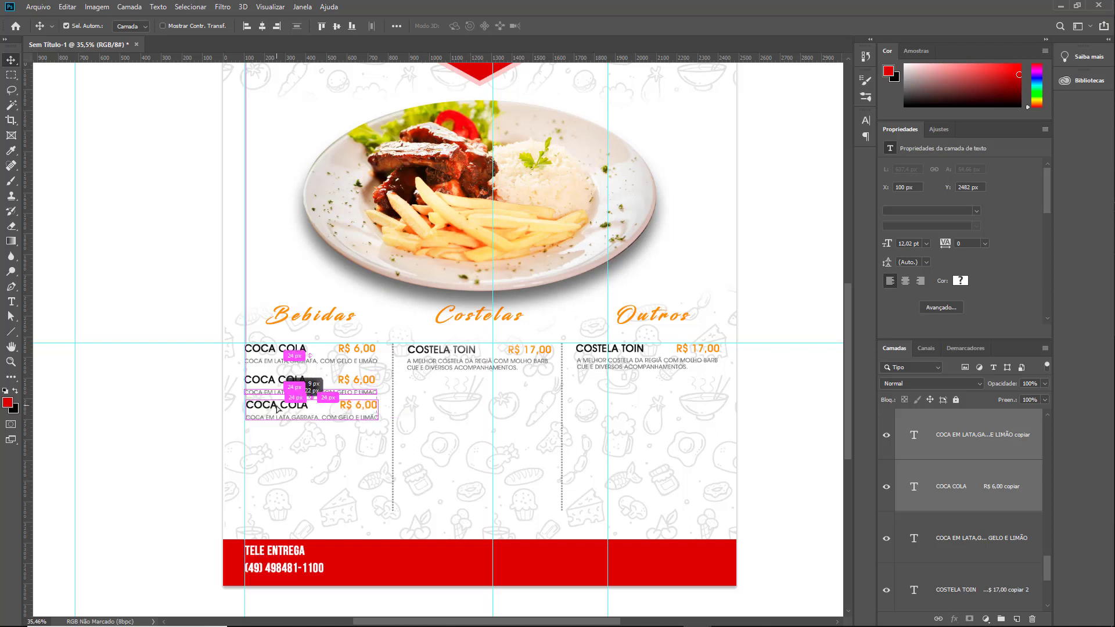
drag(276, 409, 277, 409)
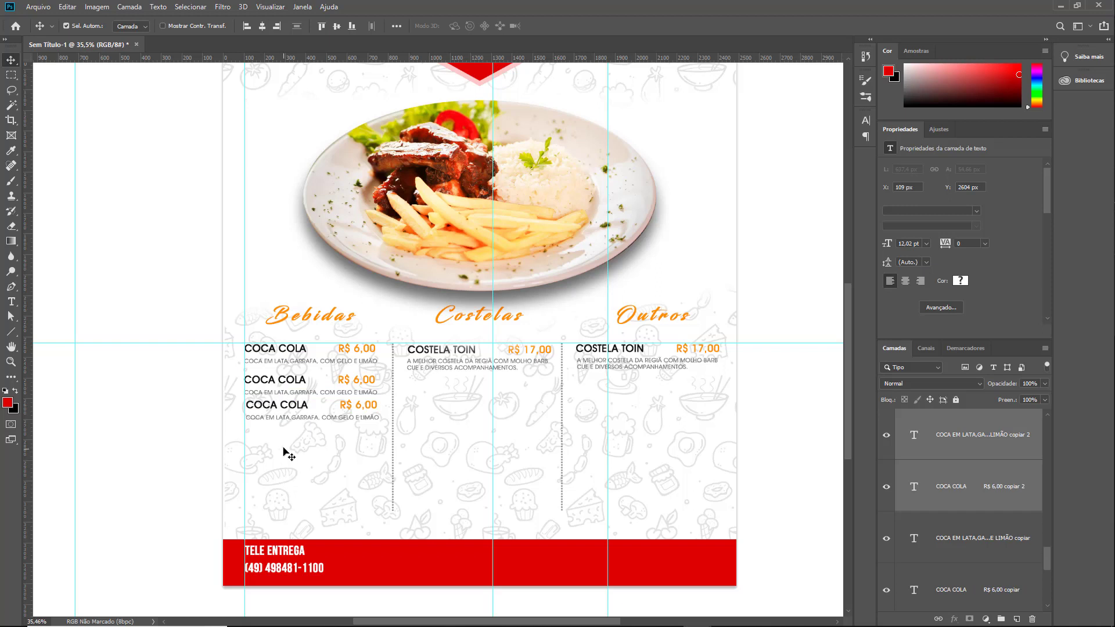
key(ctrl+z)
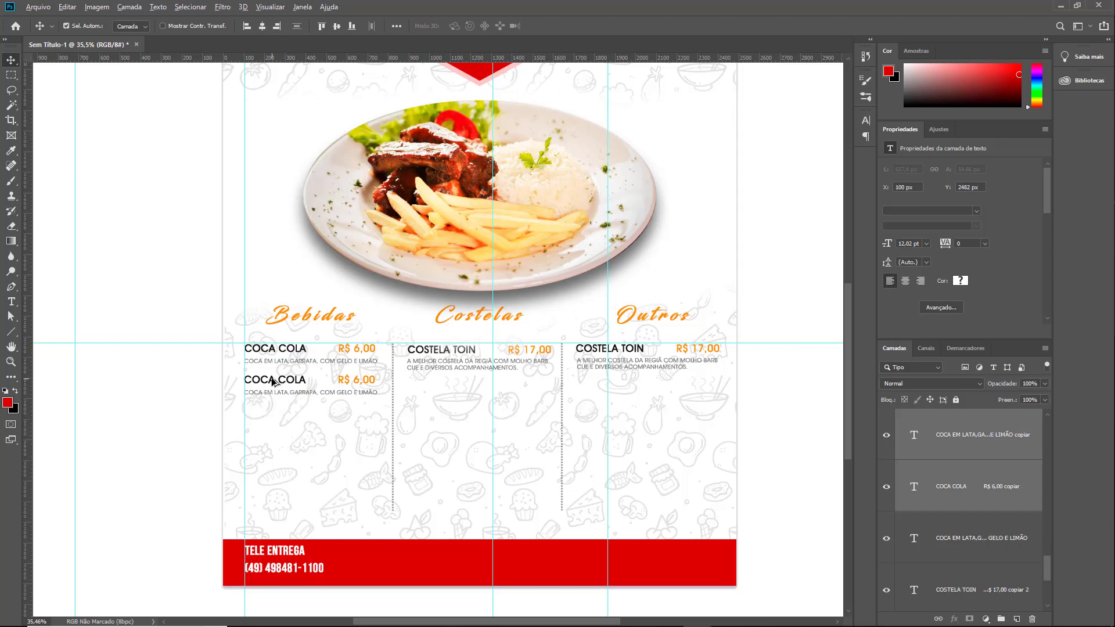
drag(276, 383, 273, 413)
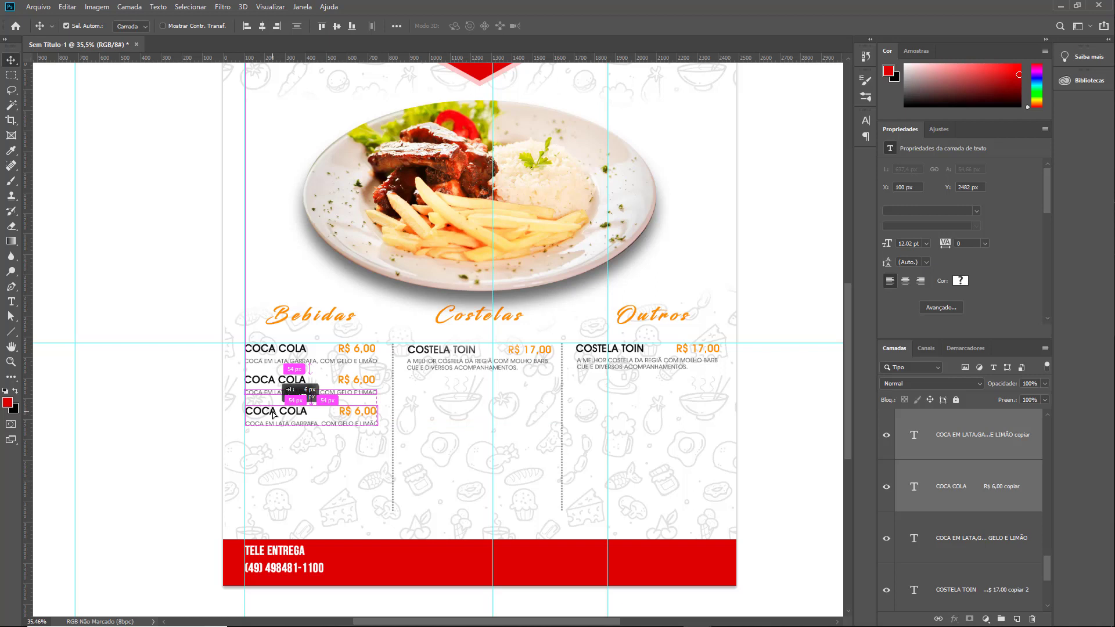
drag(272, 414, 273, 414)
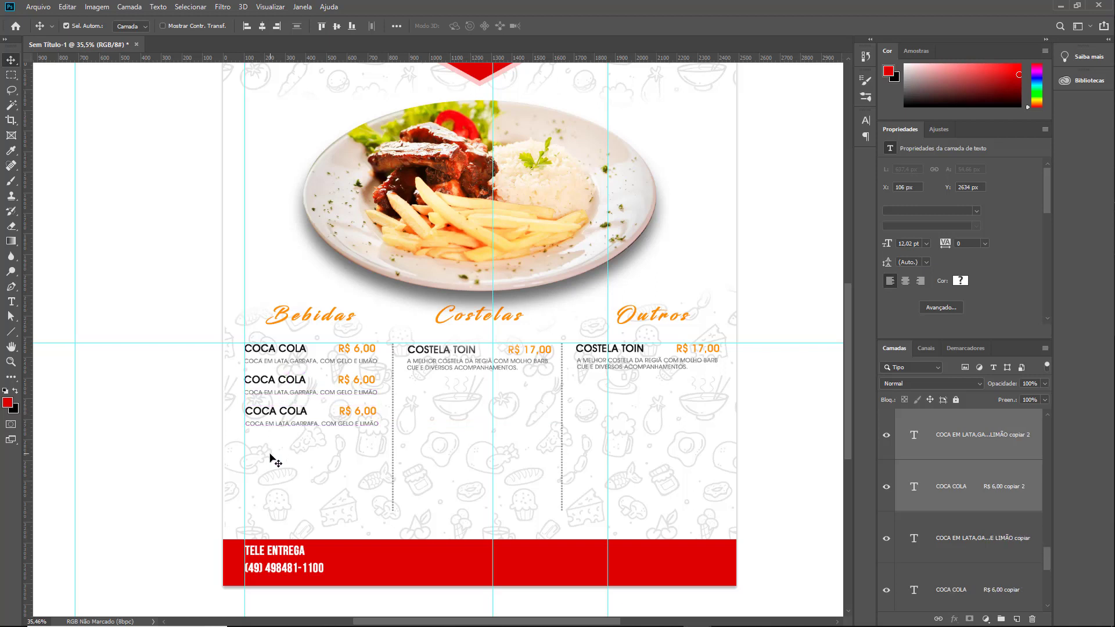
ctrl+click(429, 354)
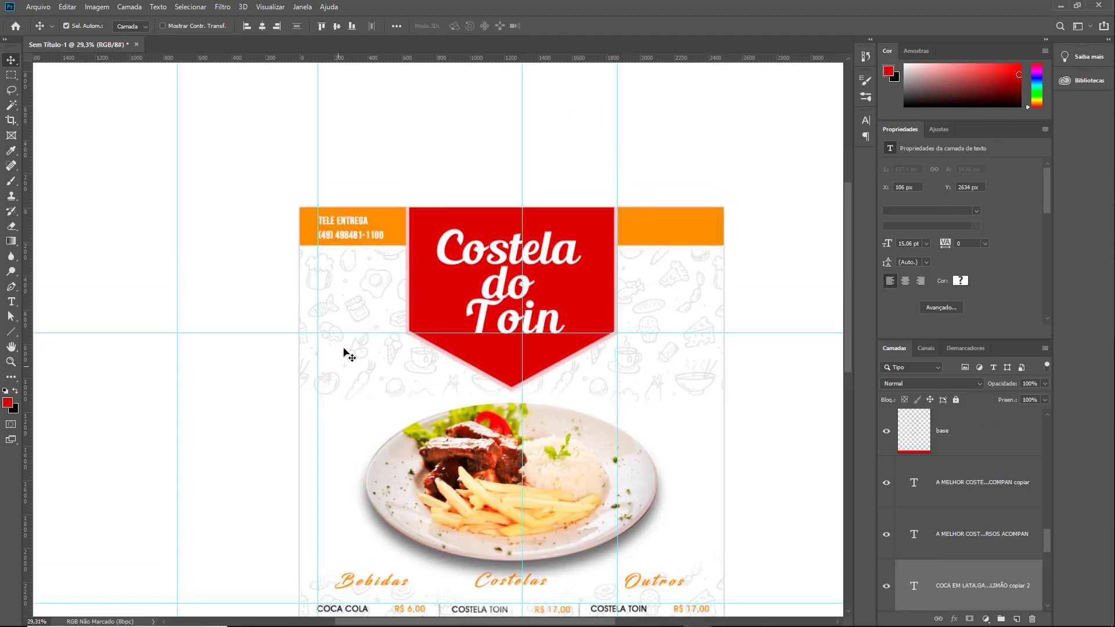
Copy the phone number below the top-left orange bar and recolour it with the sampled banner orange.
scroll(349, 355, up, 2)
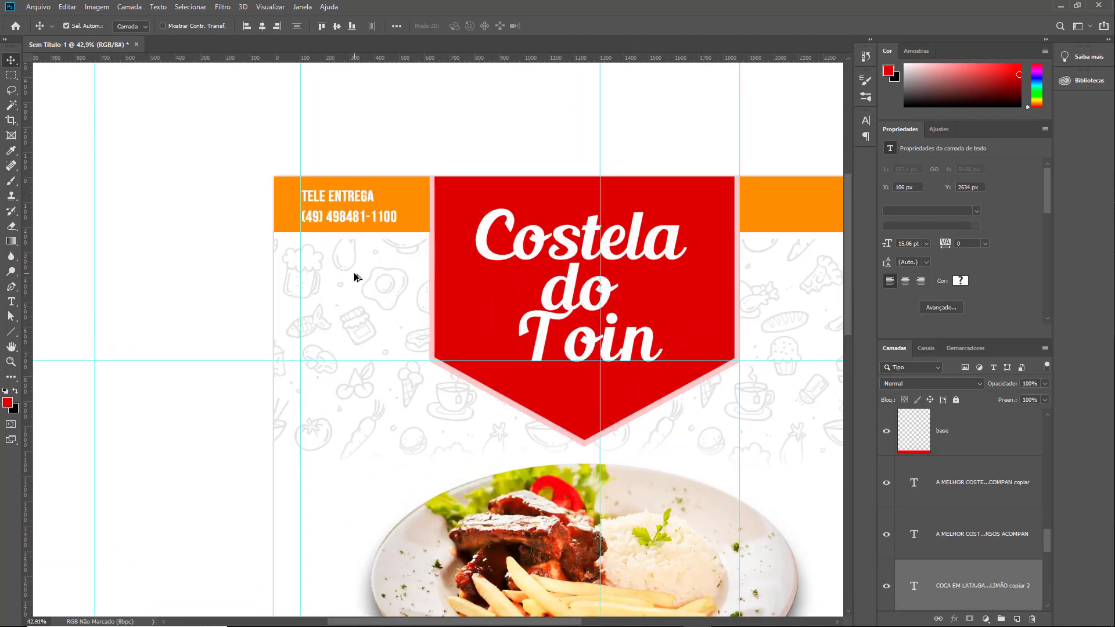
scroll(354, 273, up, 2)
drag(357, 198, 355, 256)
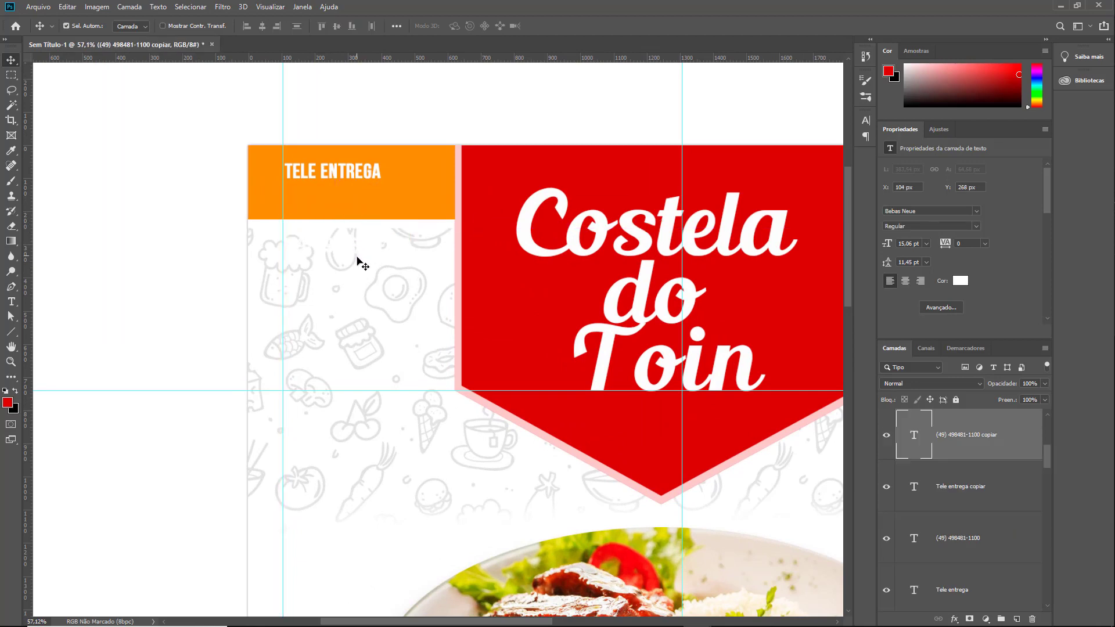
key(t)
double_click(348, 249)
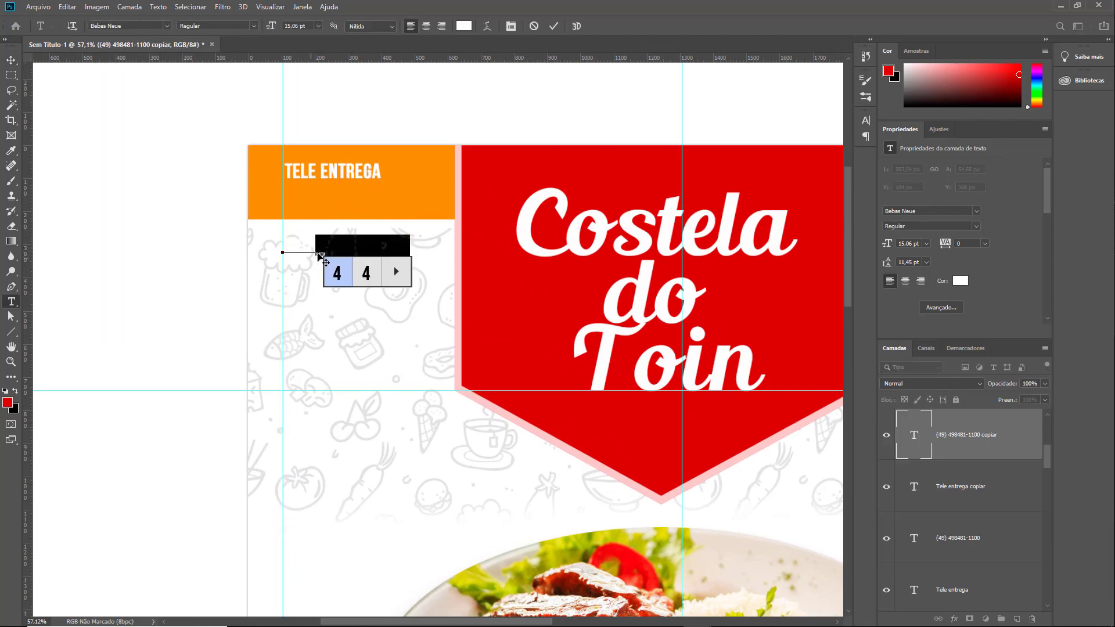
click(306, 243)
drag(280, 243, 410, 246)
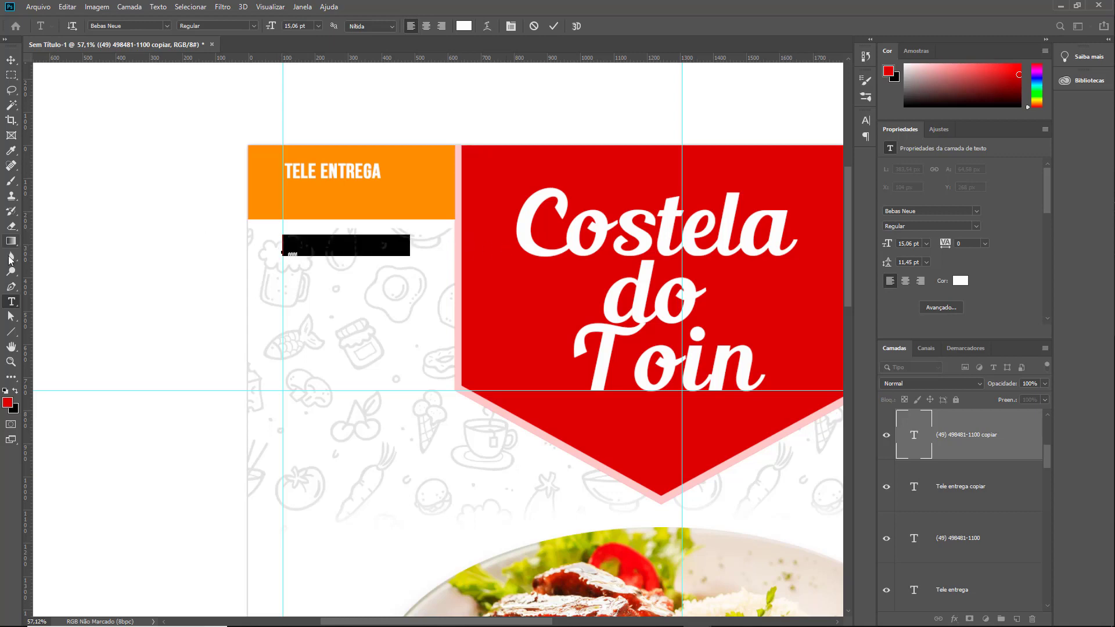
click(464, 27)
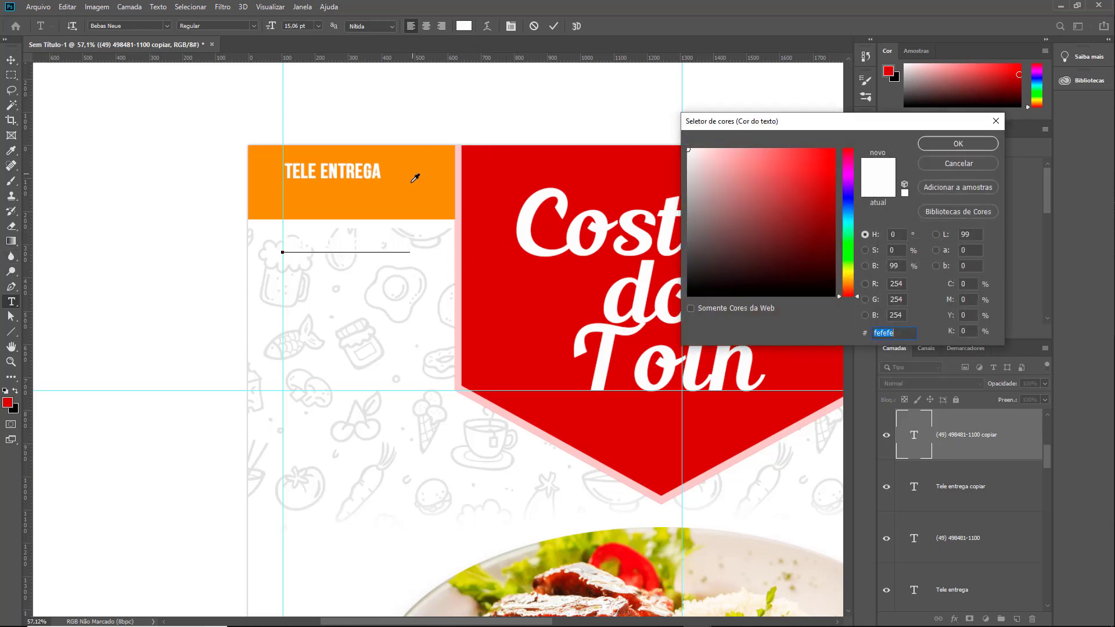
click(427, 200)
click(925, 144)
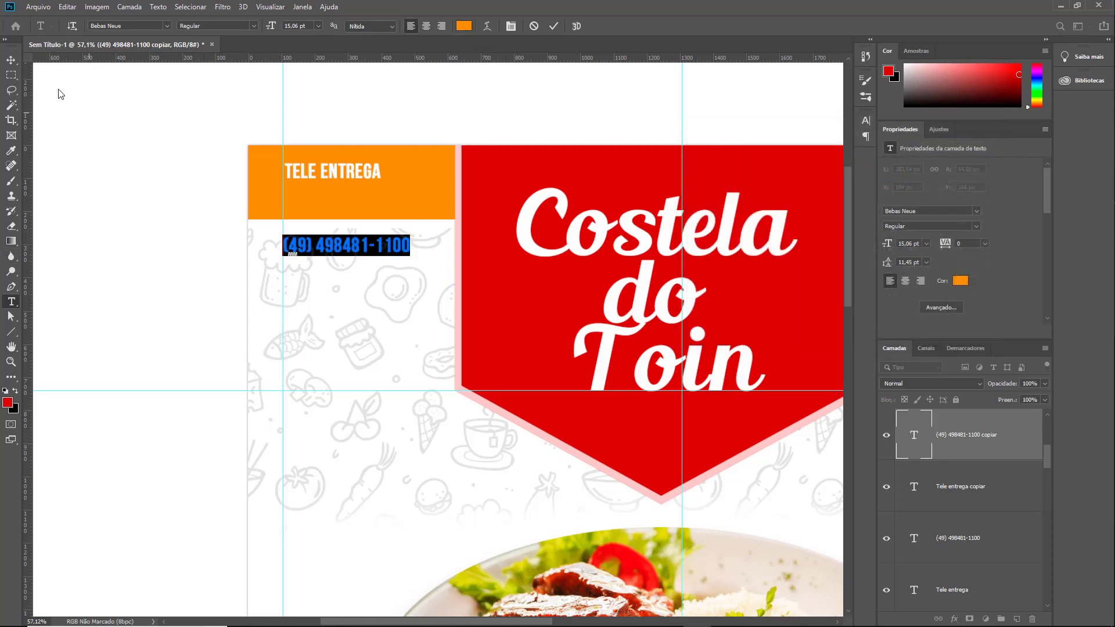
click(10, 60)
Lower TELE ENTREGA inside the orange bar and tuck the orange phone number just beneath it.
drag(337, 172, 338, 202)
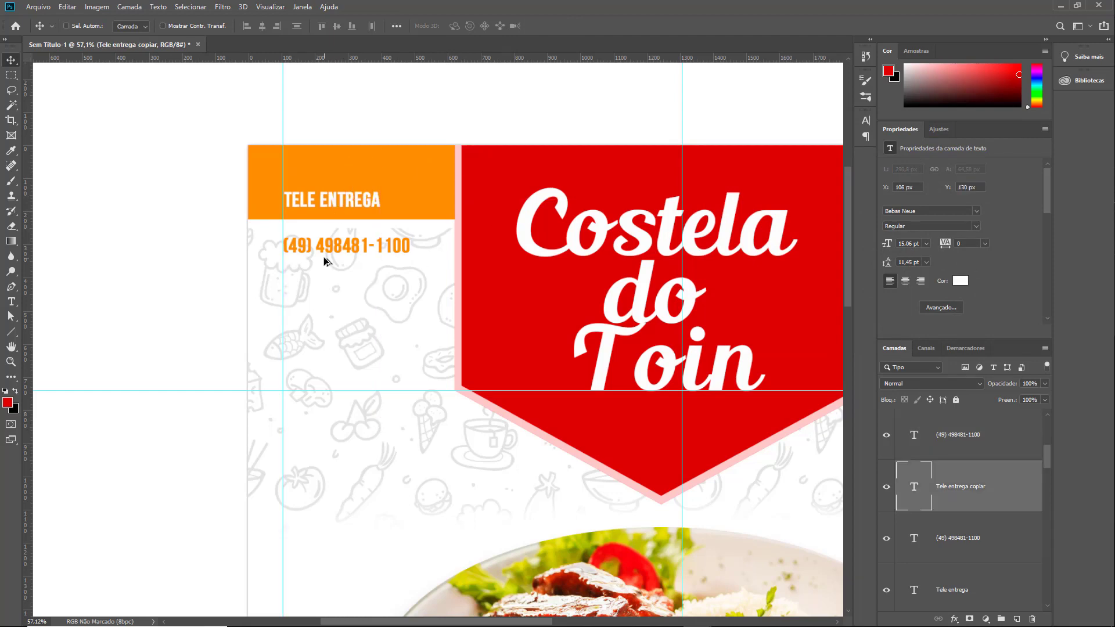
drag(327, 246, 327, 238)
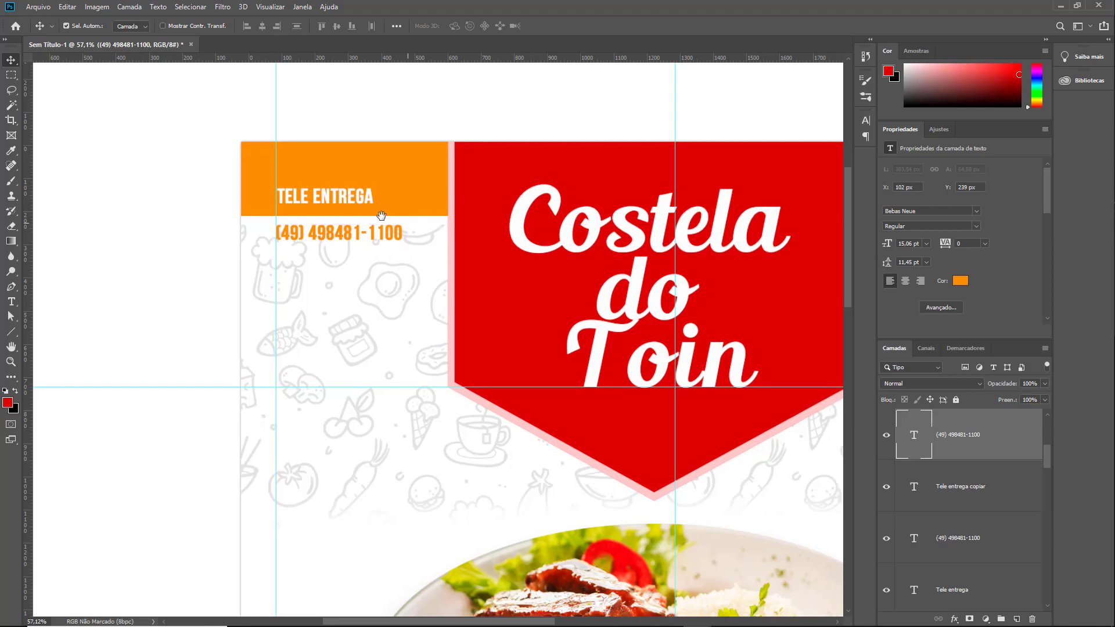
scroll(357, 190, down, 10)
scroll(358, 190, down, 8)
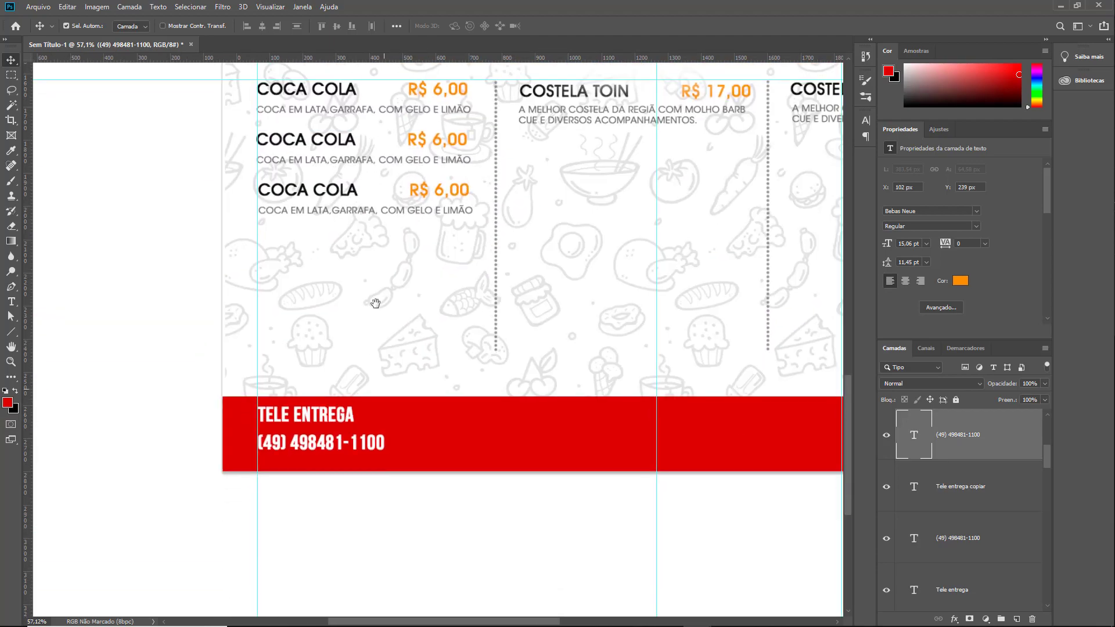
scroll(373, 301, down, 2)
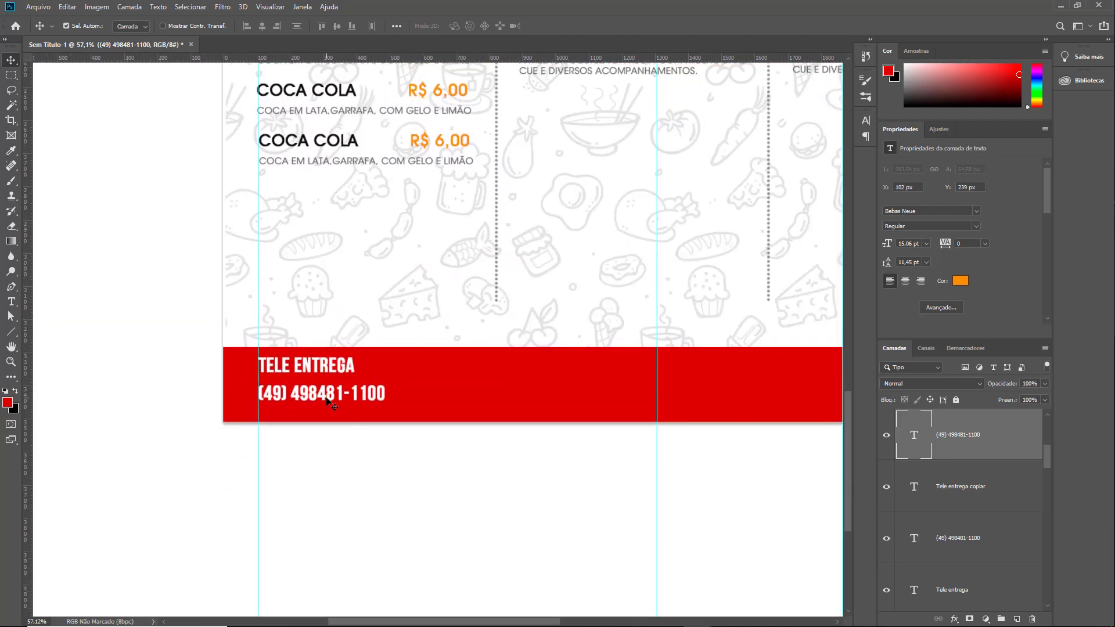
double_click(329, 402)
Set the footer phone number to ITC Avant Garde Gothic Std Book at 9,06 pt.
drag(385, 392, 225, 375)
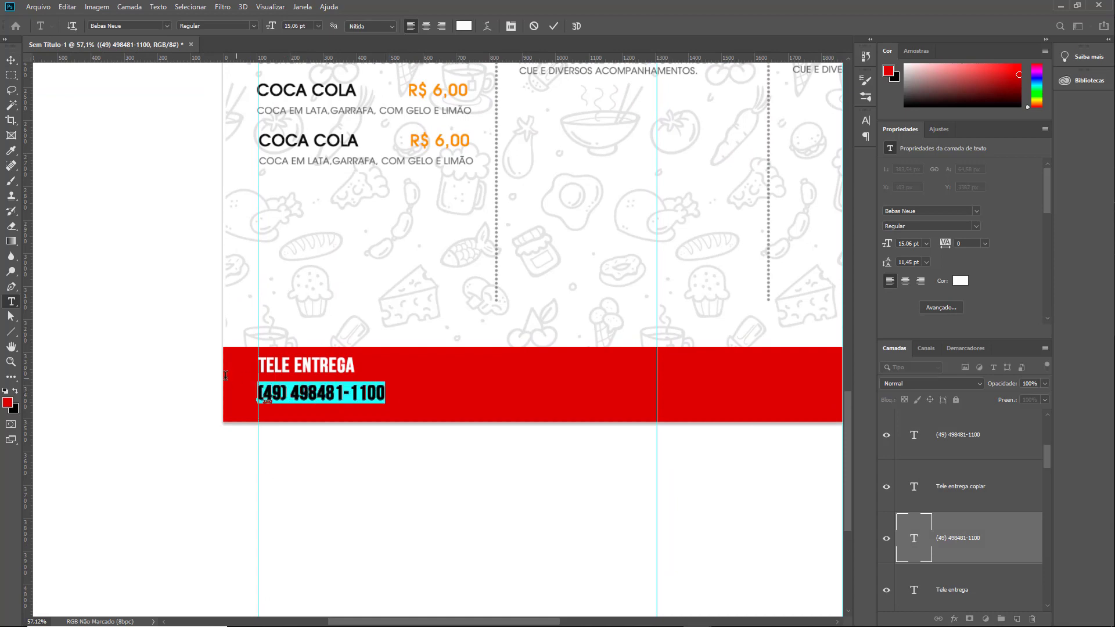
click(167, 26)
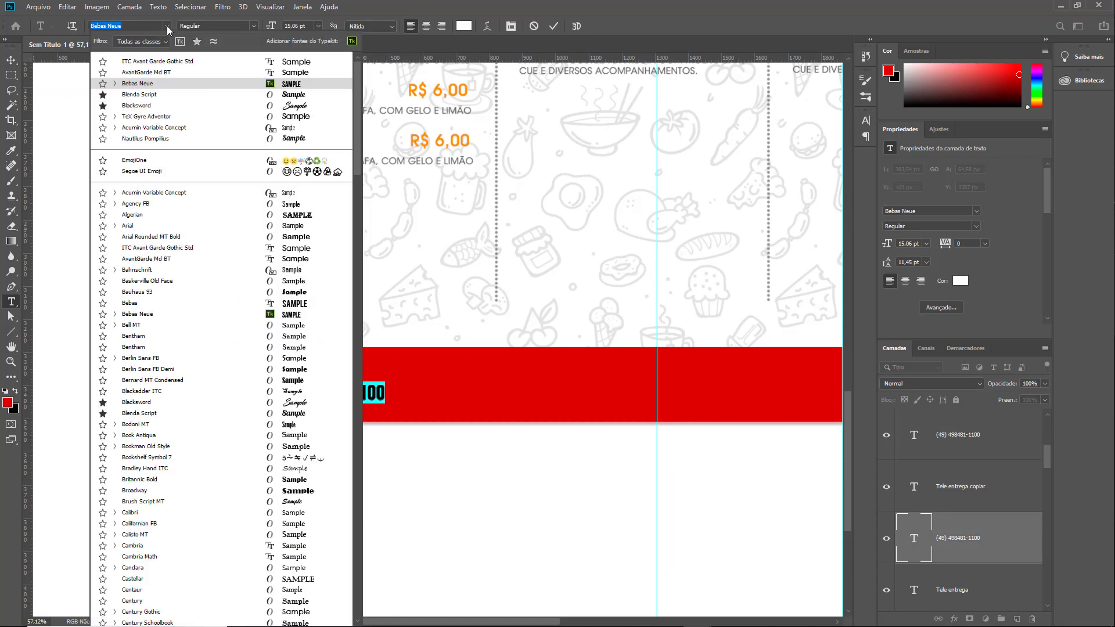
click(153, 61)
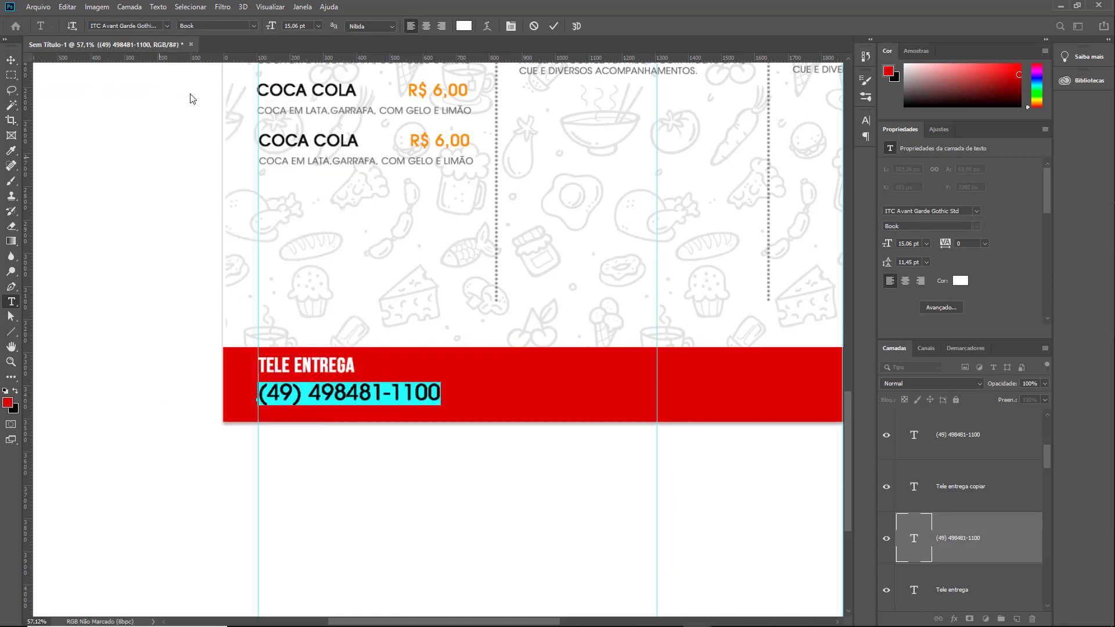
drag(271, 29, 269, 29)
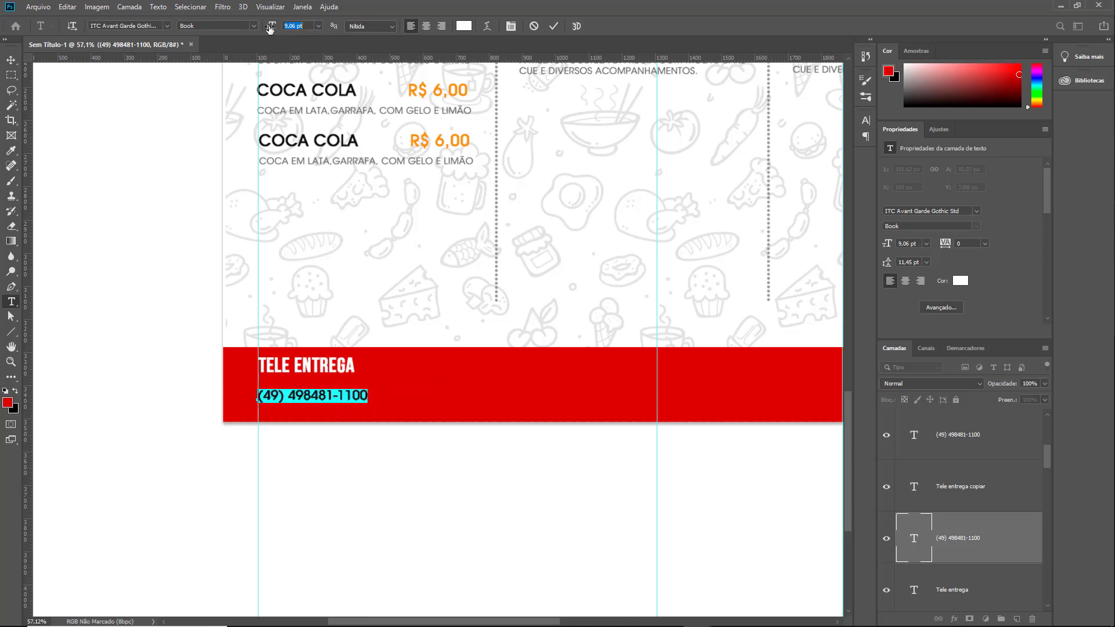
click(11, 60)
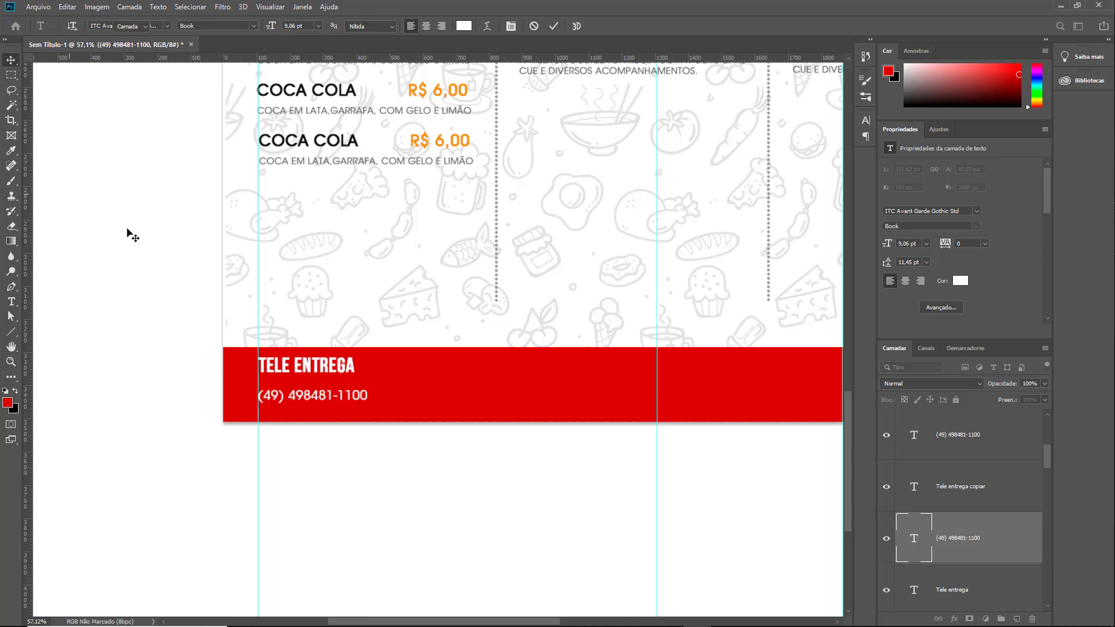
Add a FACEBOOK heading to the right of TELE ENTREGA in the footer.
drag(323, 369, 501, 369)
double_click(498, 367)
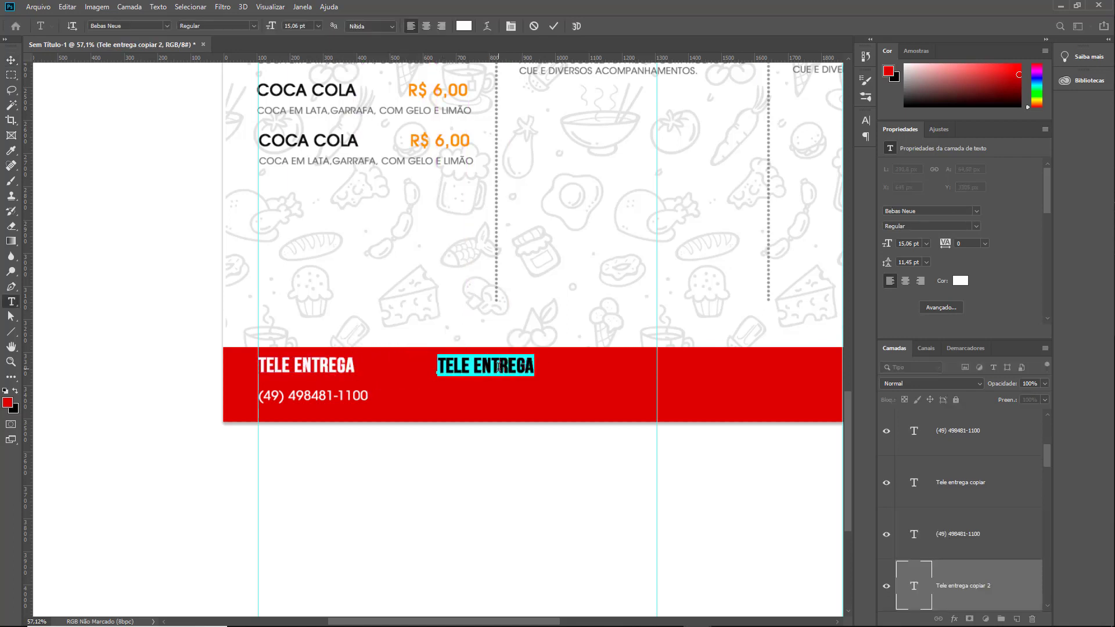
text(FACEBO)
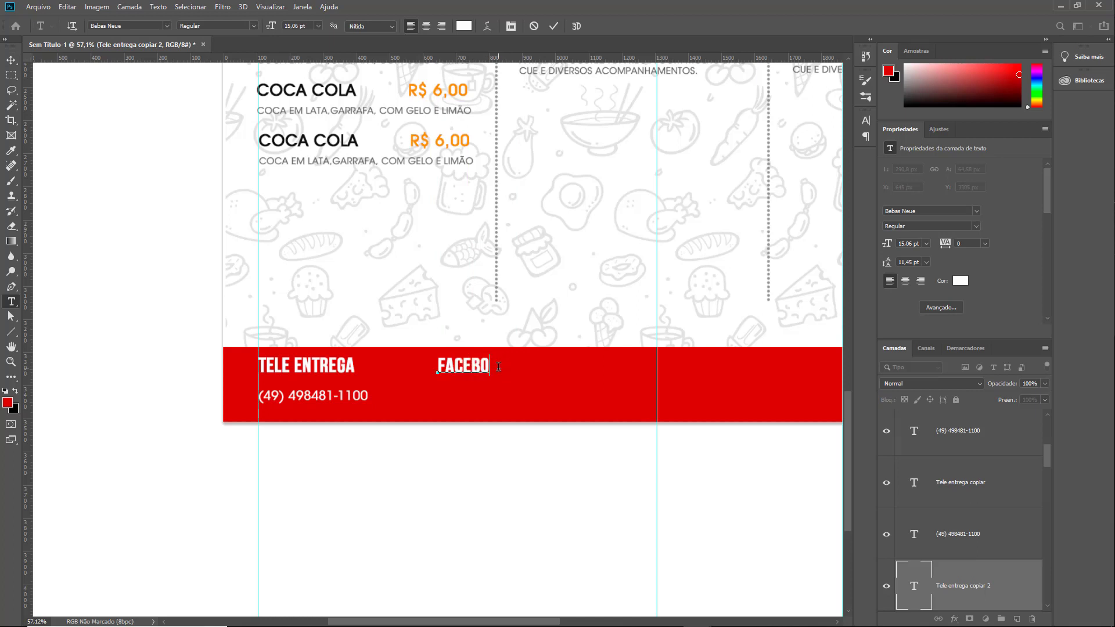
text(OK)
click(10, 60)
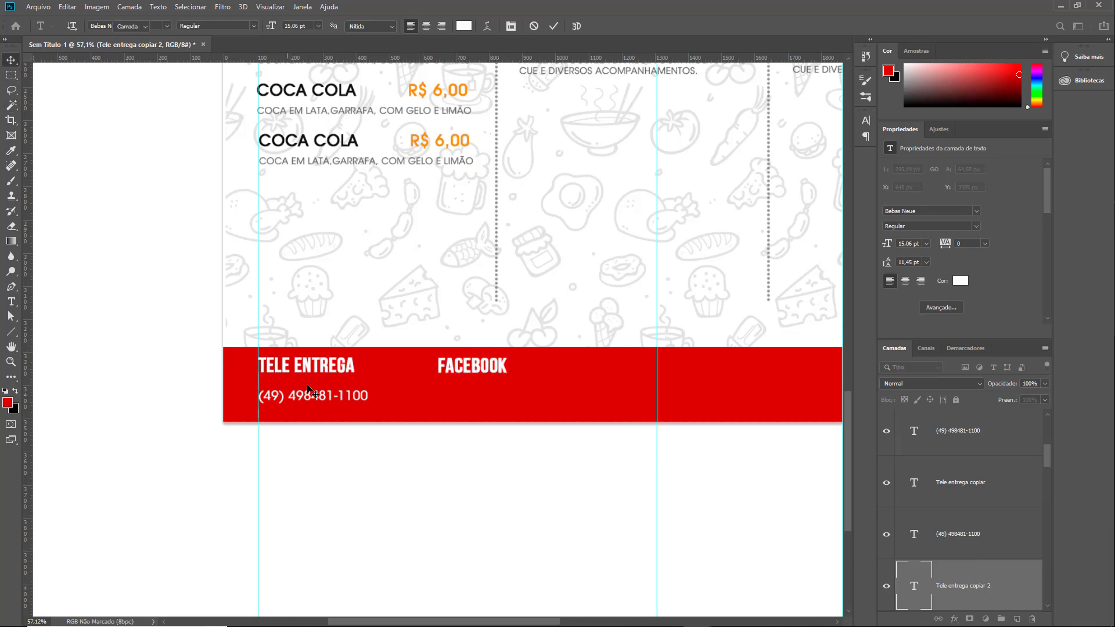
Put the facebook.com/costeladotoin address under the FACEBOOK heading.
drag(313, 401, 490, 399)
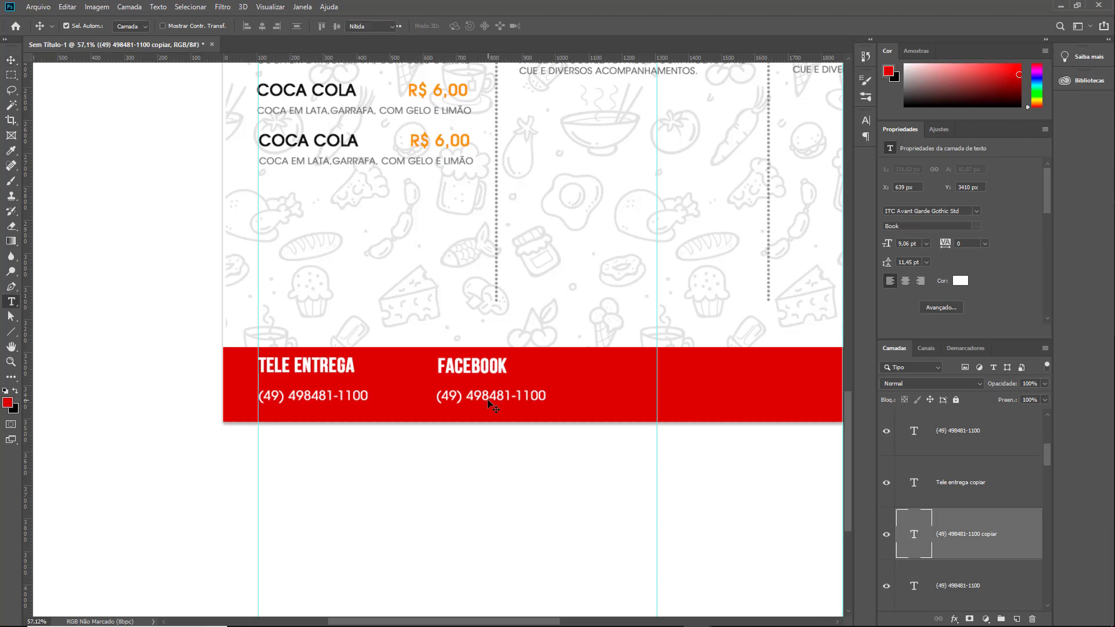
double_click(487, 400)
text(face)
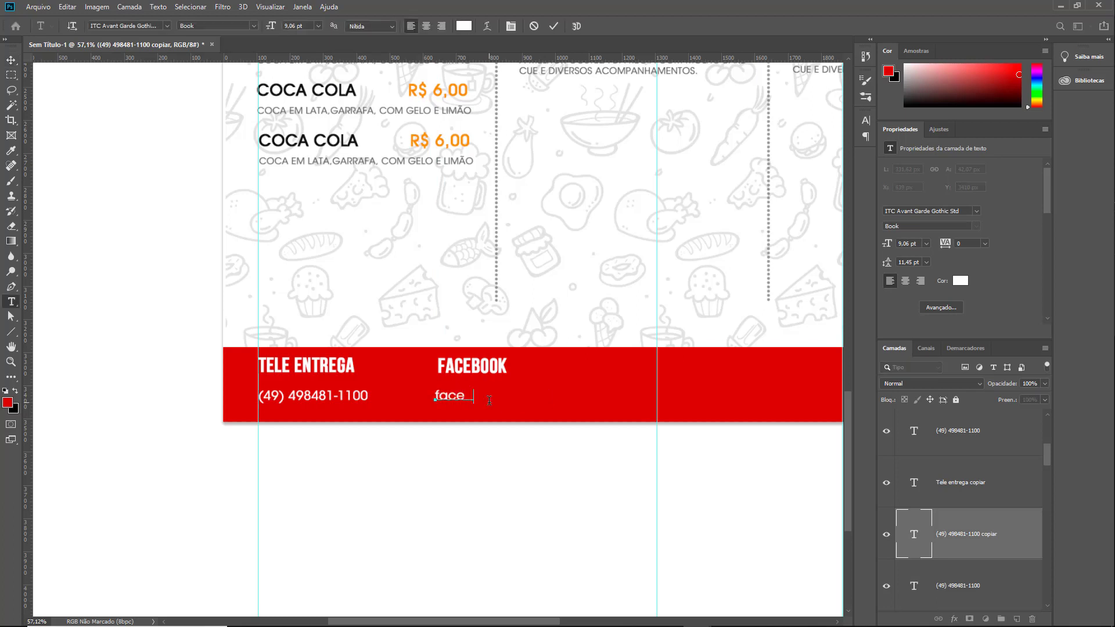
text(book.com/costeladotoin)
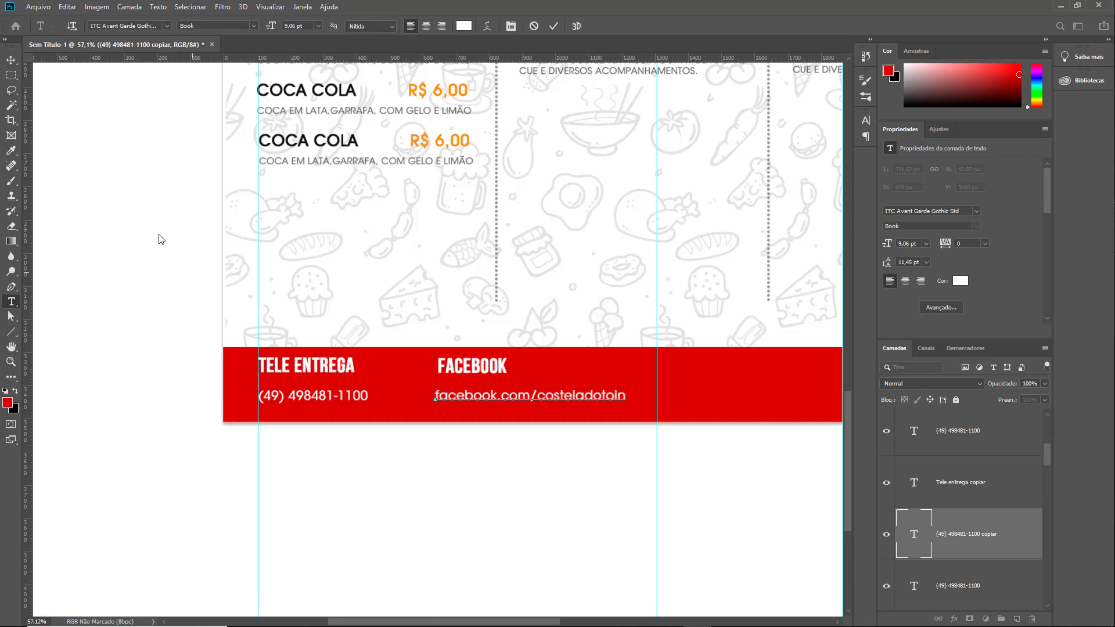
click(11, 60)
Copy the TELE ENTREGA heading into the top-right orange bar.
scroll(346, 301, down, 1)
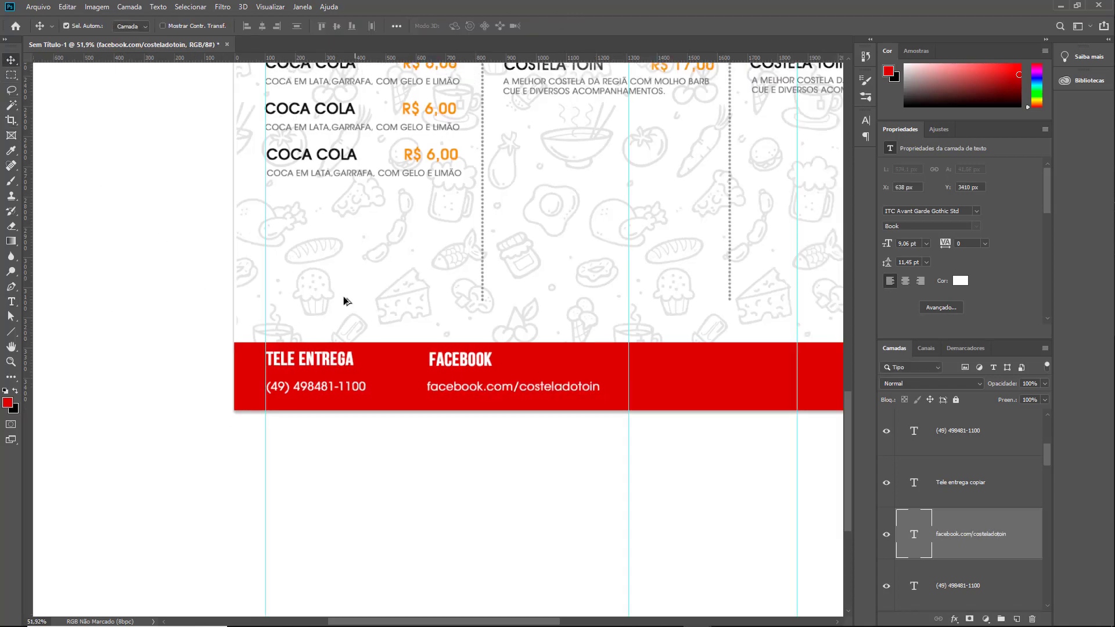
scroll(337, 303, down, 2)
scroll(330, 308, down, 1)
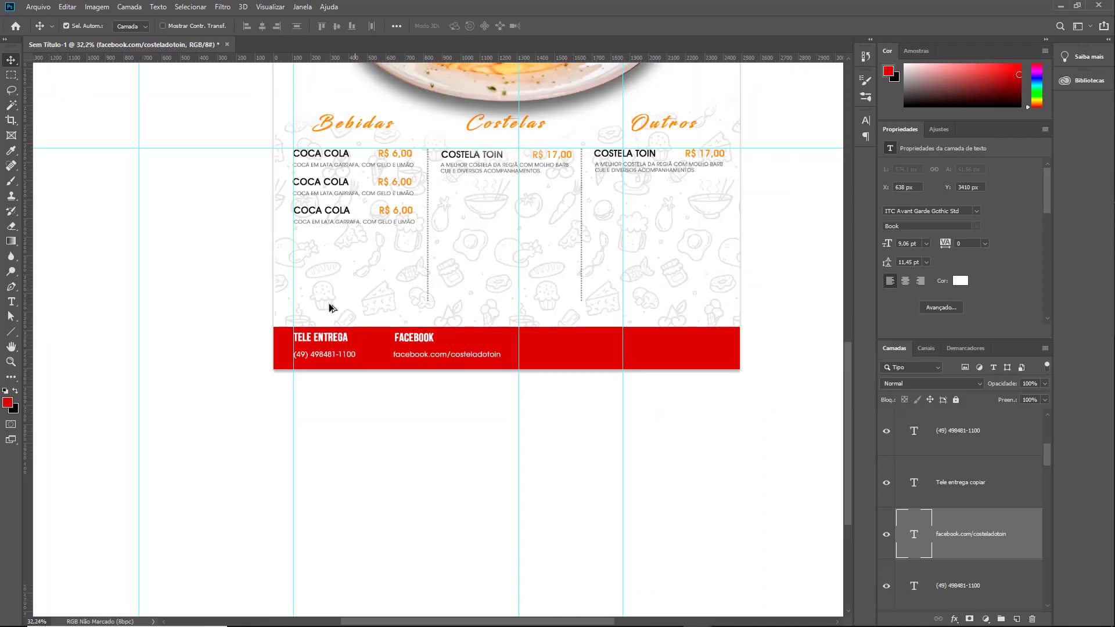
scroll(330, 308, down, 2)
scroll(385, 359, up, 1)
scroll(384, 358, up, 1)
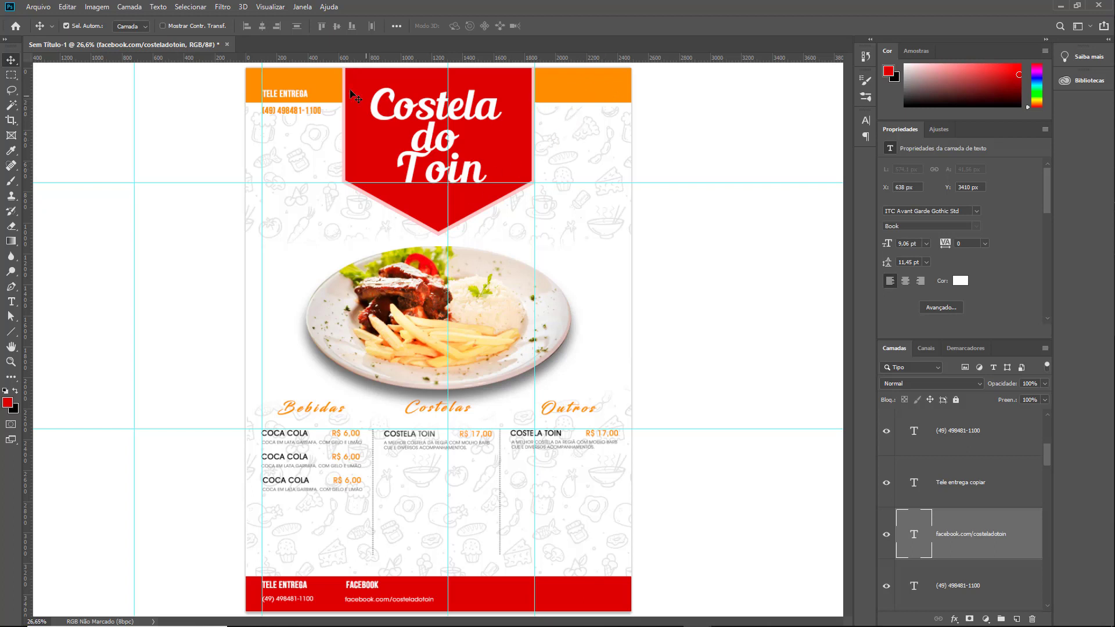
drag(294, 94, 604, 94)
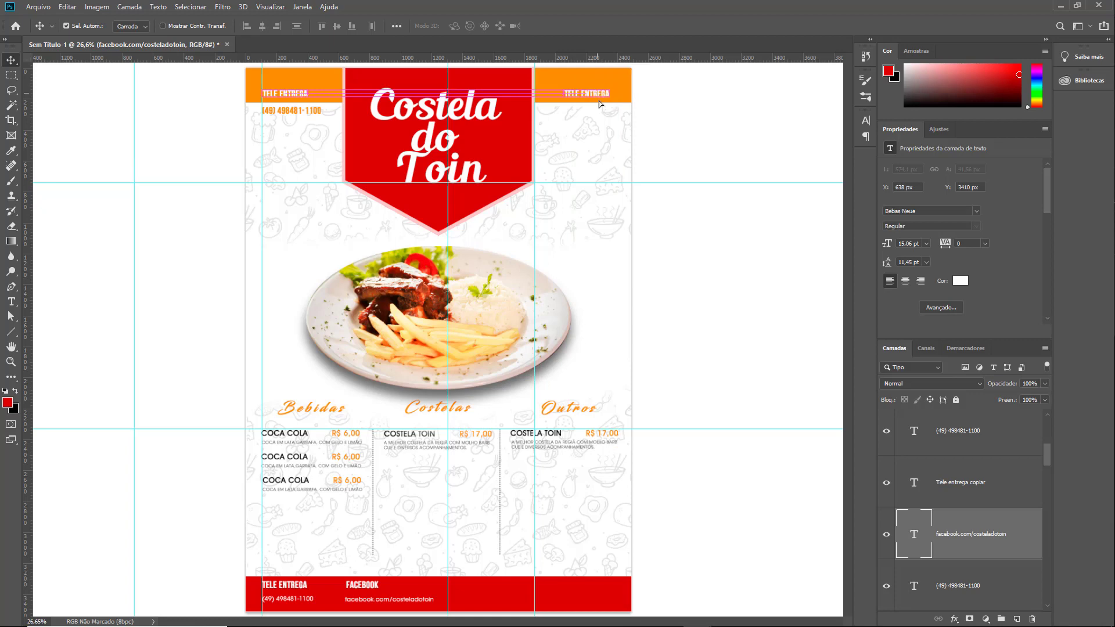
drag(603, 95, 596, 94)
Retype the top-right heading copy as INSTAGRAM.
scroll(619, 130, up, 1)
scroll(619, 130, up, 1)
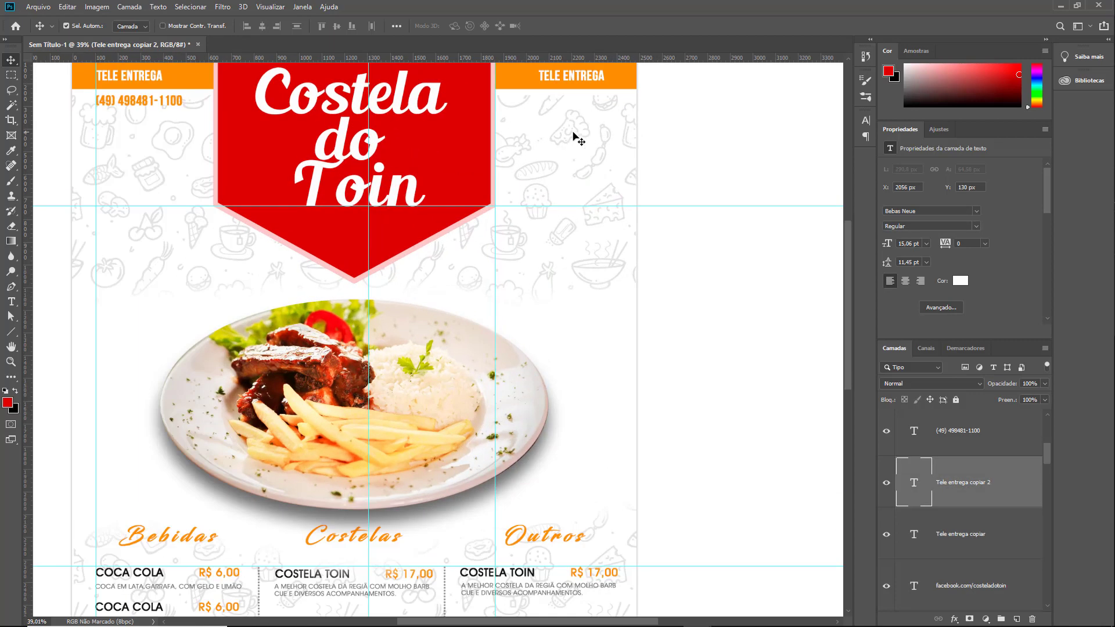
scroll(575, 139, up, 1)
scroll(557, 168, up, 1)
scroll(575, 180, up, 1)
scroll(578, 171, up, 1)
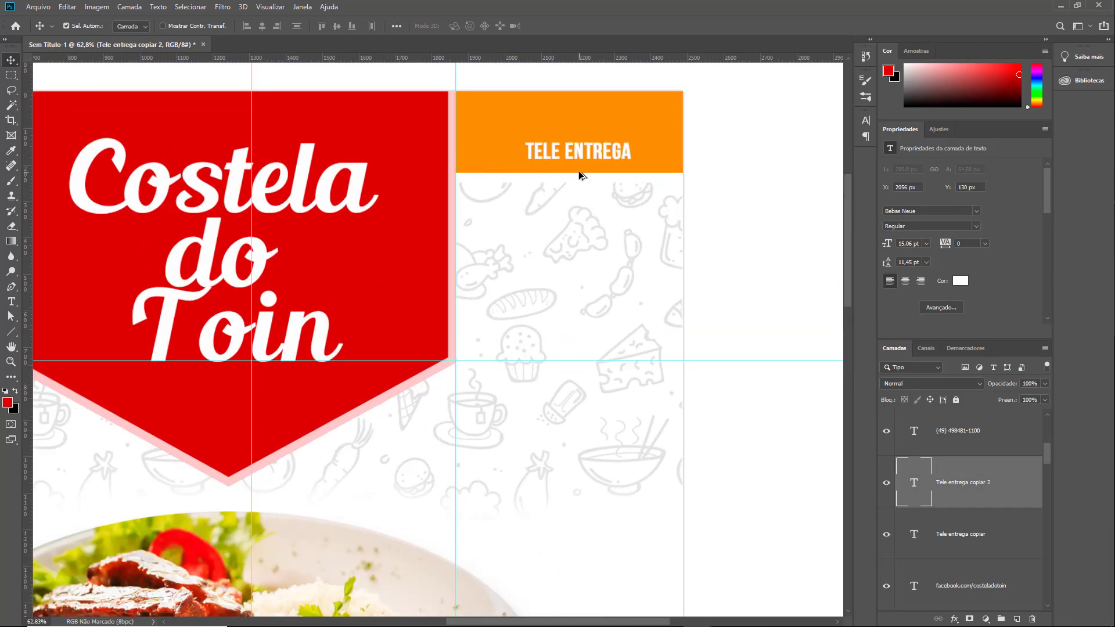
scroll(579, 169, up, 1)
key(t)
triple_click(575, 149)
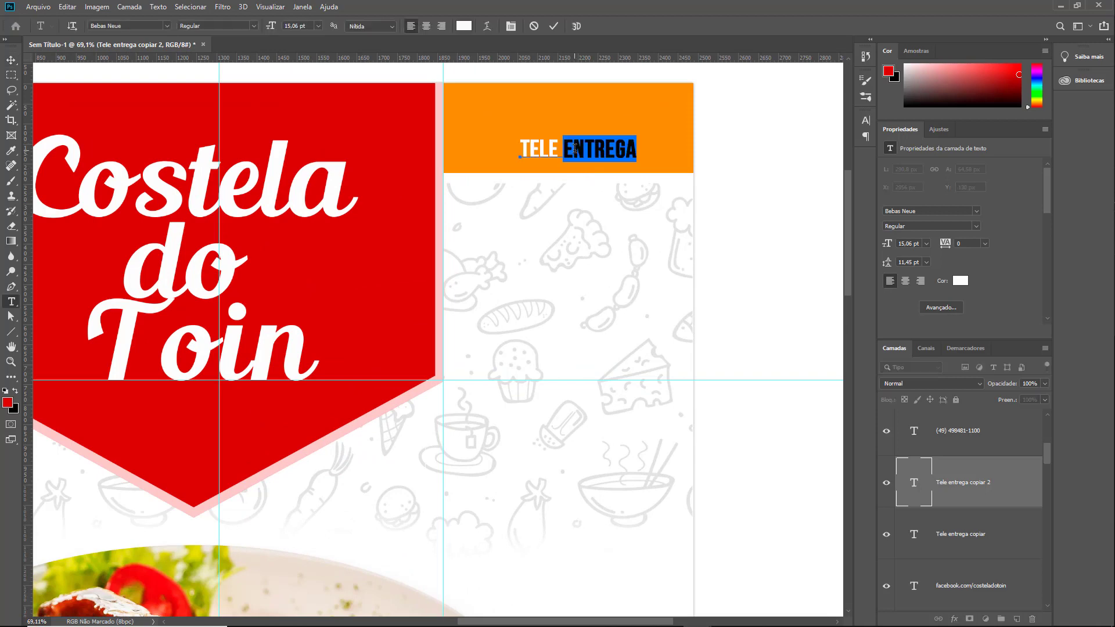
text(INSTAGR)
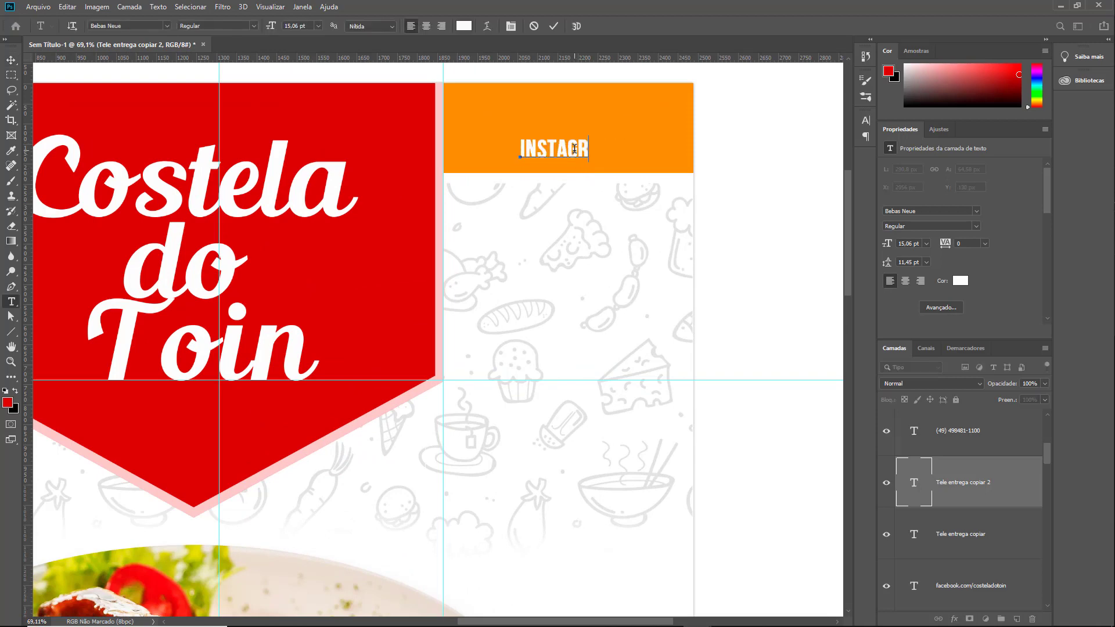
text(AM)
click(11, 59)
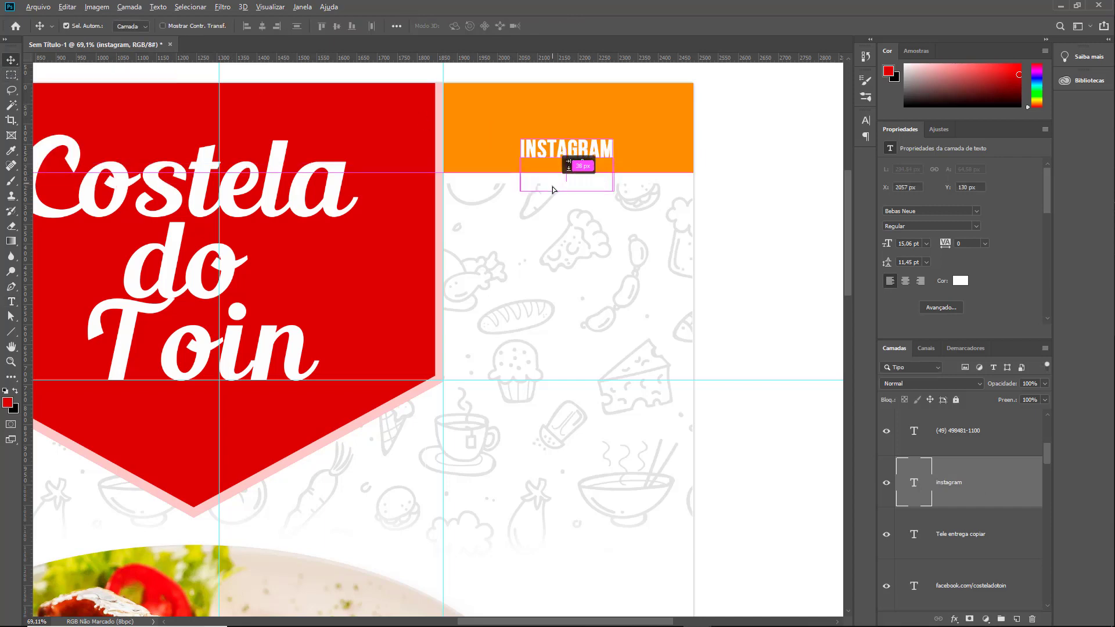
scroll(366, 237, left, 5)
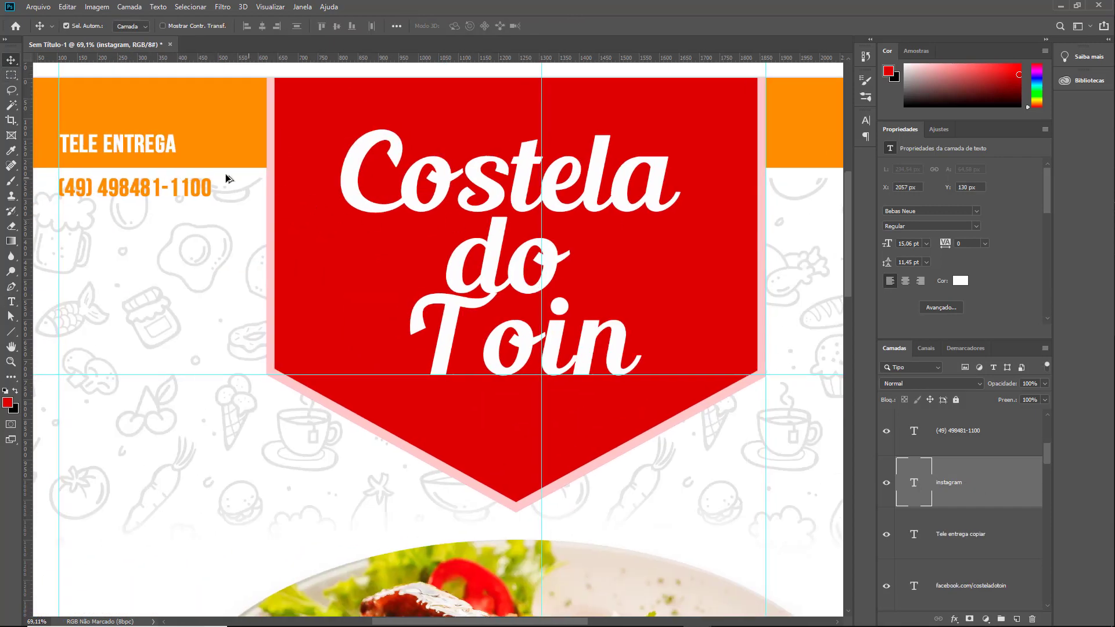
drag(174, 185, 820, 184)
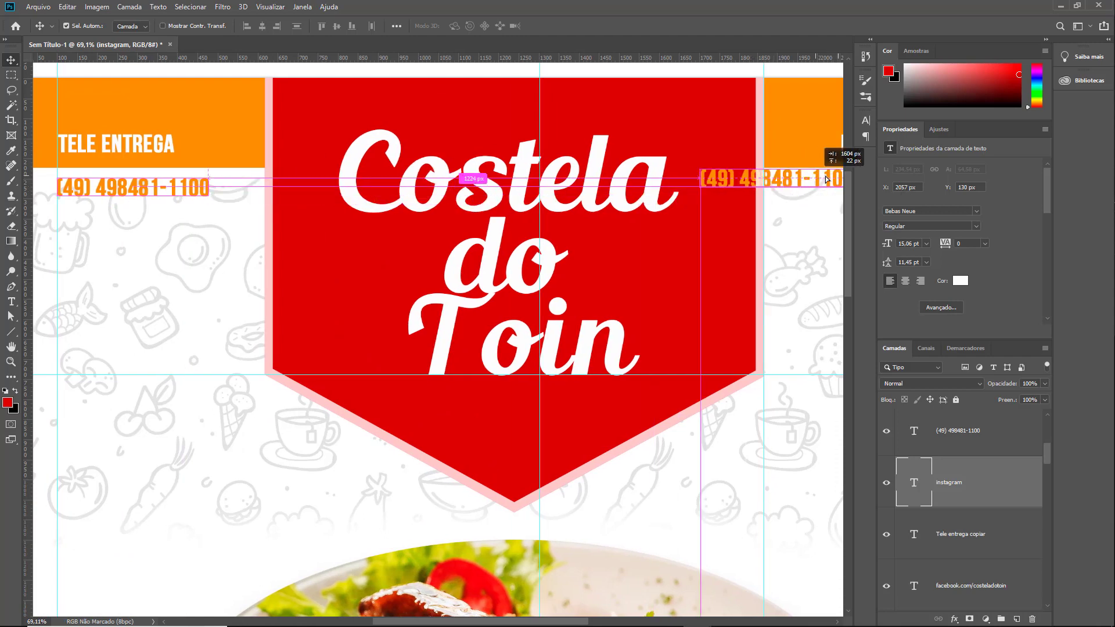
drag(772, 250, 479, 309)
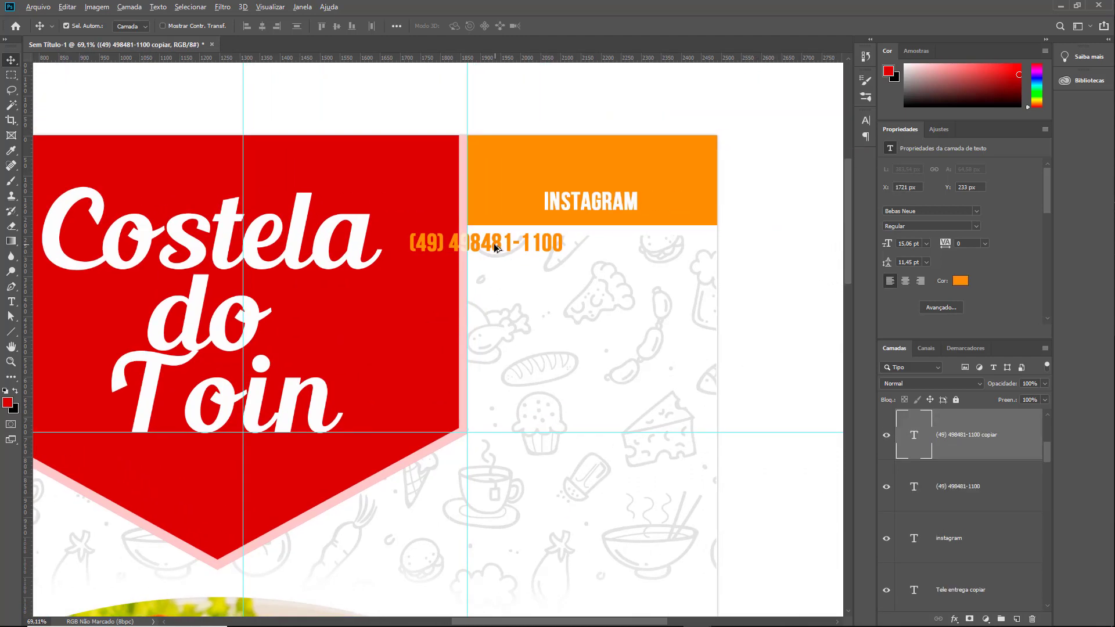
drag(535, 248, 607, 246)
double_click(605, 247)
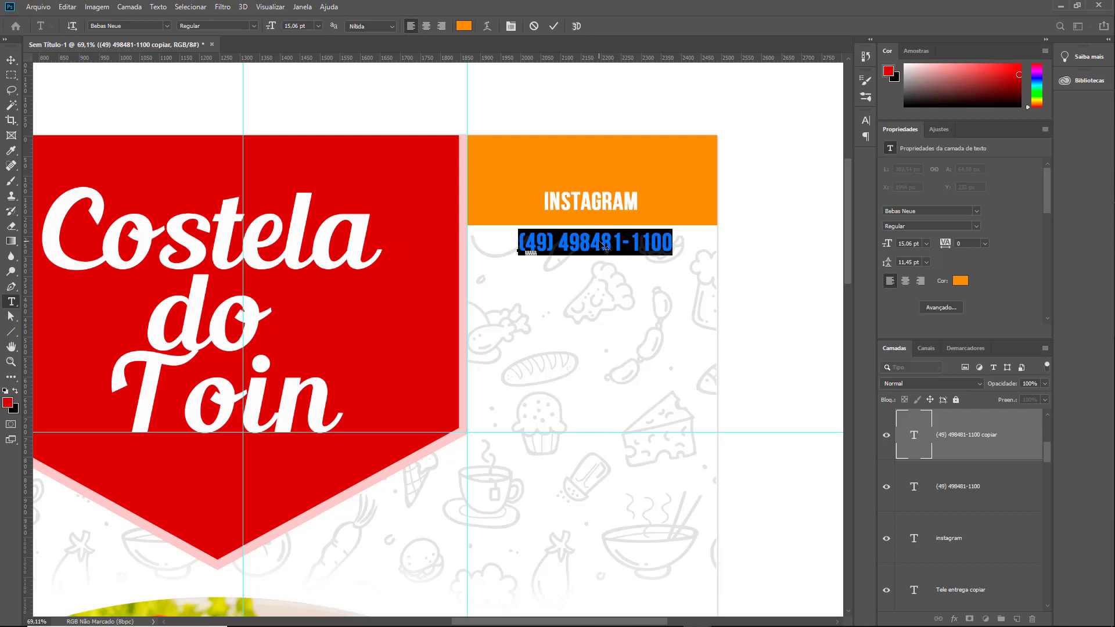
text(@cost)
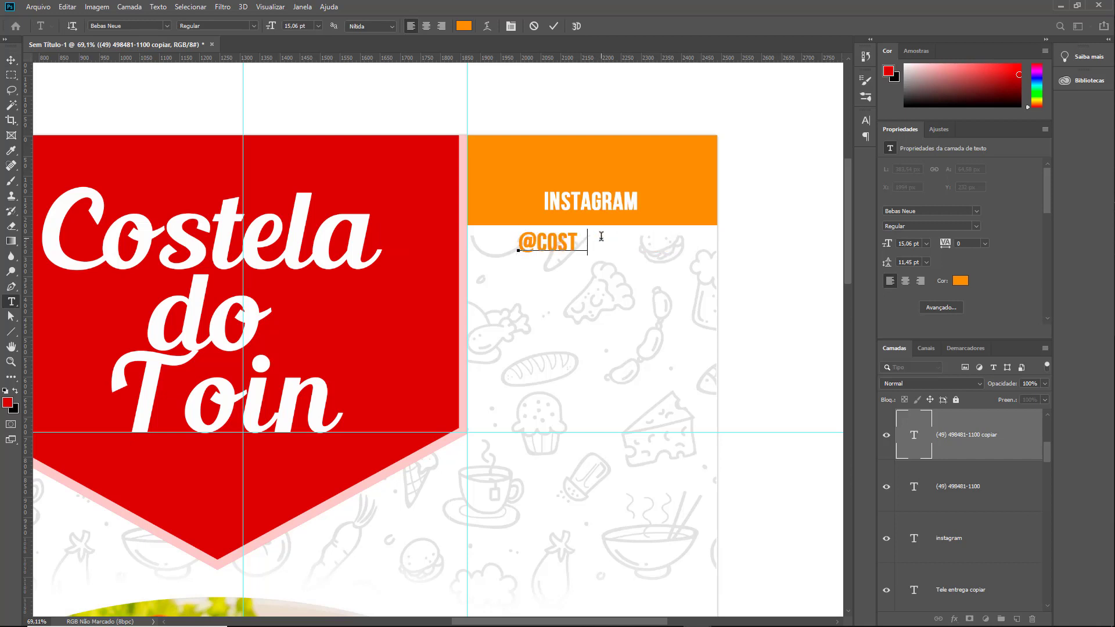
text(elatoin)
click(11, 60)
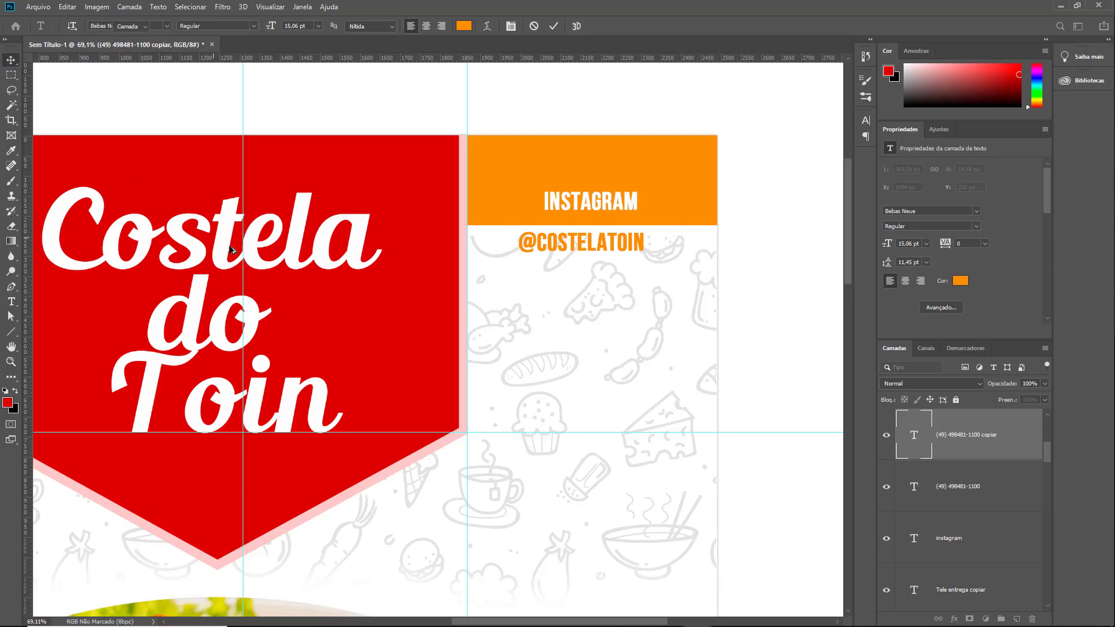
scroll(244, 261, down, 3)
Copy the FACEBOOK heading to the footer's right end and retitle it INSTAGRAM.
drag(339, 302, 406, 243)
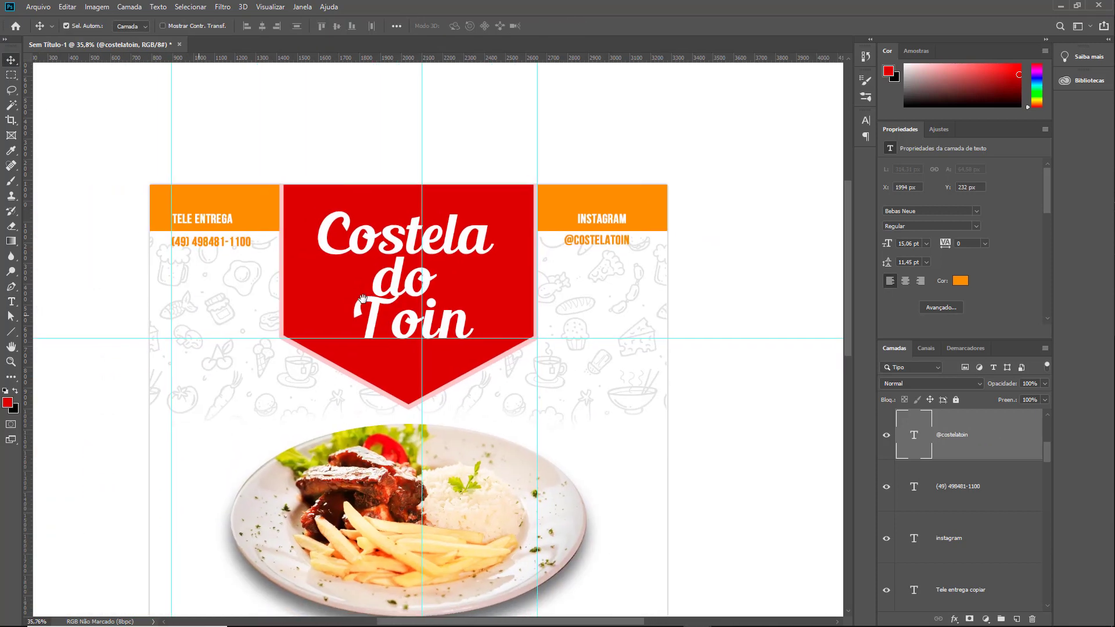
scroll(406, 244, down, 4)
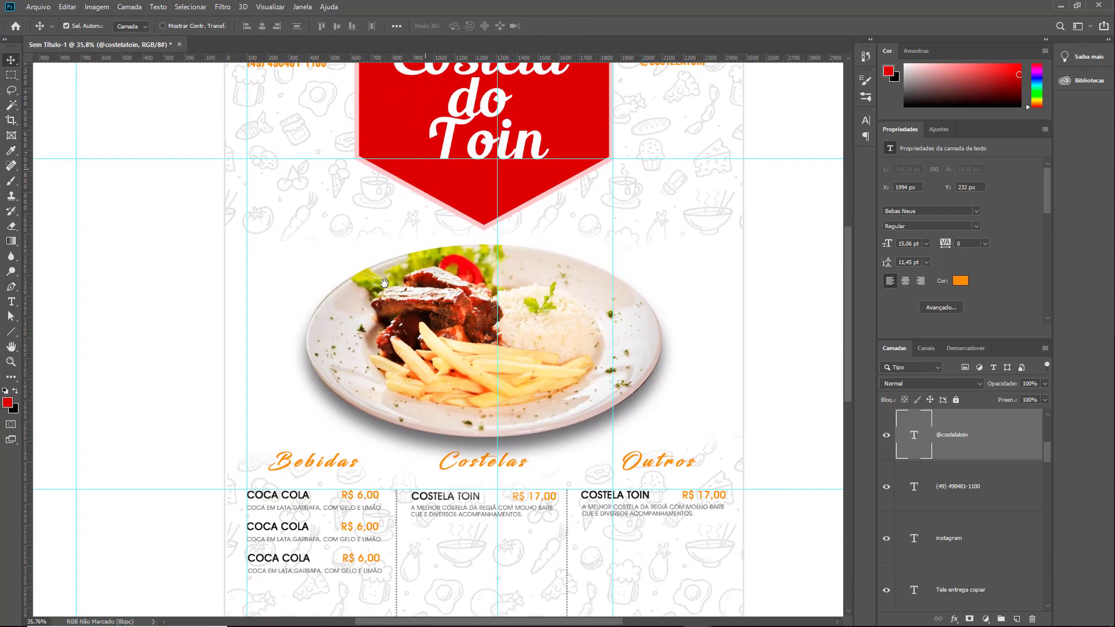
scroll(388, 261, down, 4)
scroll(371, 279, down, 4)
drag(365, 286, 364, 294)
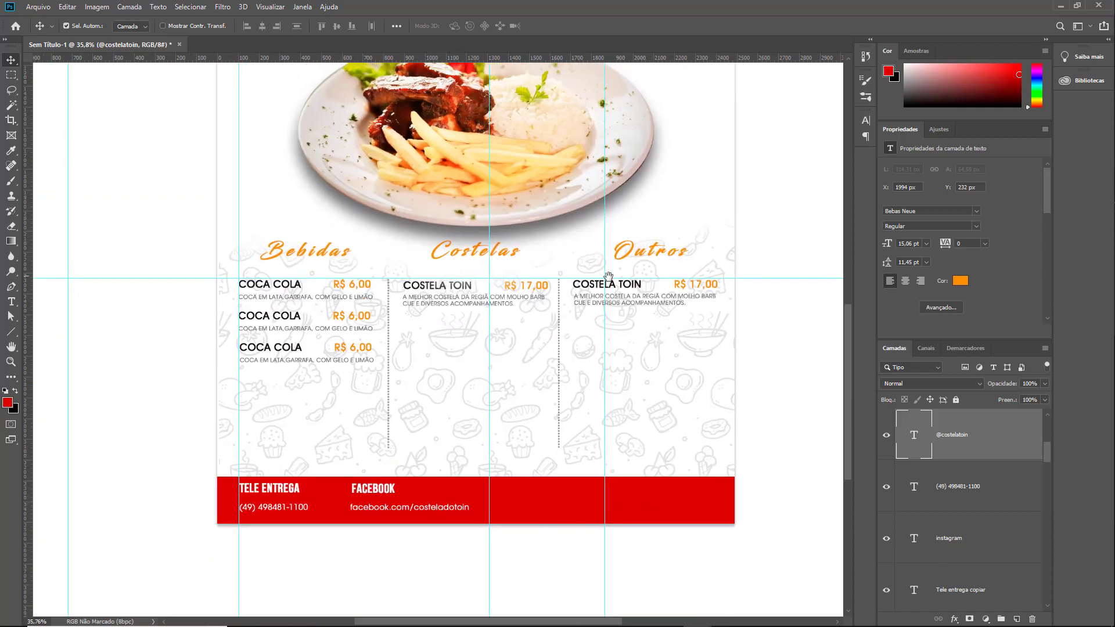
scroll(581, 348, up, 6)
scroll(485, 491, down, 5)
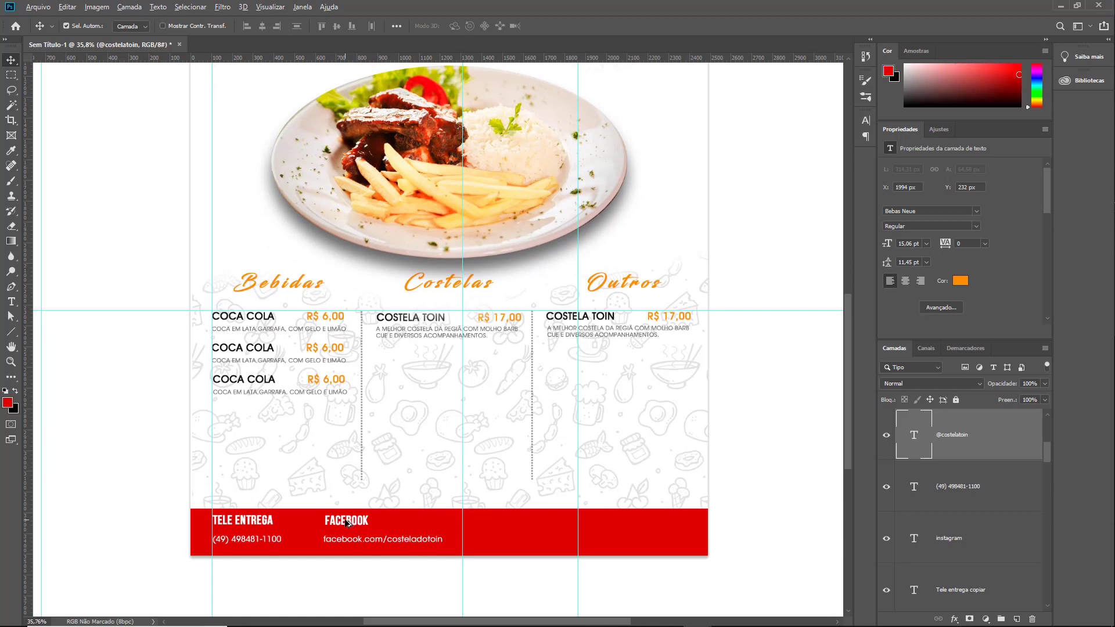
mouse_move(354, 524)
mouse_down()
mouse_move(633, 522)
mouse_move(610, 523)
mouse_up()
key(t)
double_click(607, 521)
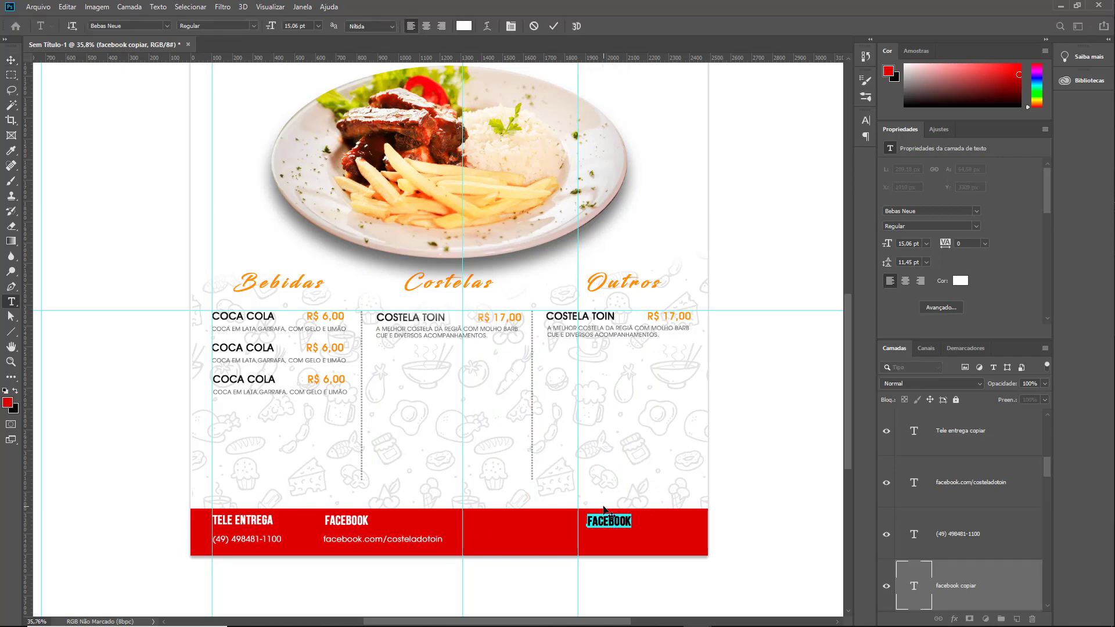
text(INSTAGRAM)
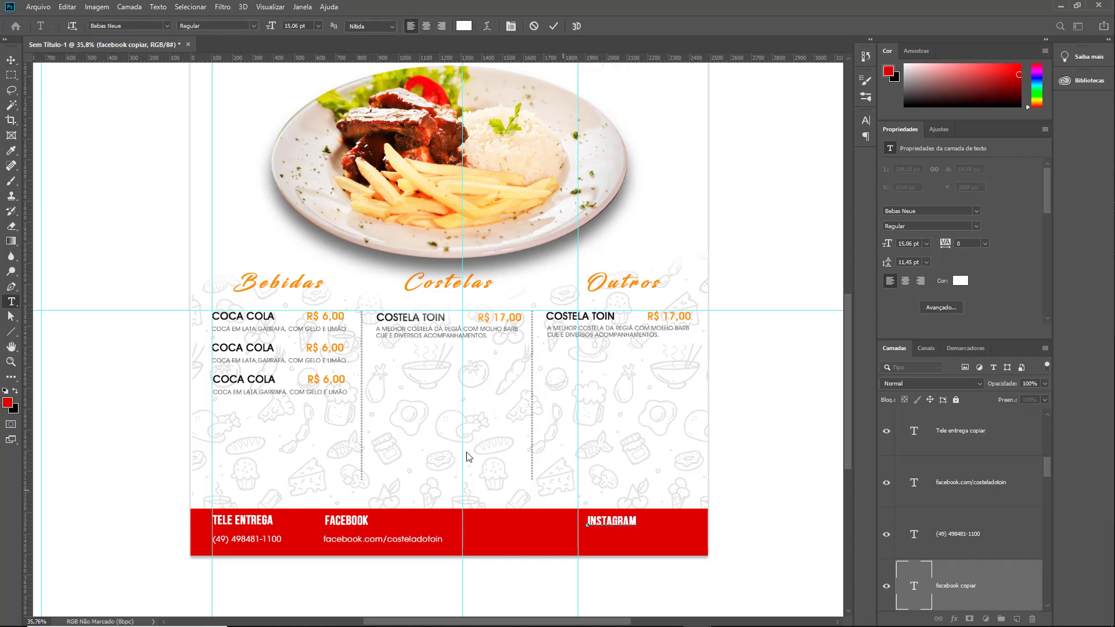
click(11, 60)
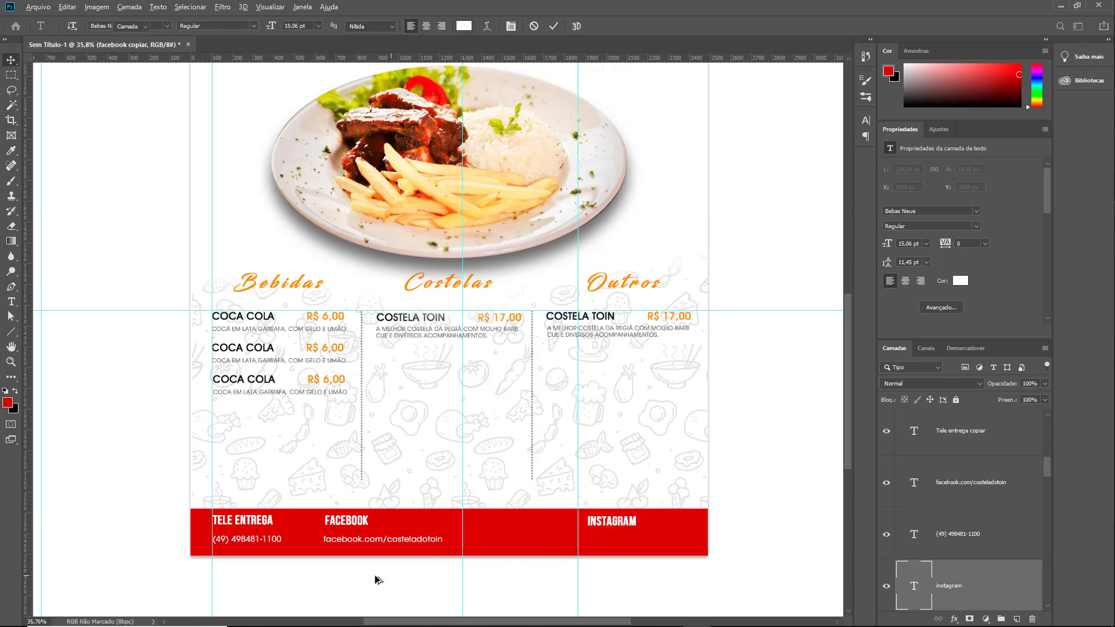
key(v)
mouse_move(359, 542)
mouse_down()
mouse_move(676, 562)
mouse_move(617, 543)
mouse_up()
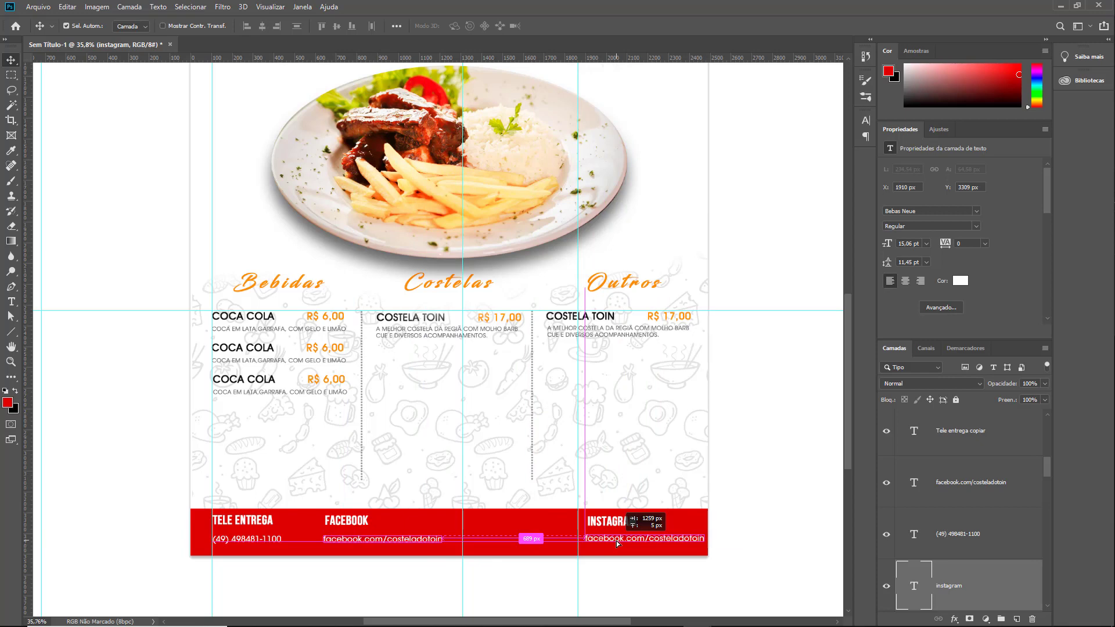
drag(617, 543, 619, 546)
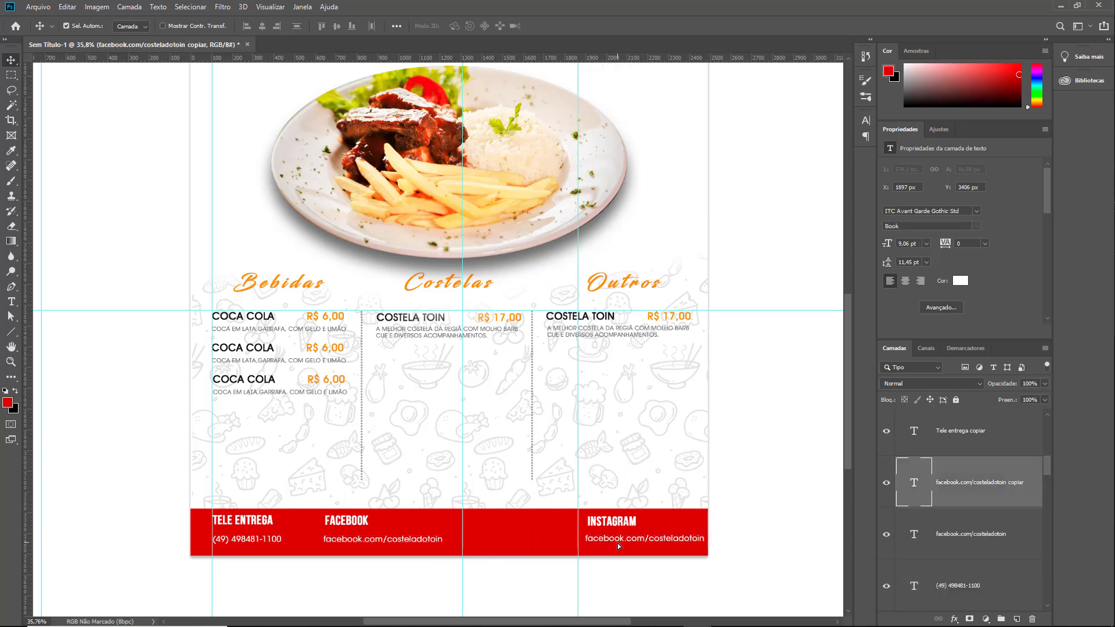
double_click(618, 538)
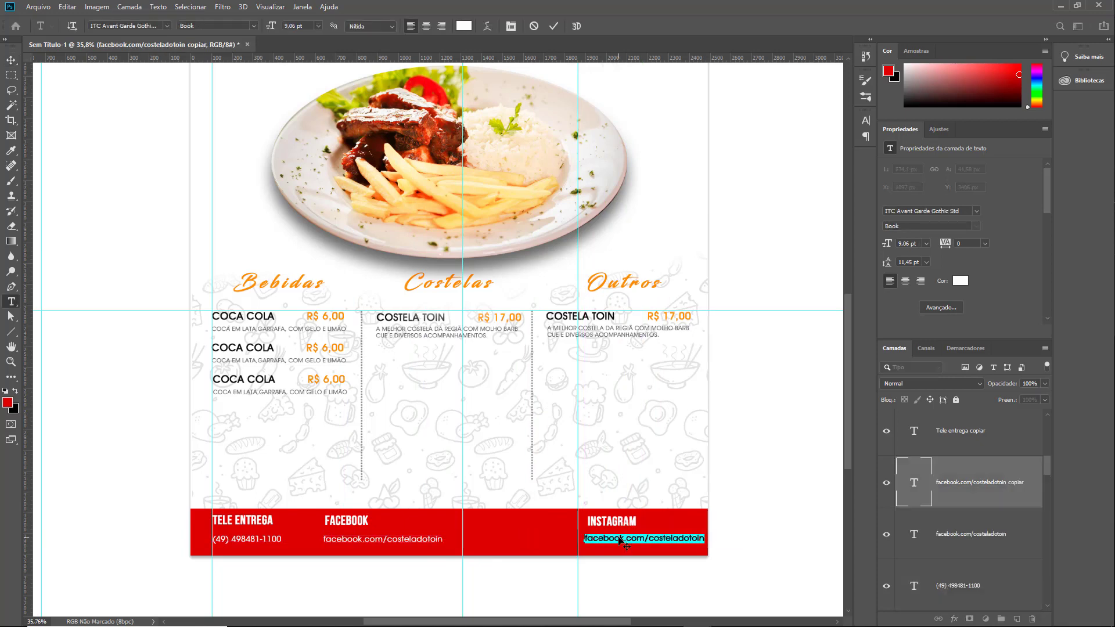
text(@)
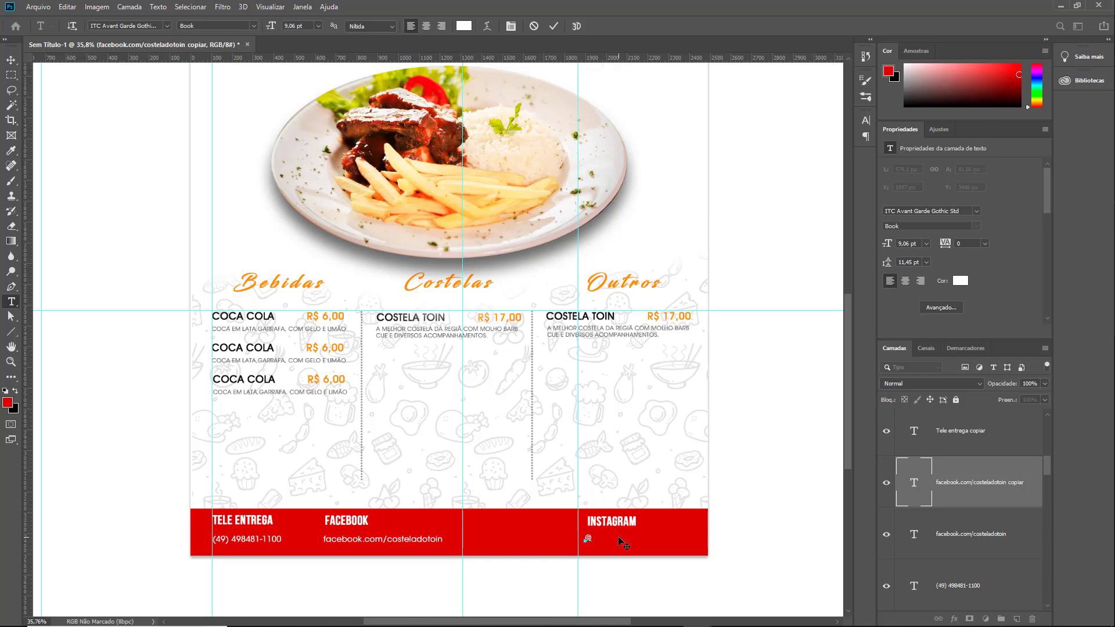
text(costelado)
text(toin)
click(11, 60)
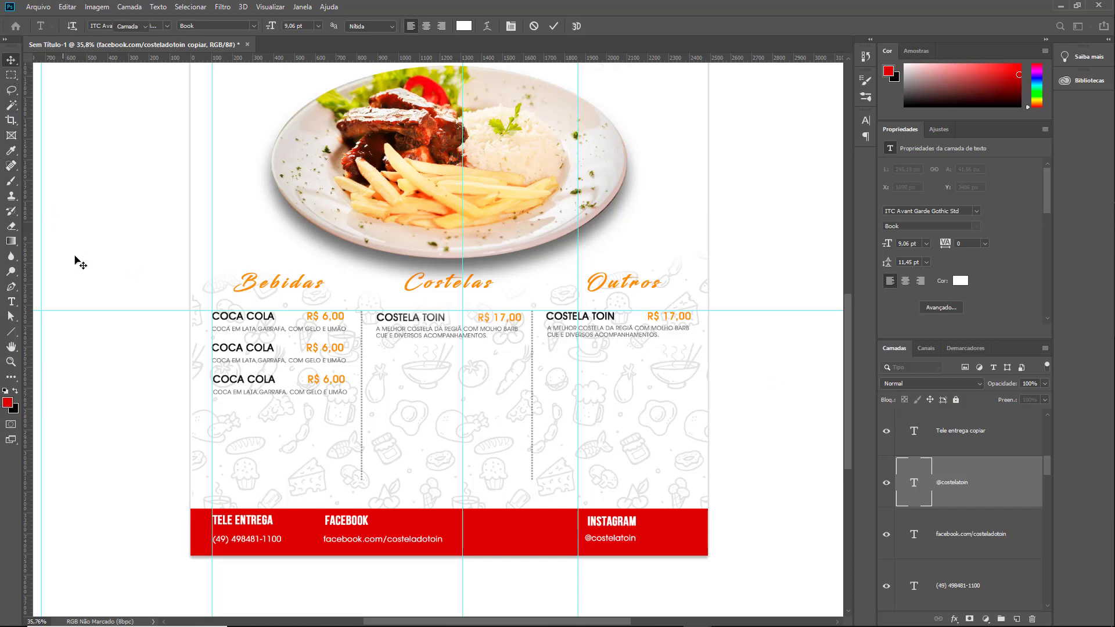
Fit the whole menu page in view and select the layer beneath the menu columns.
key(ctrl+0)
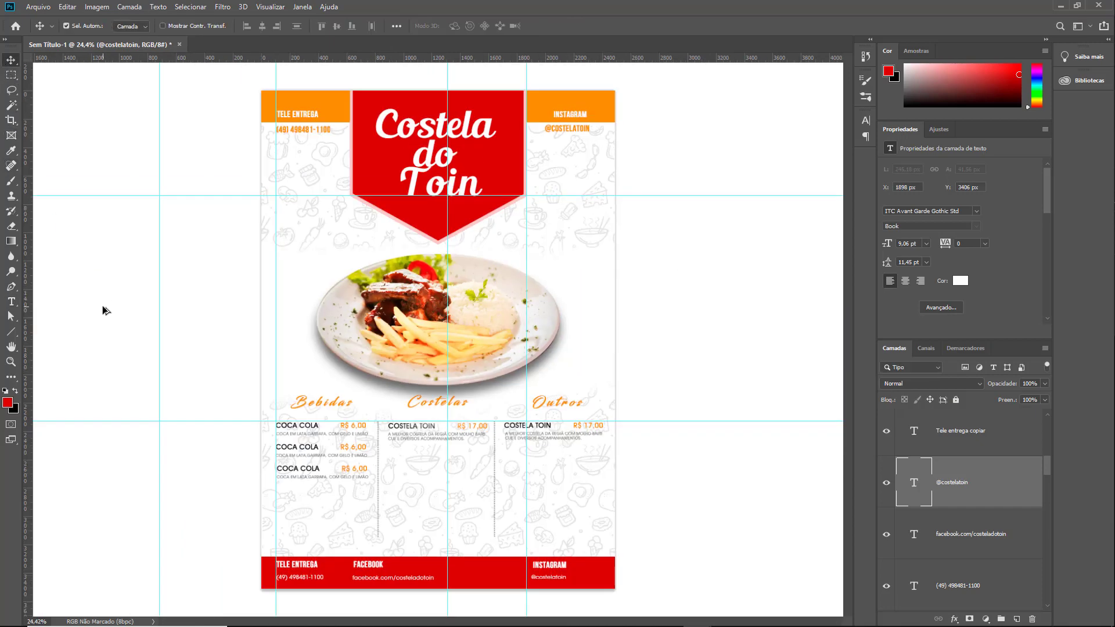
scroll(102, 308, up, 2)
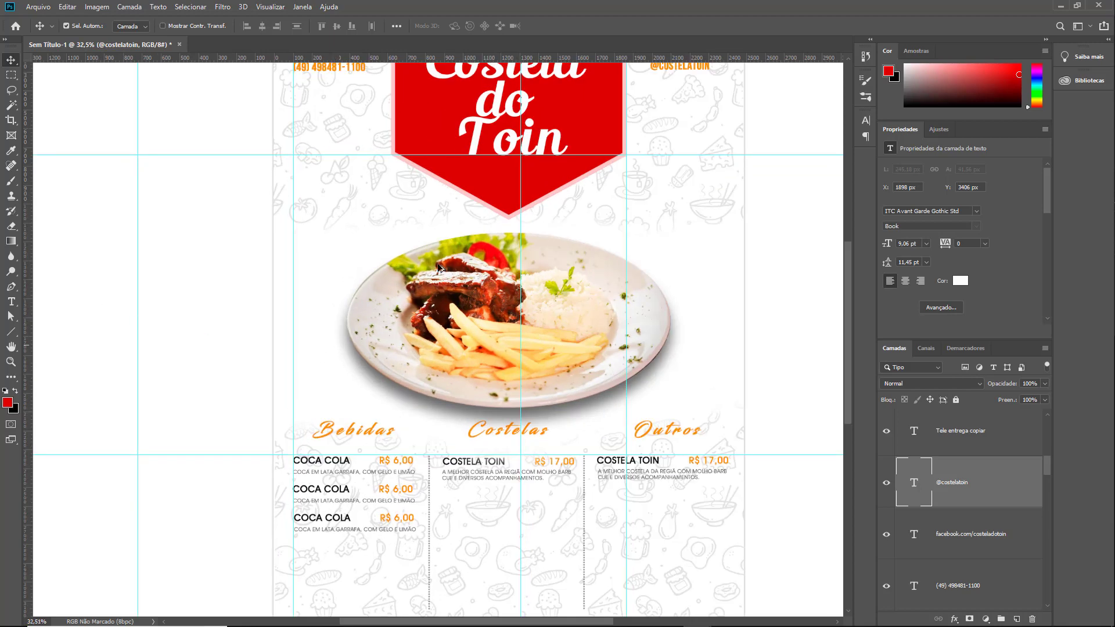
scroll(291, 374, down, 3)
scroll(246, 398, up, 2)
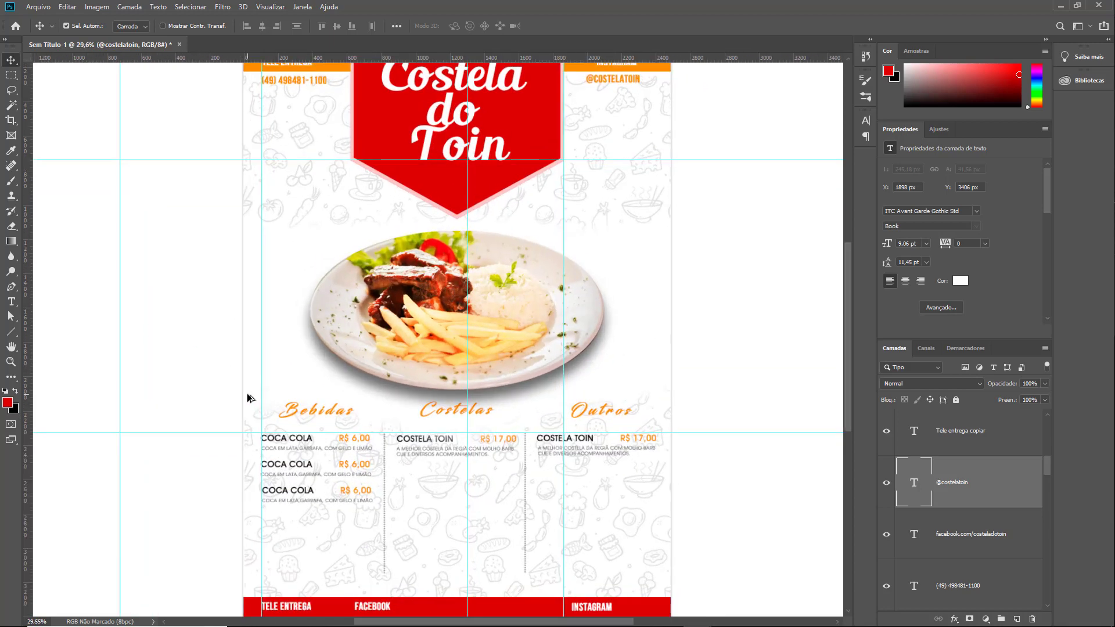
scroll(247, 398, down, 1)
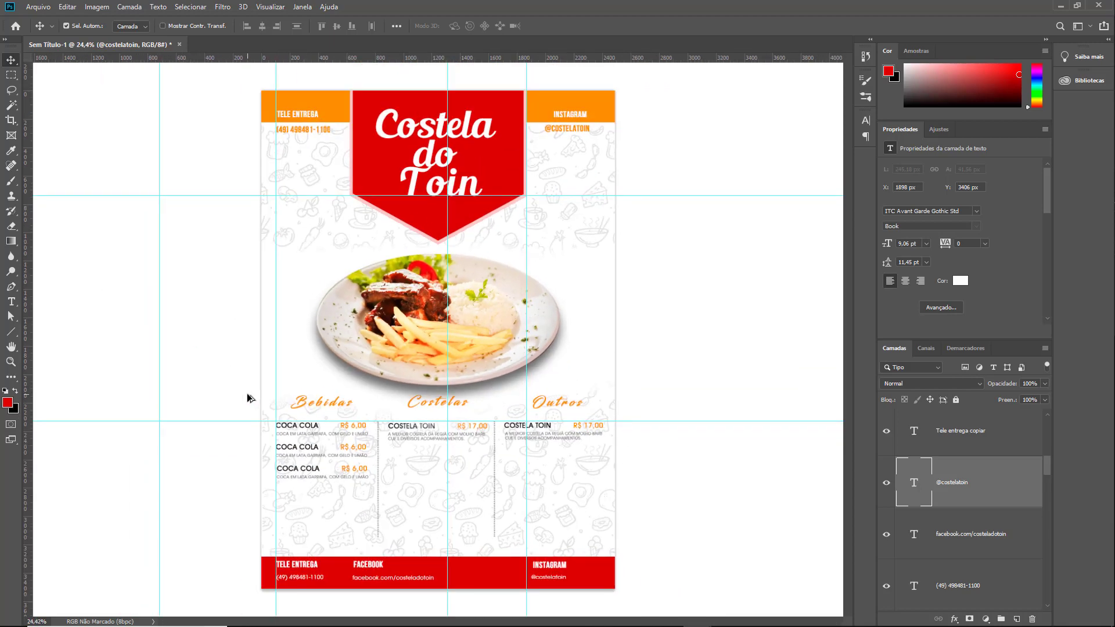
scroll(411, 459, up, 6)
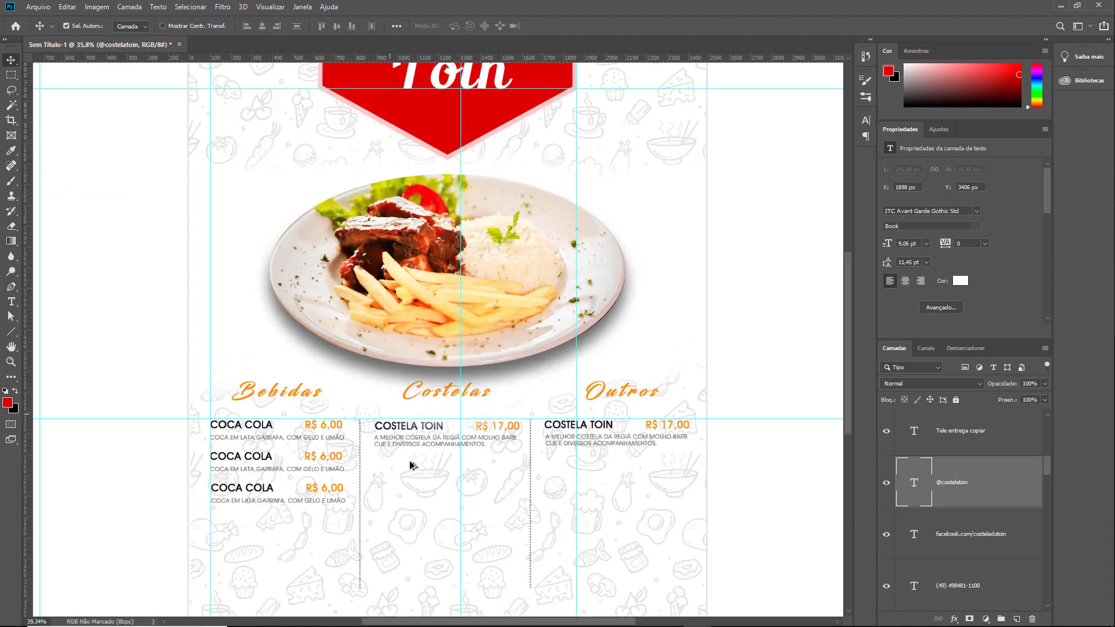
scroll(409, 456, up, 2)
click(404, 414)
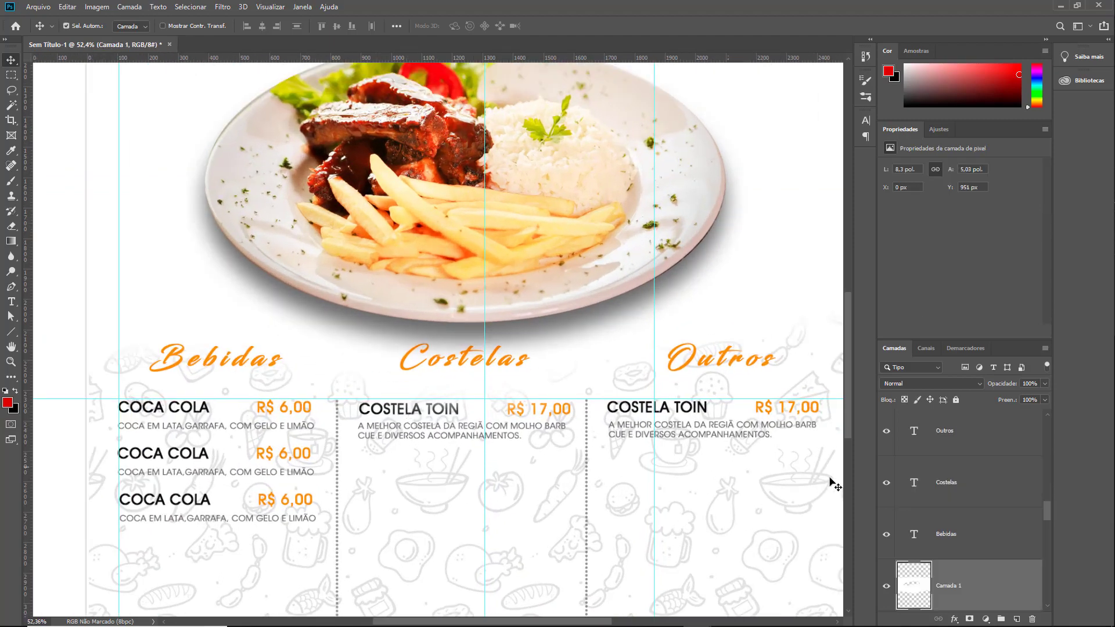